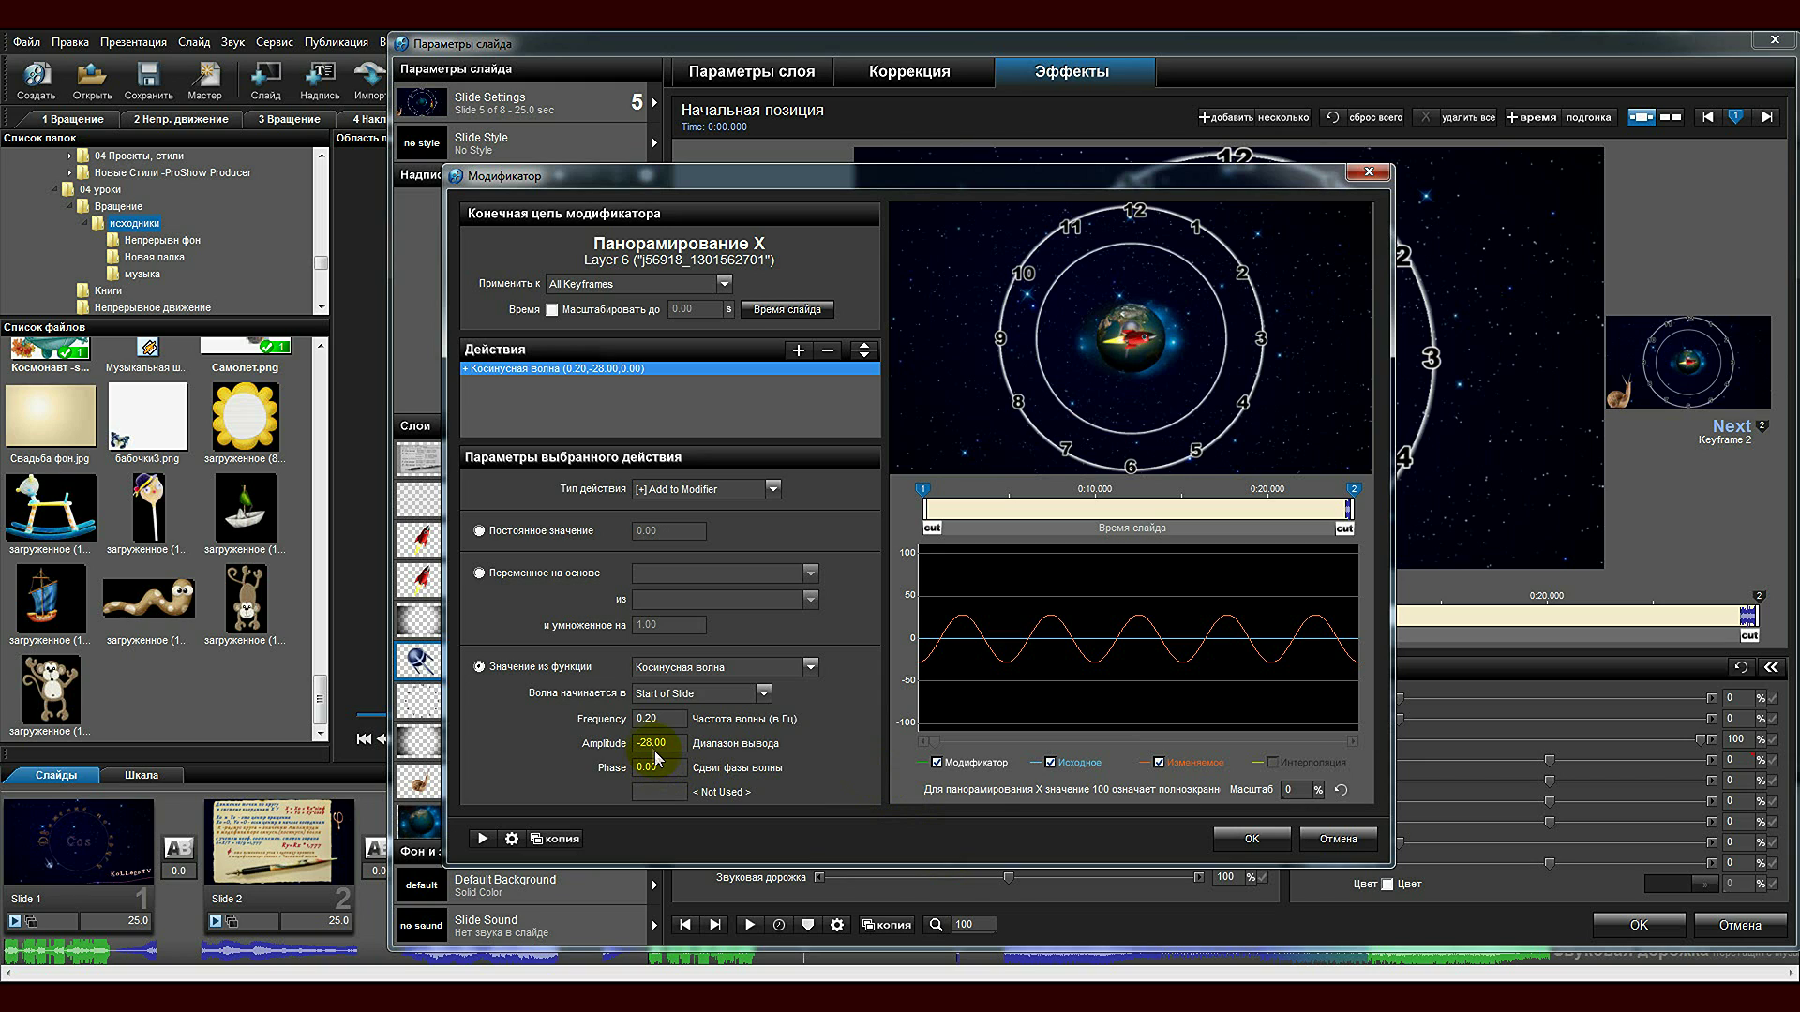
# Accept the satellite layer's Pan X cosine wave modifier, apply the slide 5 settings, and play the slide in the preview.
pyautogui.click(1224, 840)
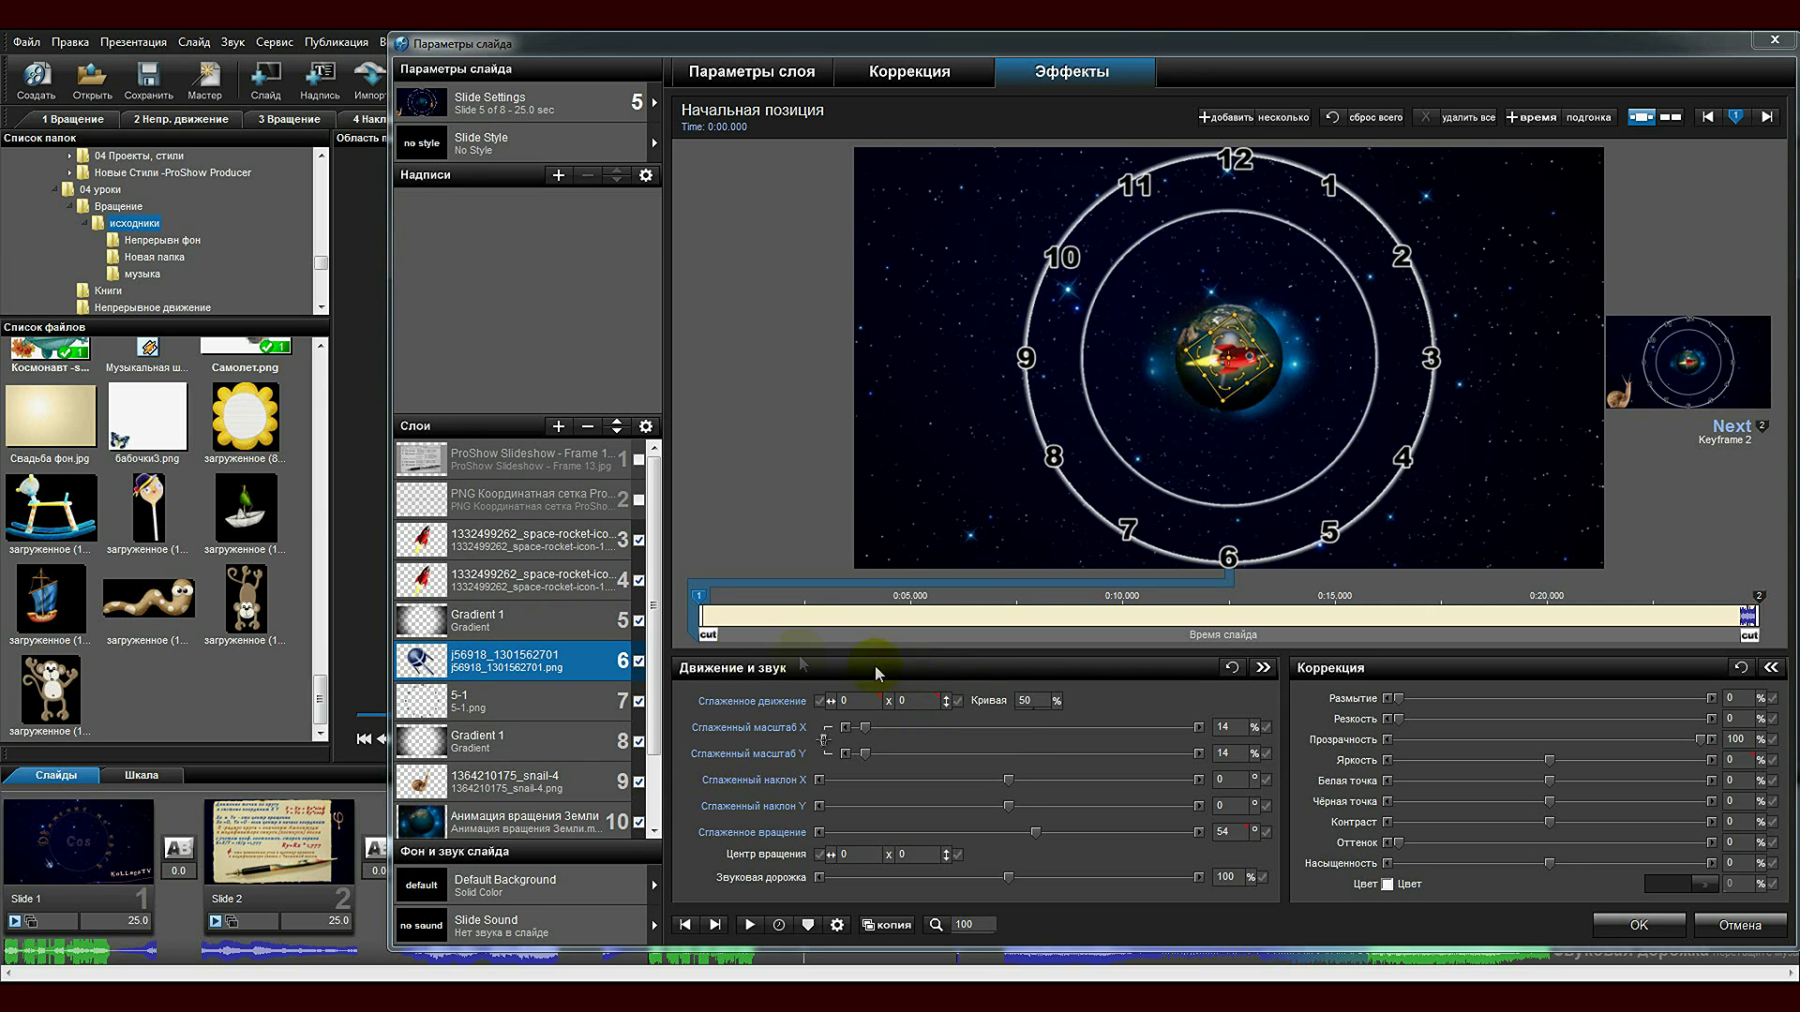
pyautogui.moveTo(767, 633); pyautogui.dragTo(723, 623)
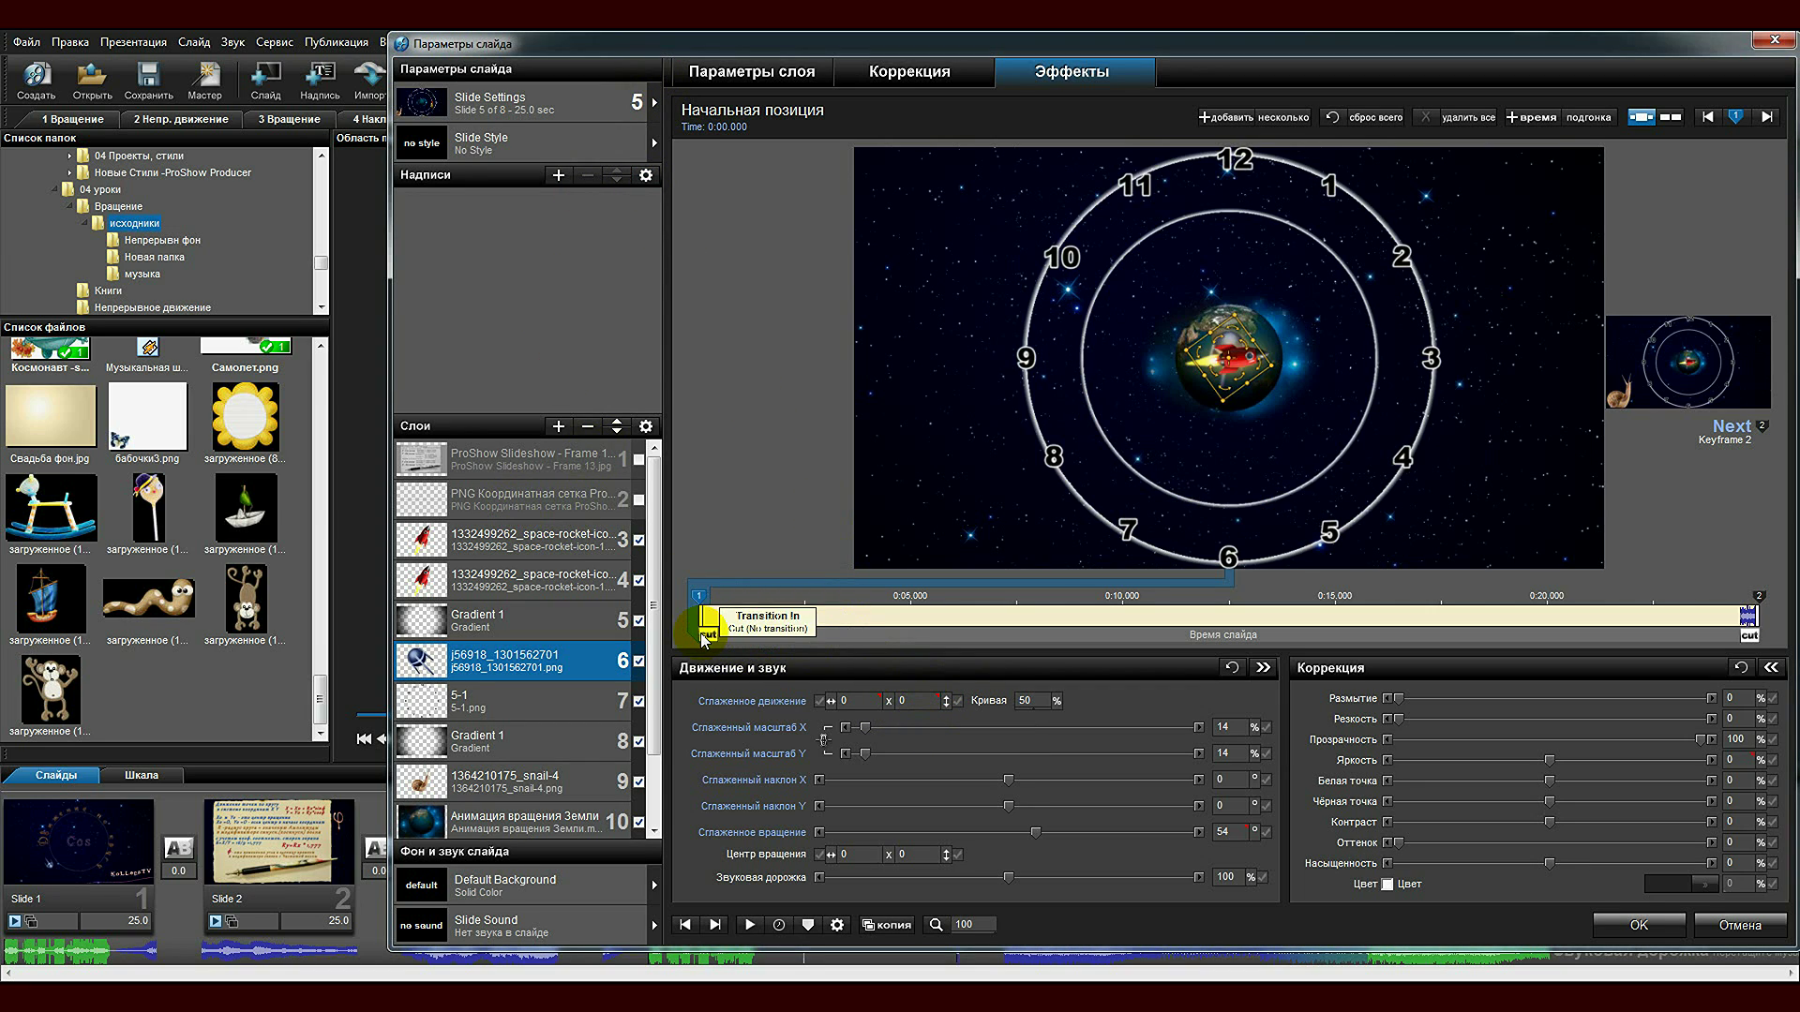
pyautogui.click(1628, 924)
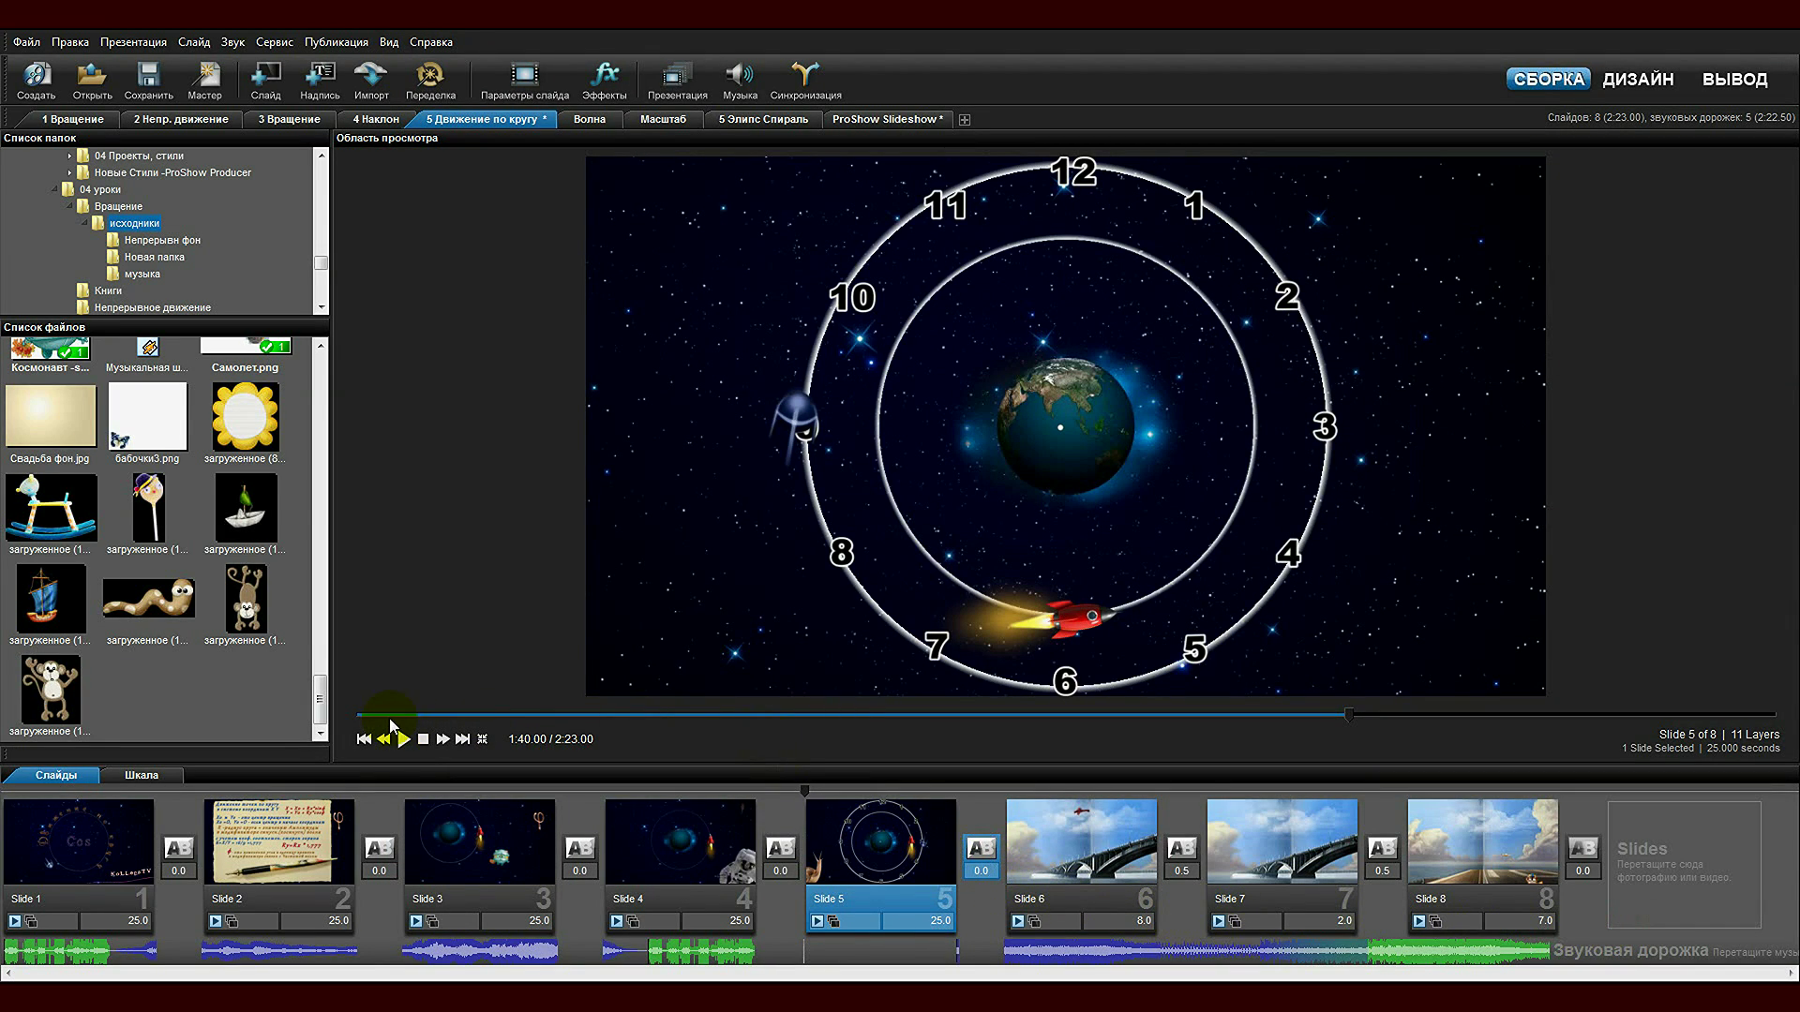
pyautogui.click(403, 740)
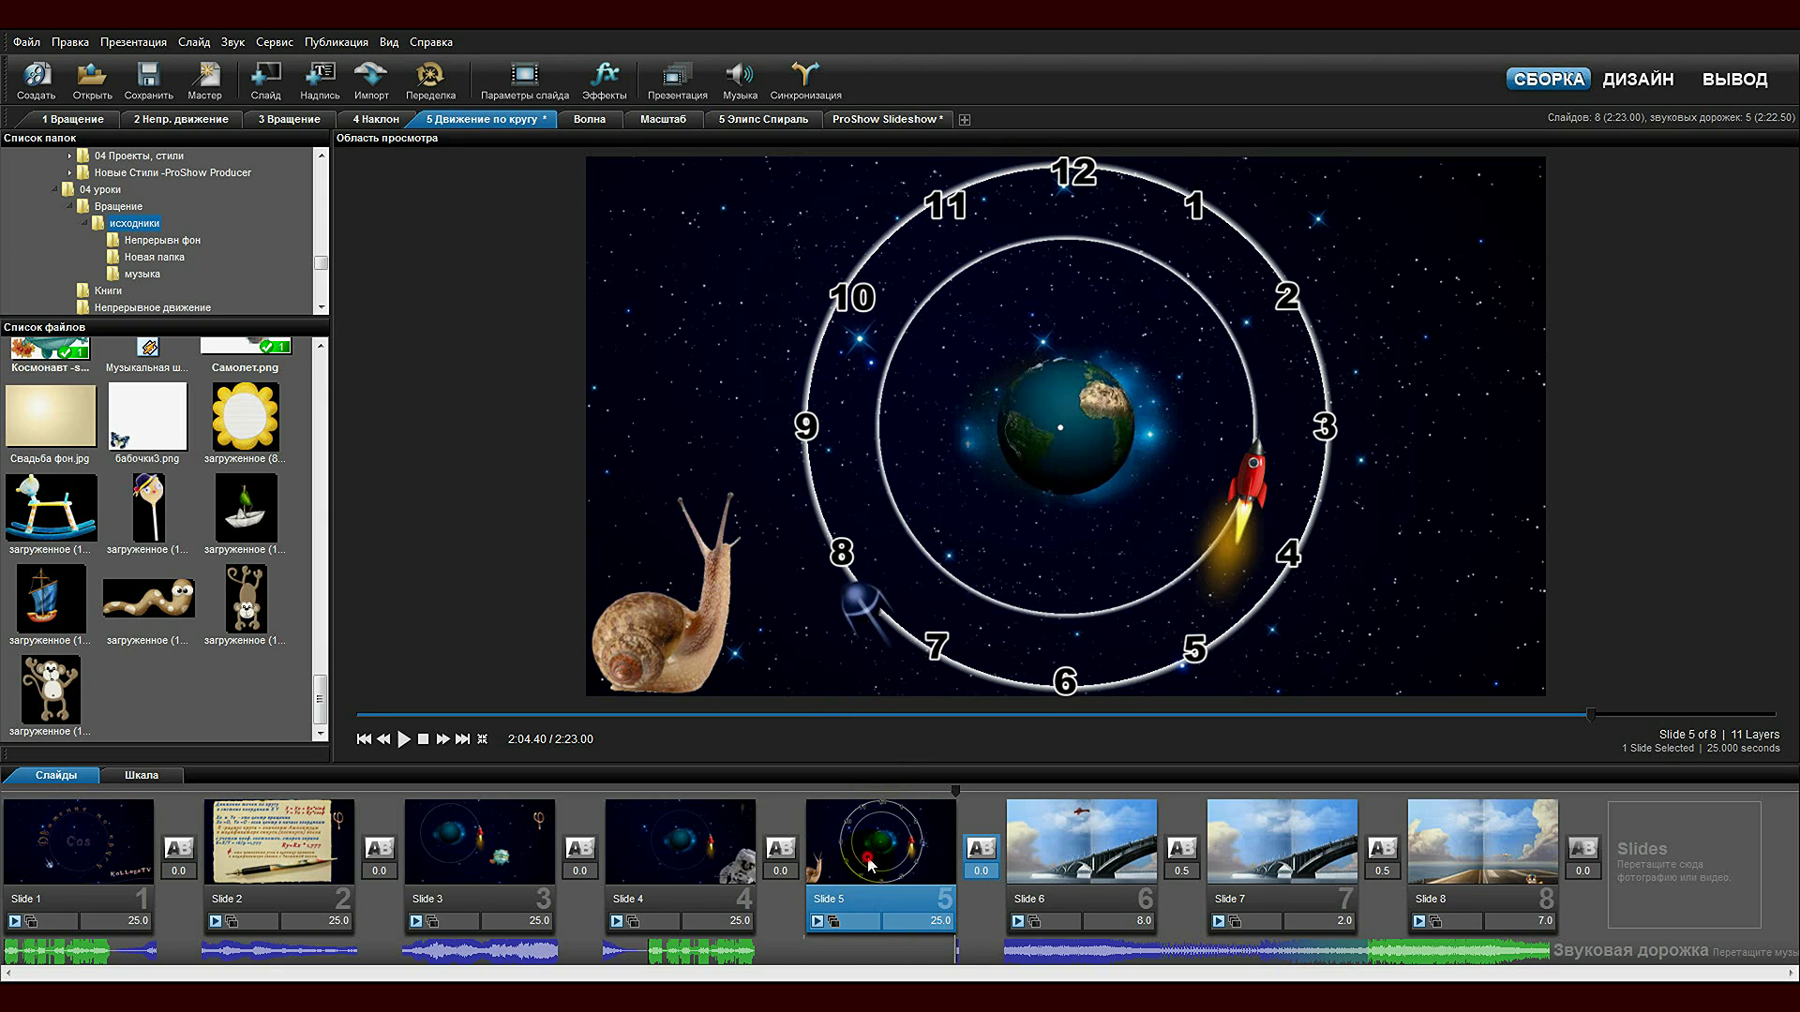
# Reopen slide 5's options and set the Phase of the satellite layer's Pan X cosine wave modifier to 0.1.
pyautogui.doubleClick(870, 864)
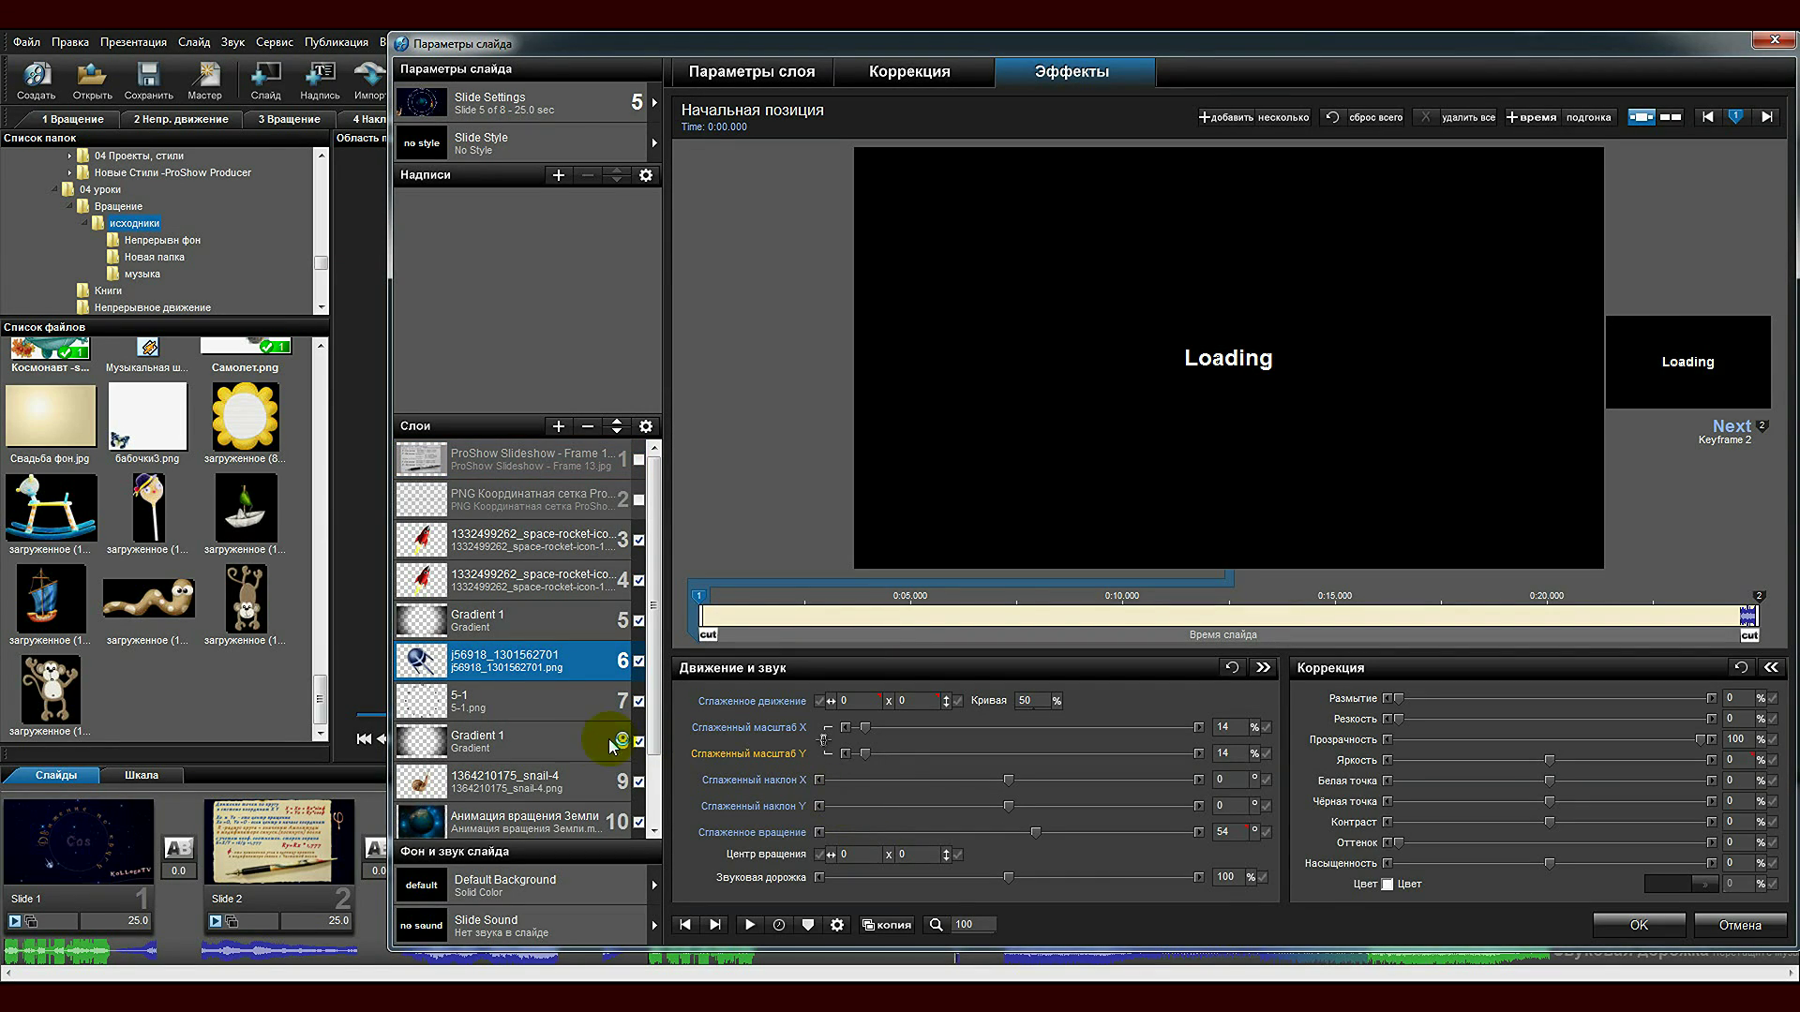
pyautogui.rightClick(860, 705)
pyautogui.click(956, 852)
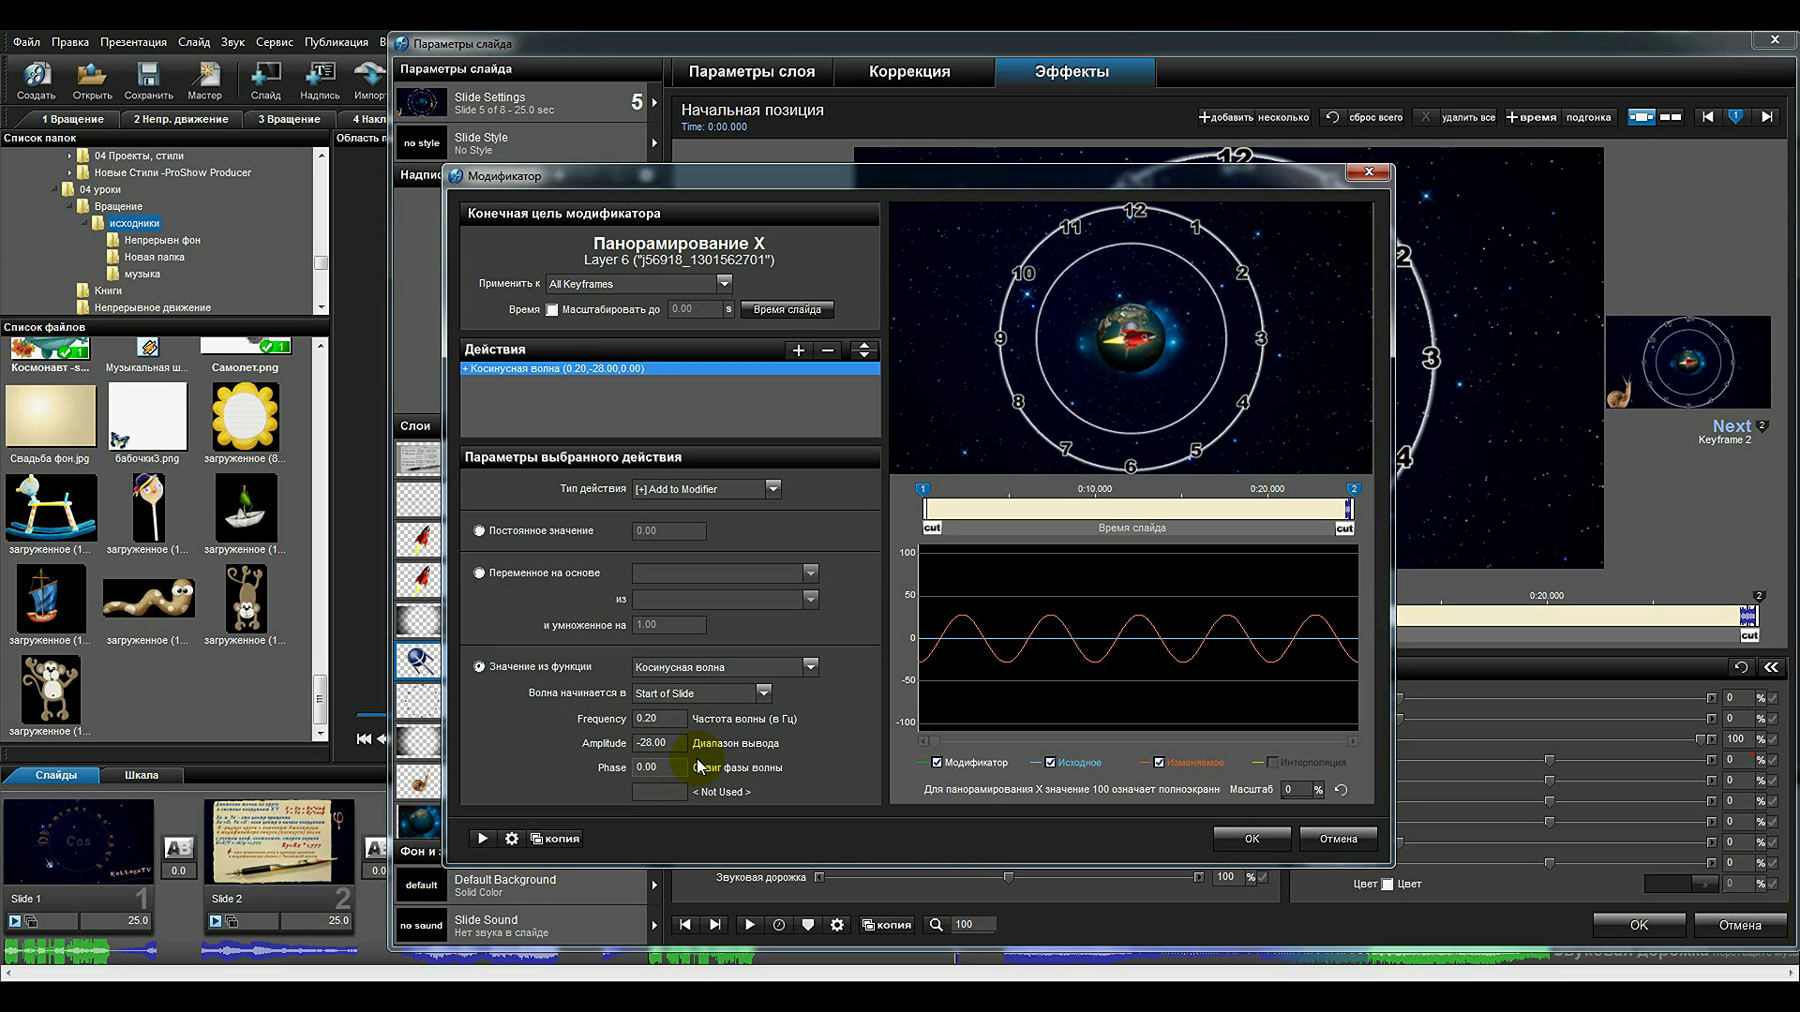
pyautogui.press('BackSpace')
pyautogui.press('BackSpace')
pyautogui.write('1')
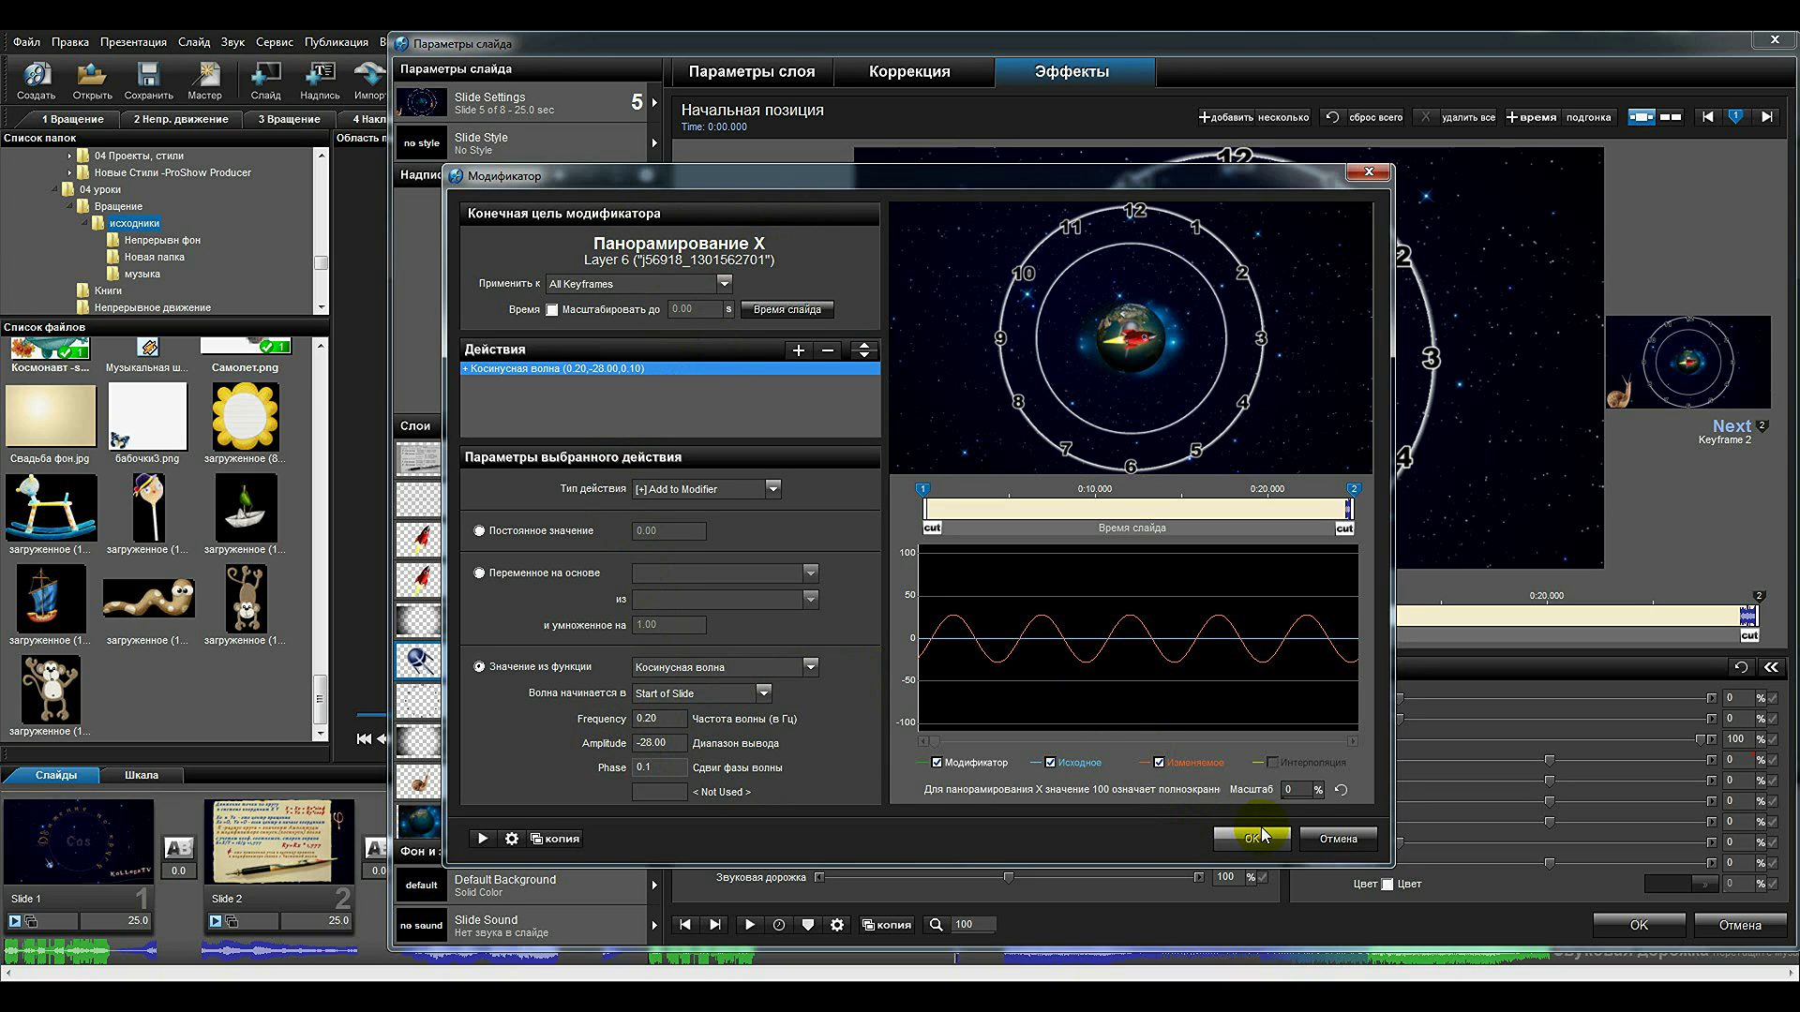
pyautogui.click(1232, 832)
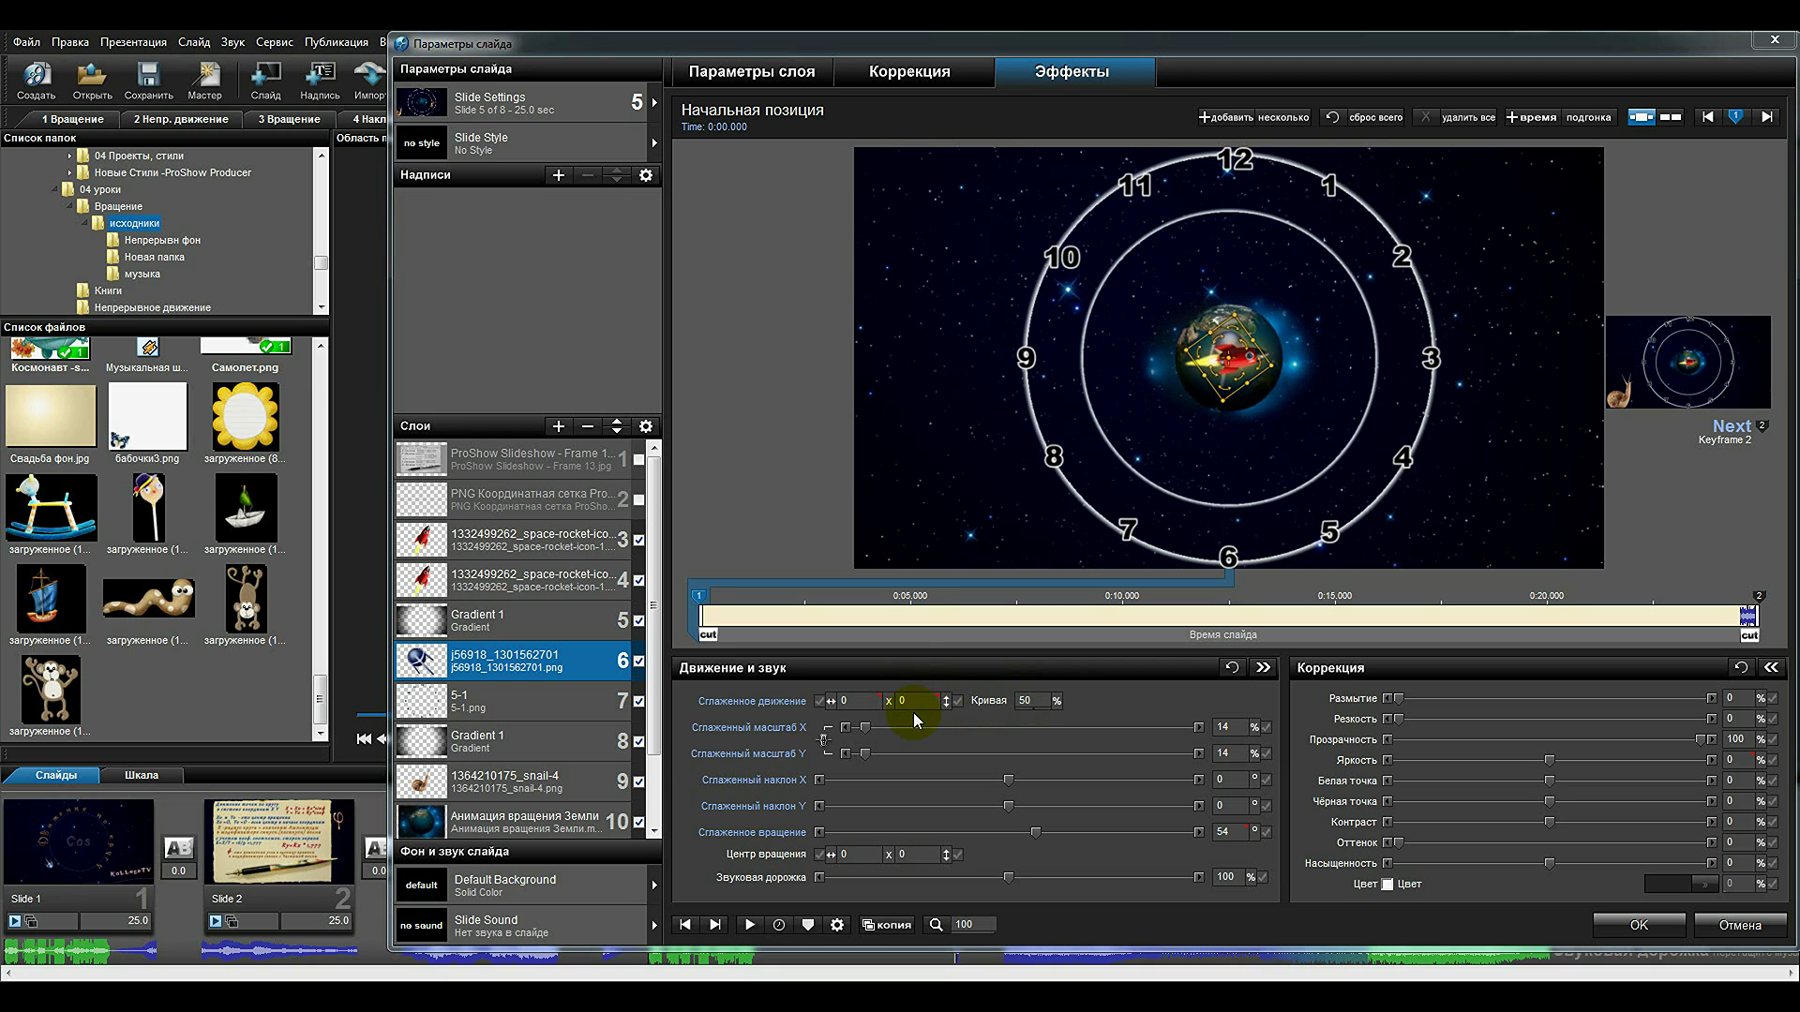
# Set the Phase of the satellite layer's Pan Y sine wave modifier to 0.1 and preview the motion.
pyautogui.rightClick(915, 702)
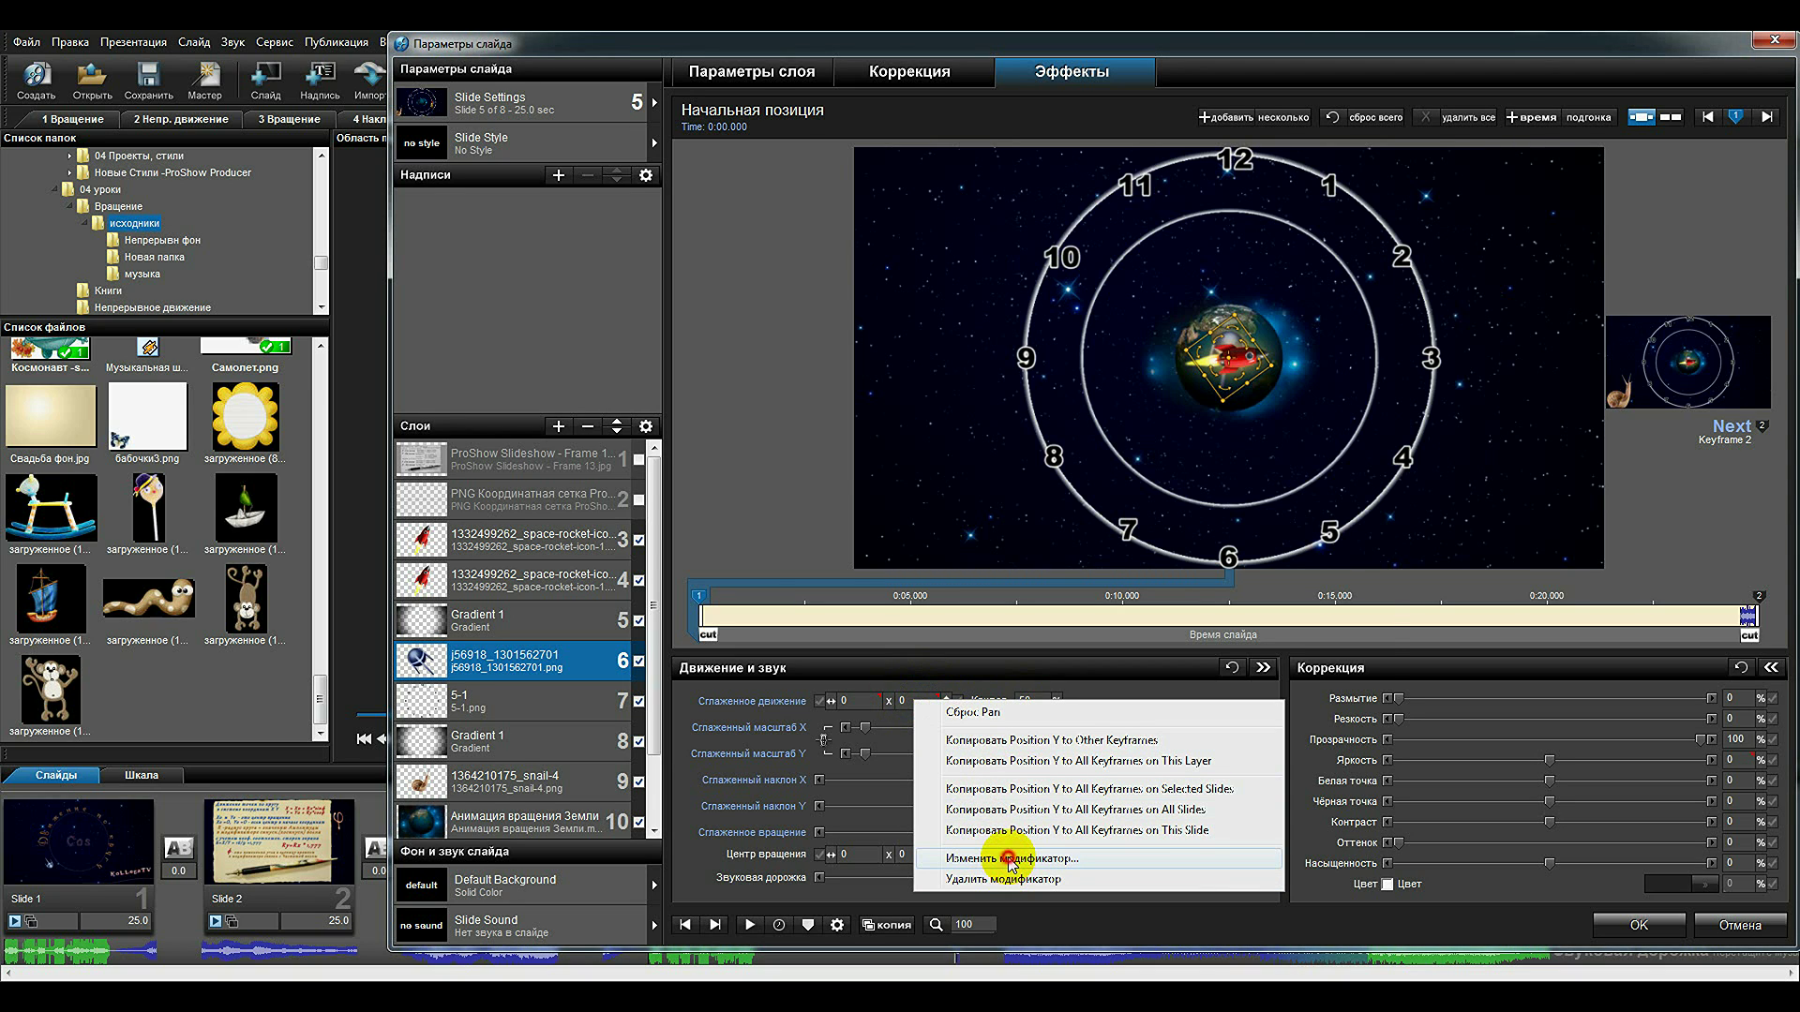
pyautogui.click(1009, 859)
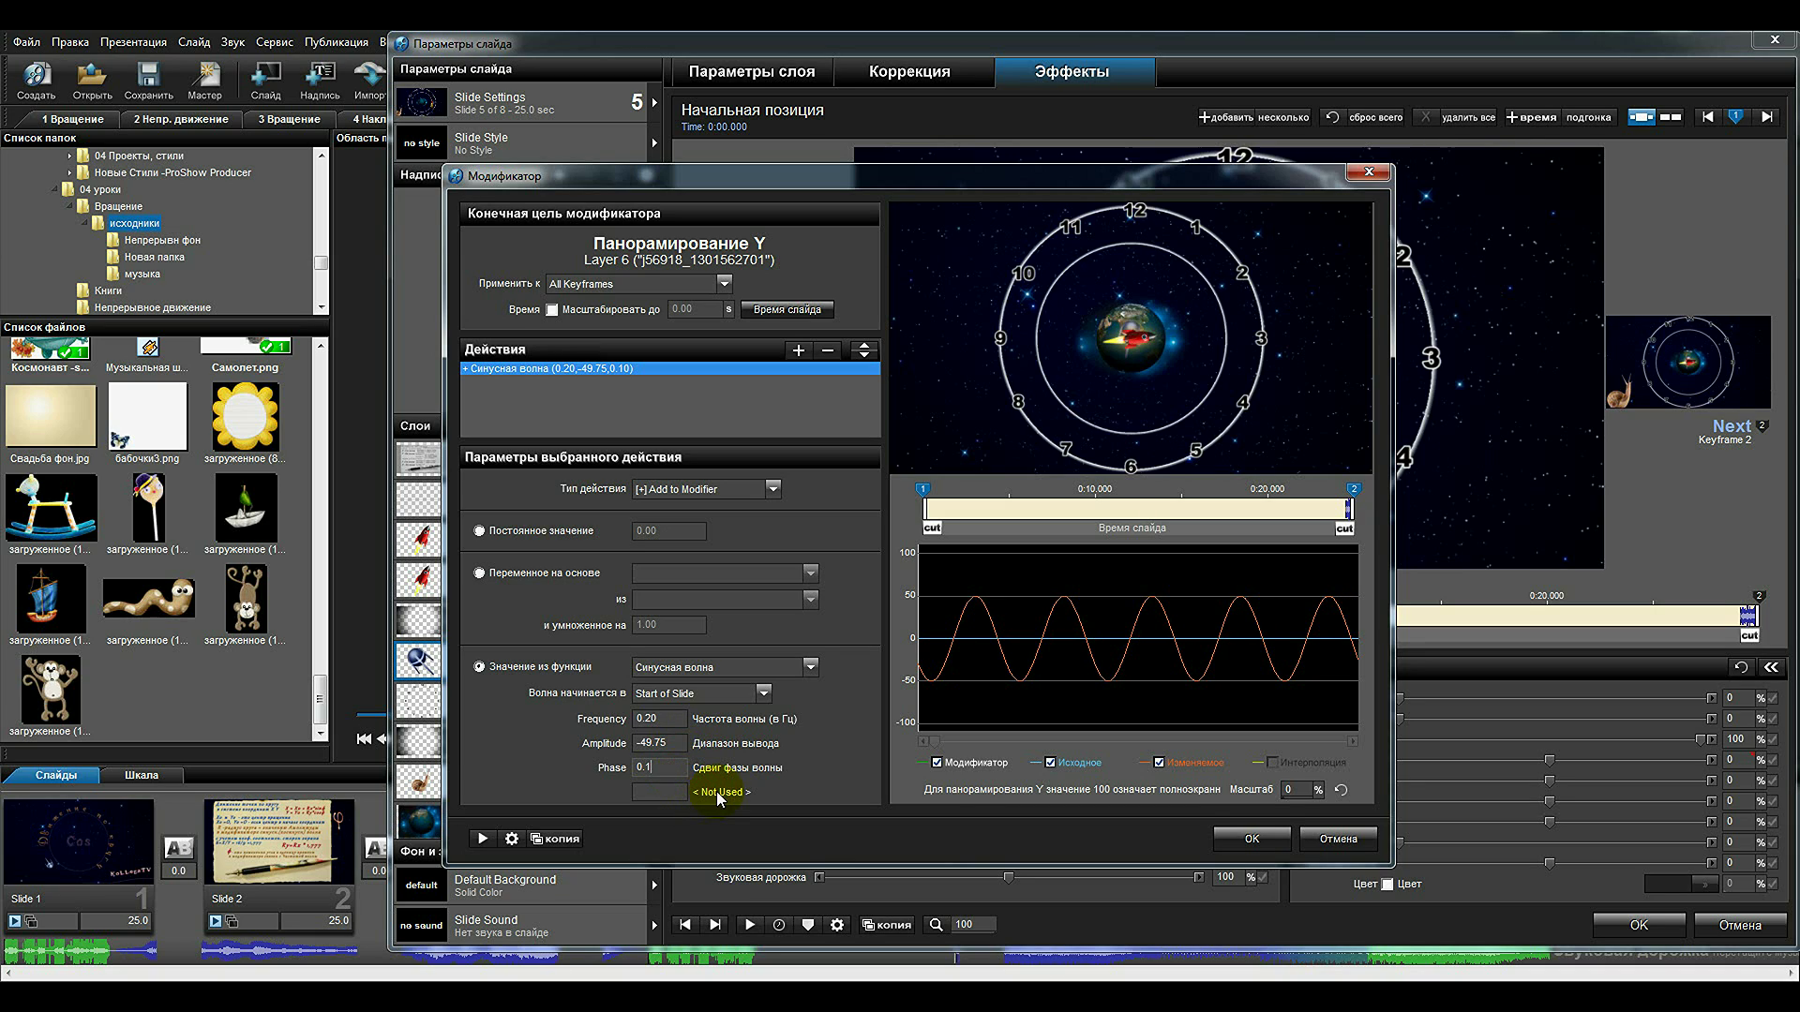
pyautogui.press('Return')
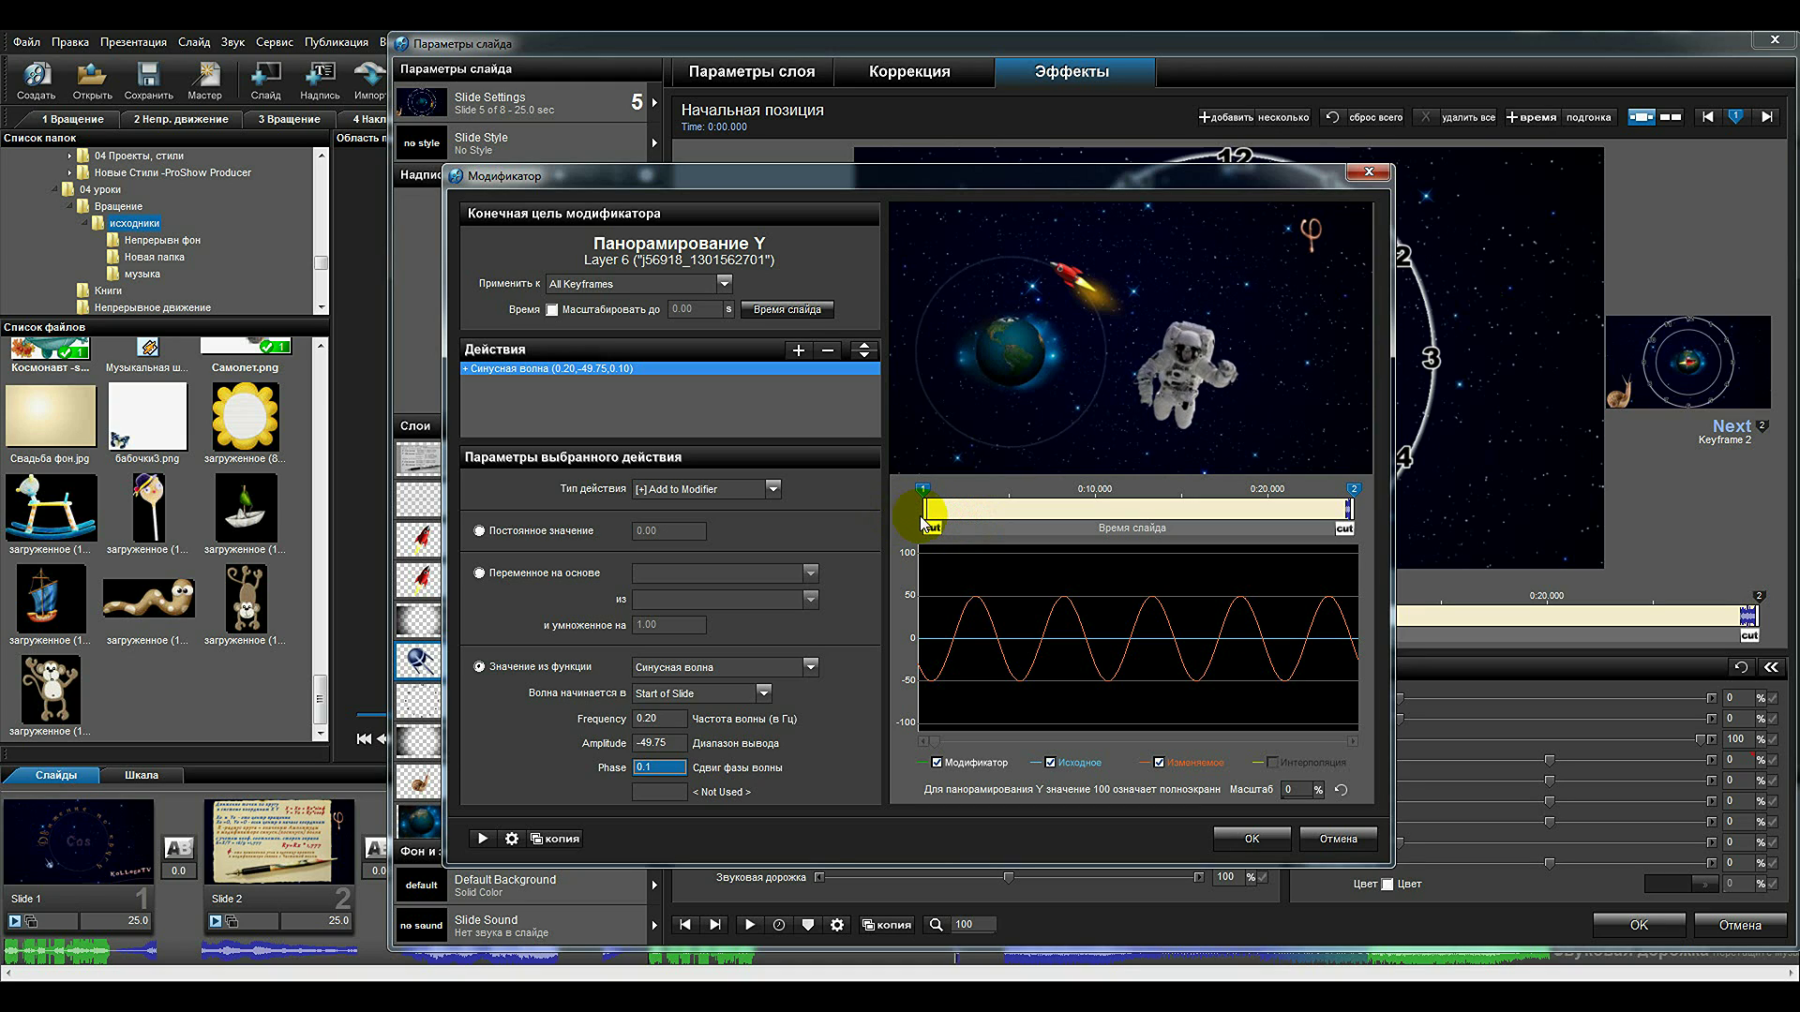
pyautogui.click(922, 525)
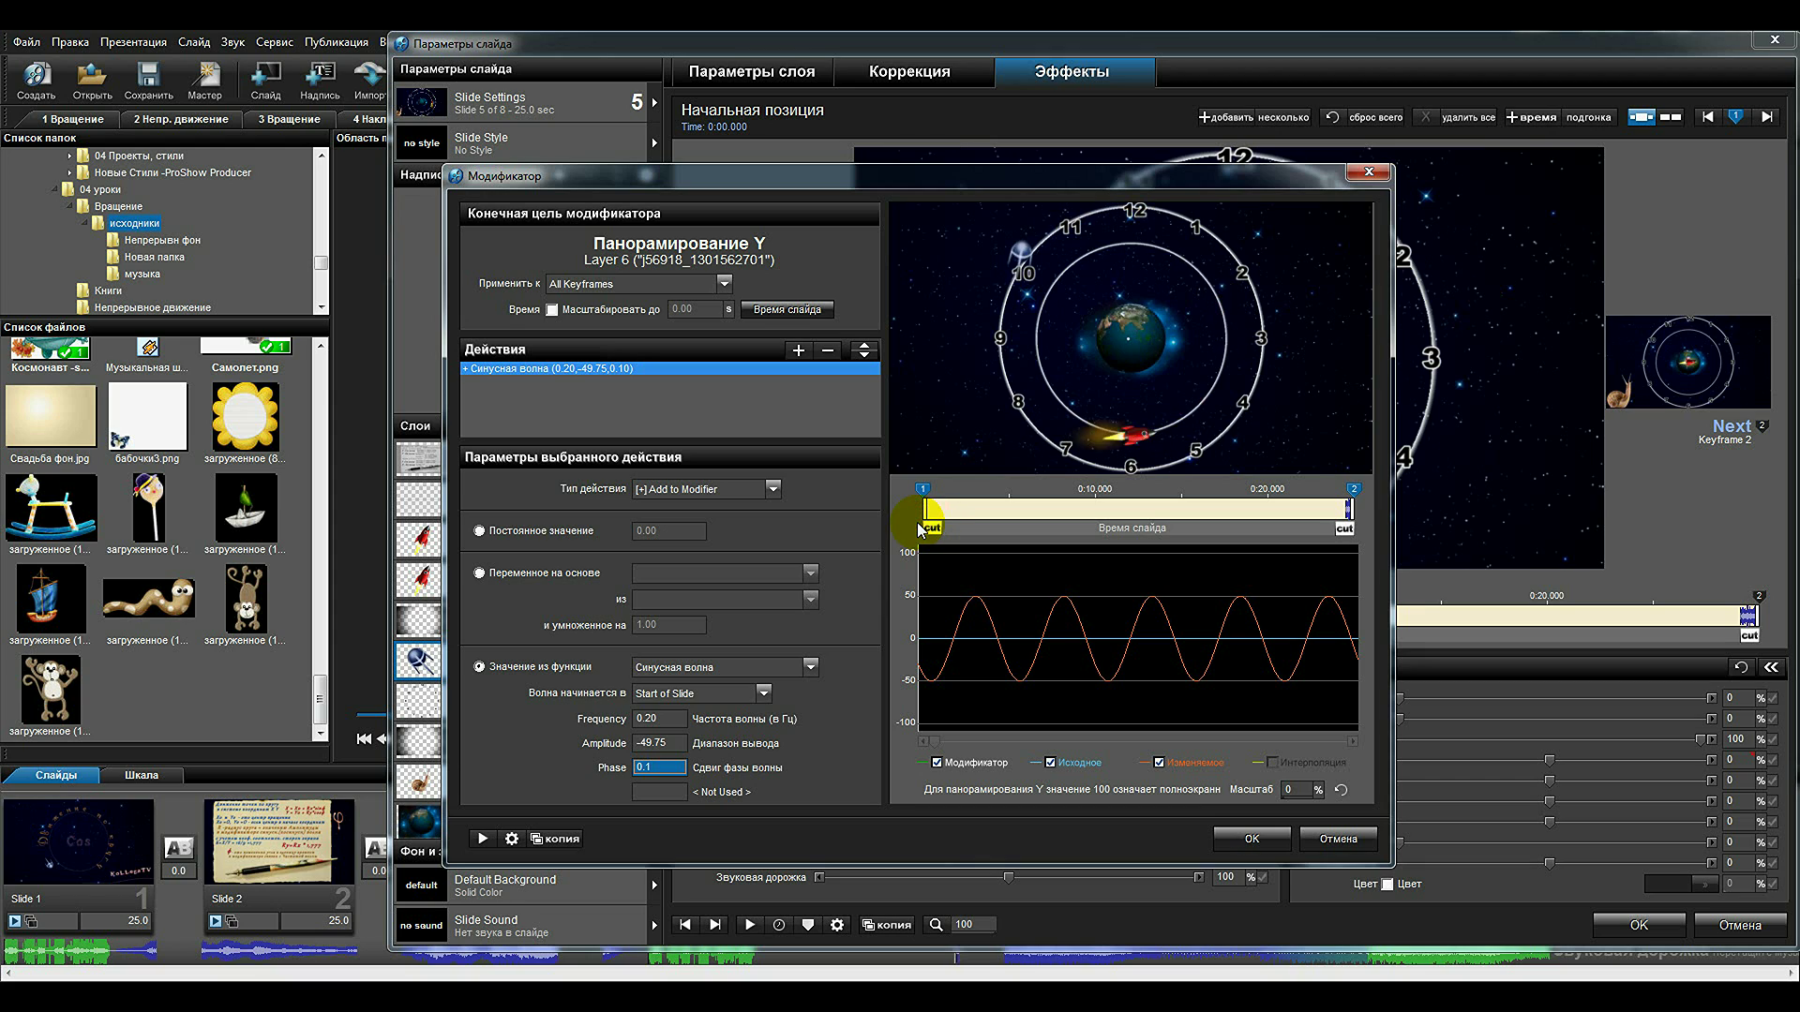
pyautogui.click(1252, 838)
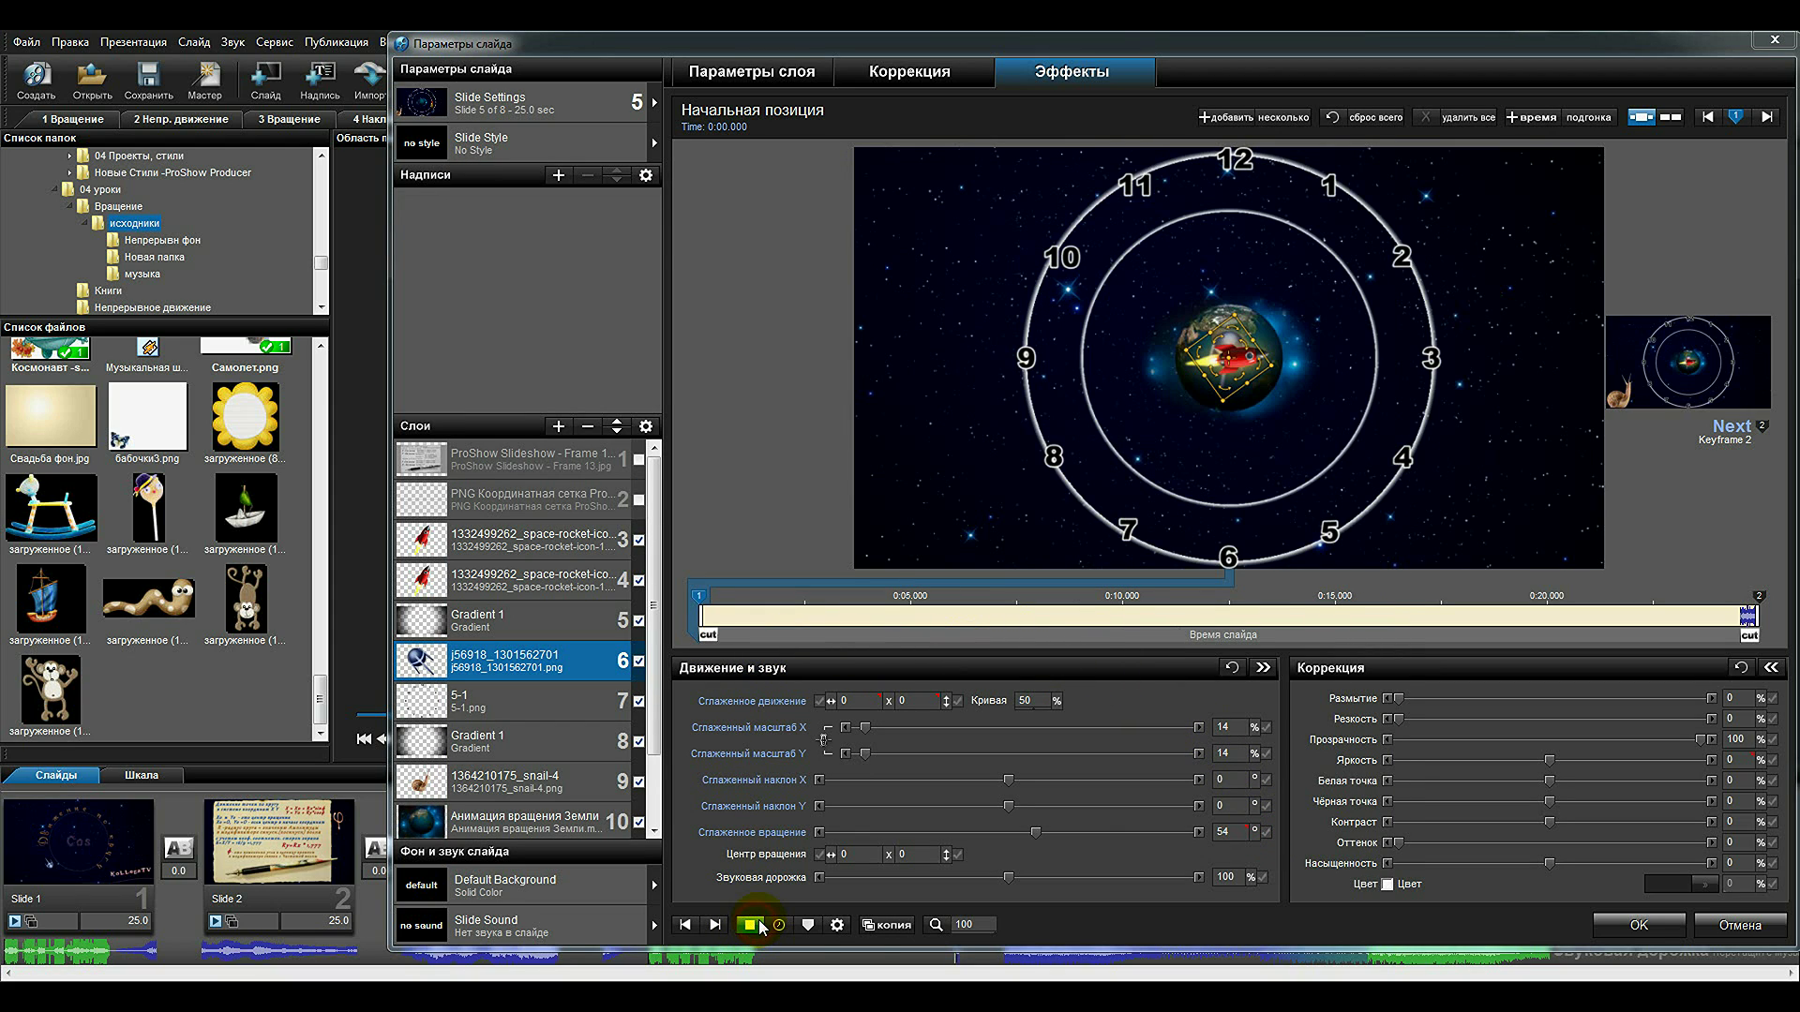
pyautogui.click(760, 924)
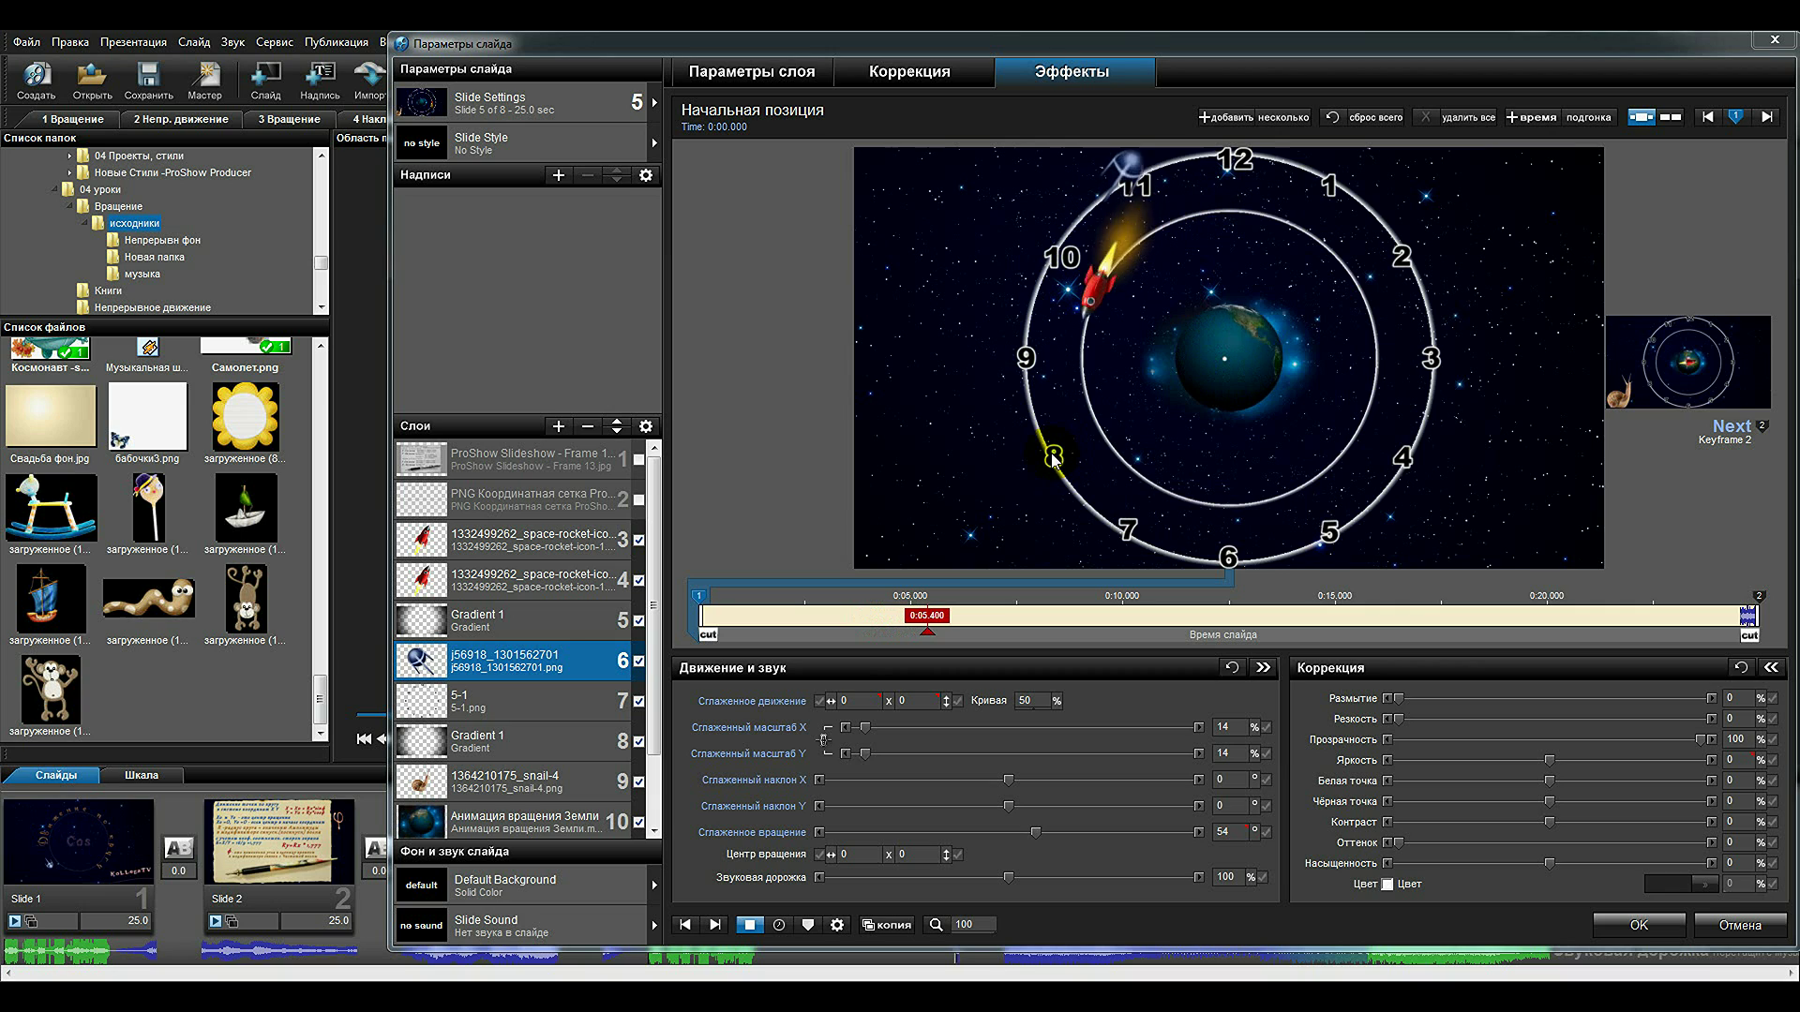
pyautogui.click(748, 925)
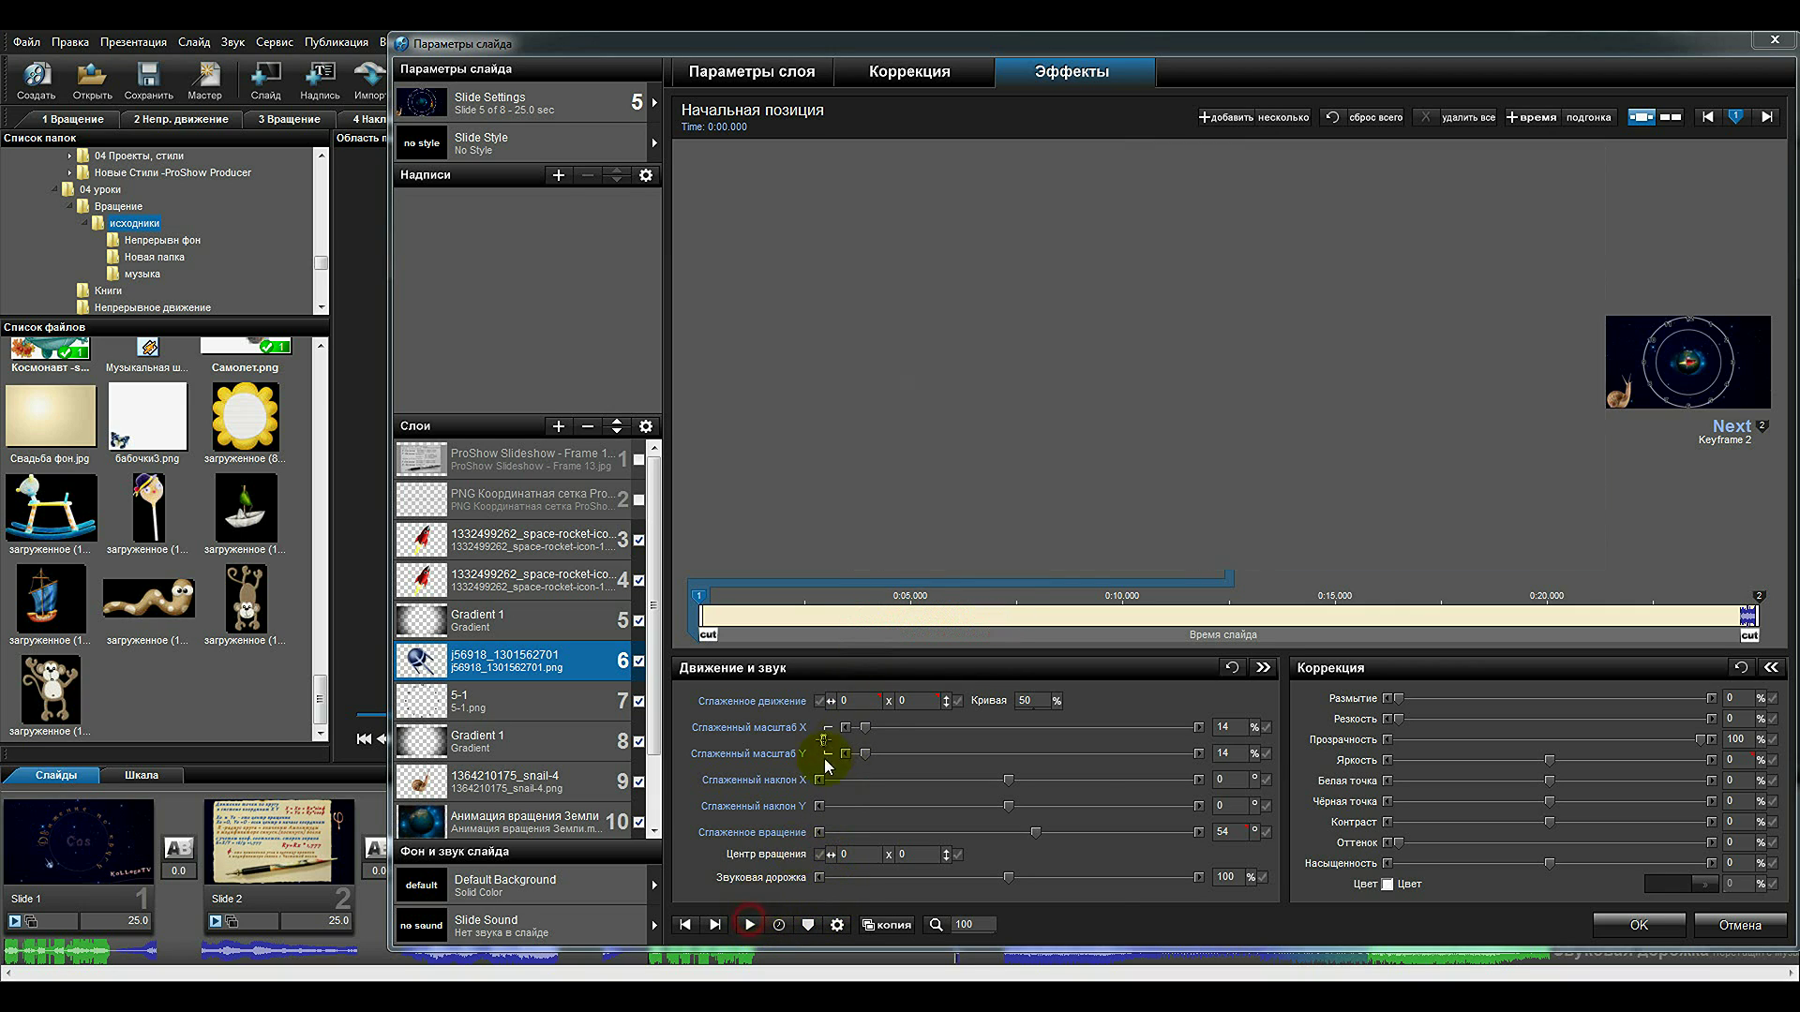
# Change the Phase of the satellite layer's Pan X cosine wave modifier to -0.10.
pyautogui.rightClick(861, 700)
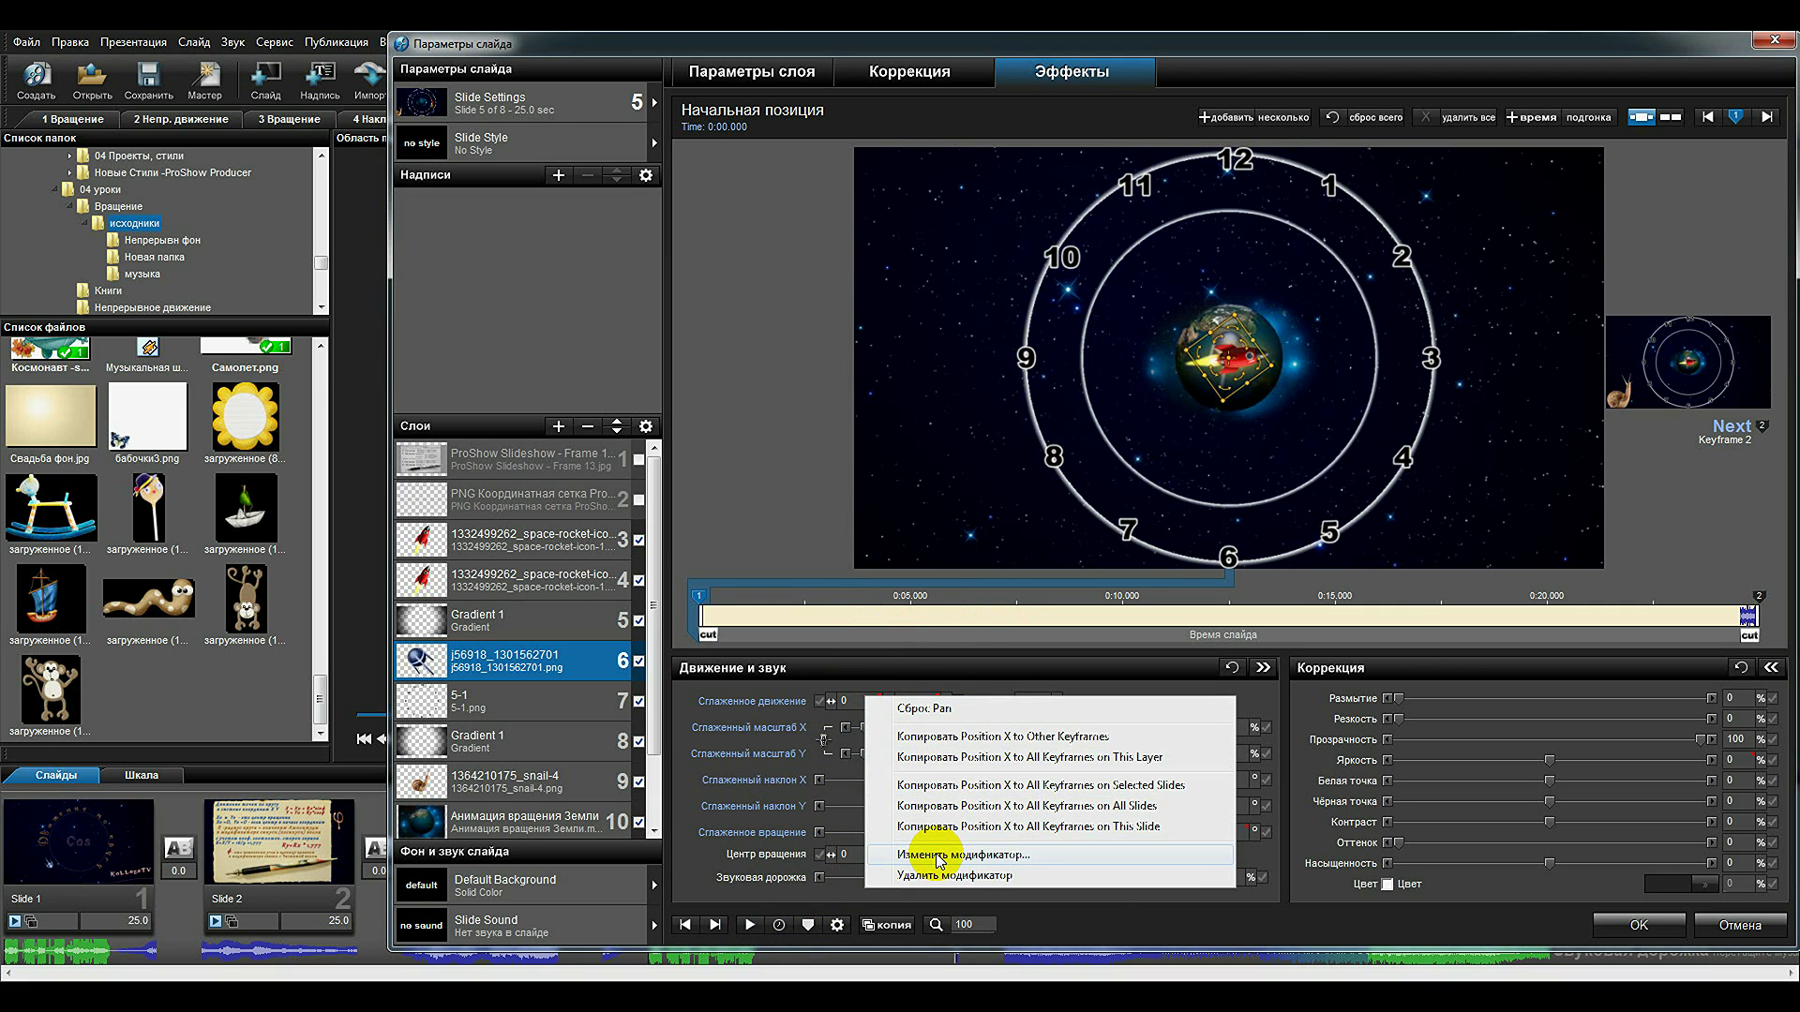
pyautogui.click(940, 855)
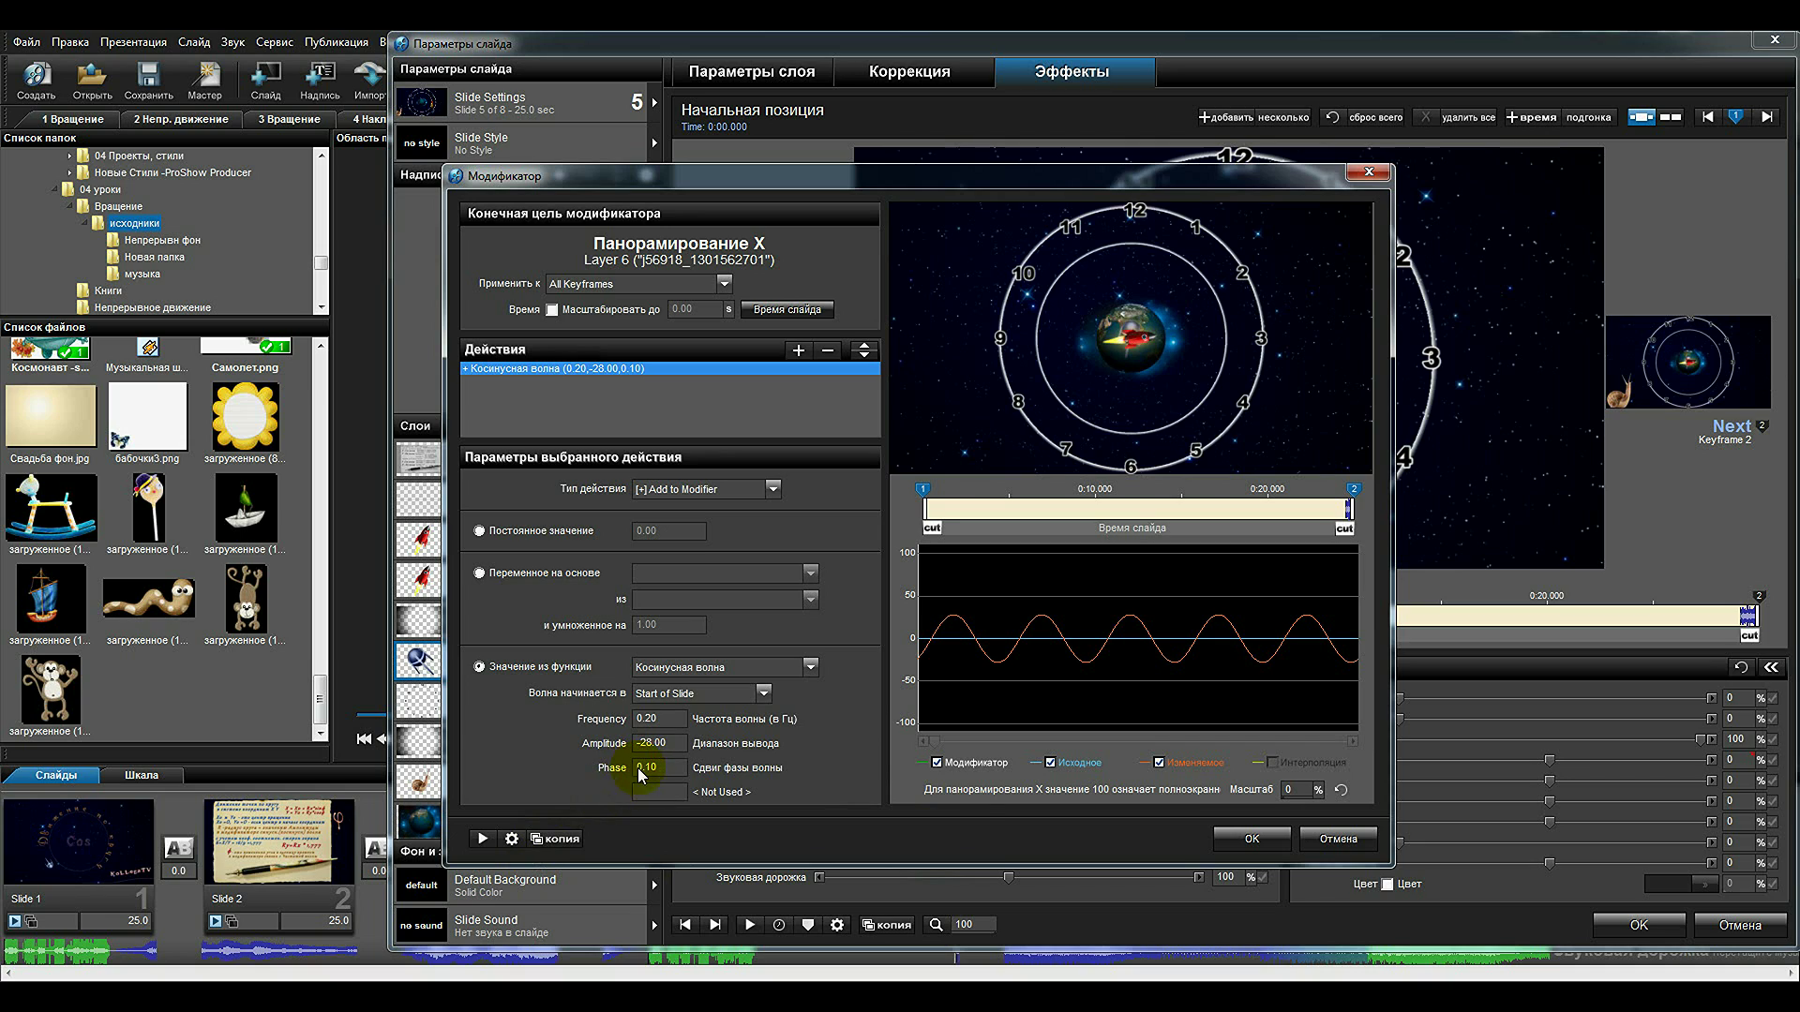
pyautogui.click(643, 767)
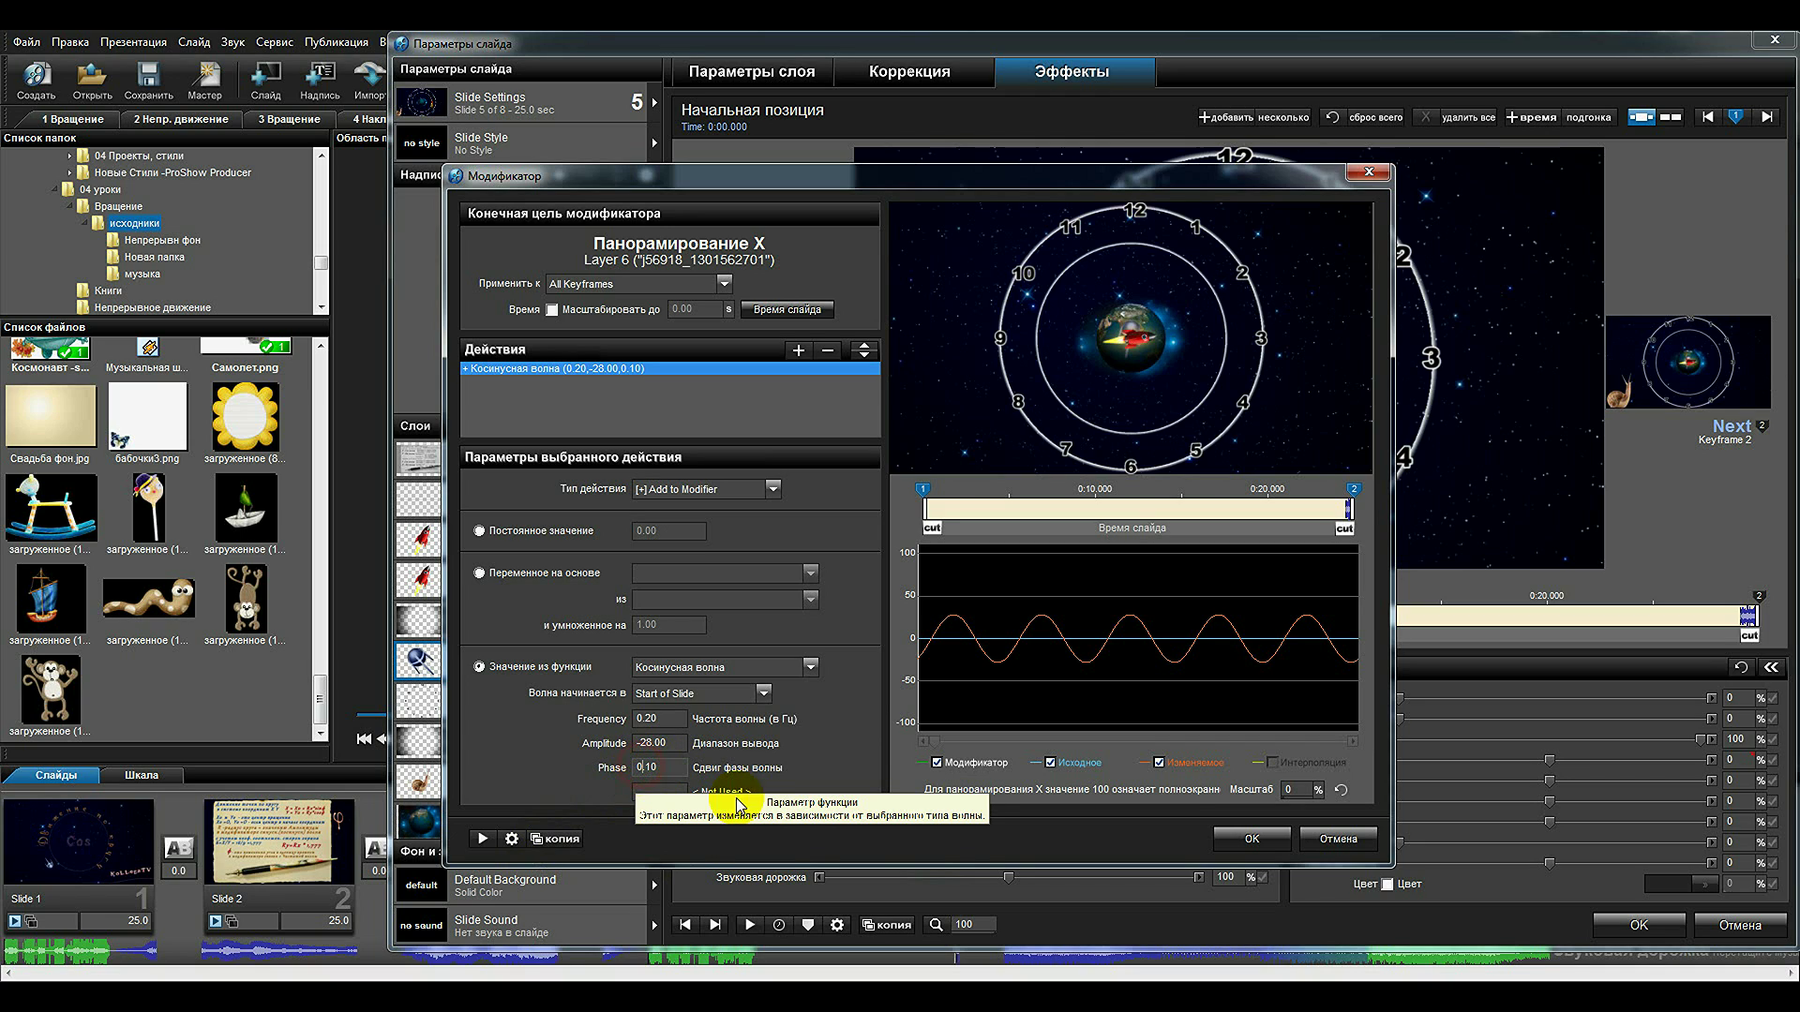
pyautogui.write('-')
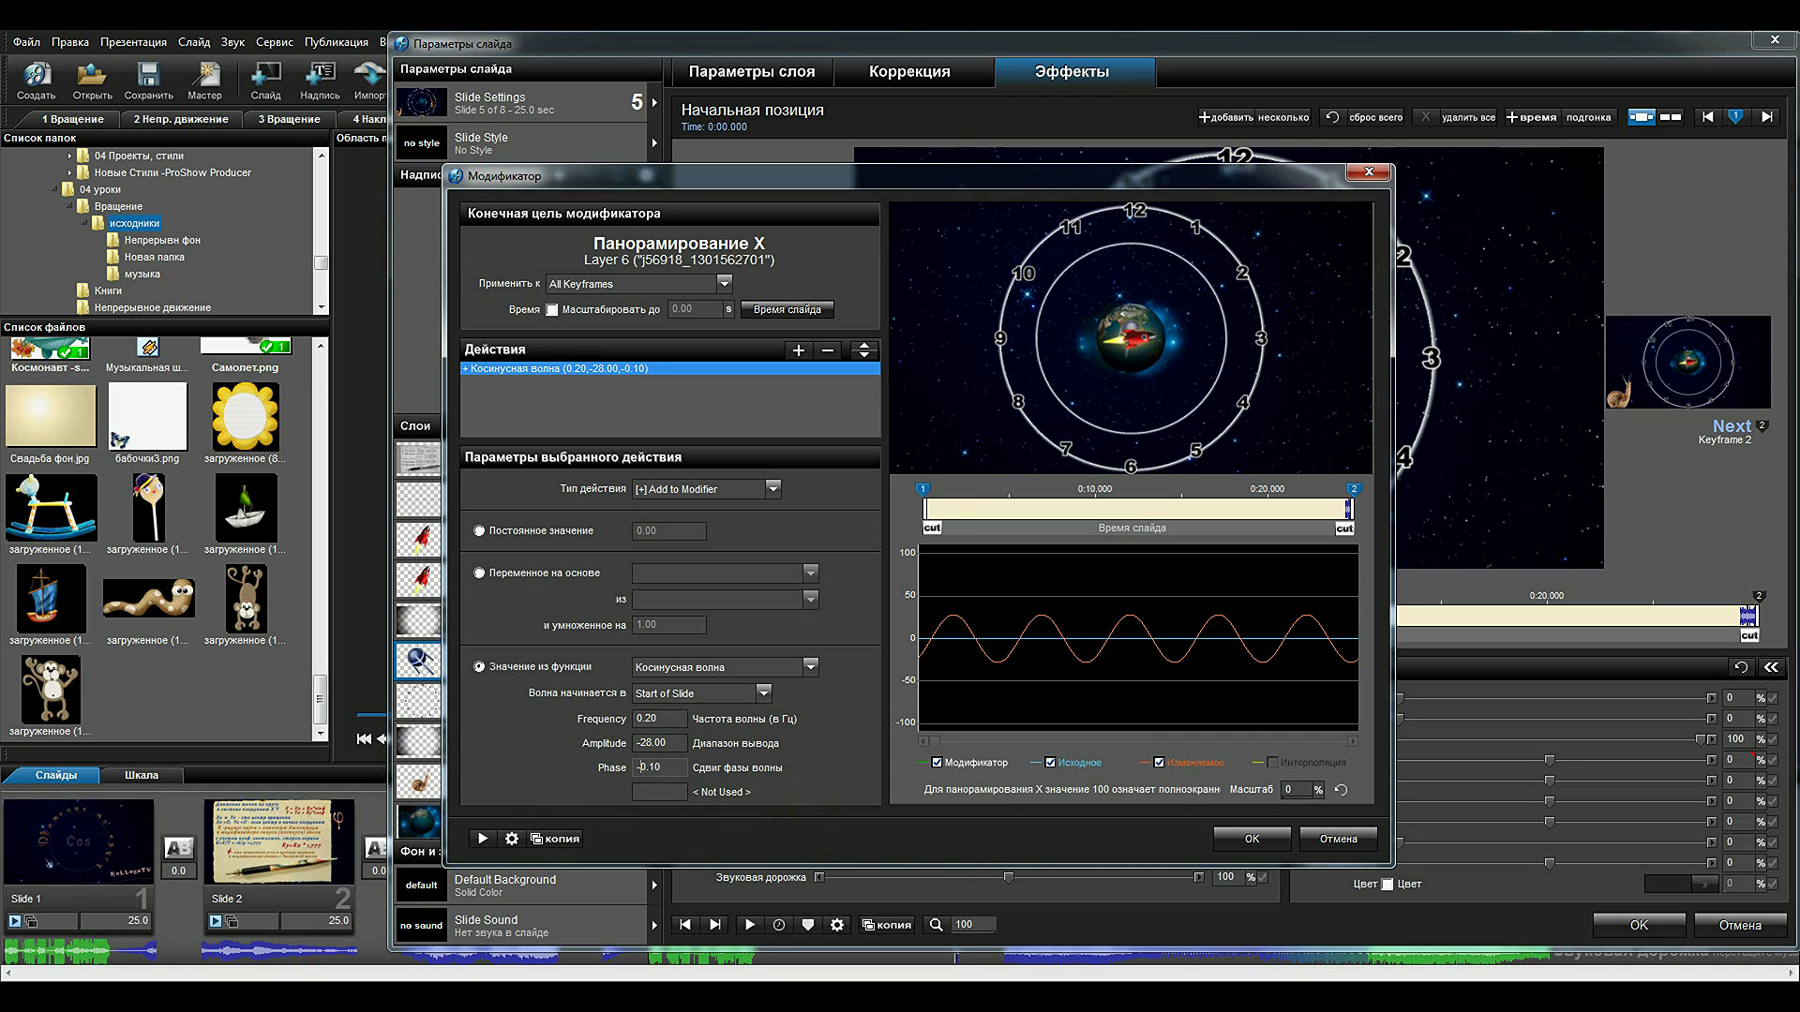
pyautogui.click(1251, 837)
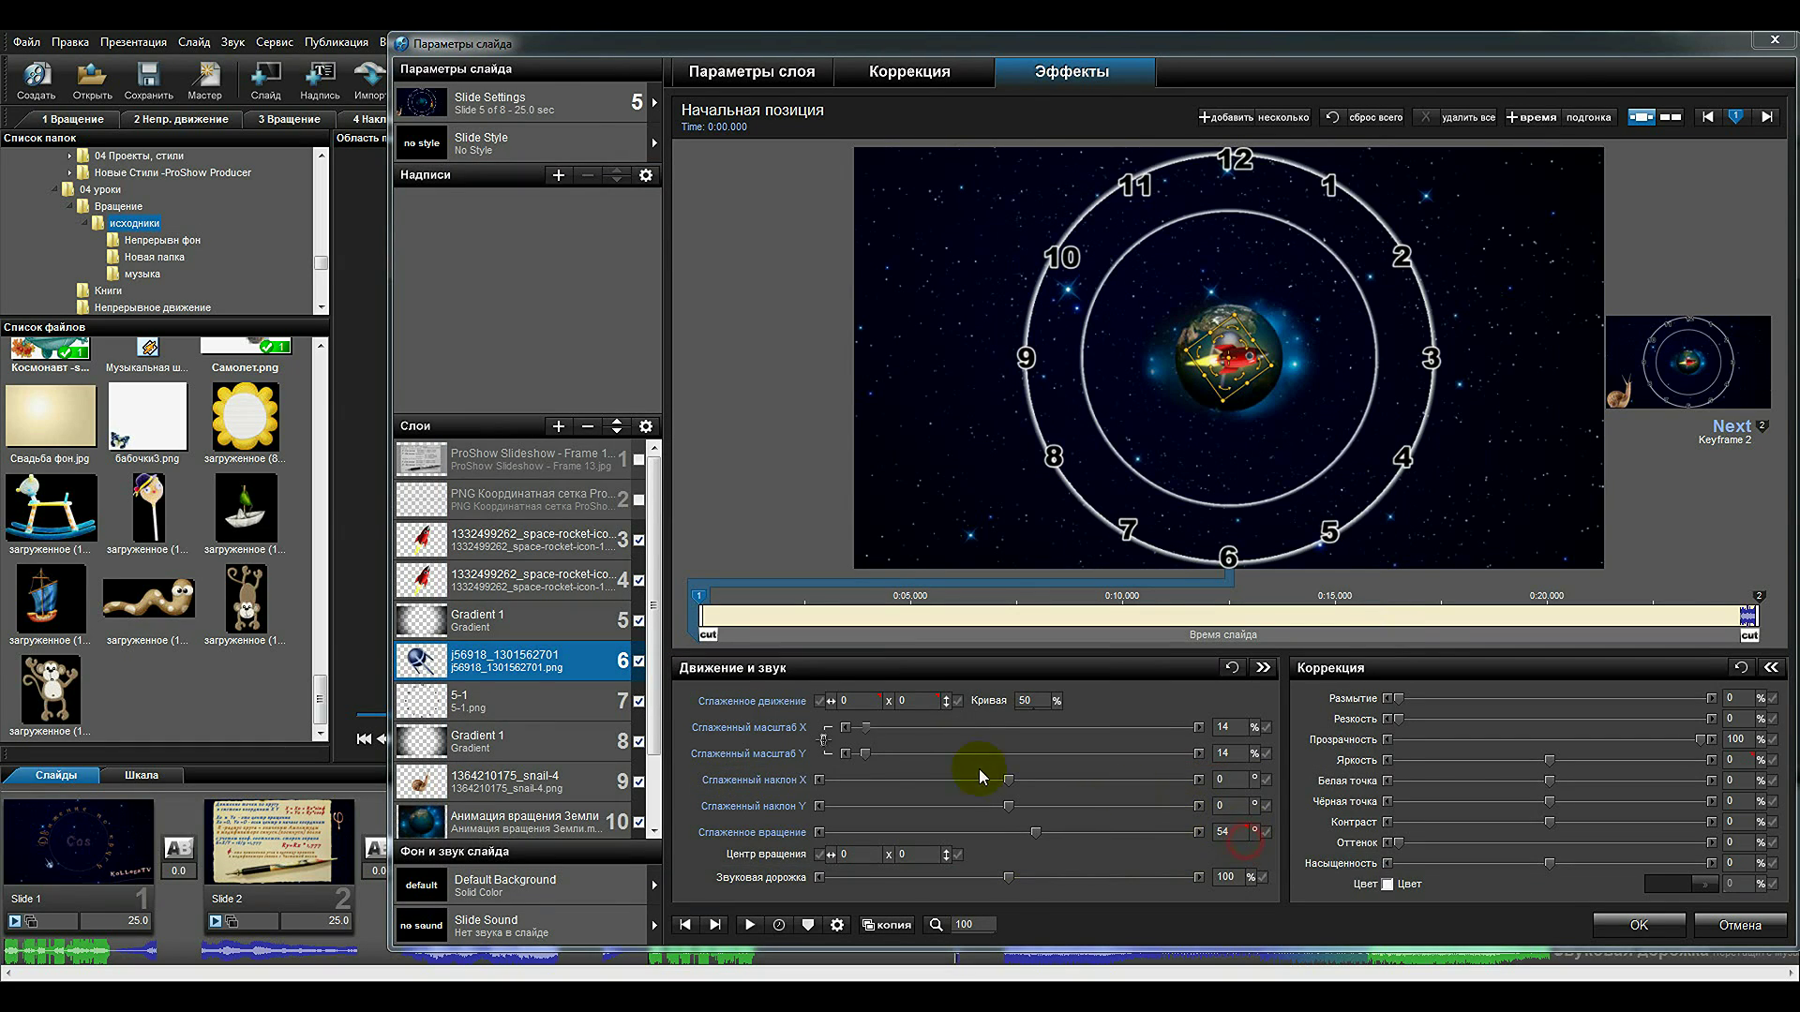
# Change the Phase of the satellite layer's Pan Y sine wave modifier to -0.10, check the starting position, and apply the slide settings.
pyautogui.rightClick(924, 700)
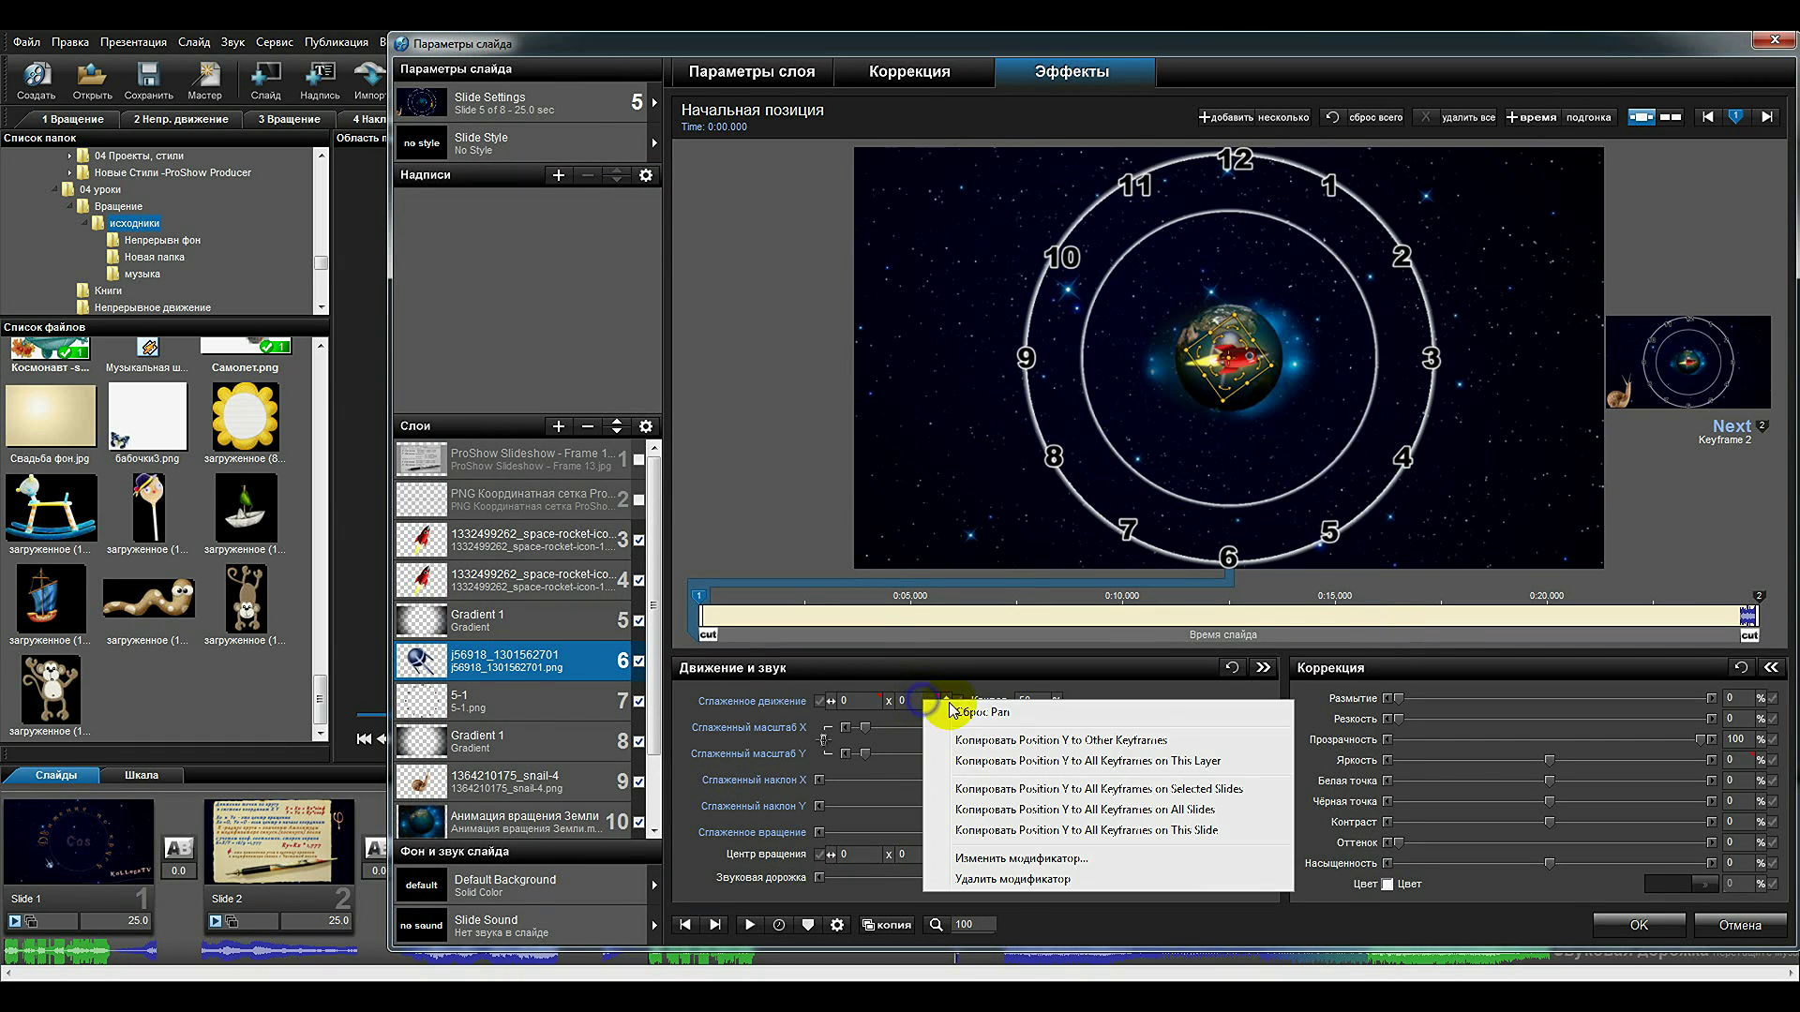
pyautogui.click(1021, 858)
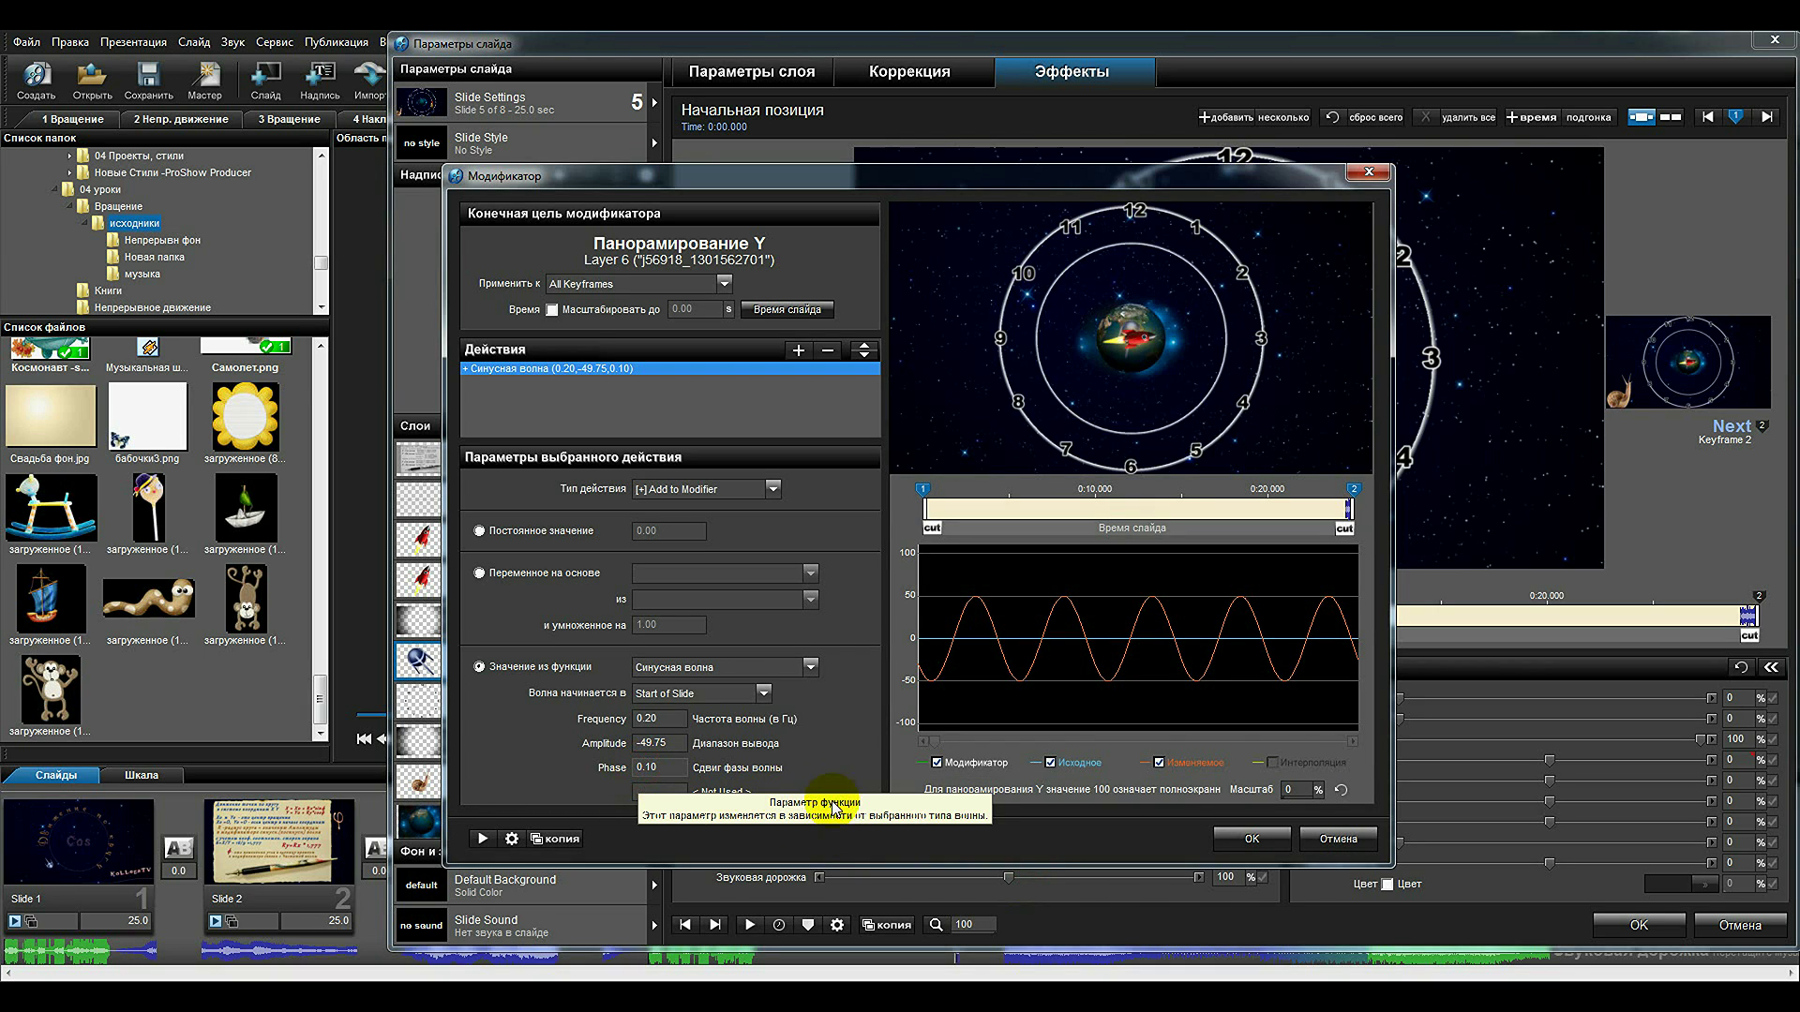
pyautogui.write('-')
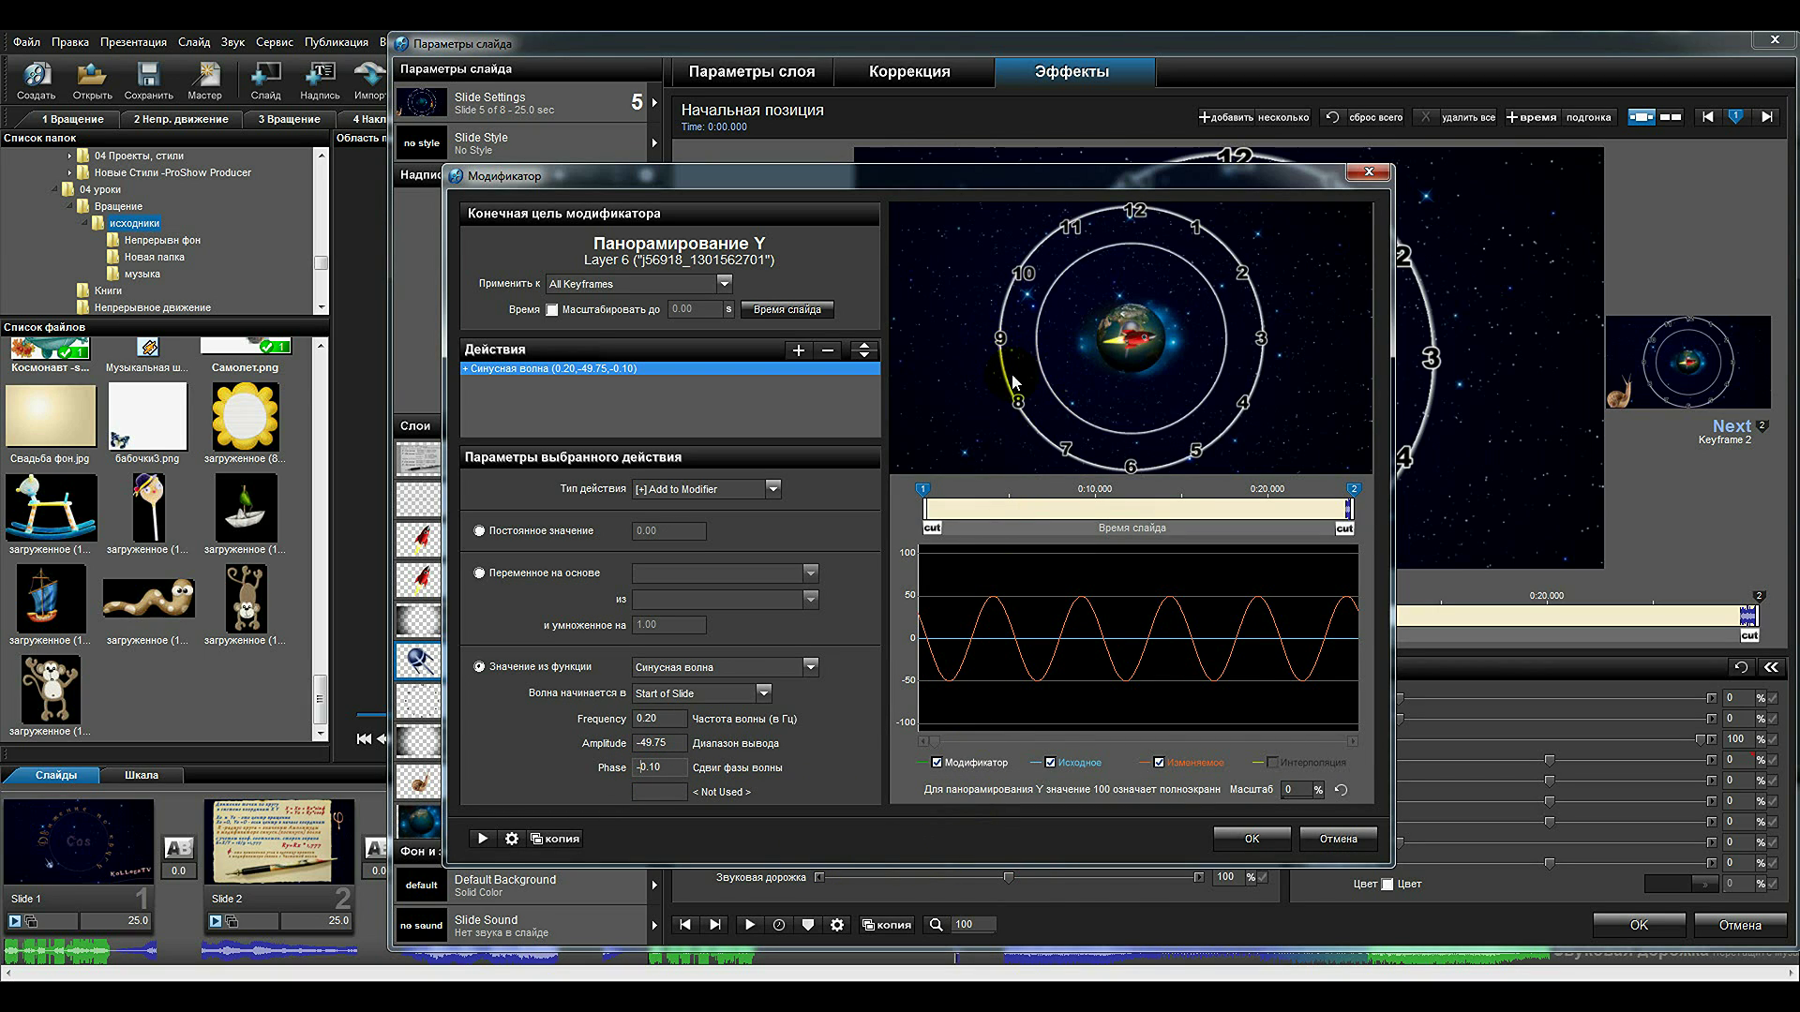
pyautogui.click(931, 514)
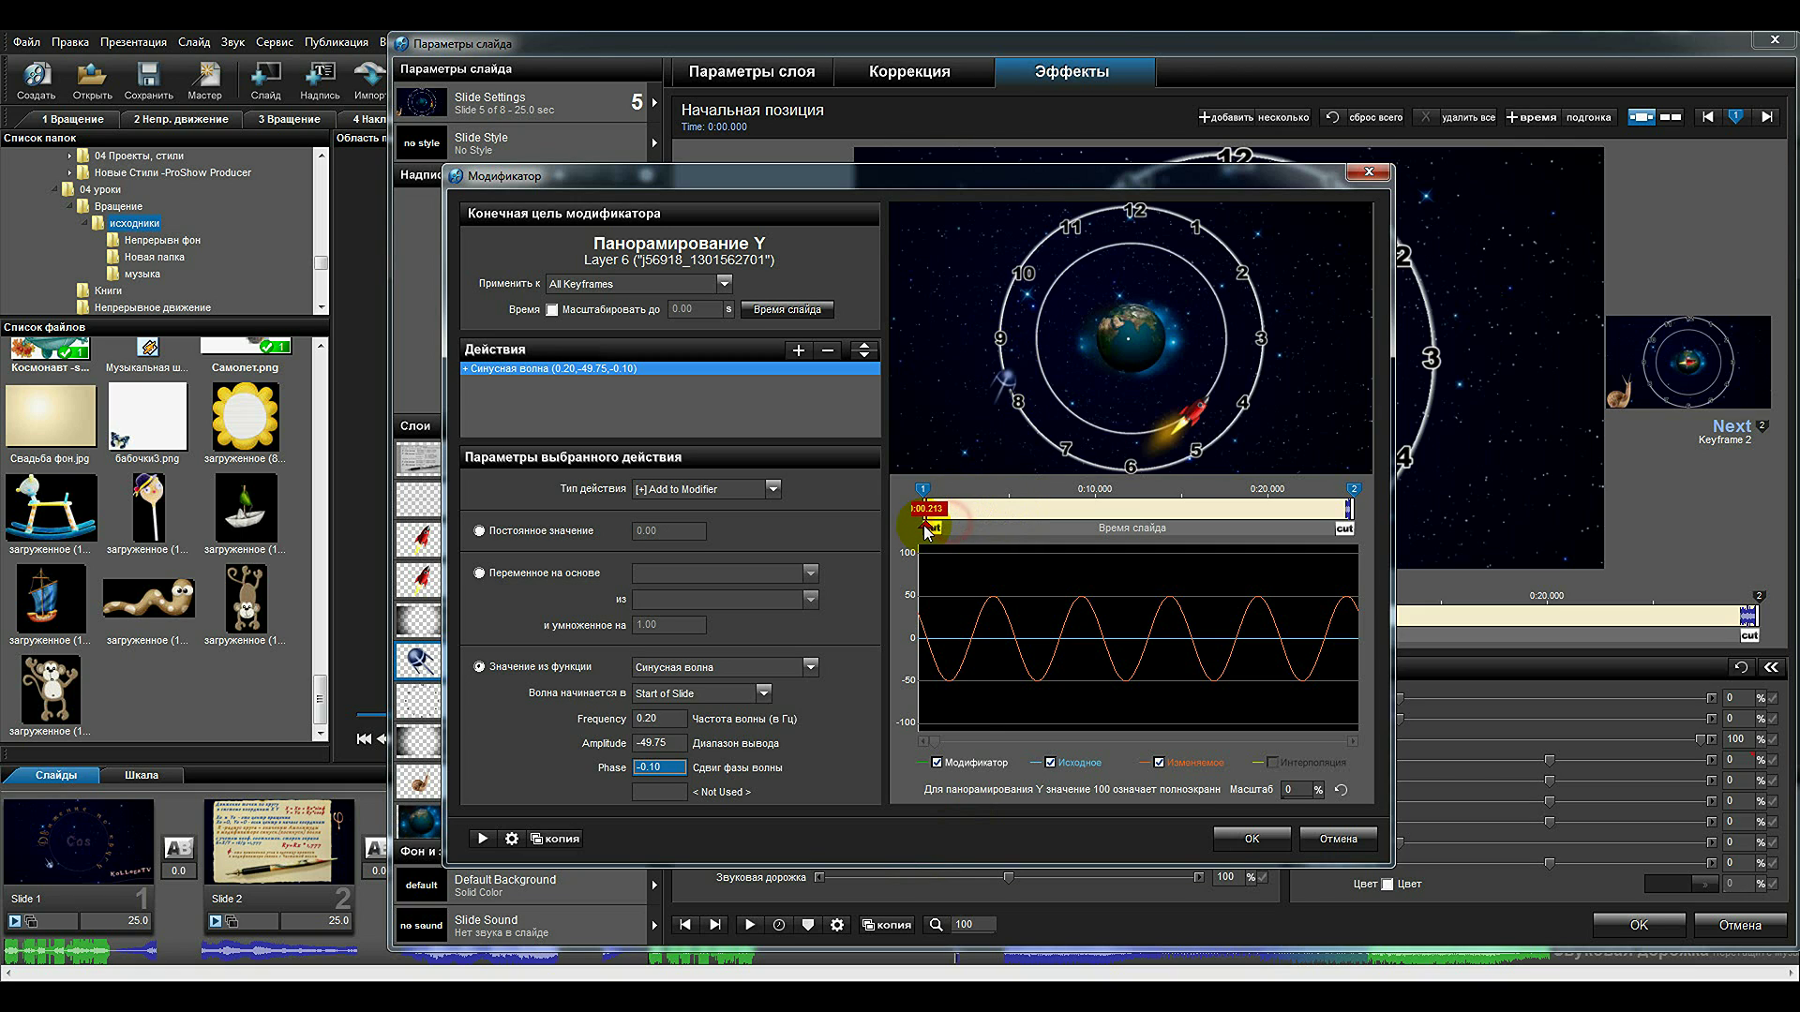
pyautogui.moveTo(921, 530); pyautogui.dragTo(928, 526)
pyautogui.click(1253, 838)
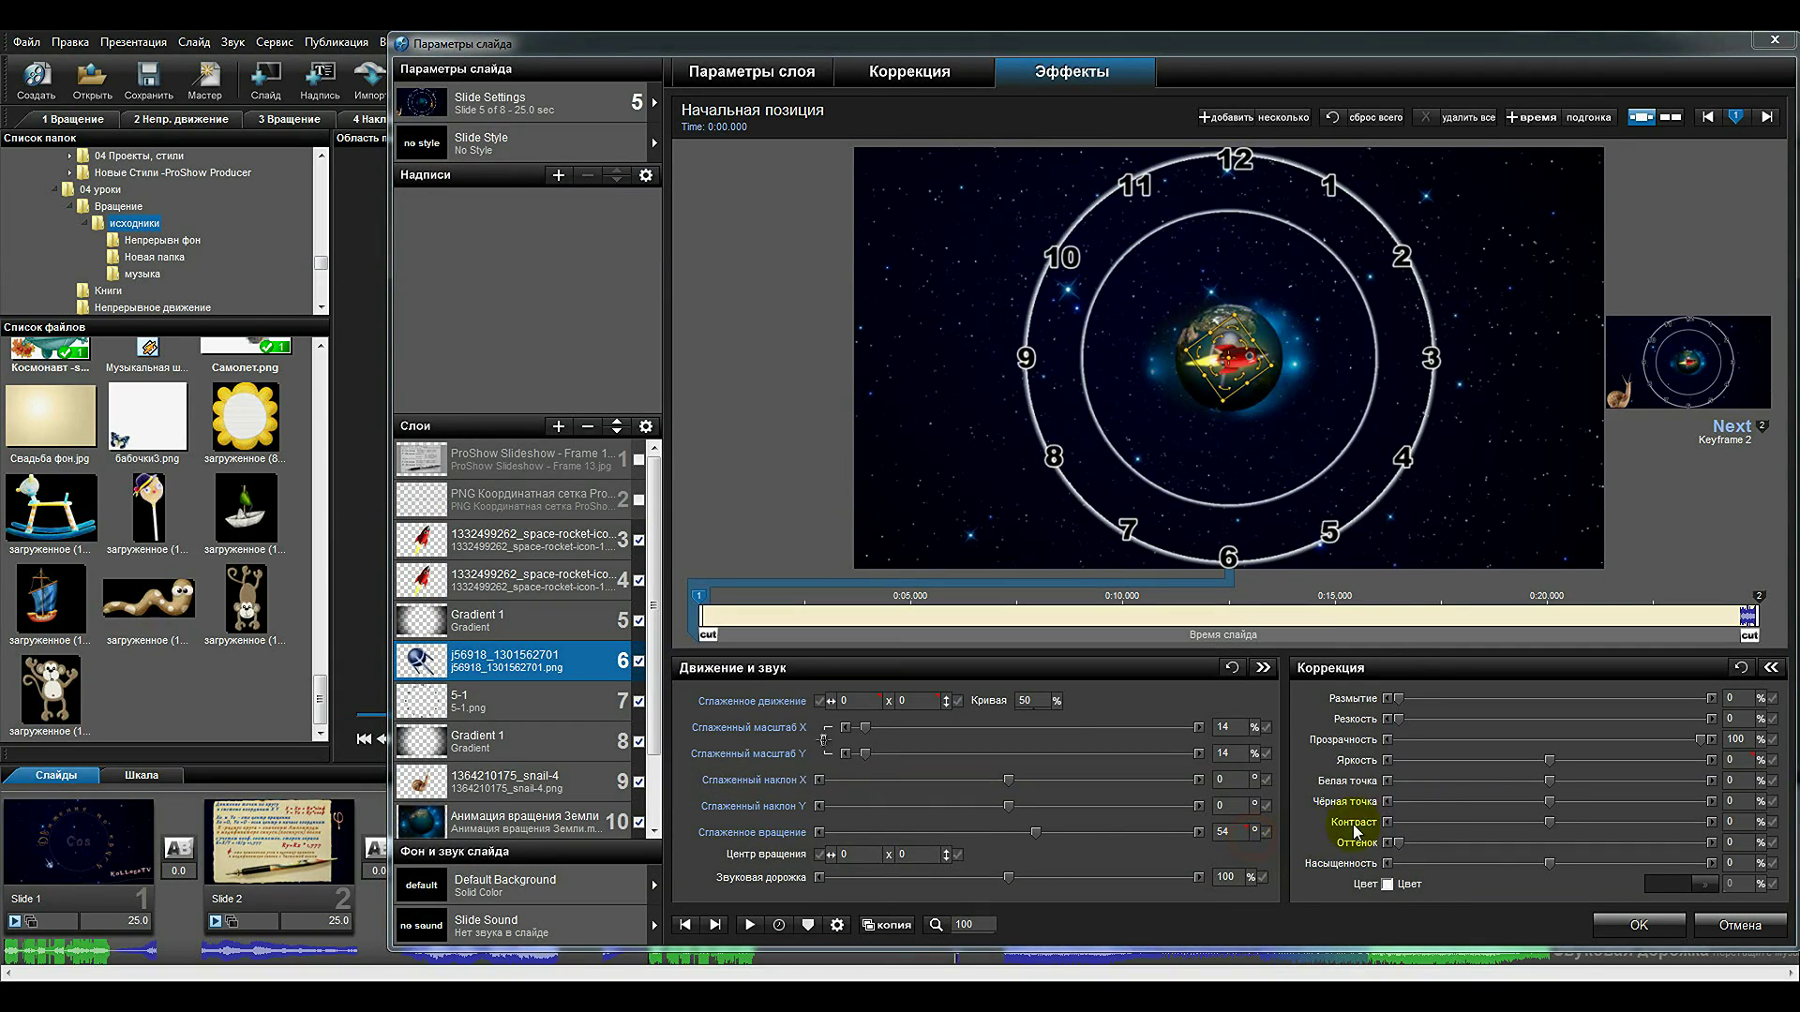
pyautogui.click(1657, 931)
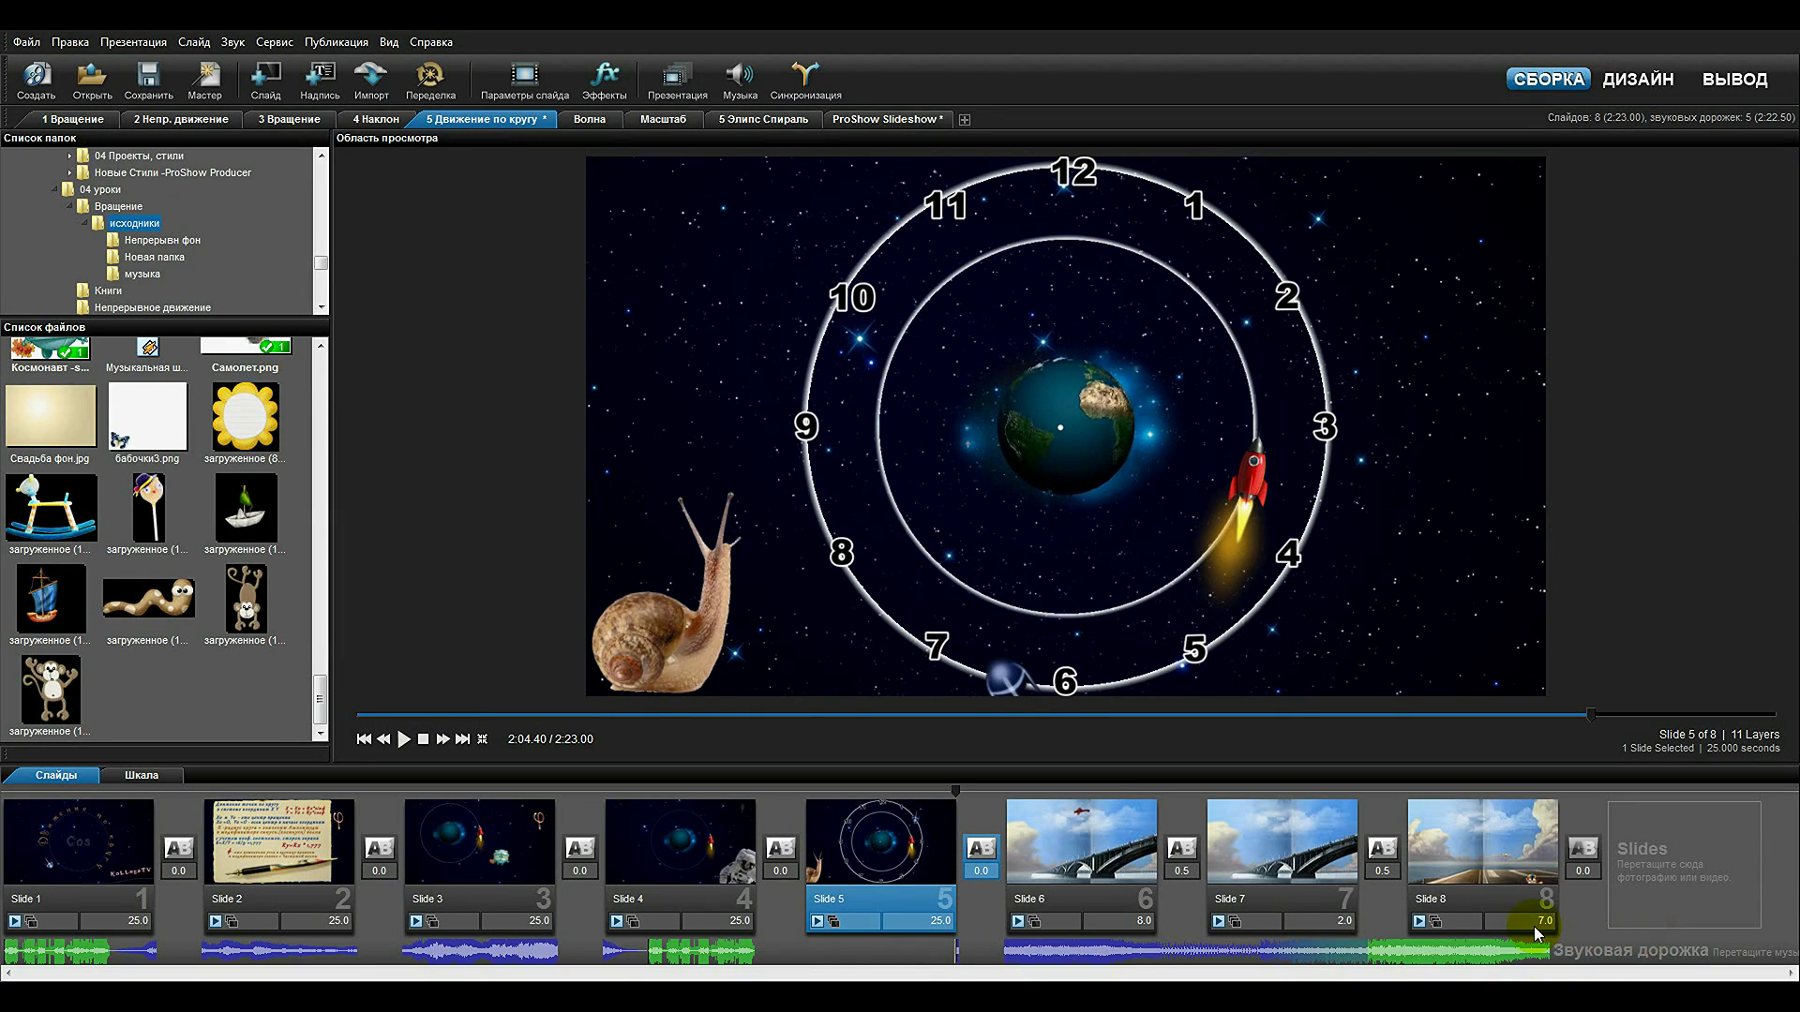
# Examine how the letter layers and satellite are arranged around the circle at the start of slide 1, with the "Д" text layer selected.
pyautogui.doubleClick(45, 835)
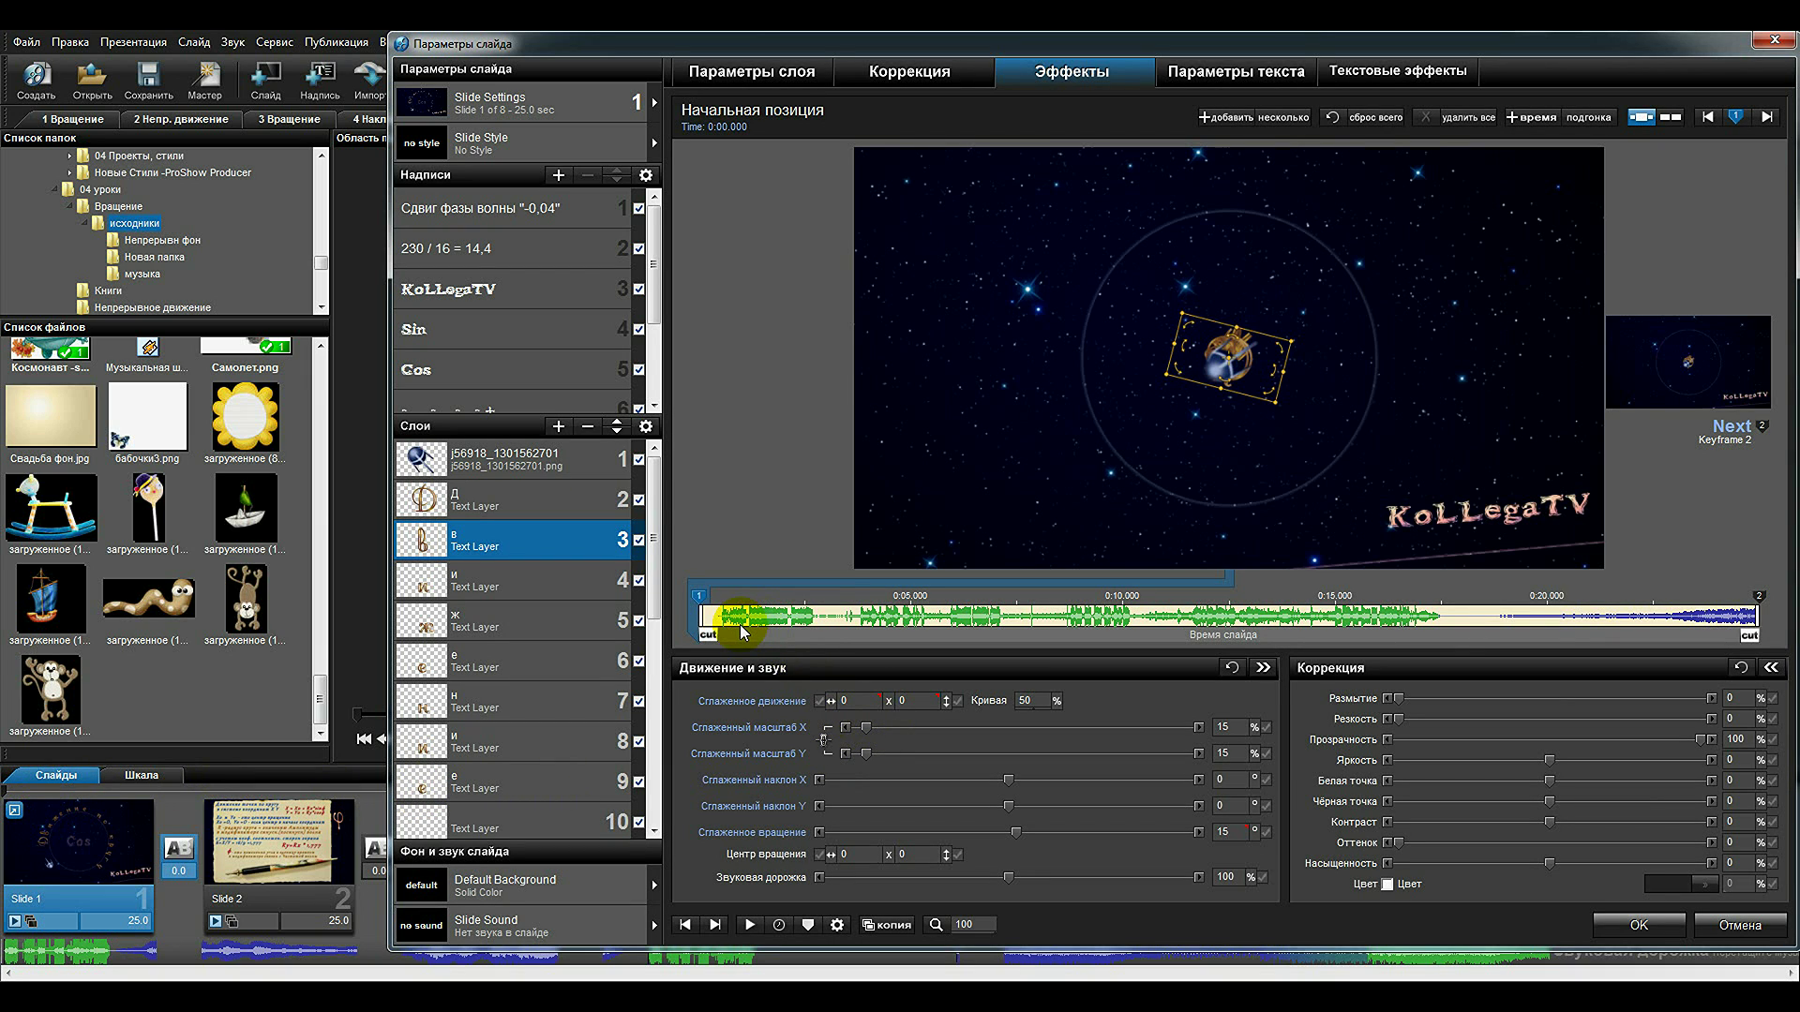
pyautogui.moveTo(747, 630); pyautogui.dragTo(857, 643)
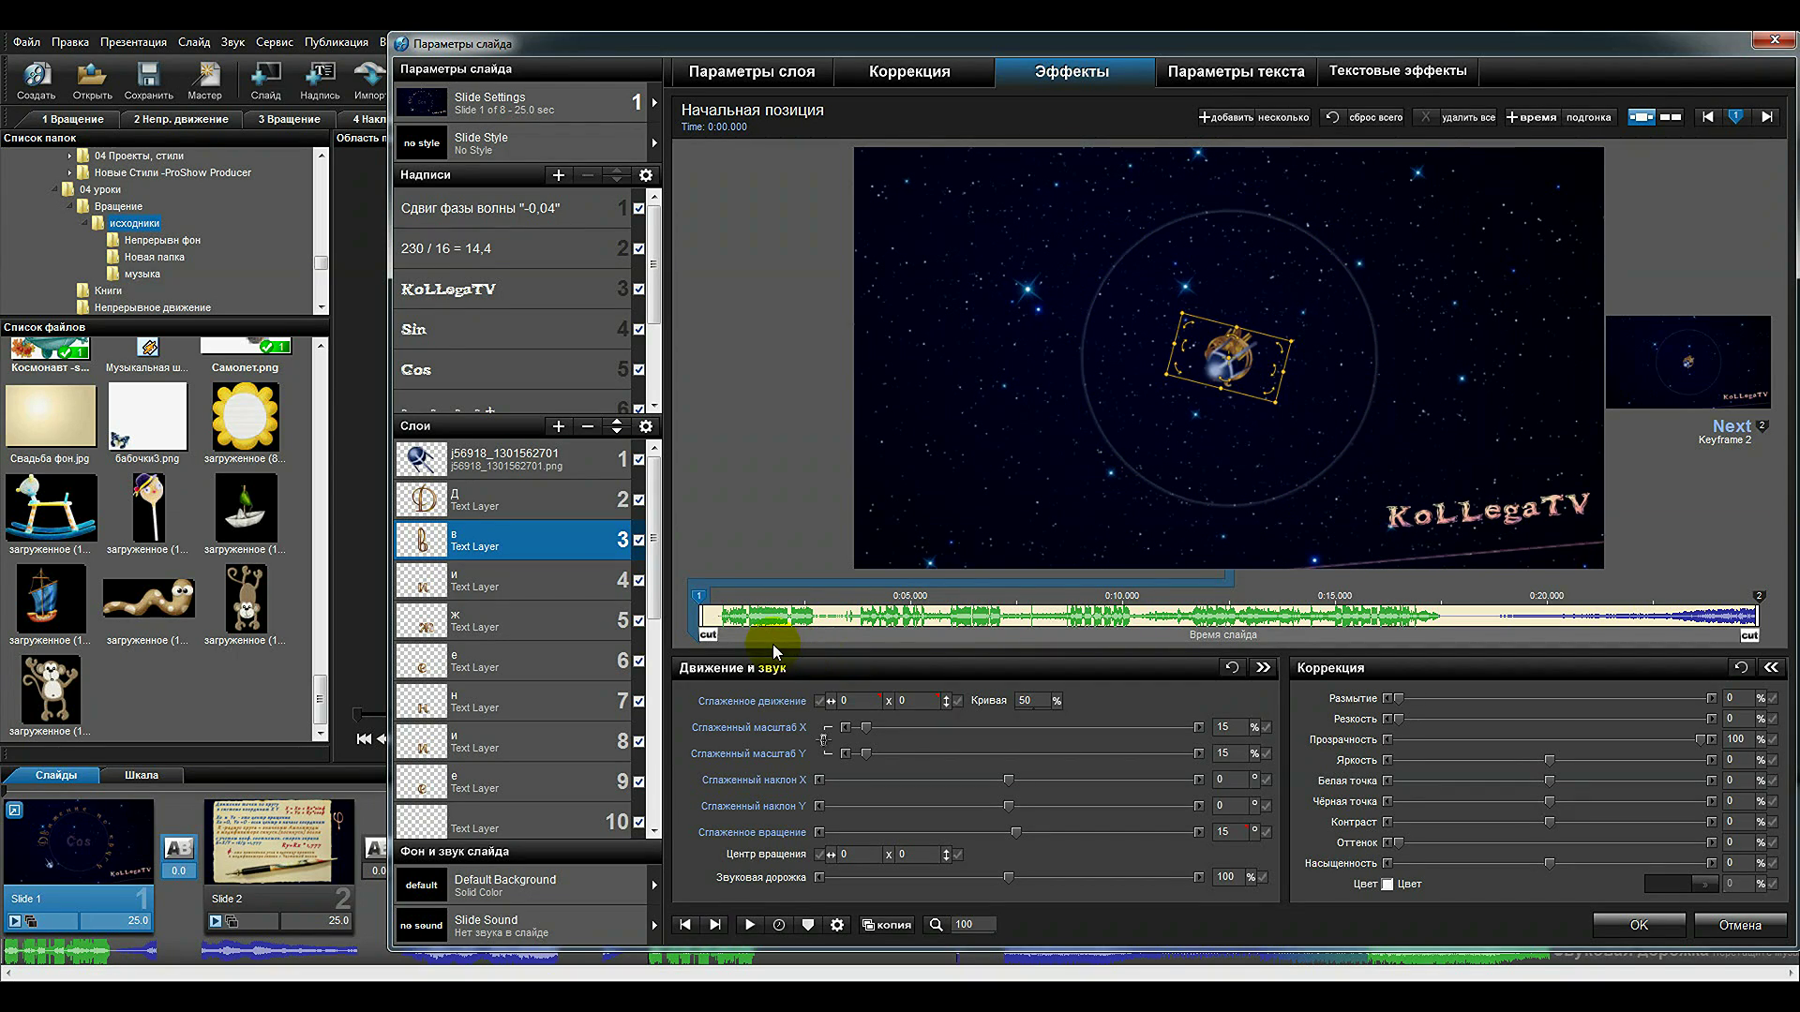
pyautogui.click(555, 500)
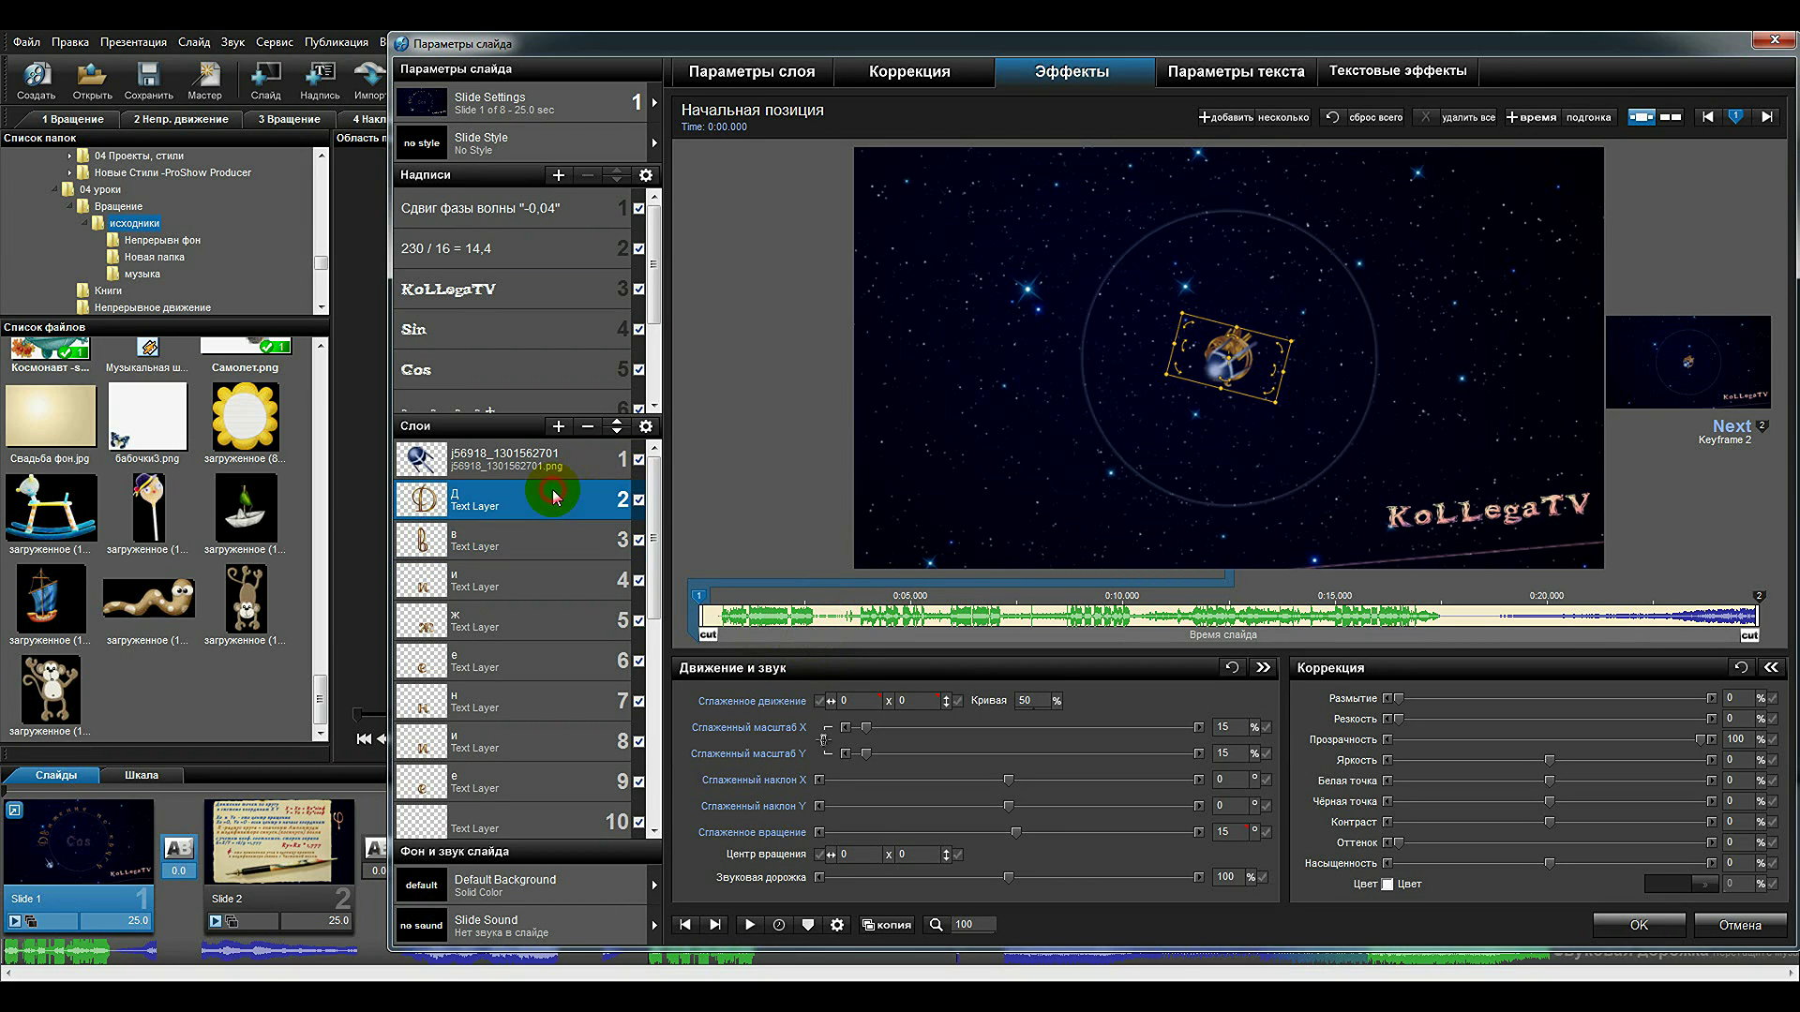
pyautogui.click(746, 639)
pyautogui.click(692, 646)
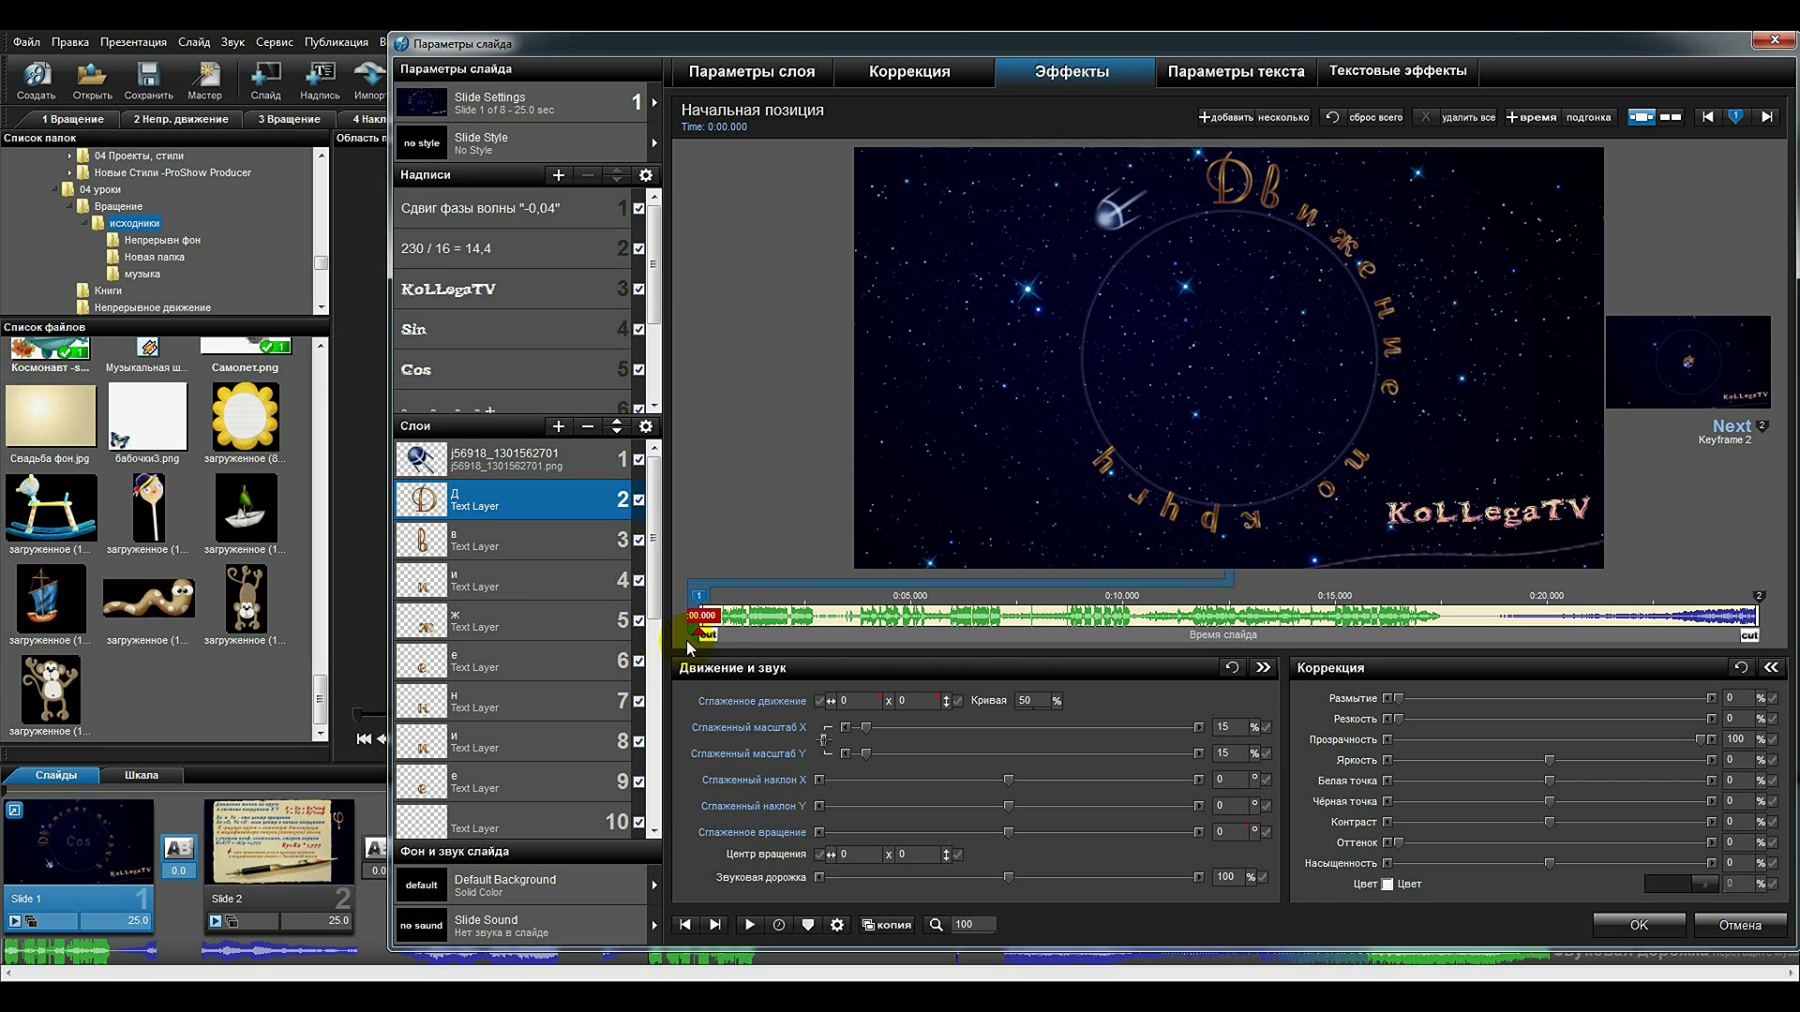
pyautogui.moveTo(692, 646); pyautogui.dragTo(692, 646)
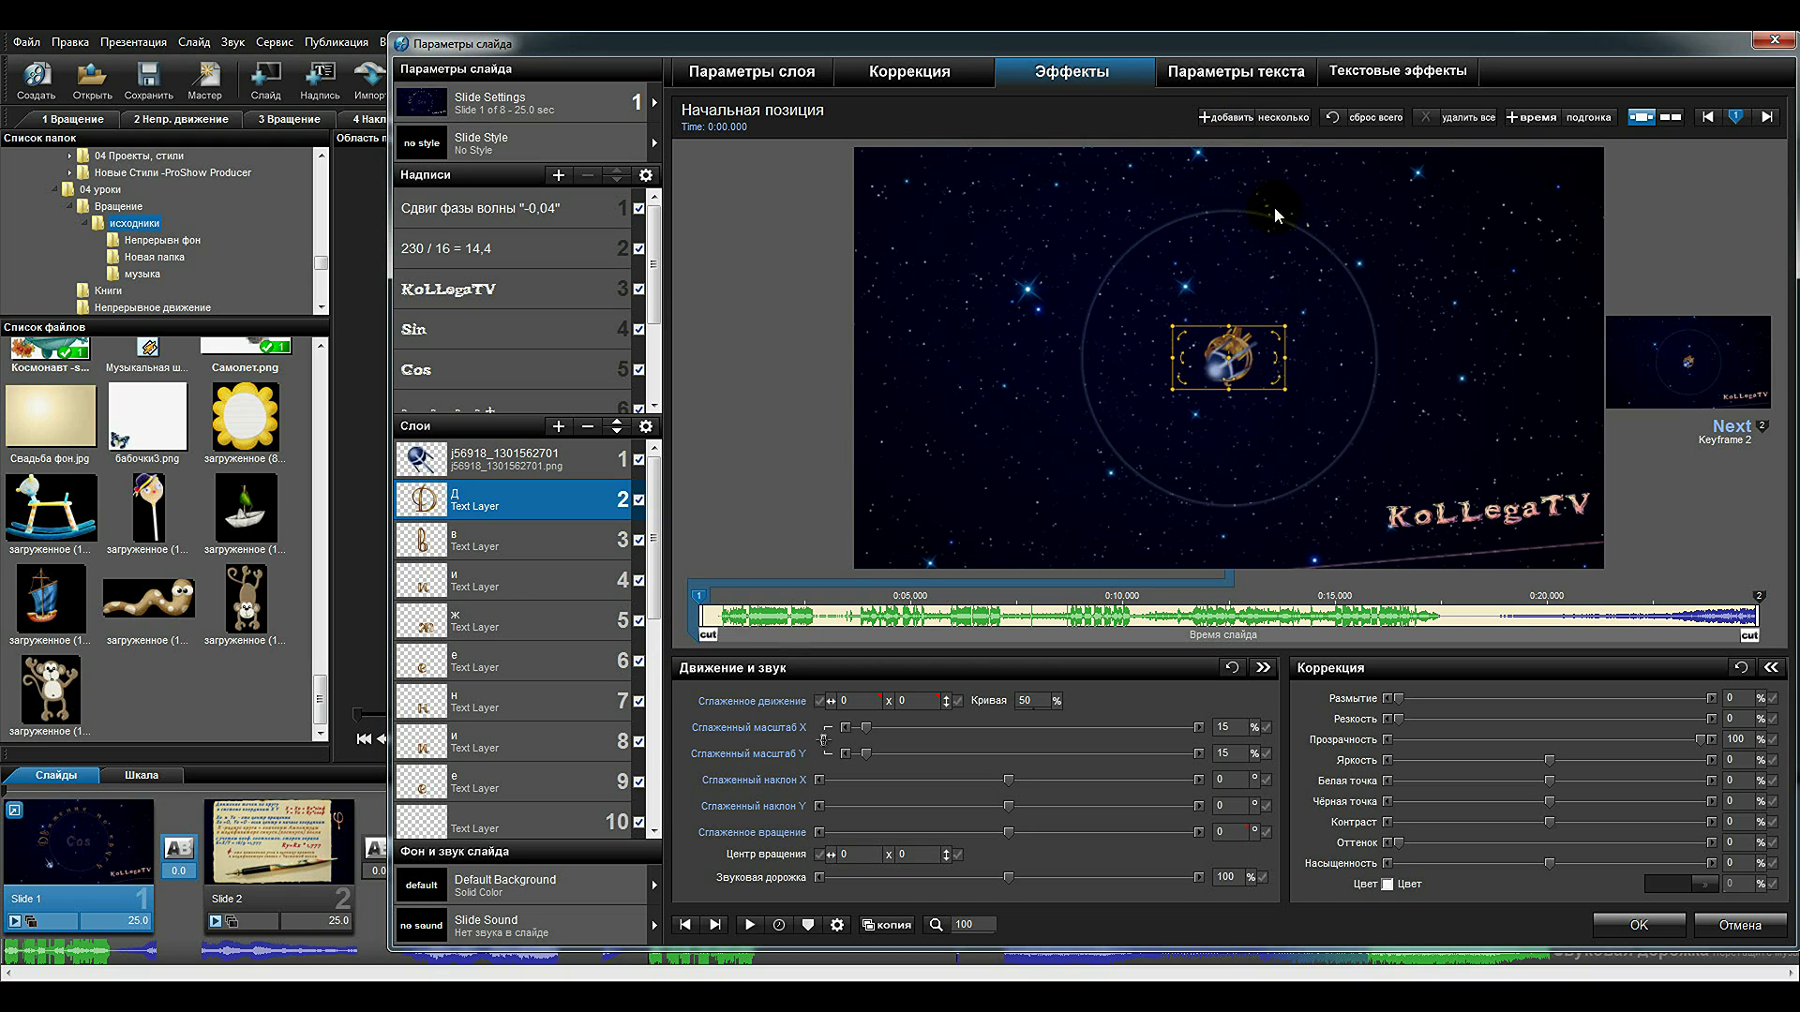
pyautogui.click(1639, 926)
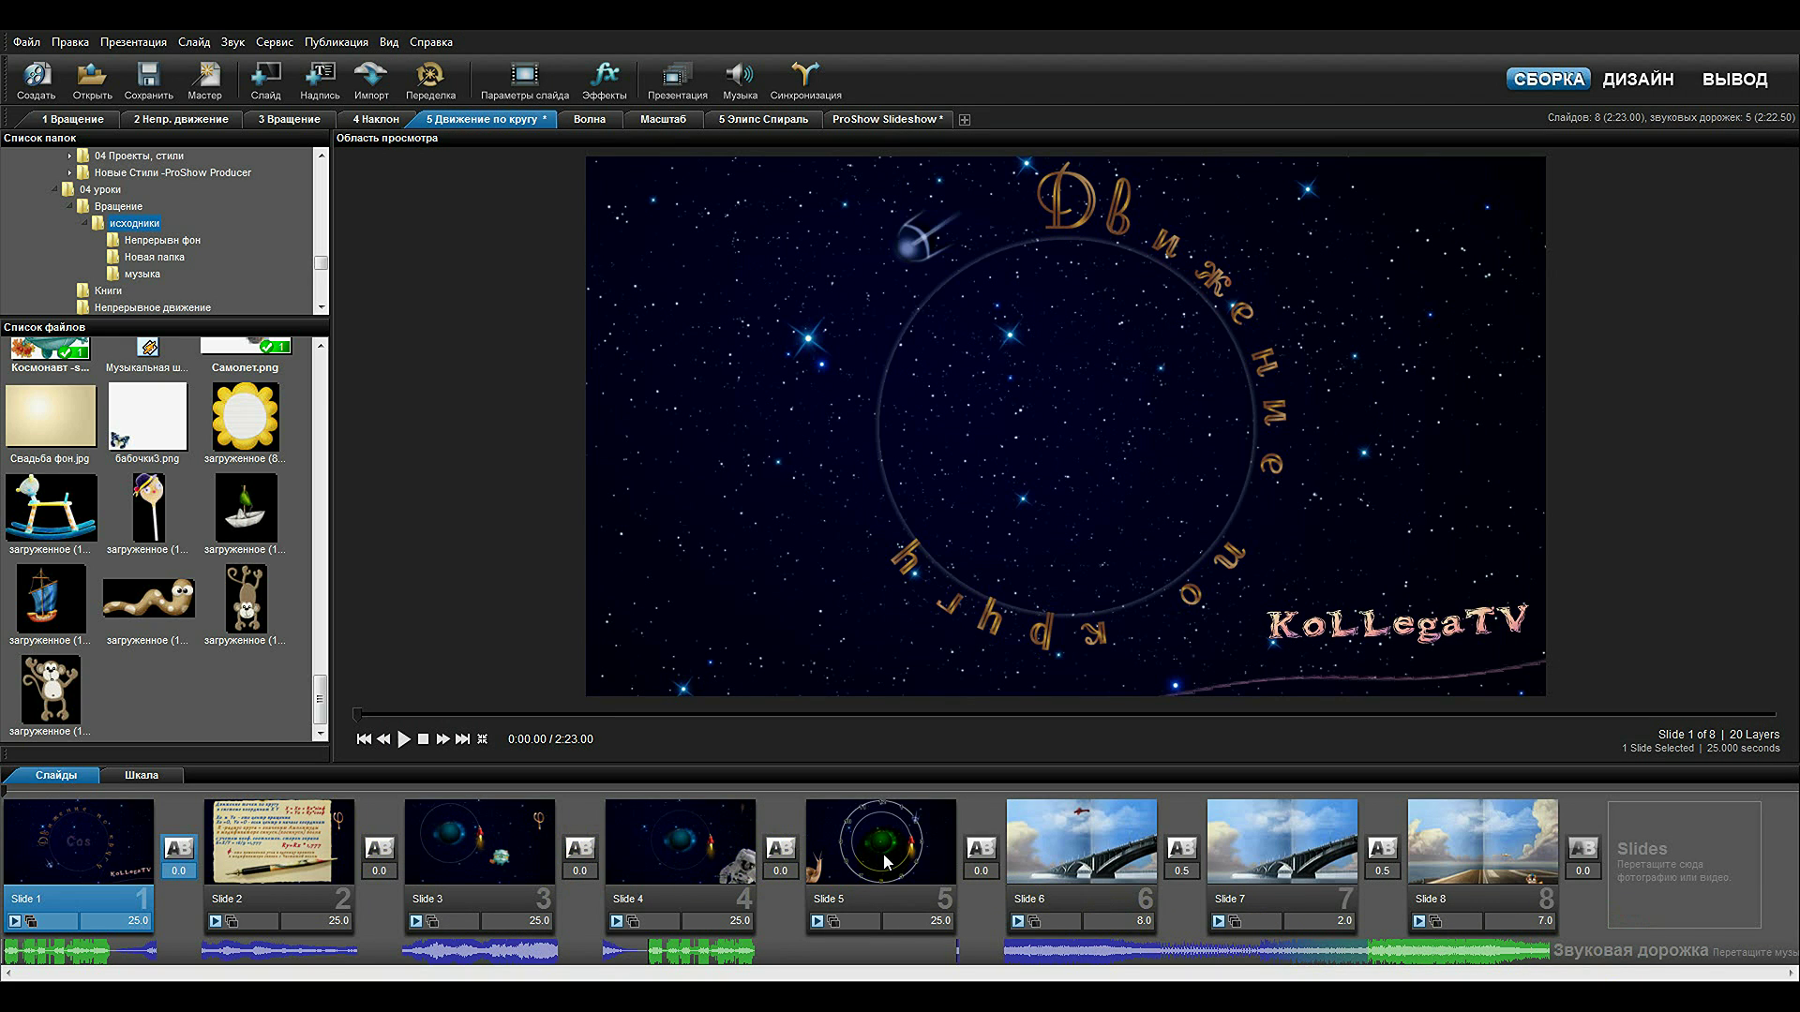
# Reopen slide 5's options, make the "ProShow Slideshow - Frame 13" notes layer visible, and select it.
pyautogui.doubleClick(888, 855)
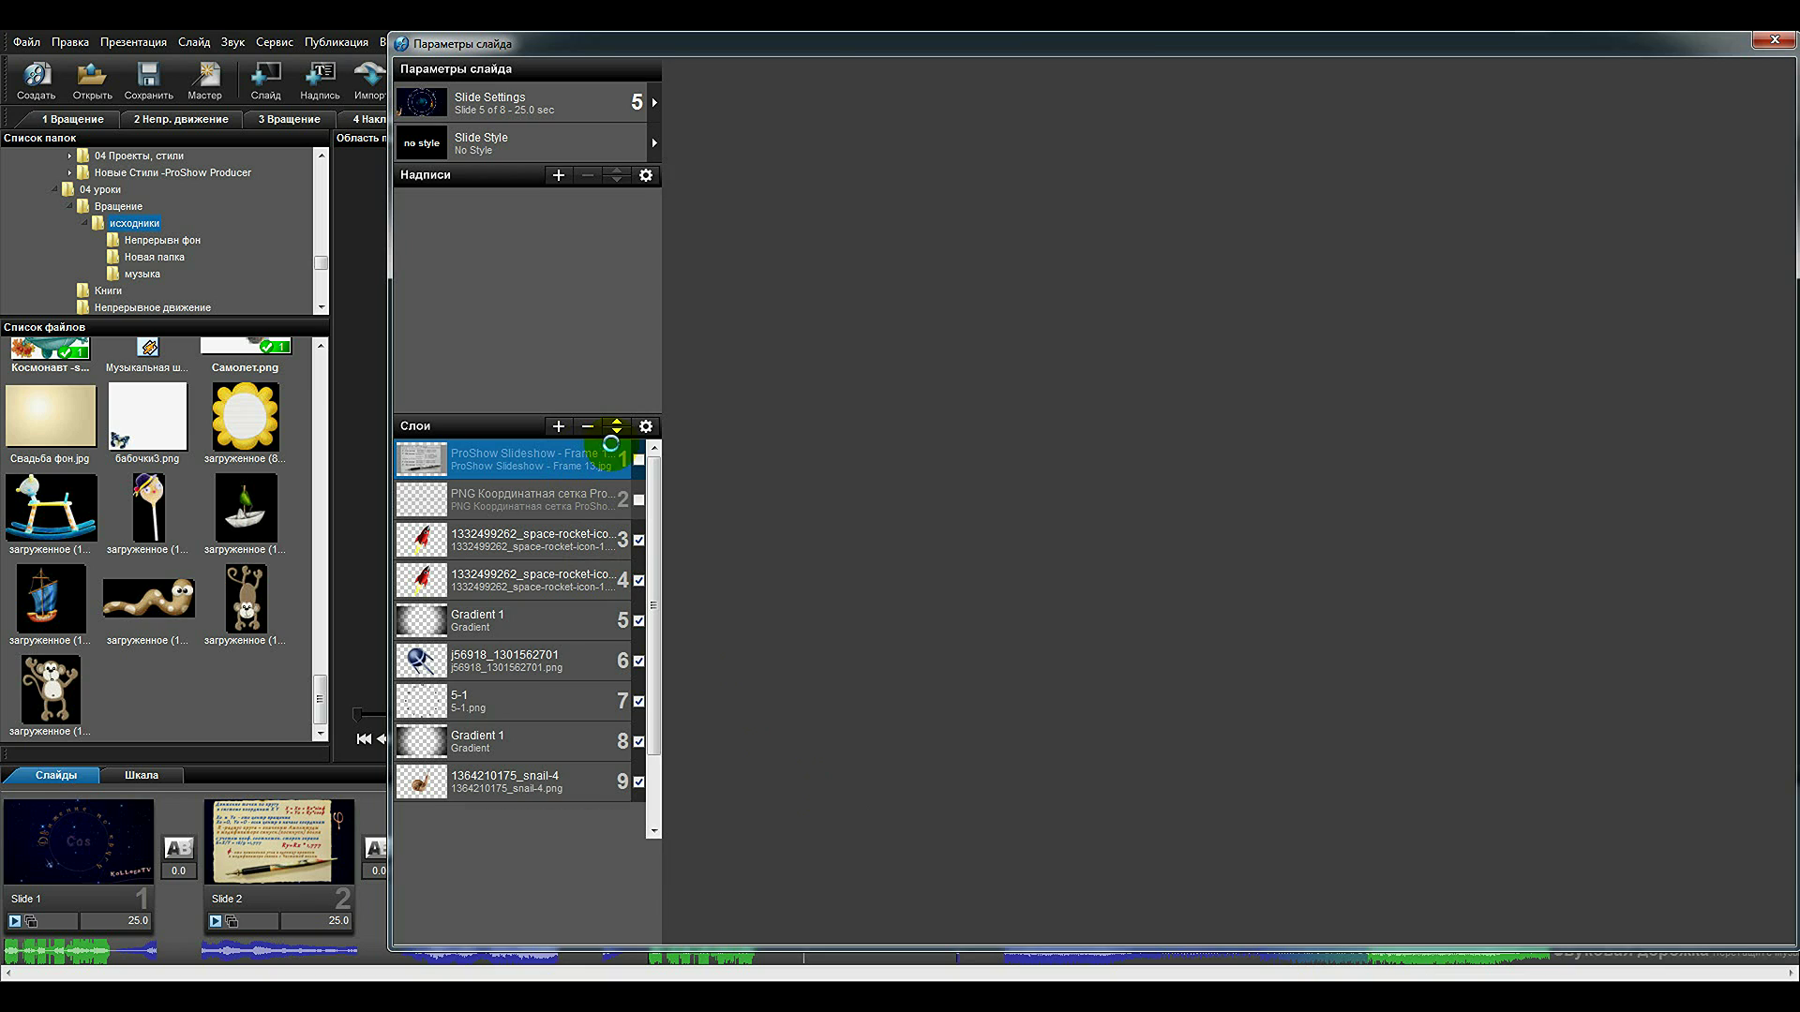
pyautogui.click(640, 459)
pyautogui.click(640, 459)
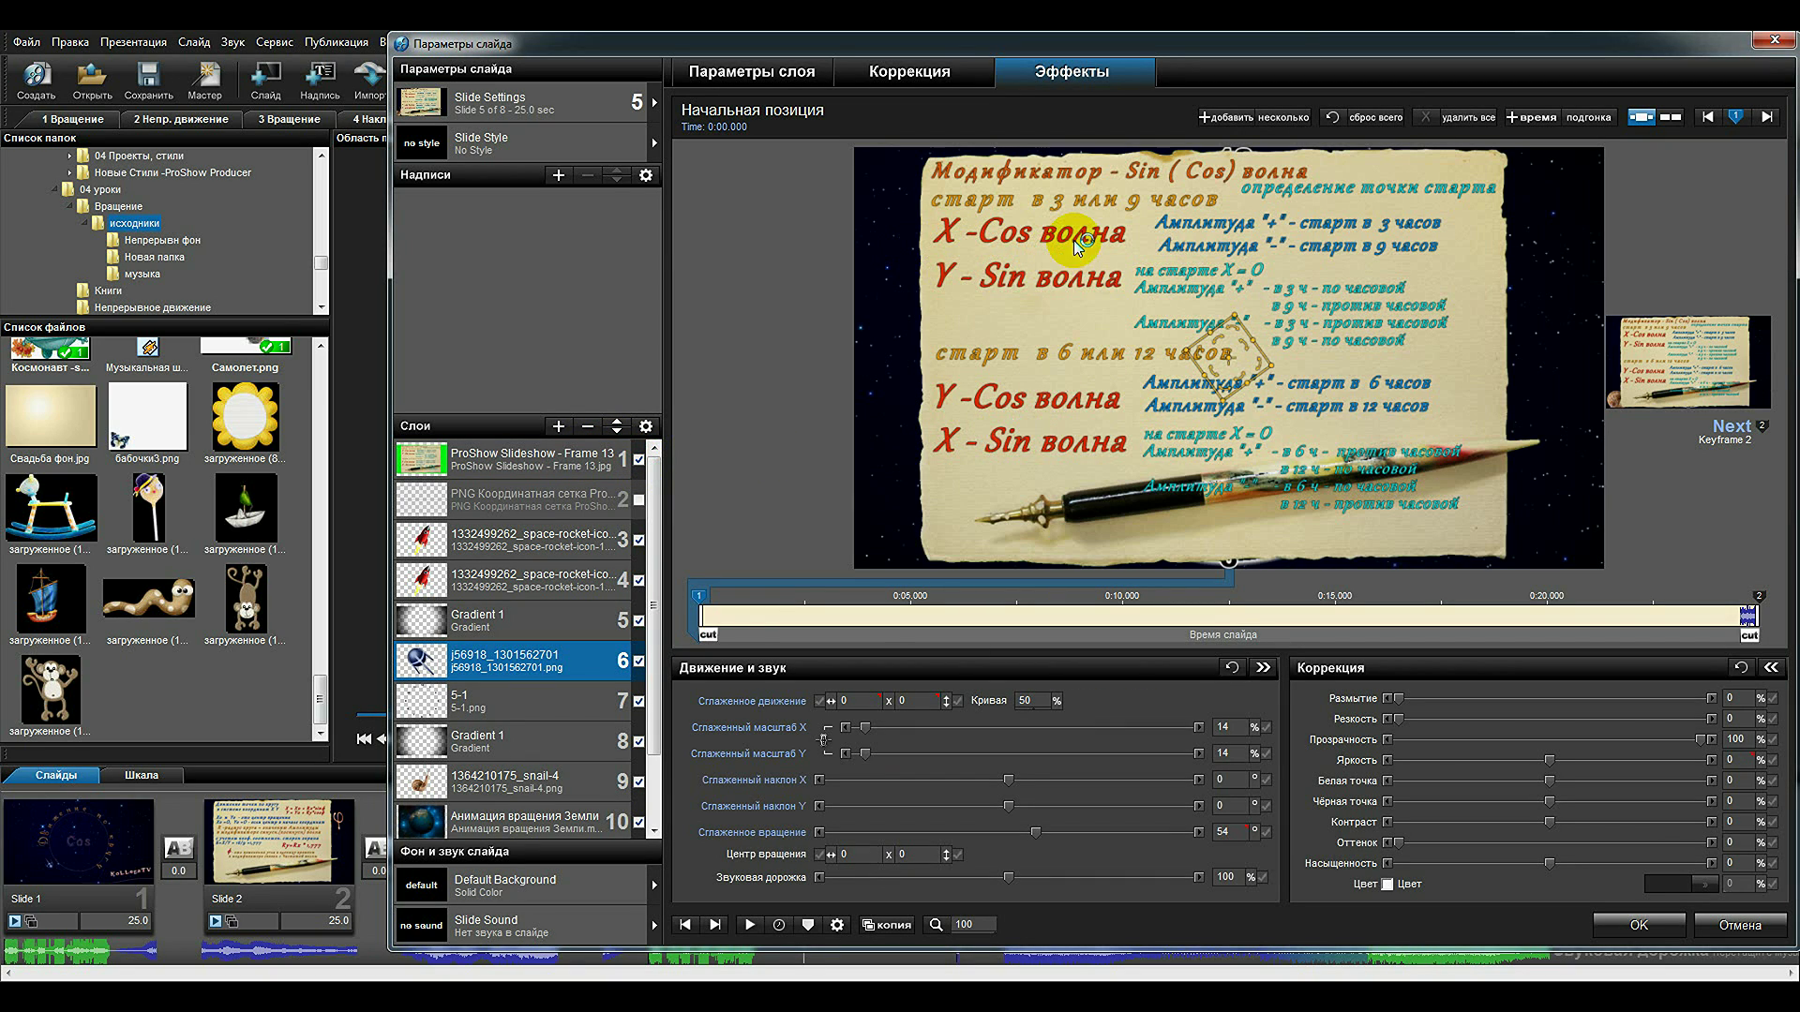
pyautogui.click(578, 463)
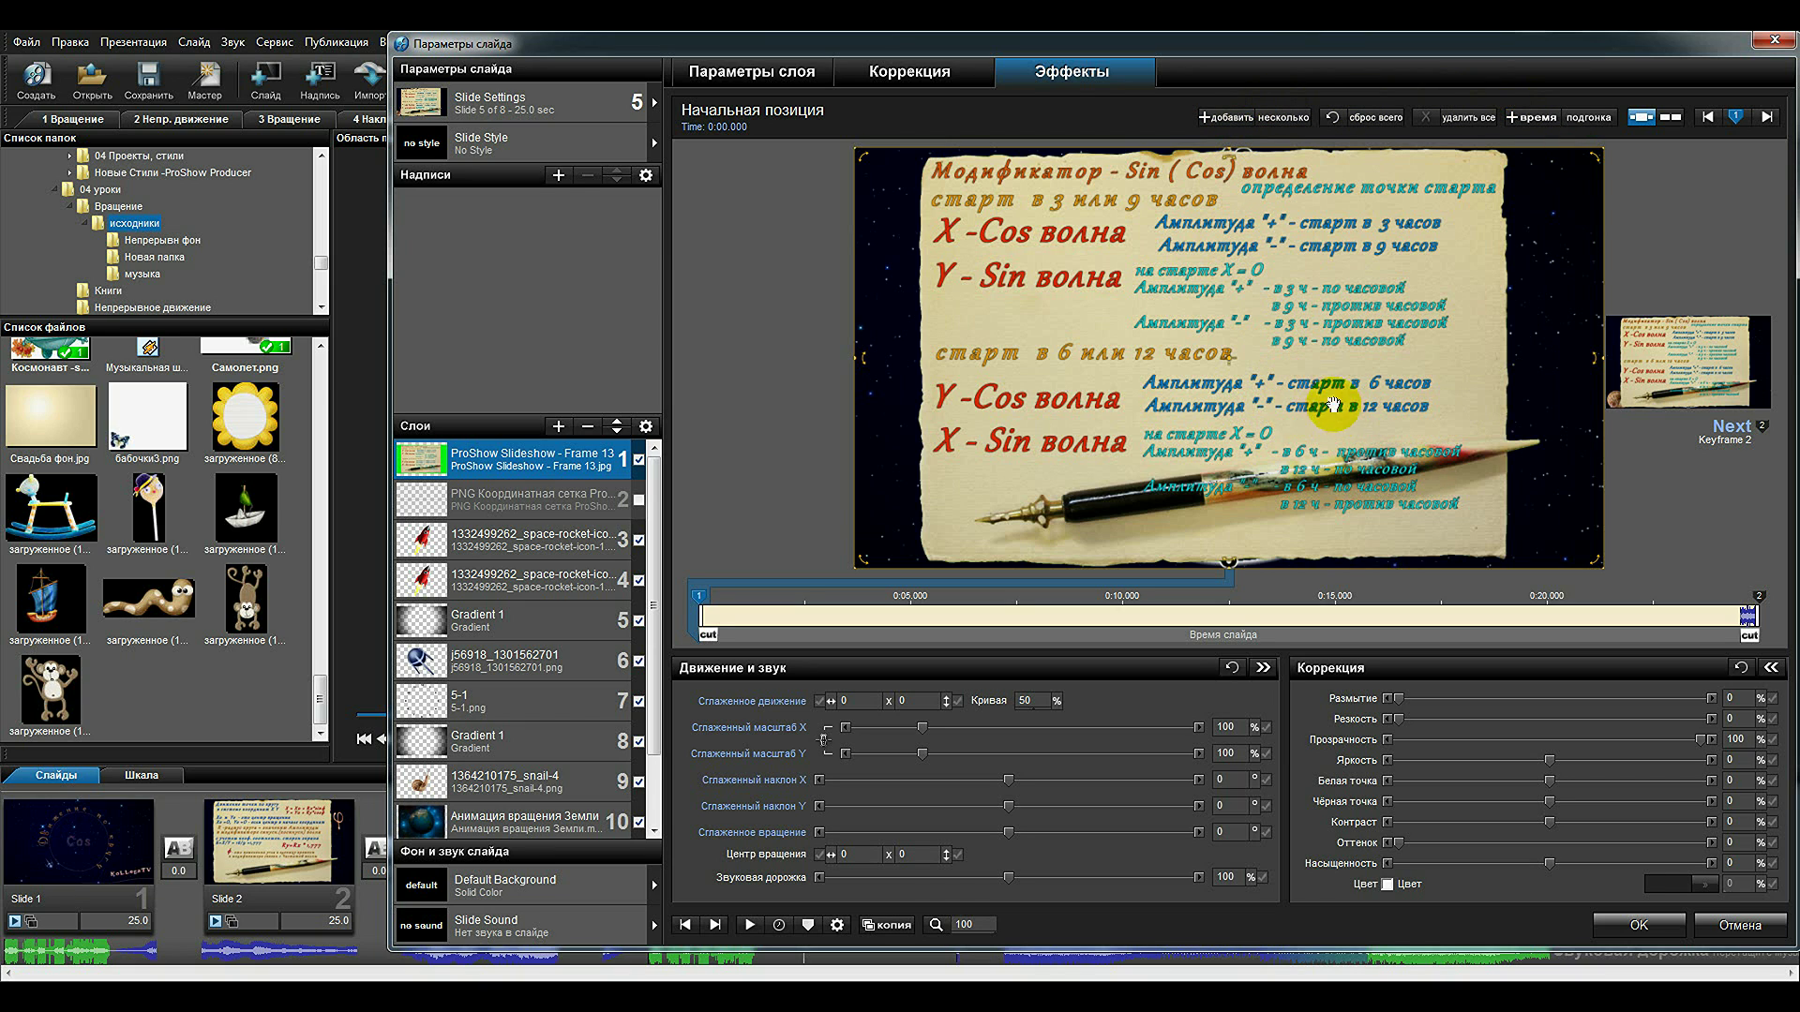
# Close slide 5's options and open slide 1's options with the "Д" text layer selected.
pyautogui.click(1775, 42)
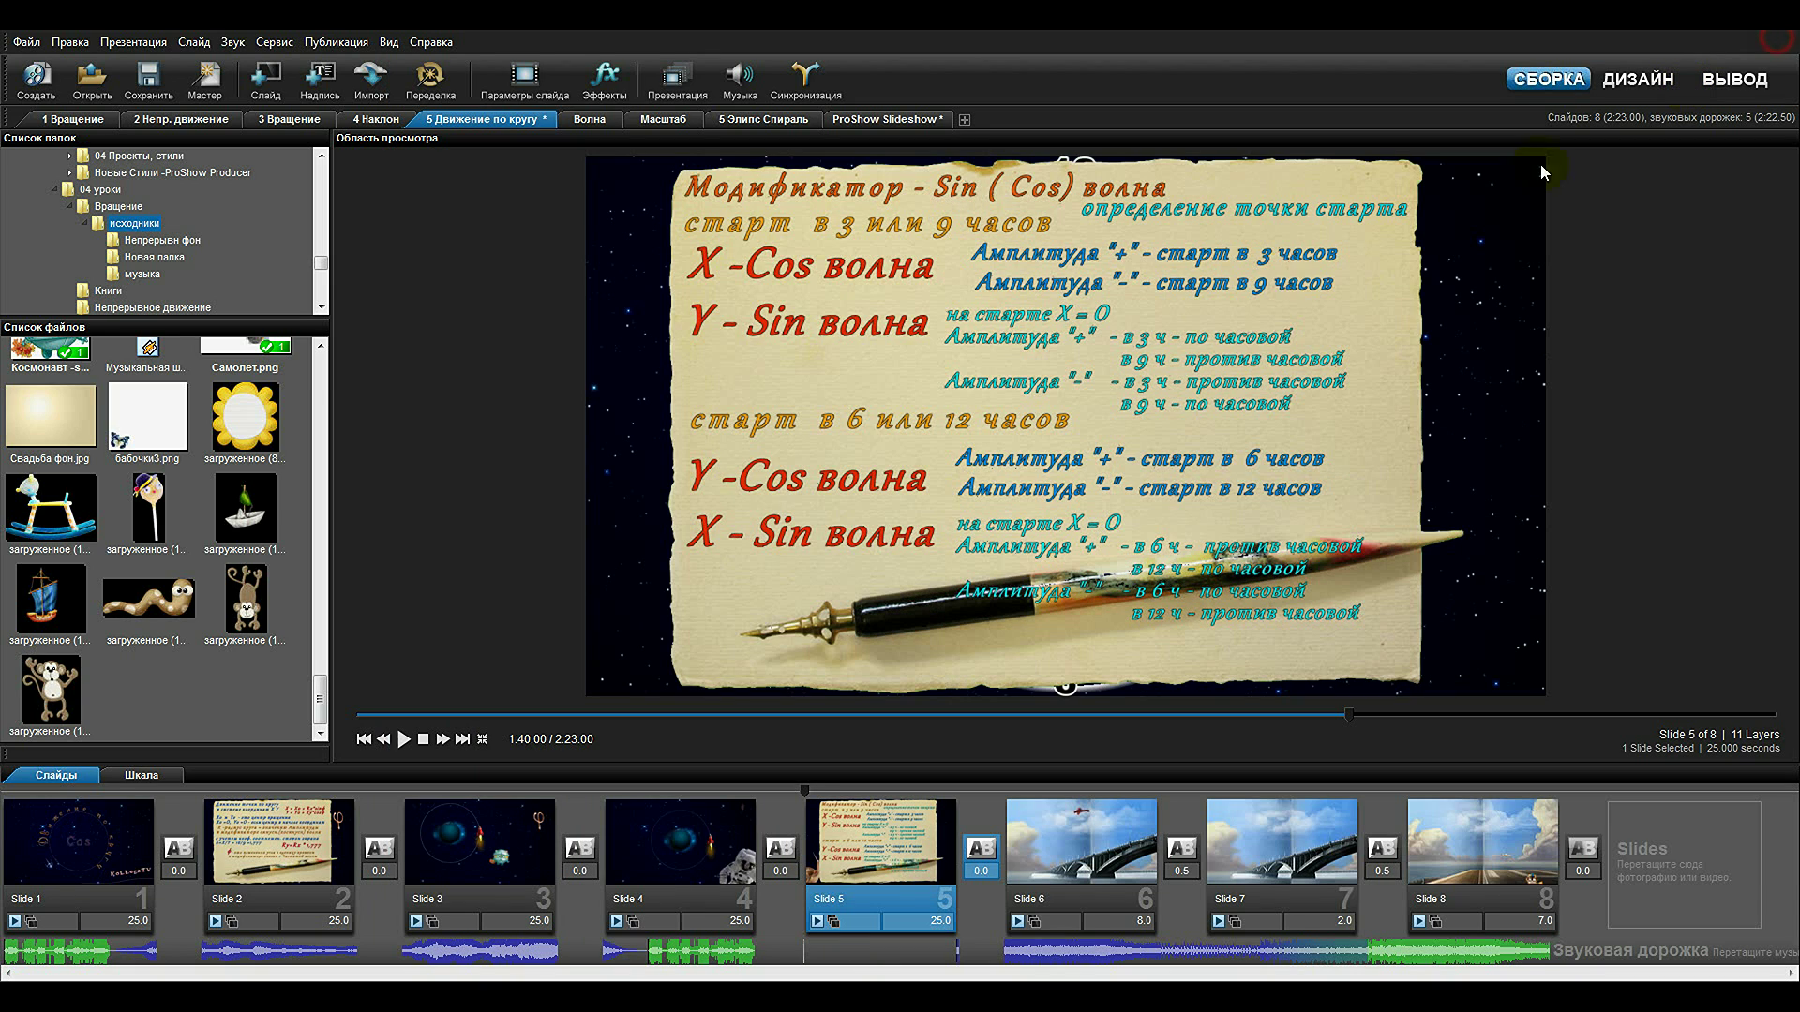
pyautogui.click(98, 841)
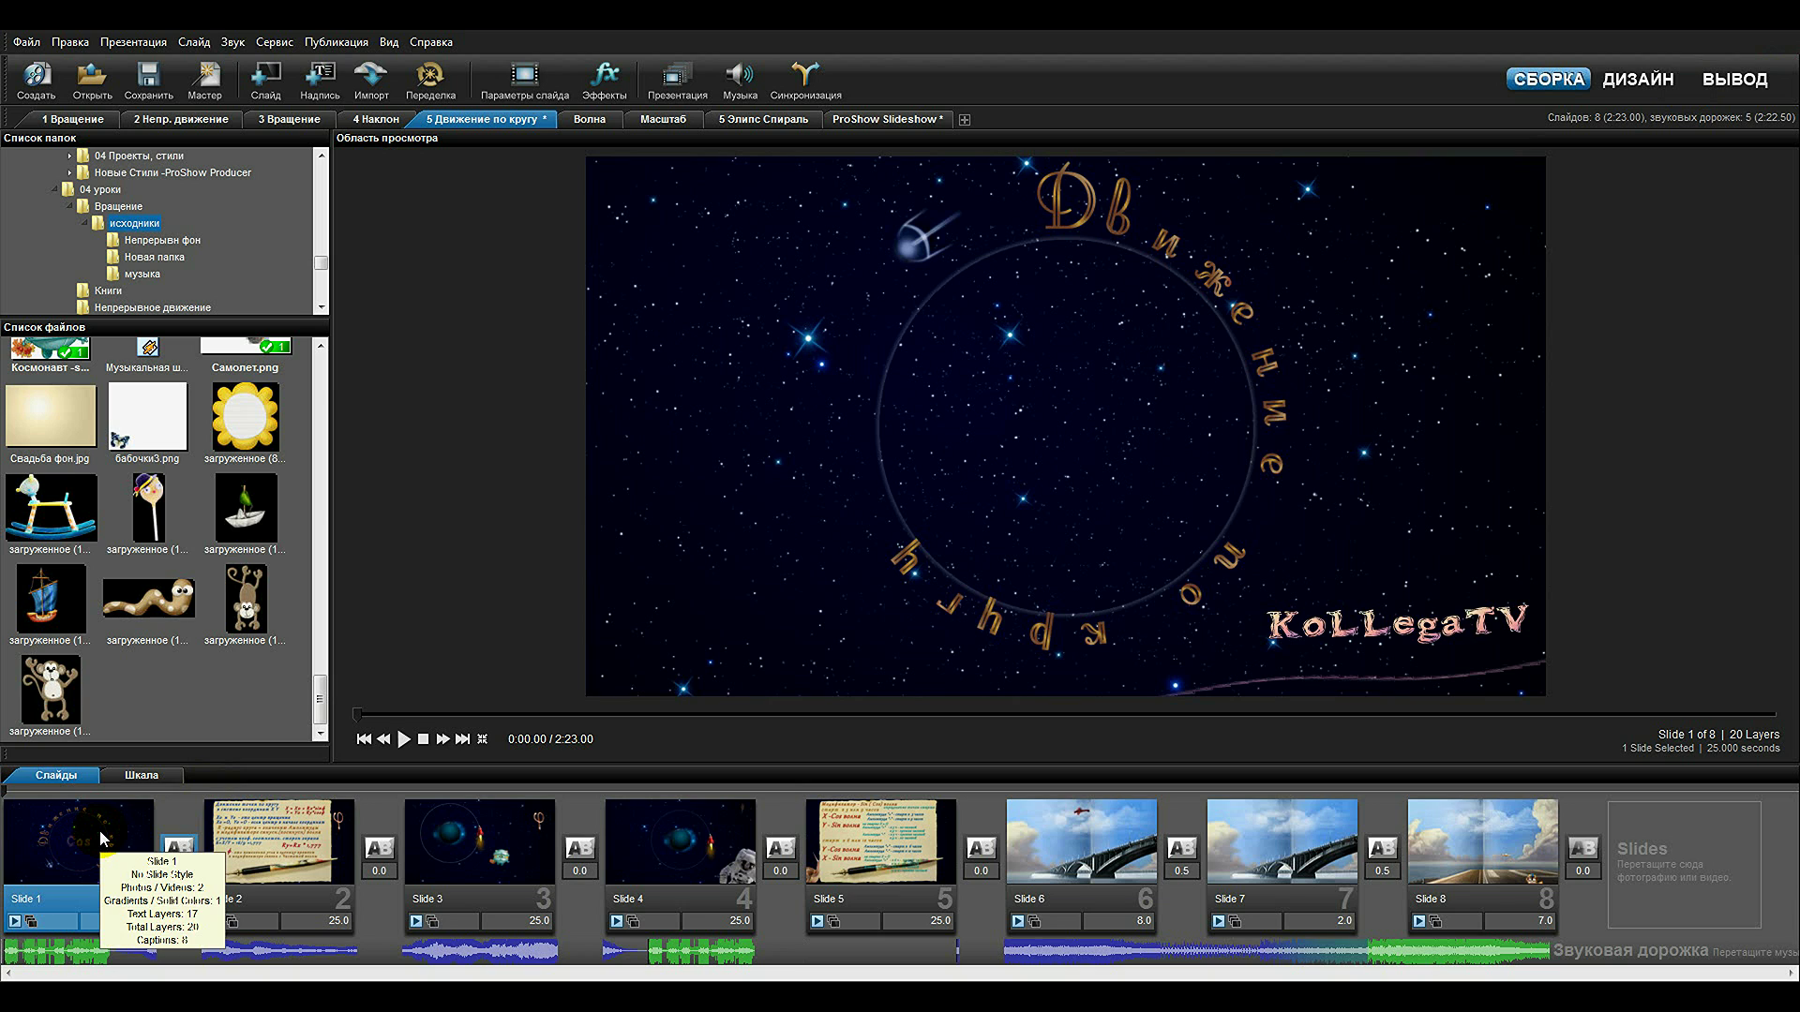
pyautogui.doubleClick(103, 837)
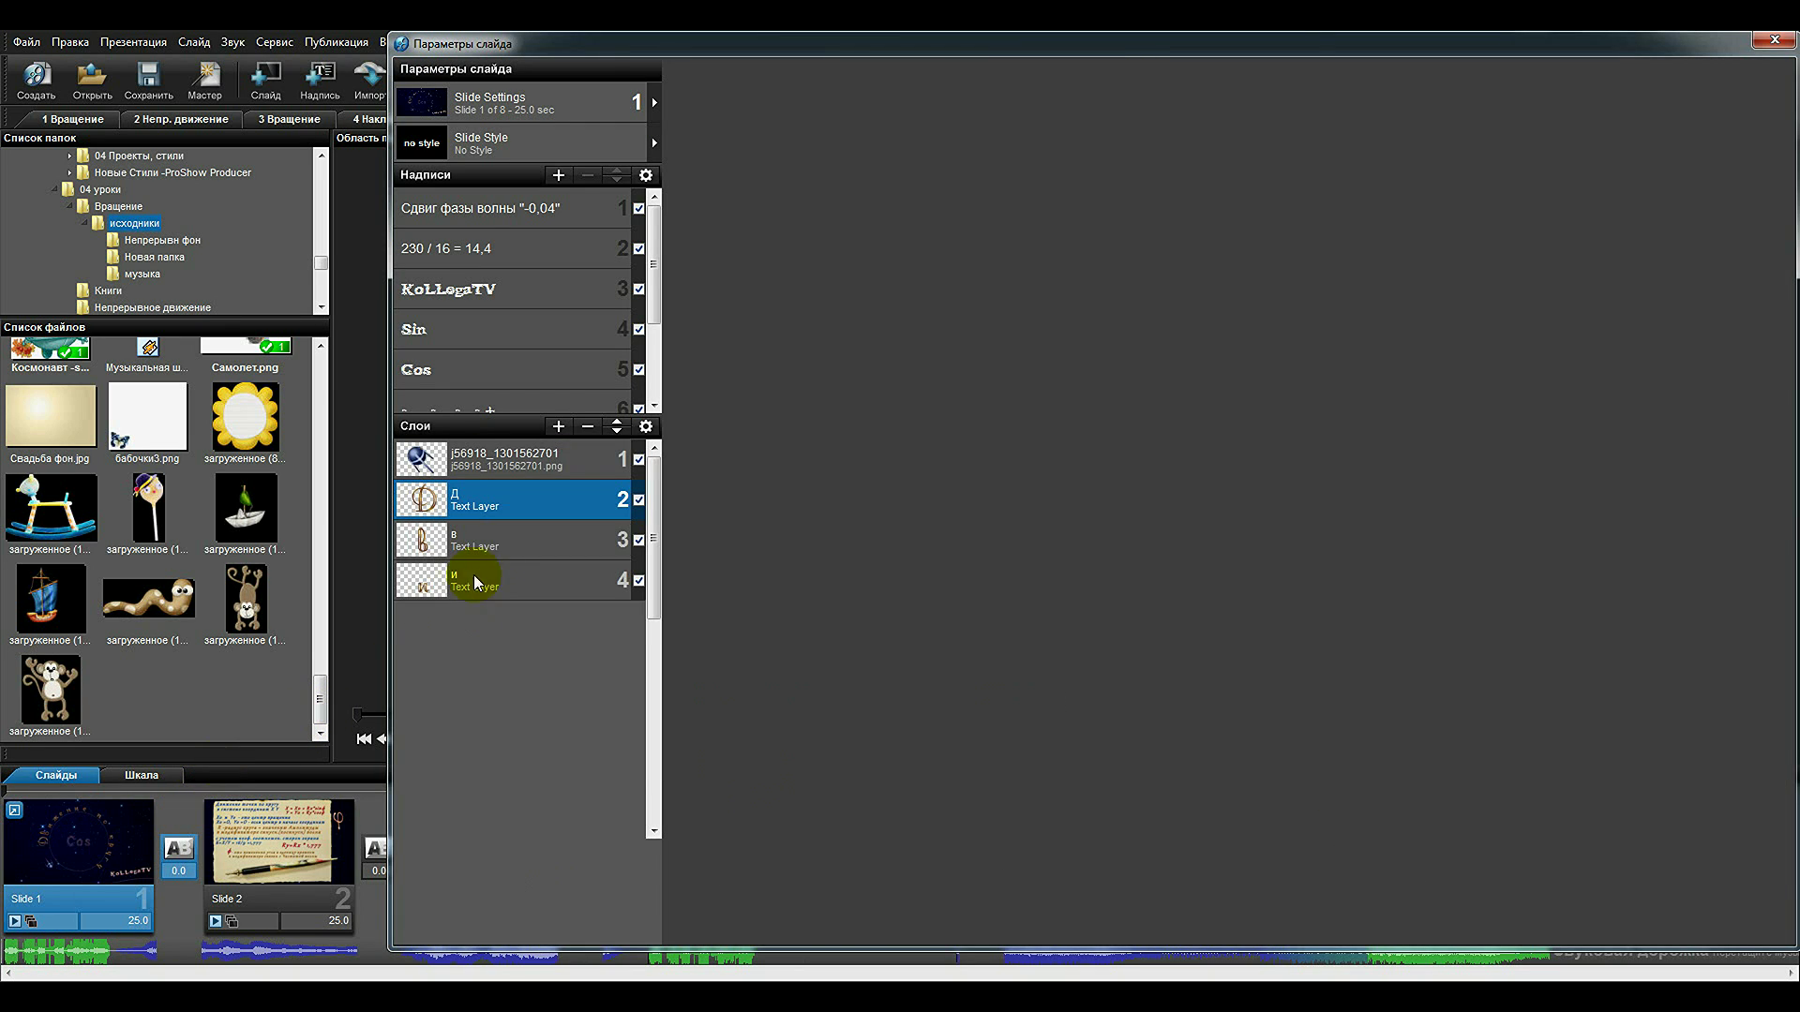
pyautogui.click(550, 499)
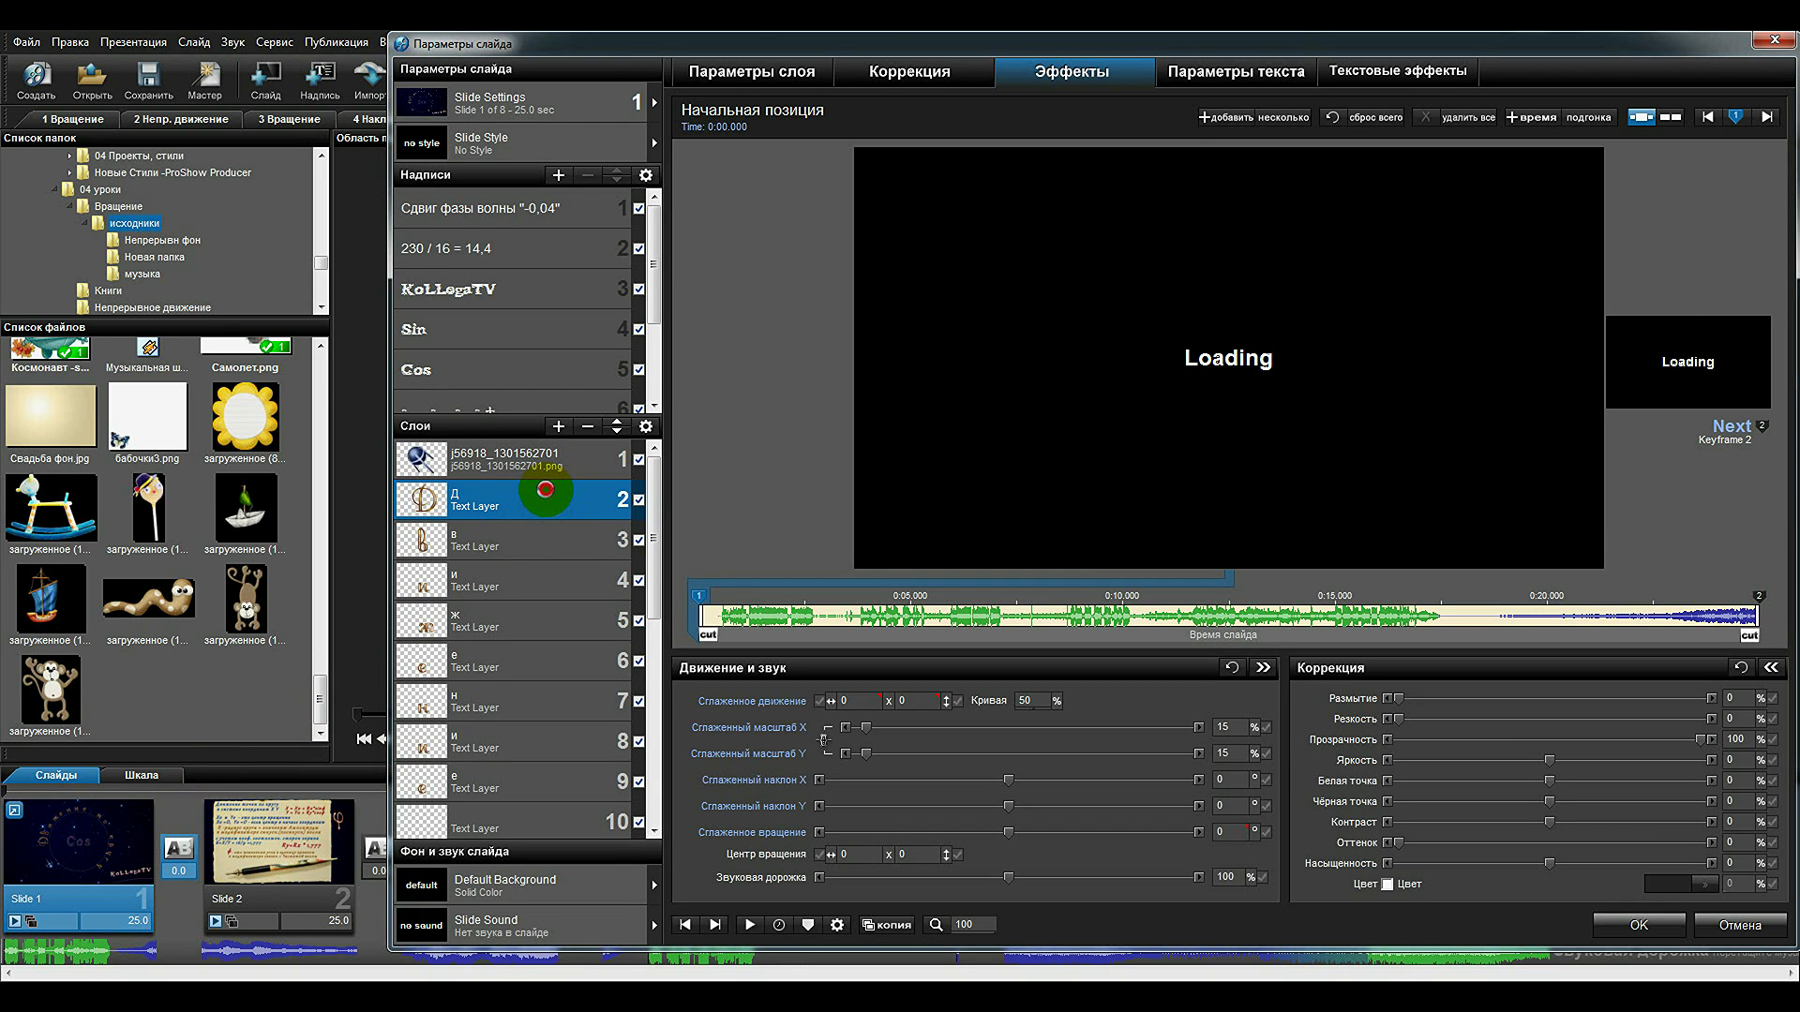
# Review the wave function, amplitude and phase in the Pan X and Pan Y modifiers of the "Д" text layer.
pyautogui.rightClick(861, 701)
pyautogui.click(970, 860)
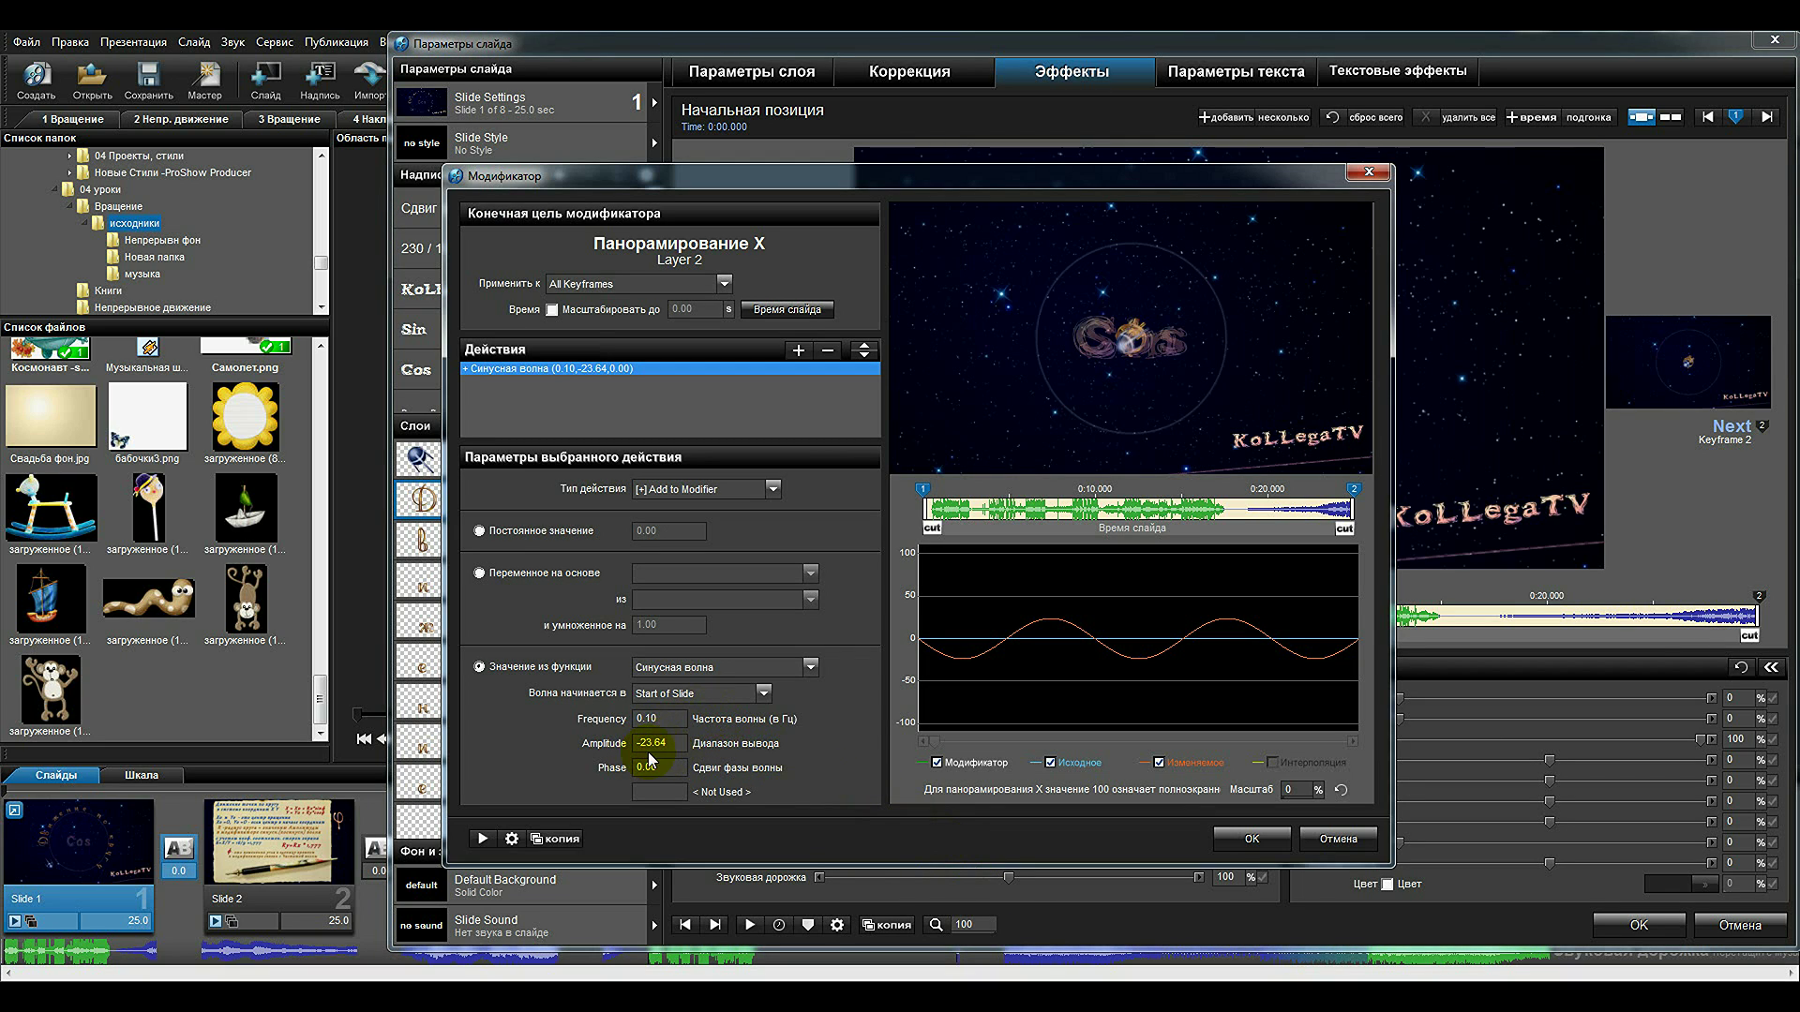
pyautogui.click(1247, 836)
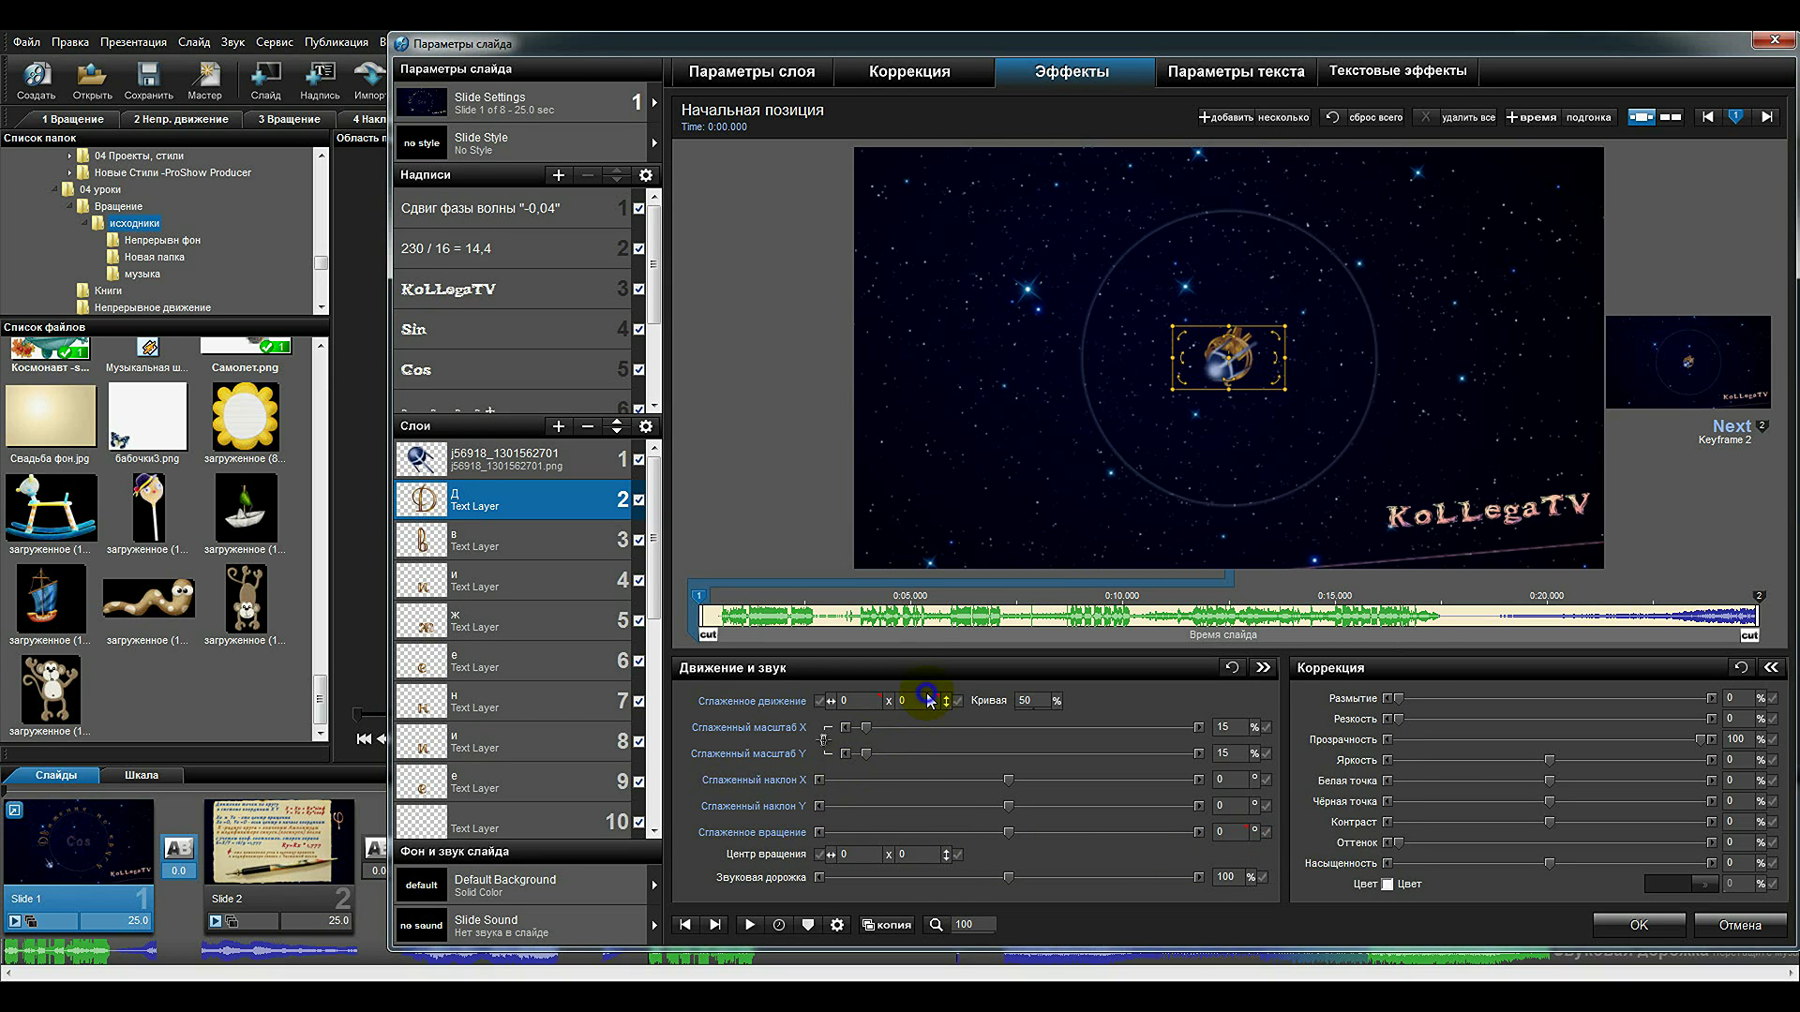
pyautogui.rightClick(925, 699)
pyautogui.click(1047, 853)
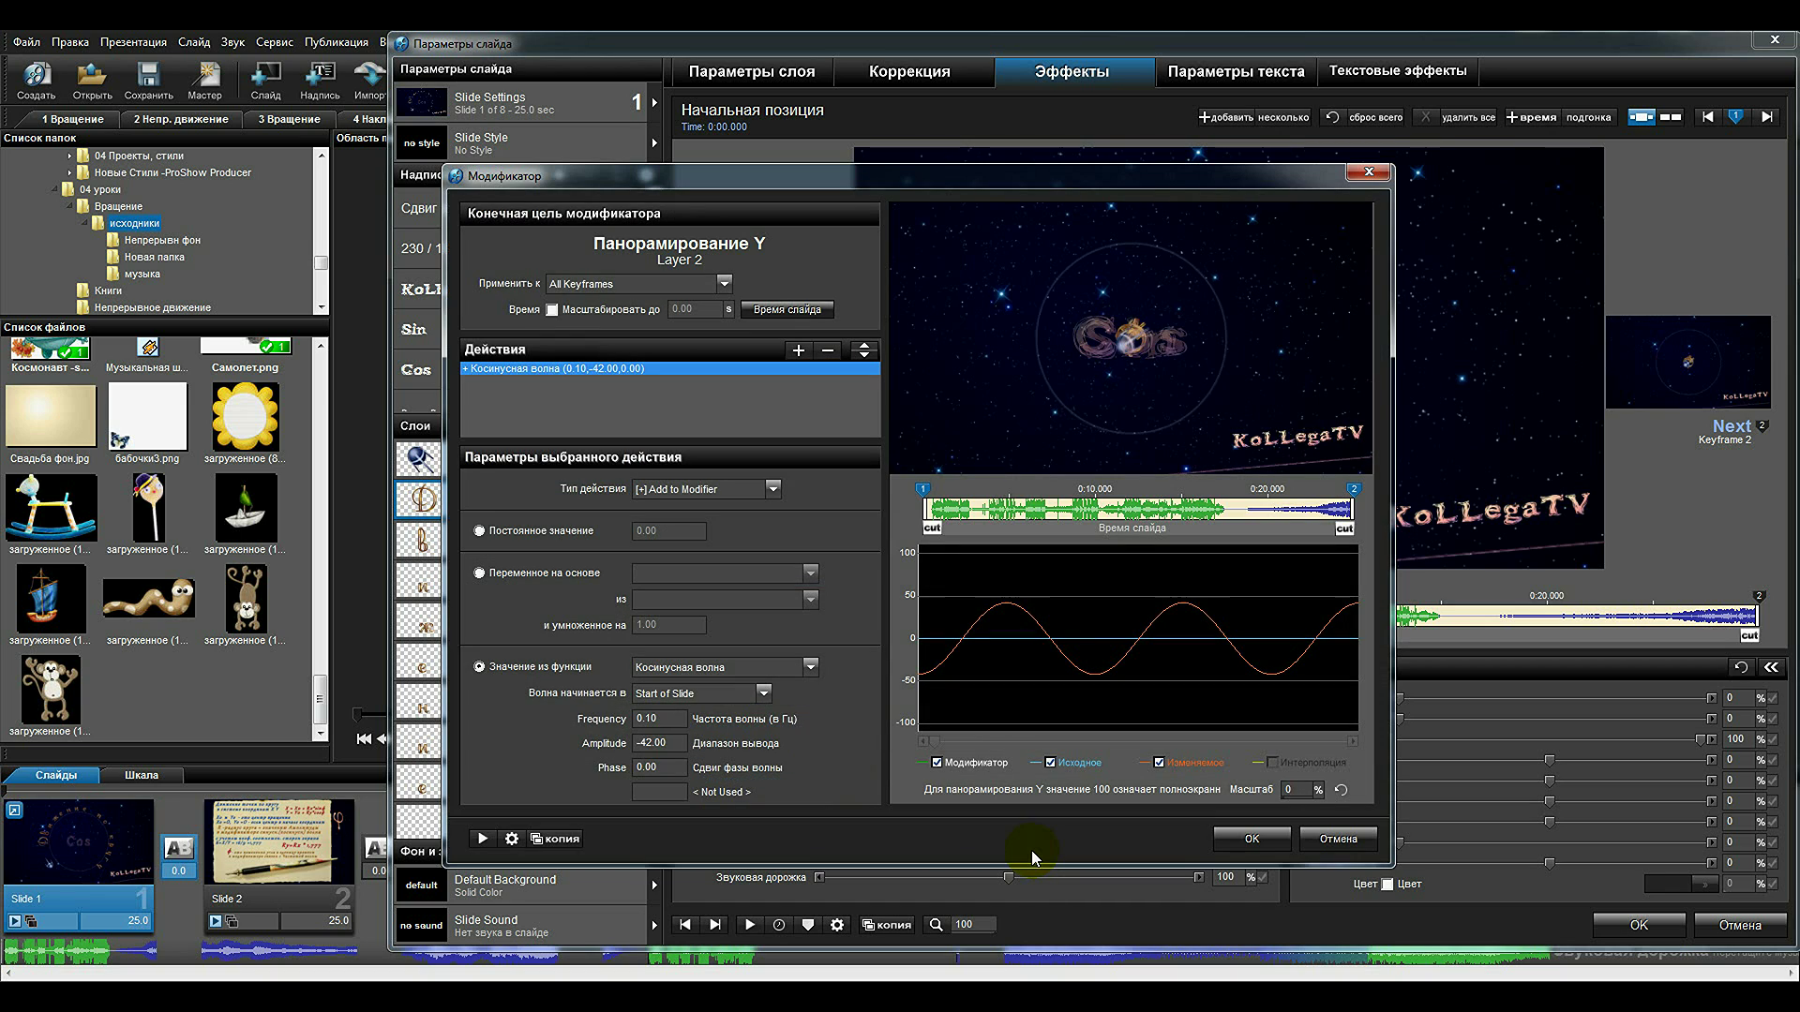
pyautogui.click(1252, 839)
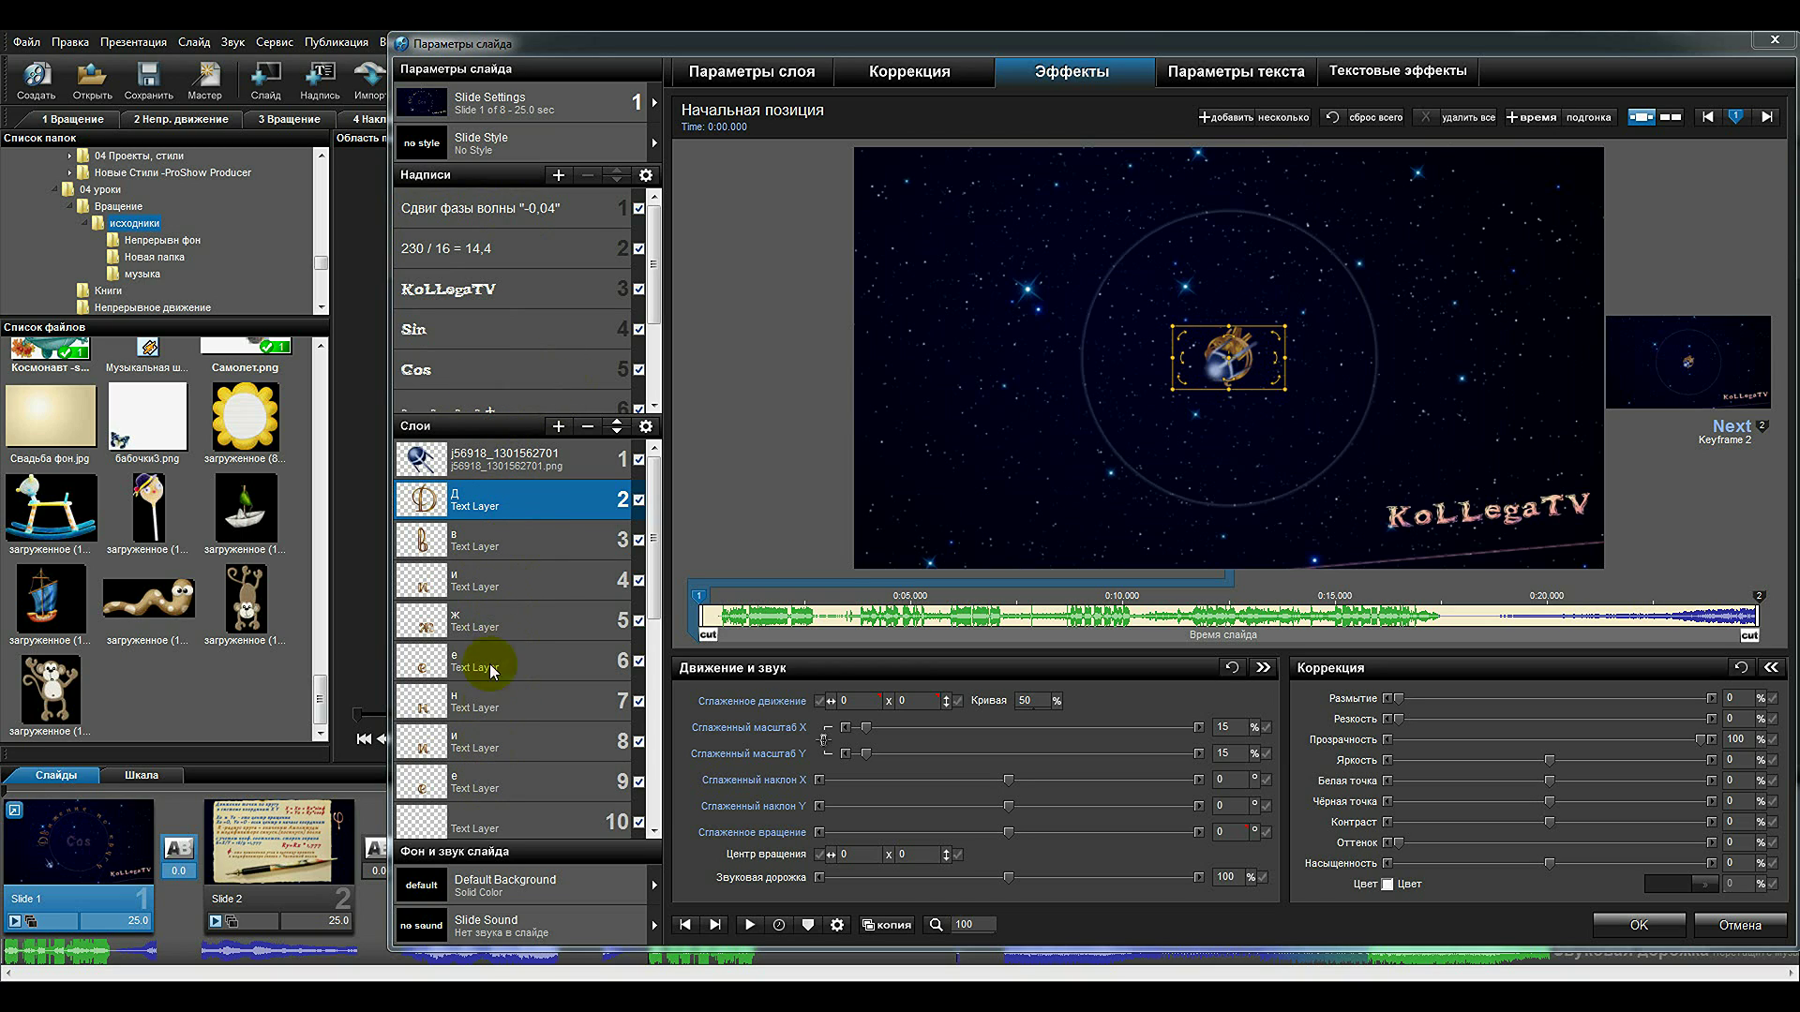
# Select the "в" text layer and inspect the phase of its Pan X sine wave modifier.
pyautogui.click(503, 547)
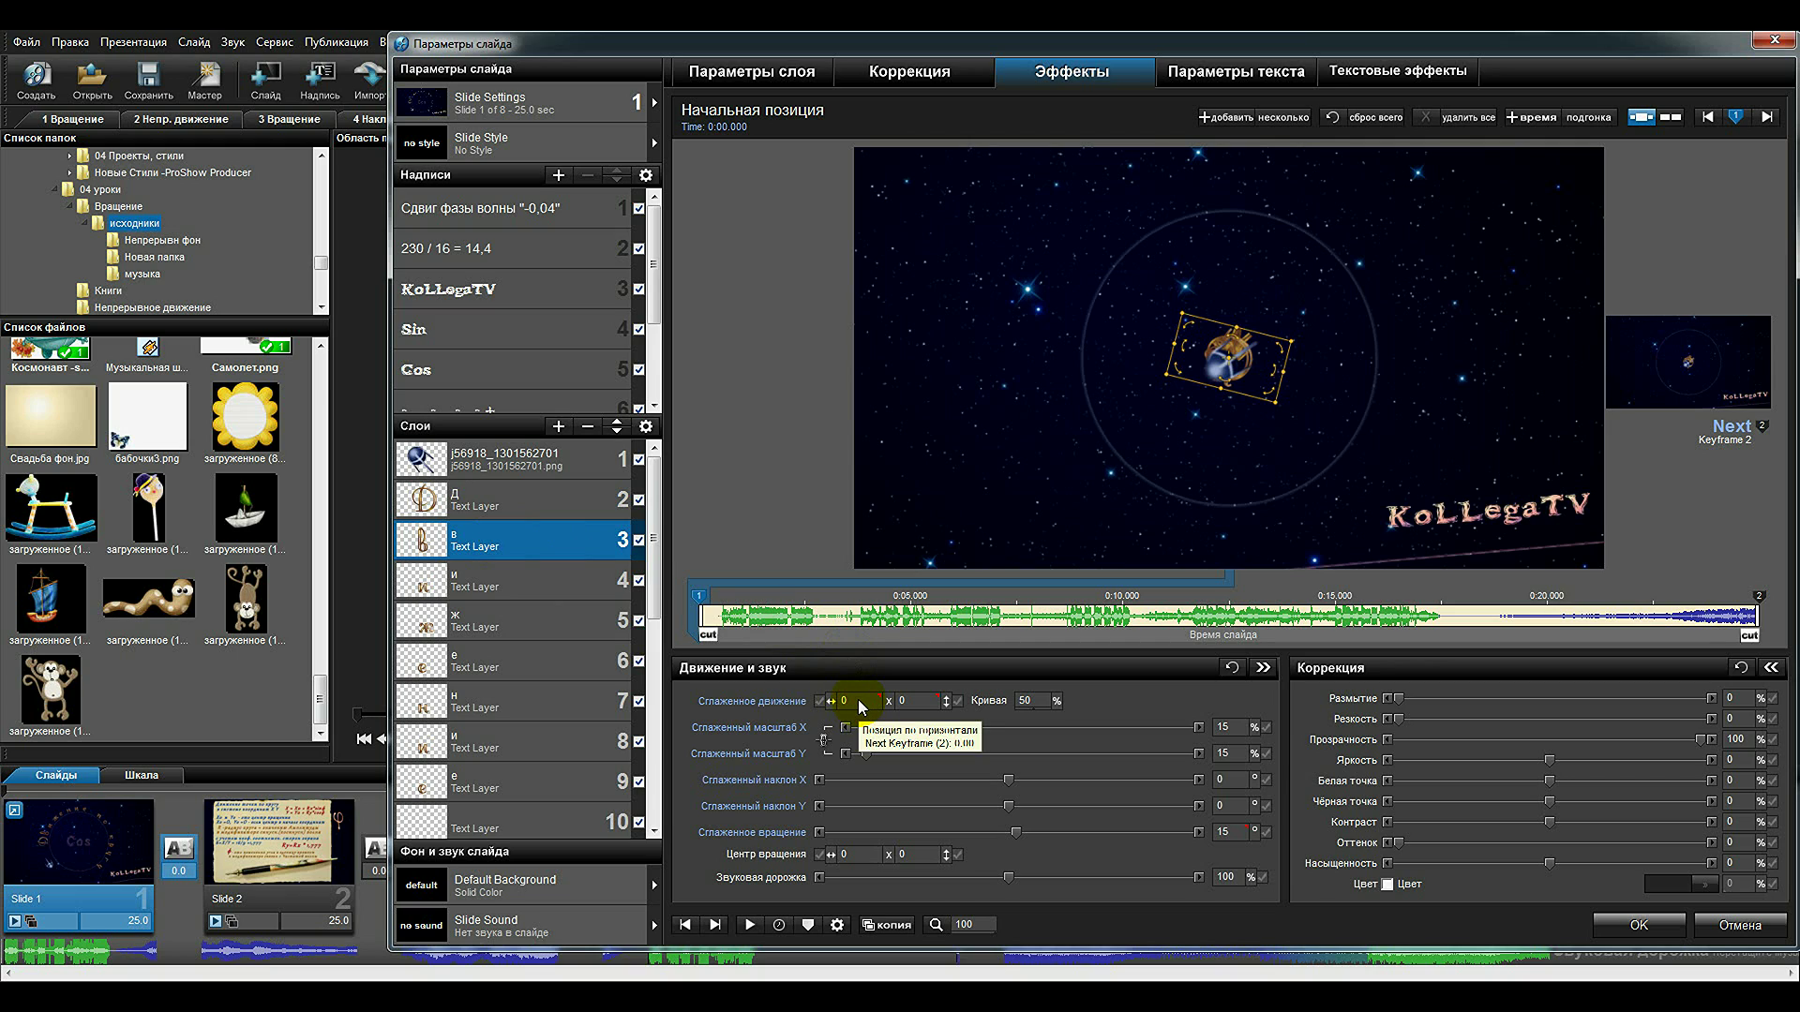
pyautogui.click(822, 615)
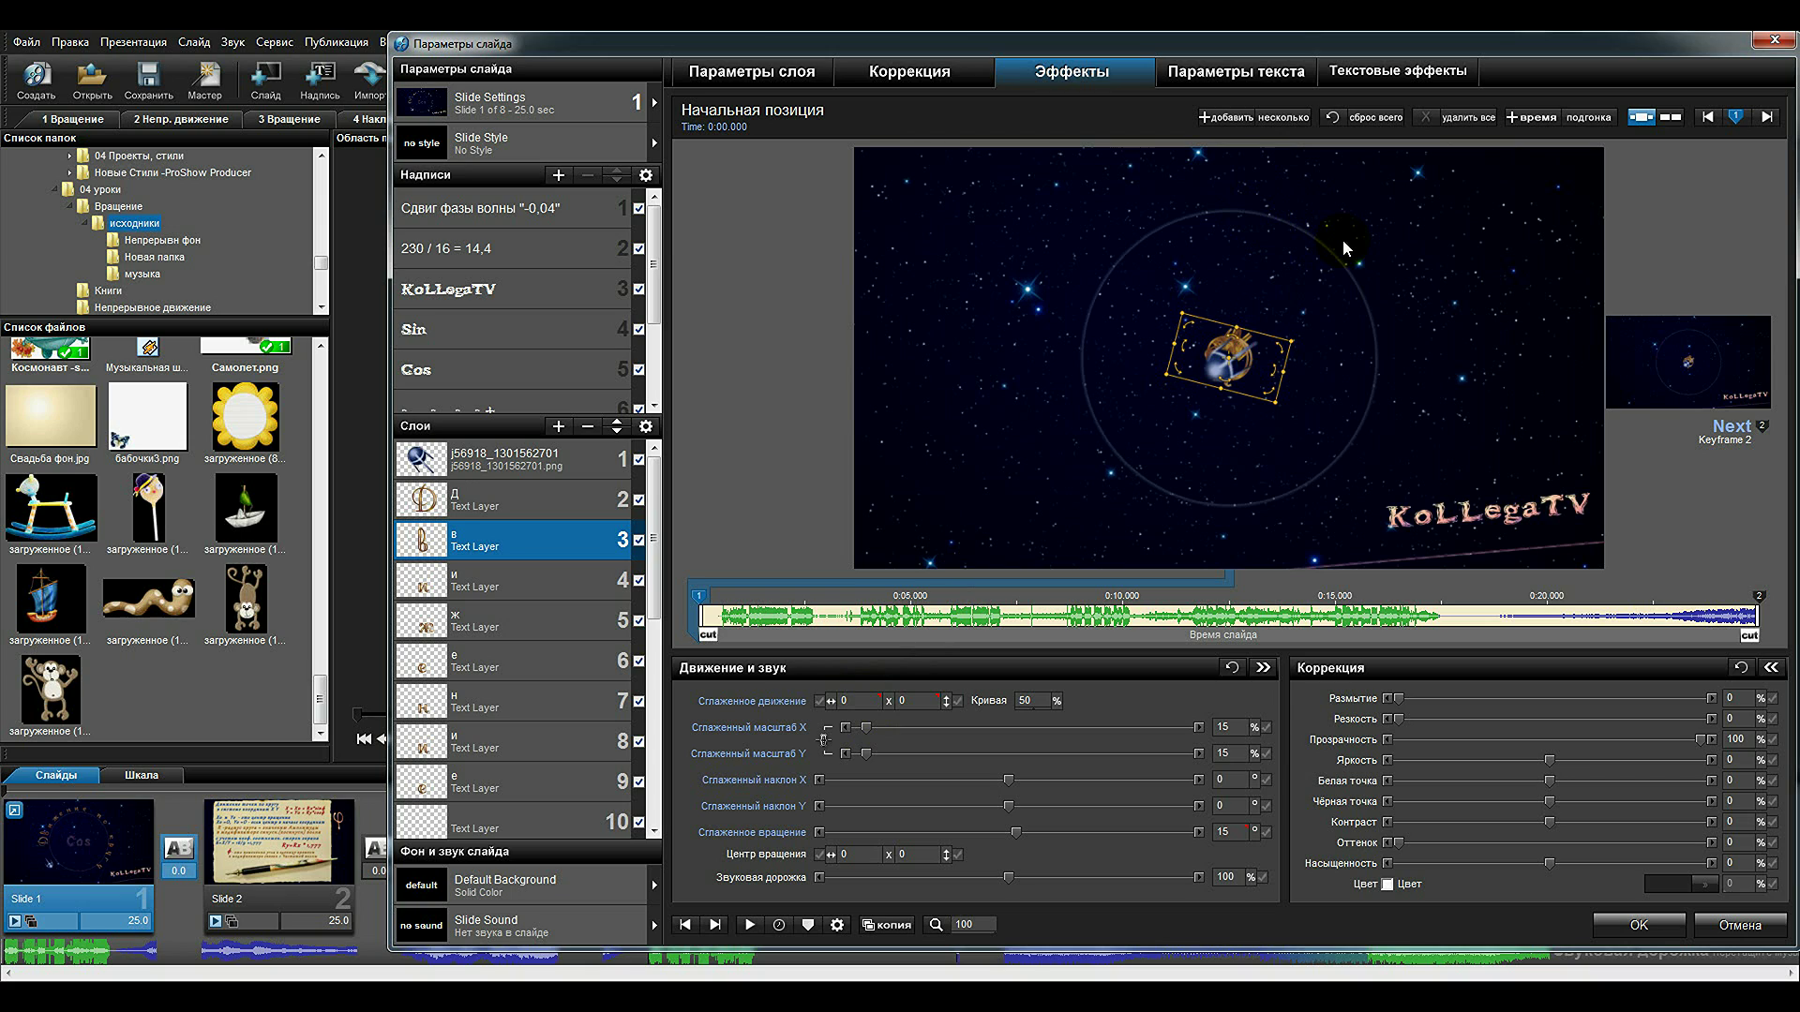
pyautogui.rightClick(864, 706)
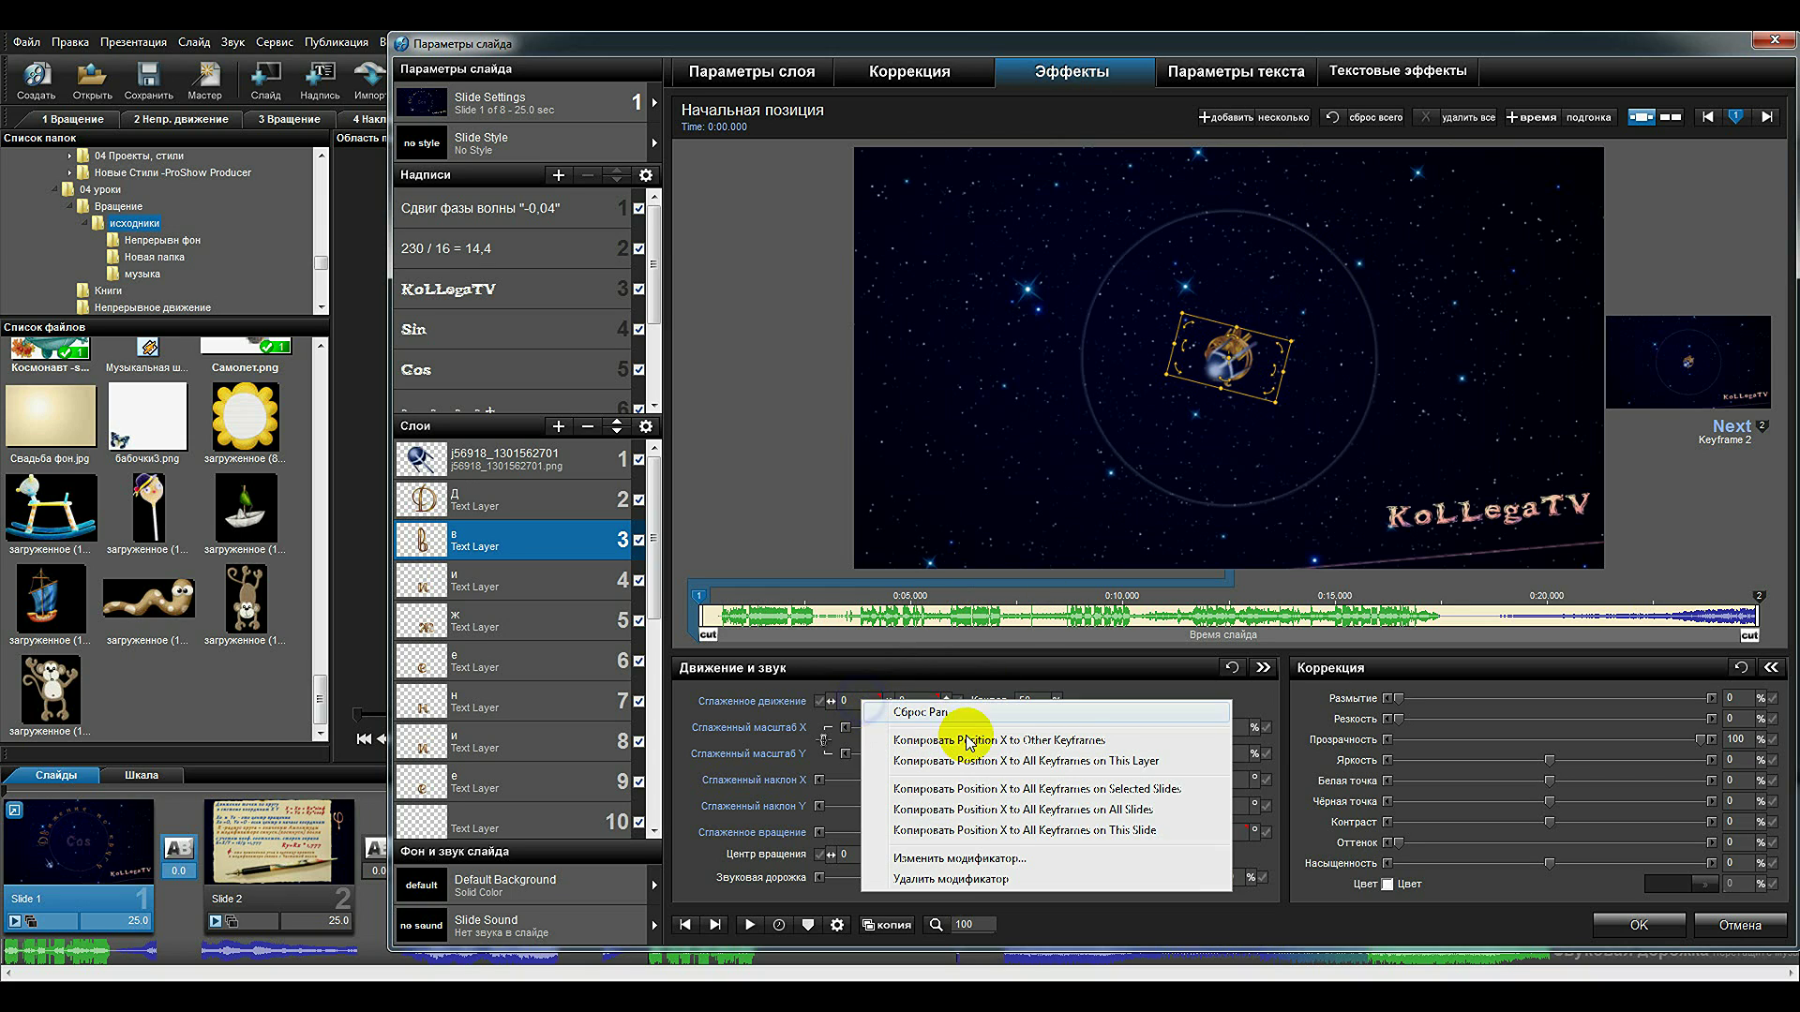
pyautogui.click(941, 859)
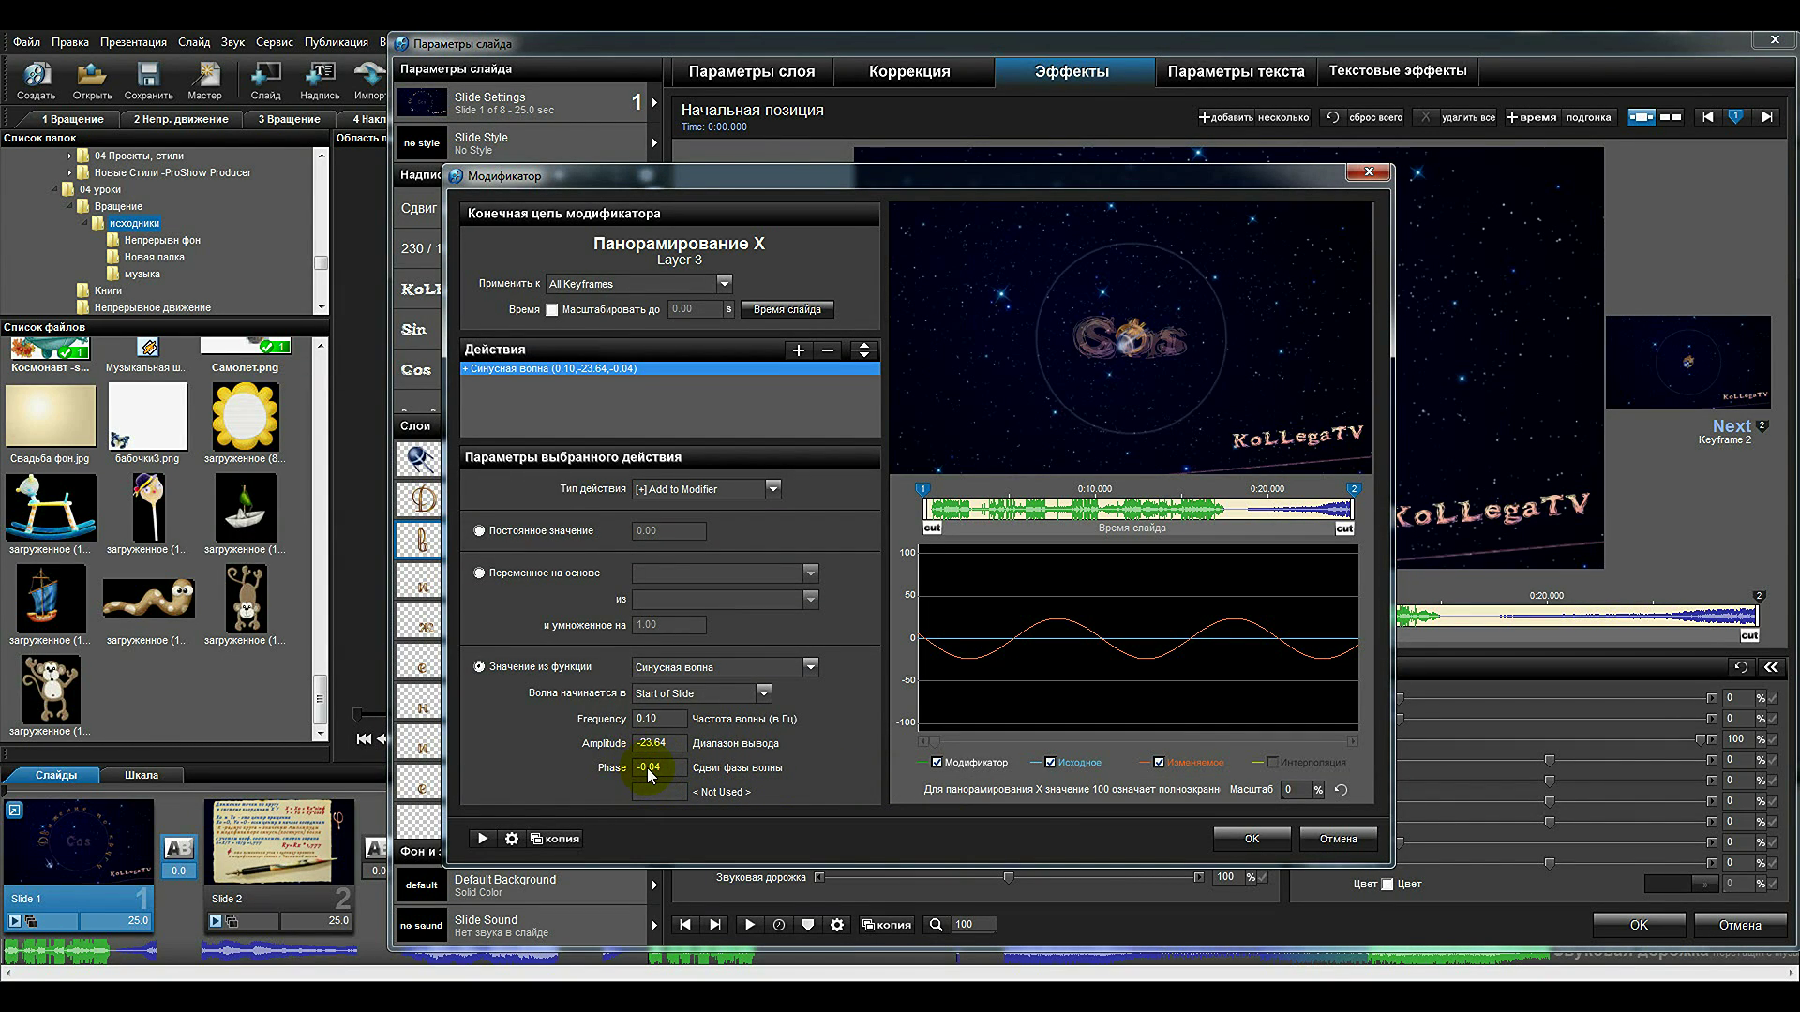
pyautogui.click(1248, 840)
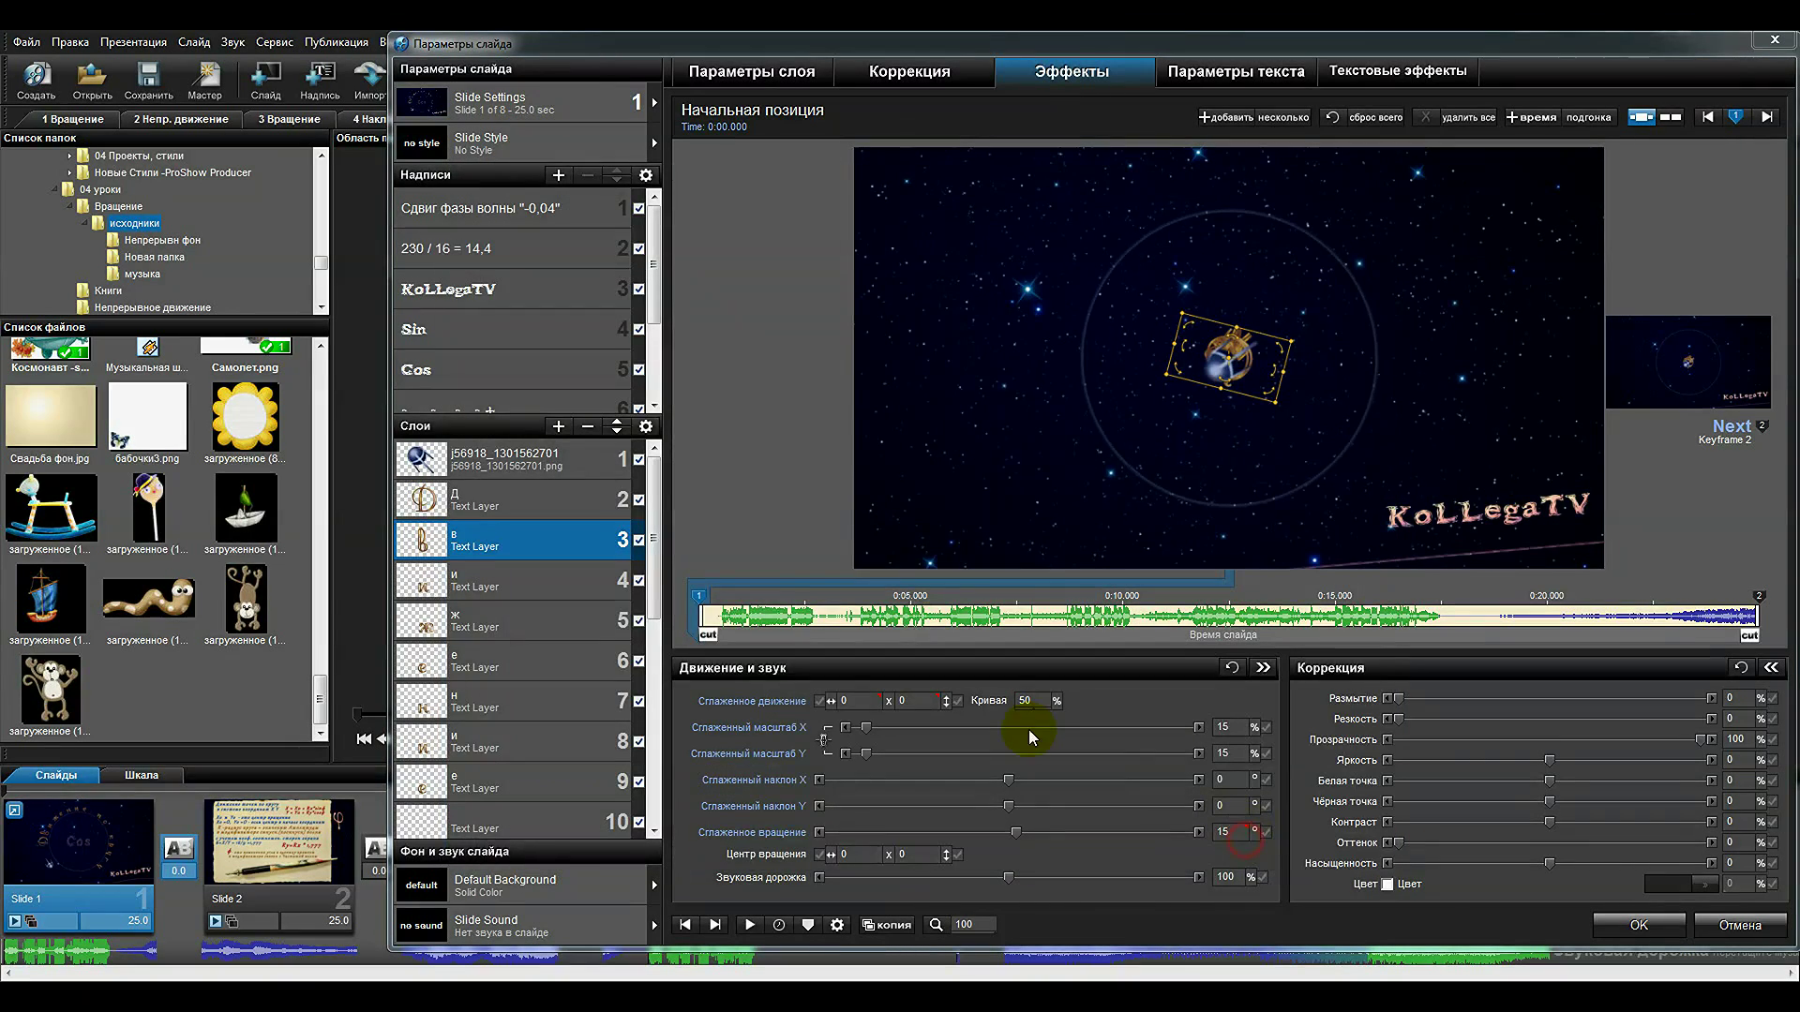
# Inspect the phase of the Pan X sine wave modifier on the "и" text layer in row 4.
pyautogui.click(538, 585)
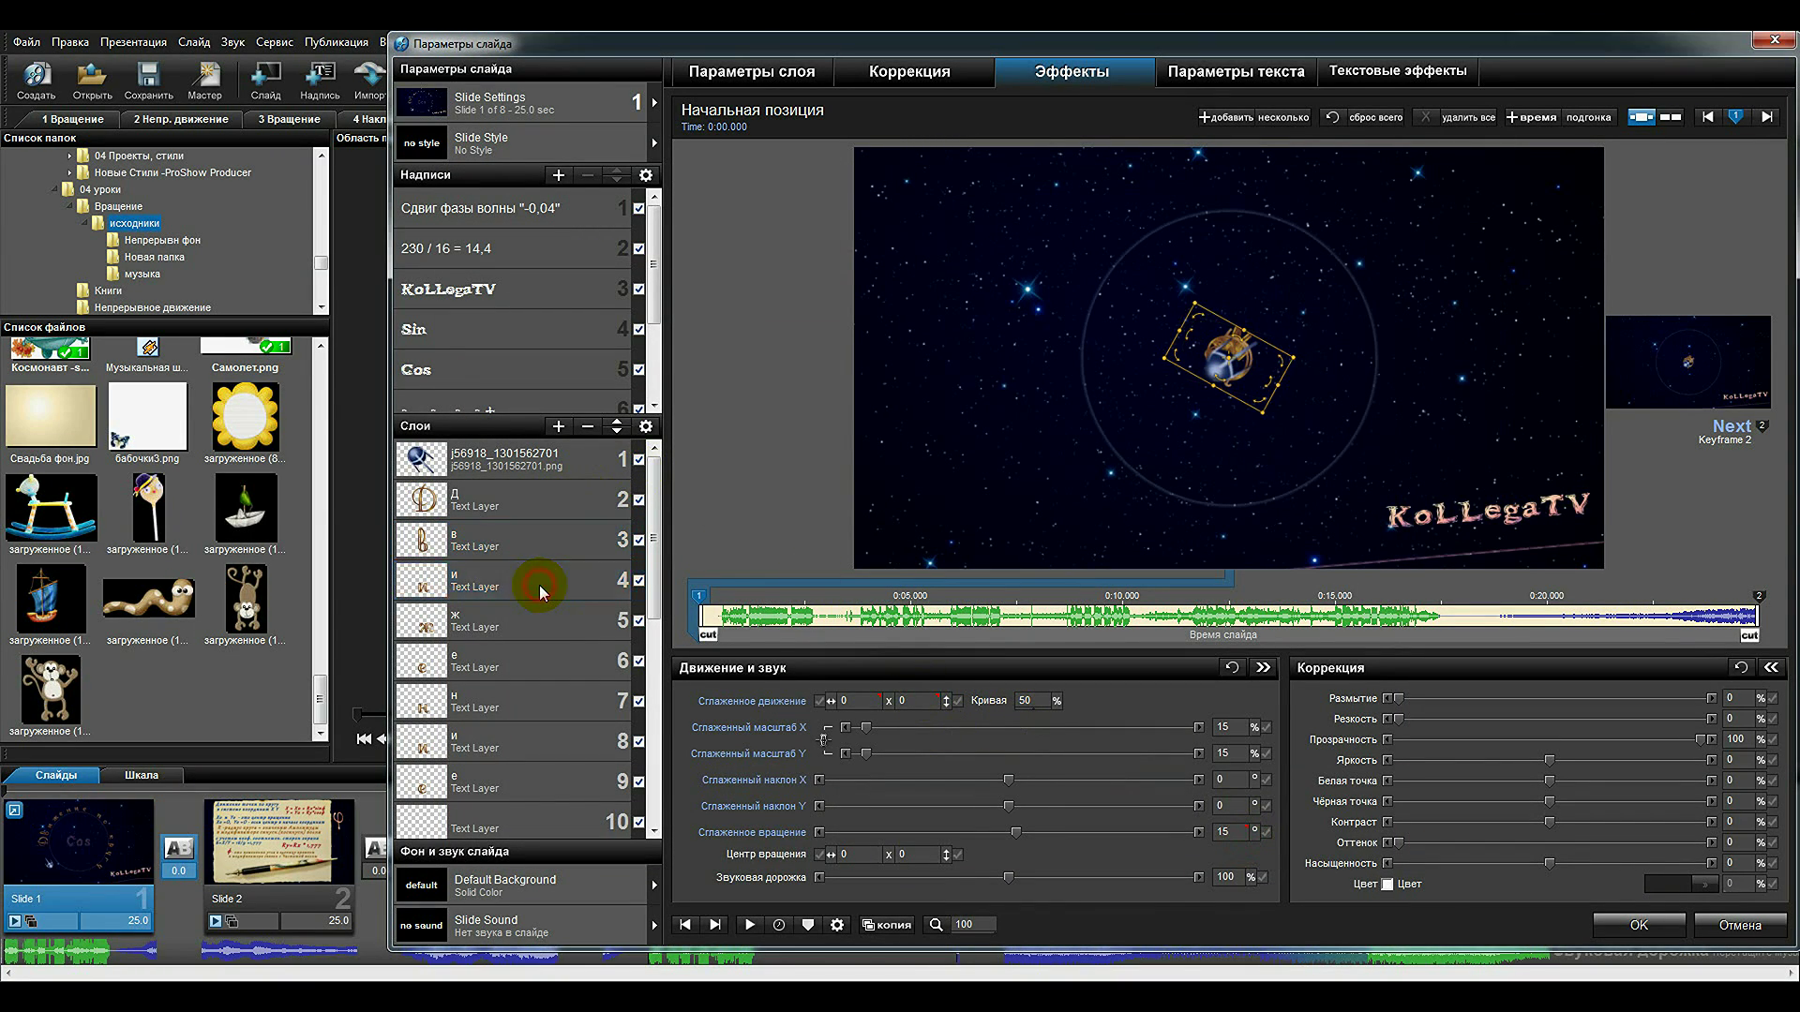
pyautogui.rightClick(863, 701)
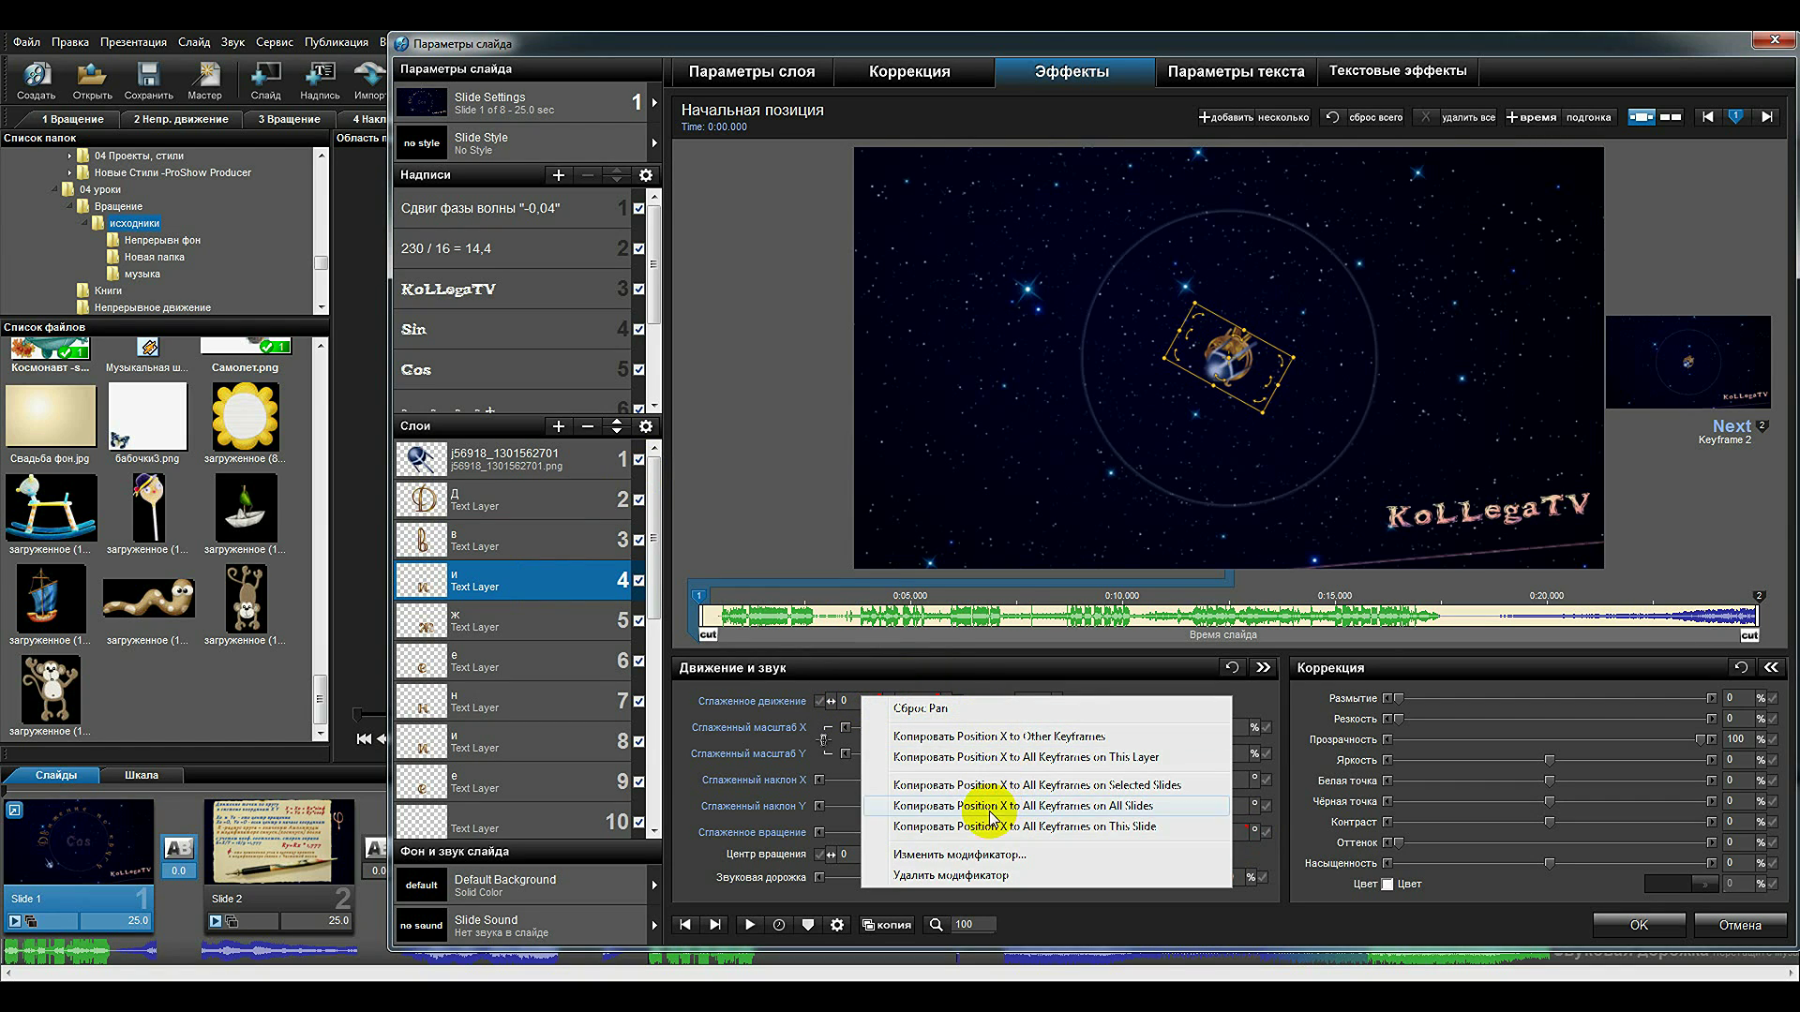
pyautogui.click(976, 857)
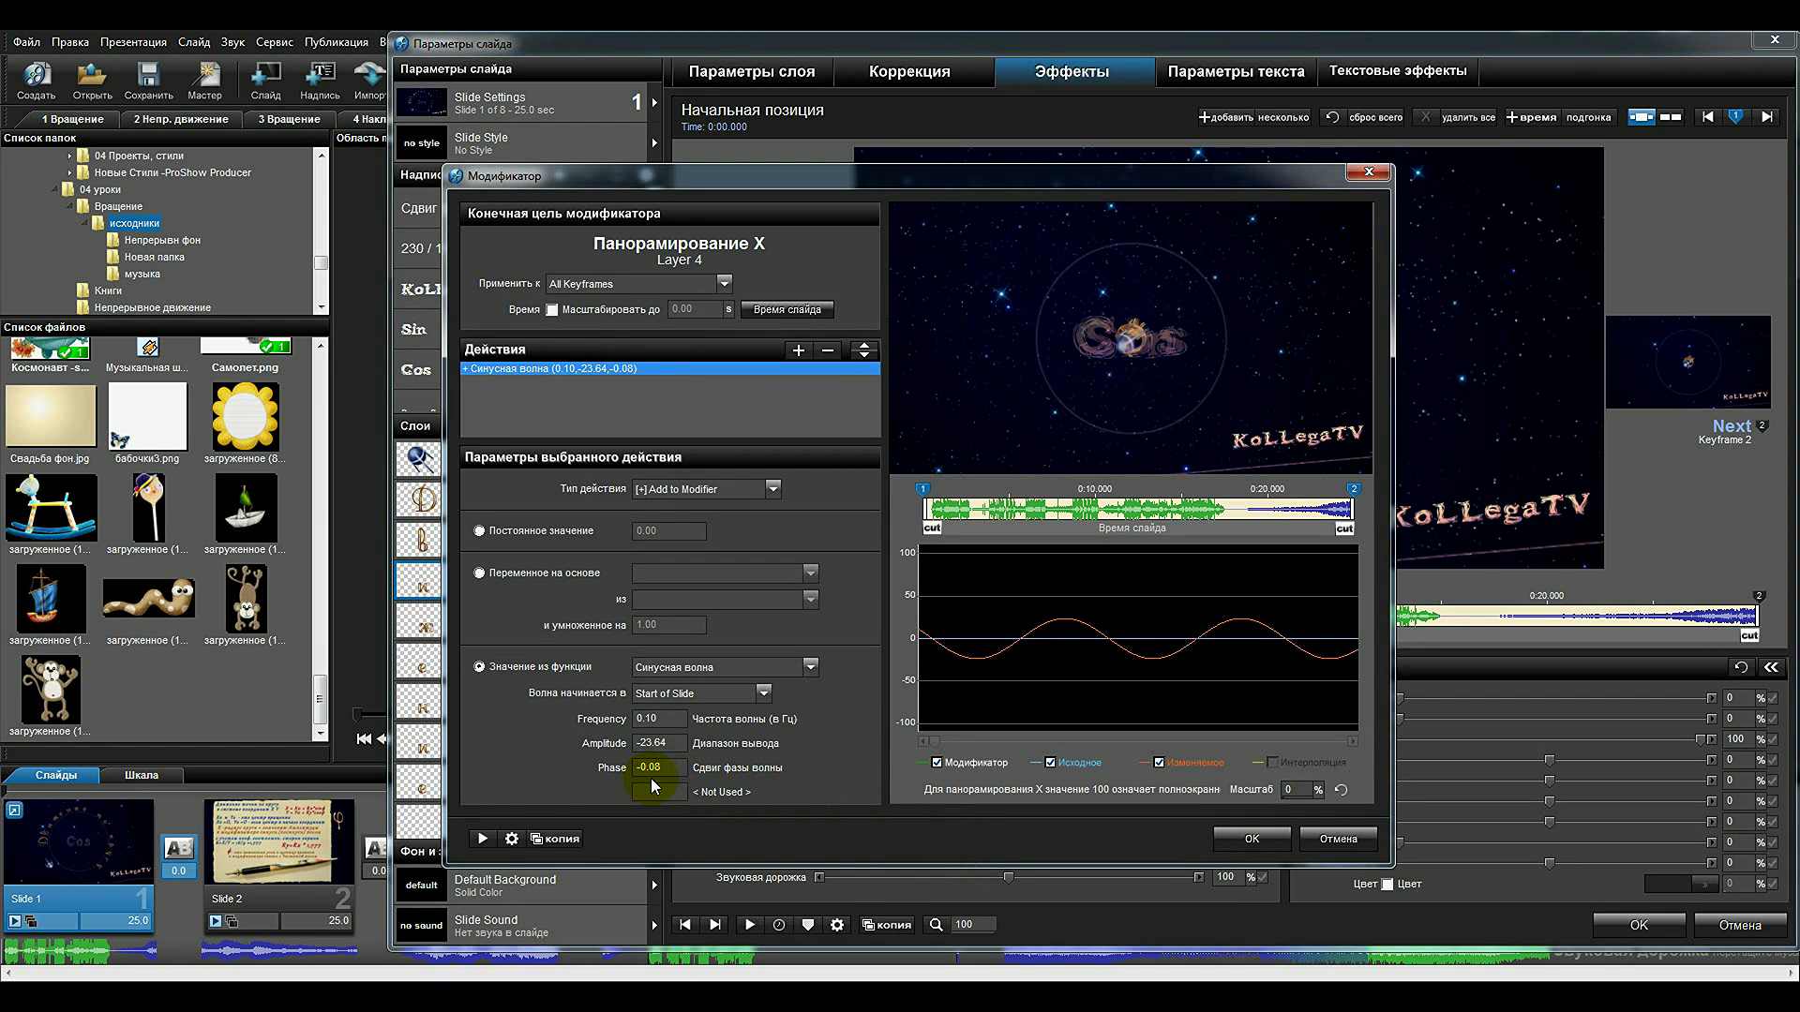
pyautogui.click(1249, 842)
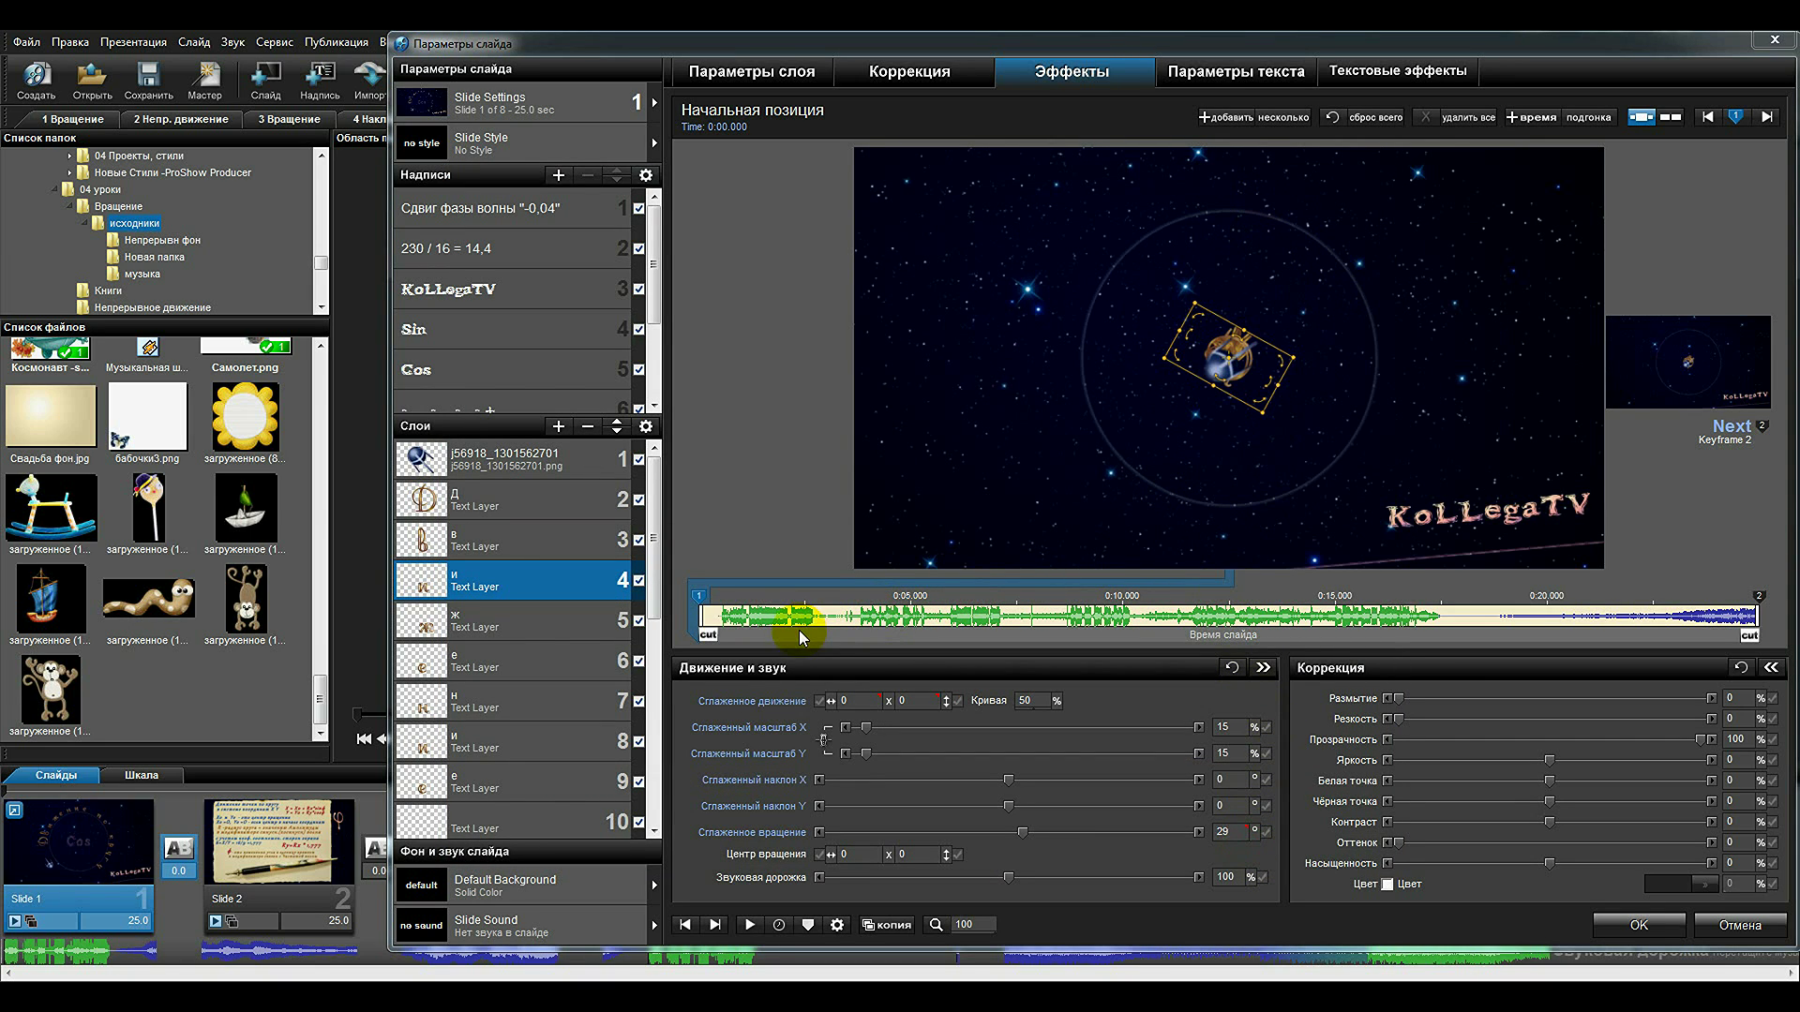
pyautogui.click(696, 635)
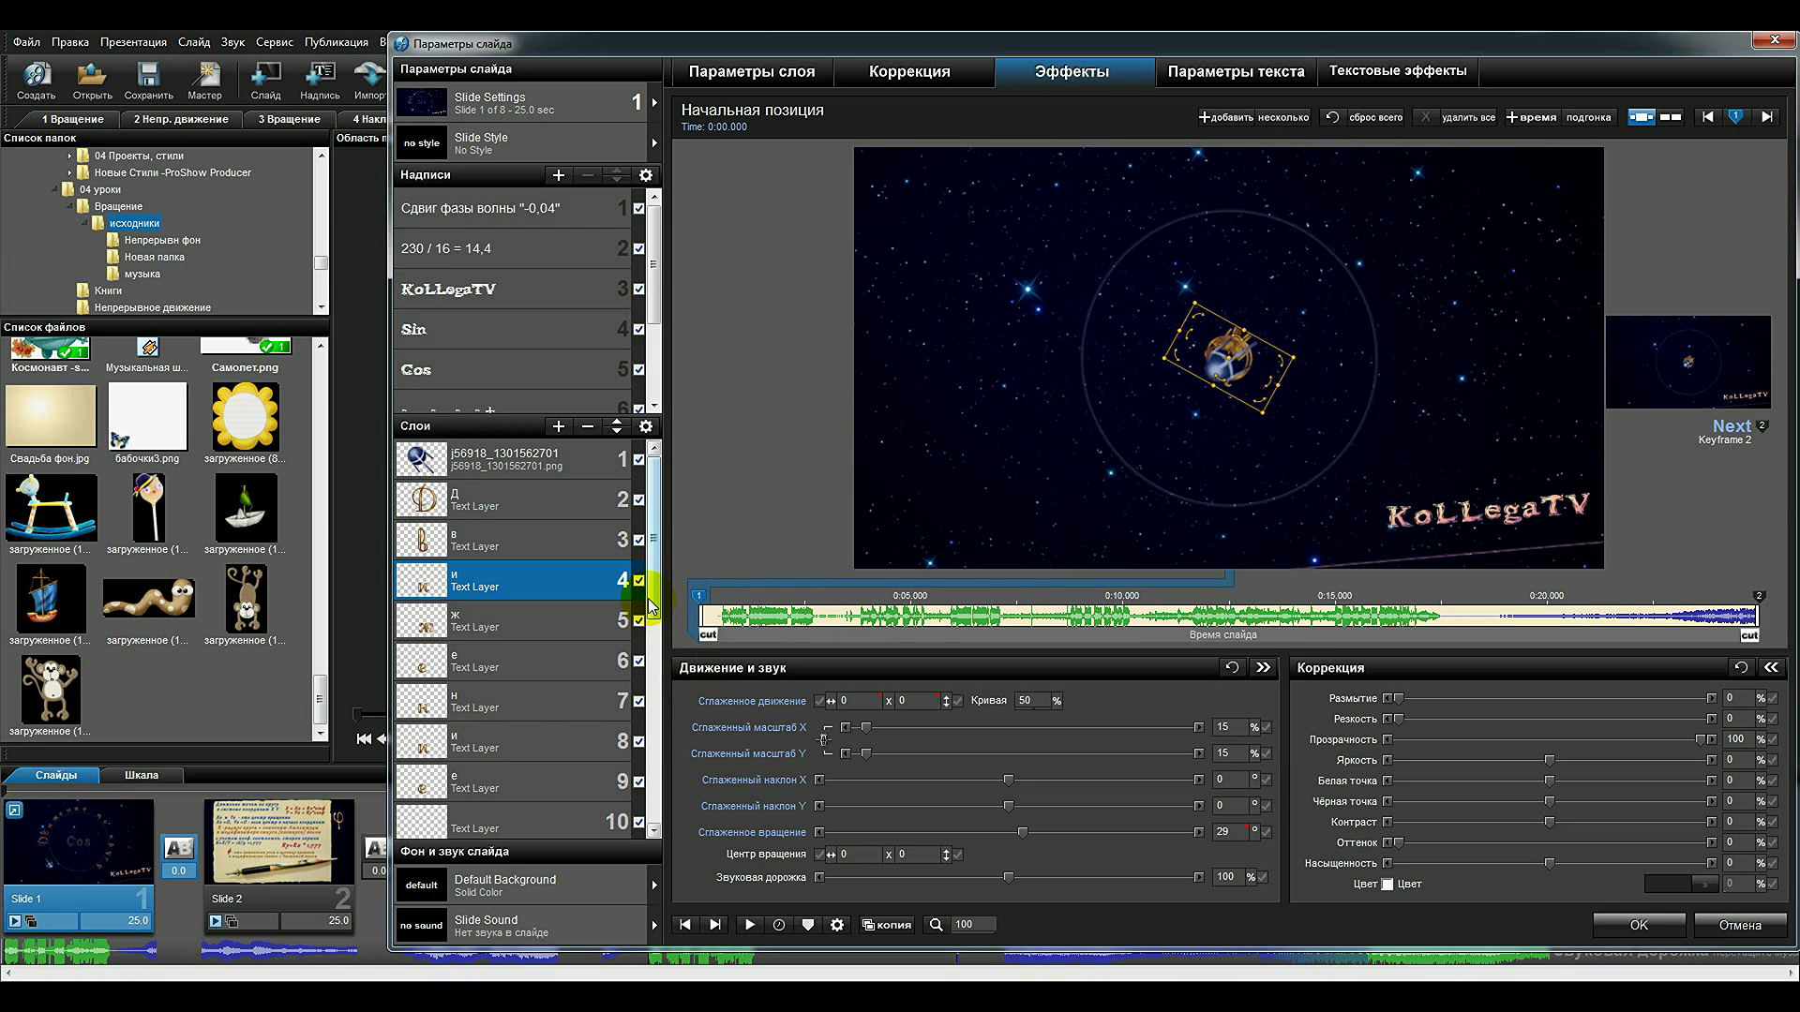
# Select the last "у" text layer, number 18, and set its rotation to 0 degrees.
pyautogui.moveTo(652, 604); pyautogui.dragTo(652, 782)
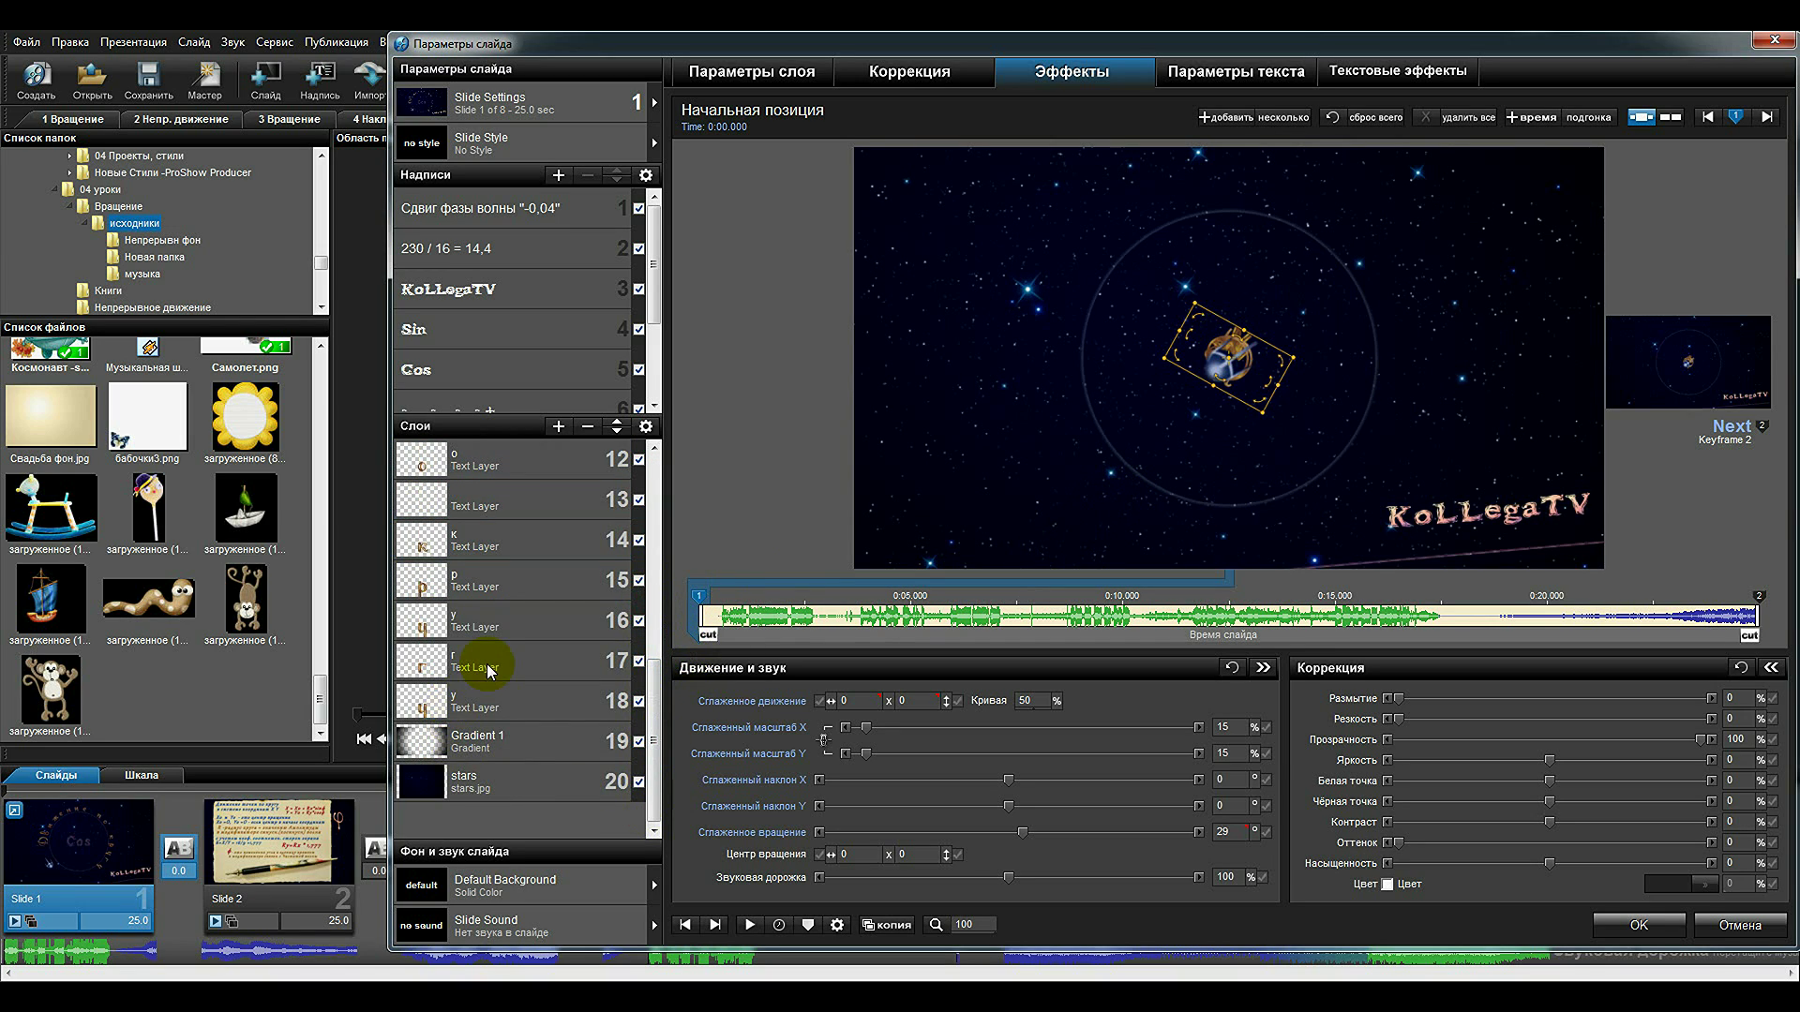
pyautogui.click(525, 703)
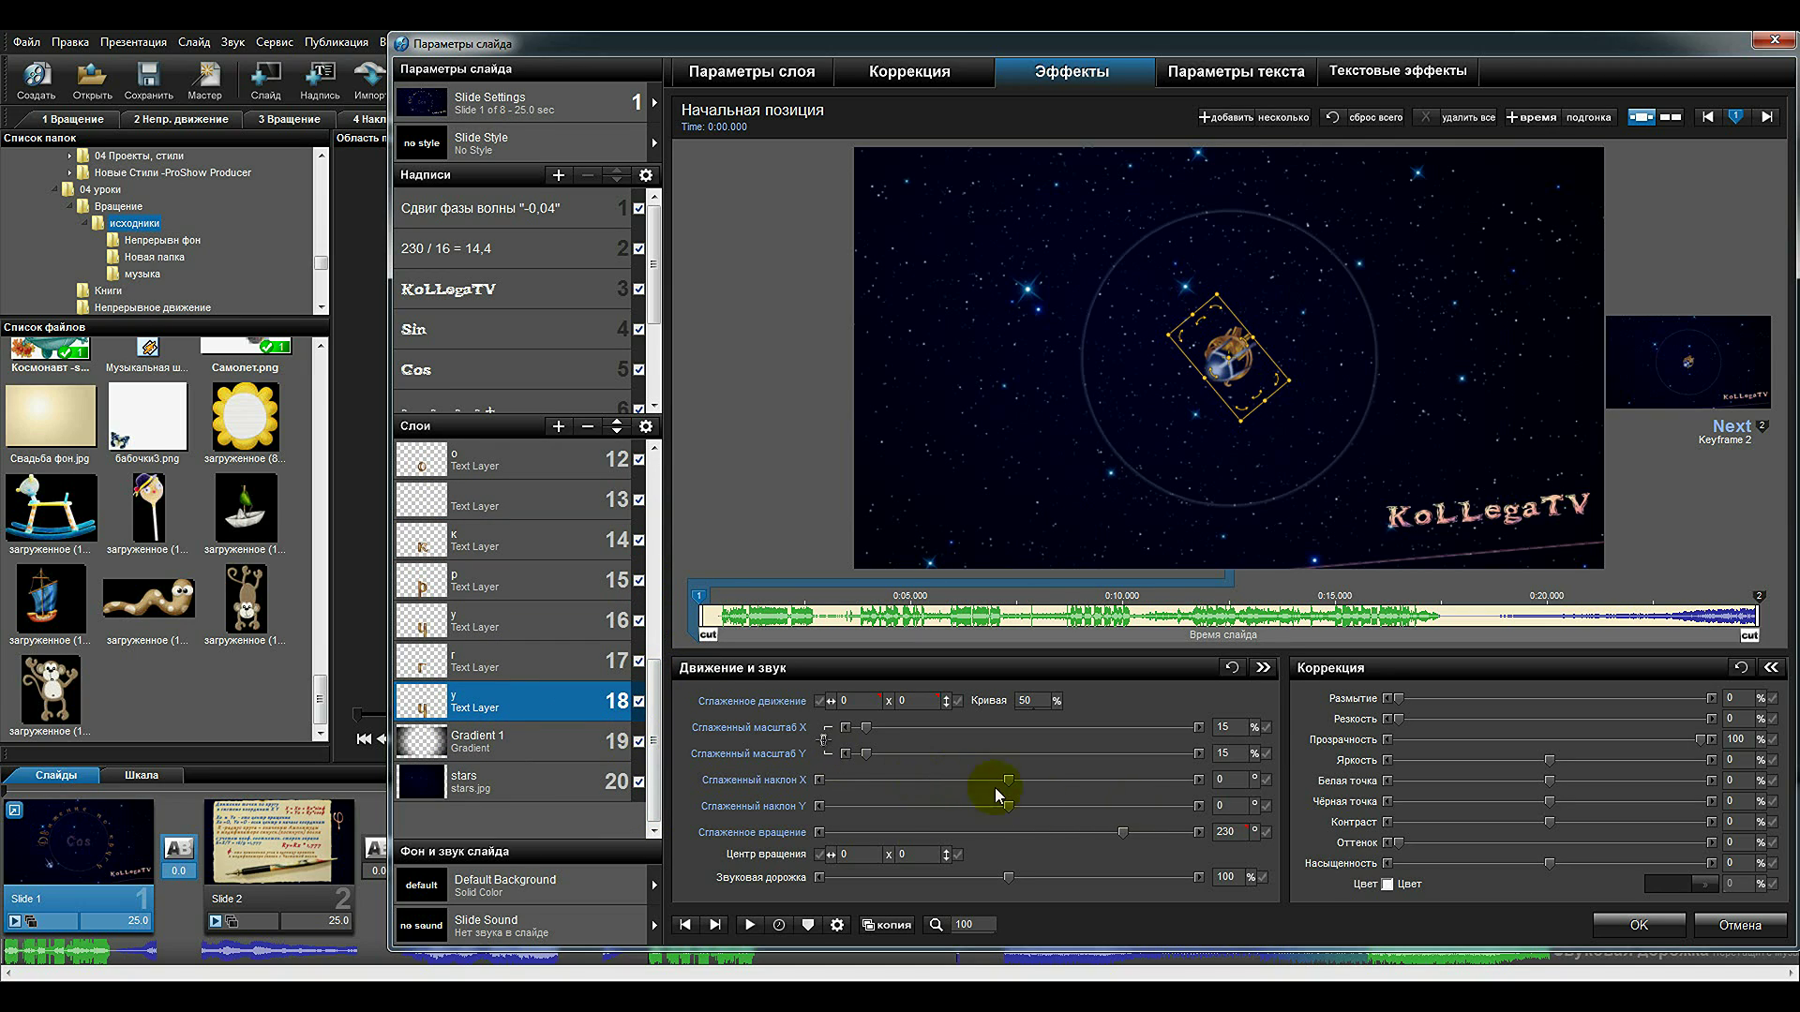
pyautogui.doubleClick(1229, 834)
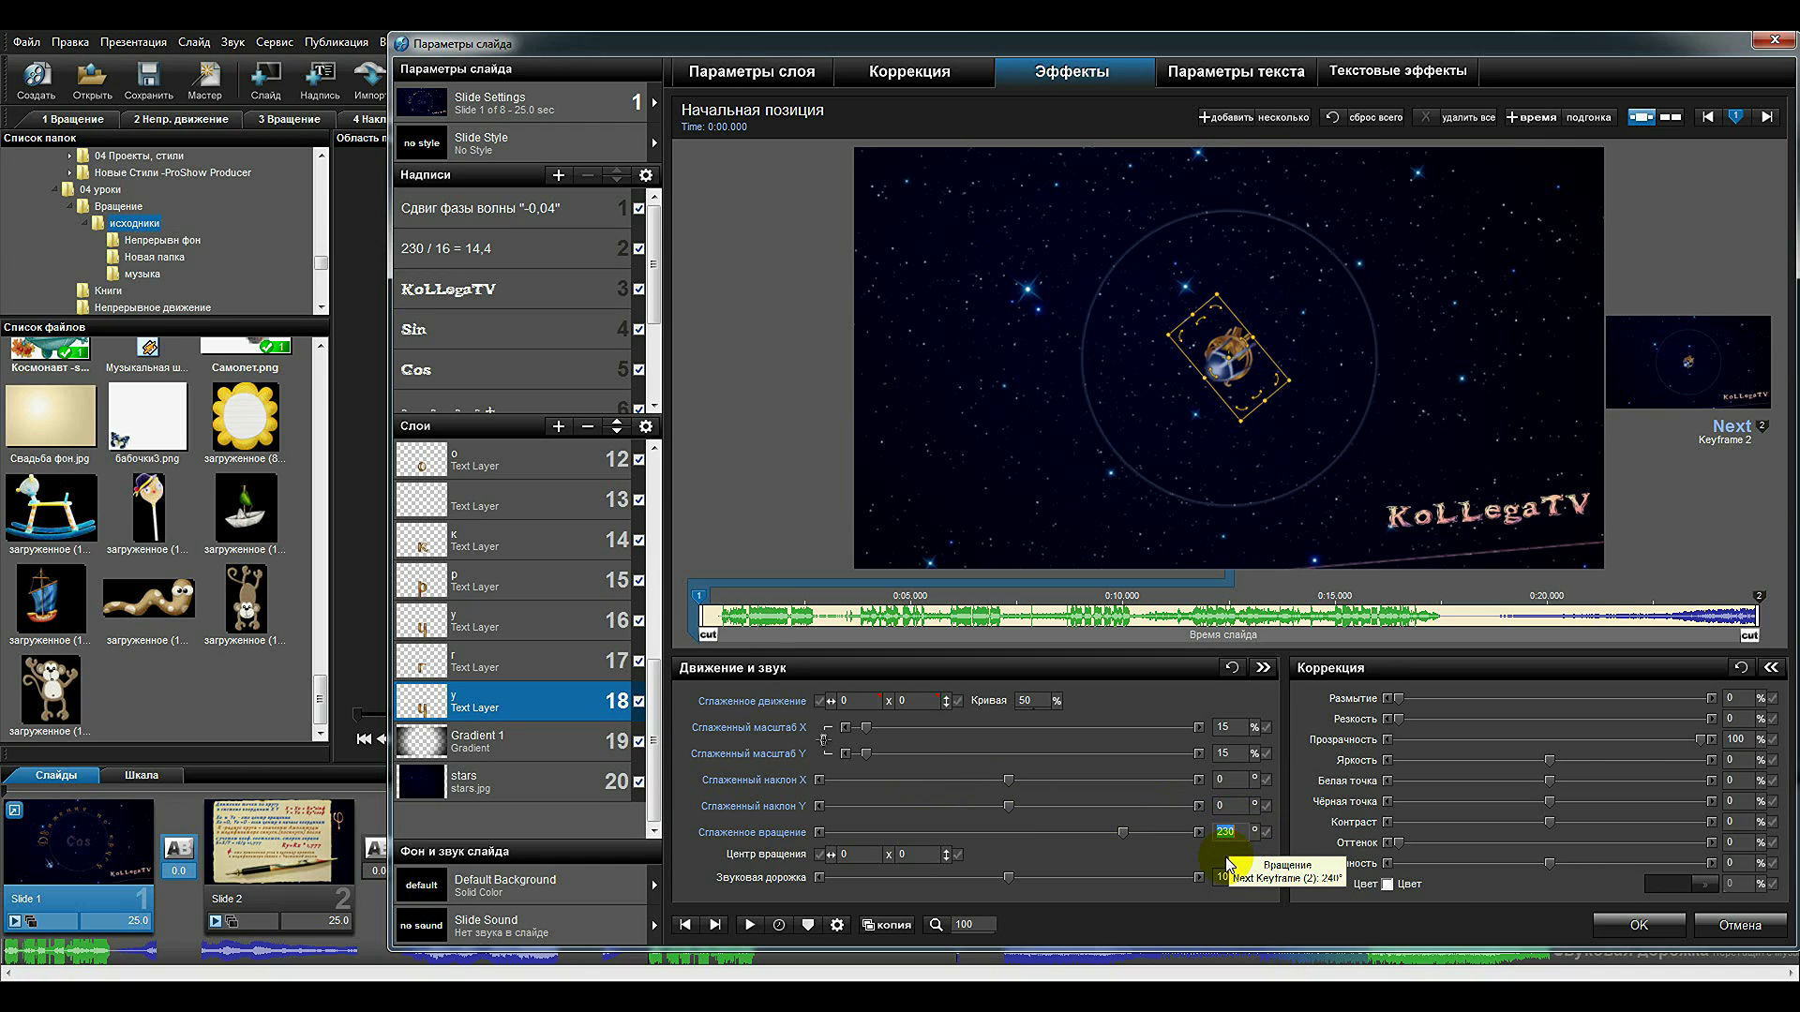
pyautogui.write('0')
pyautogui.press('Return')
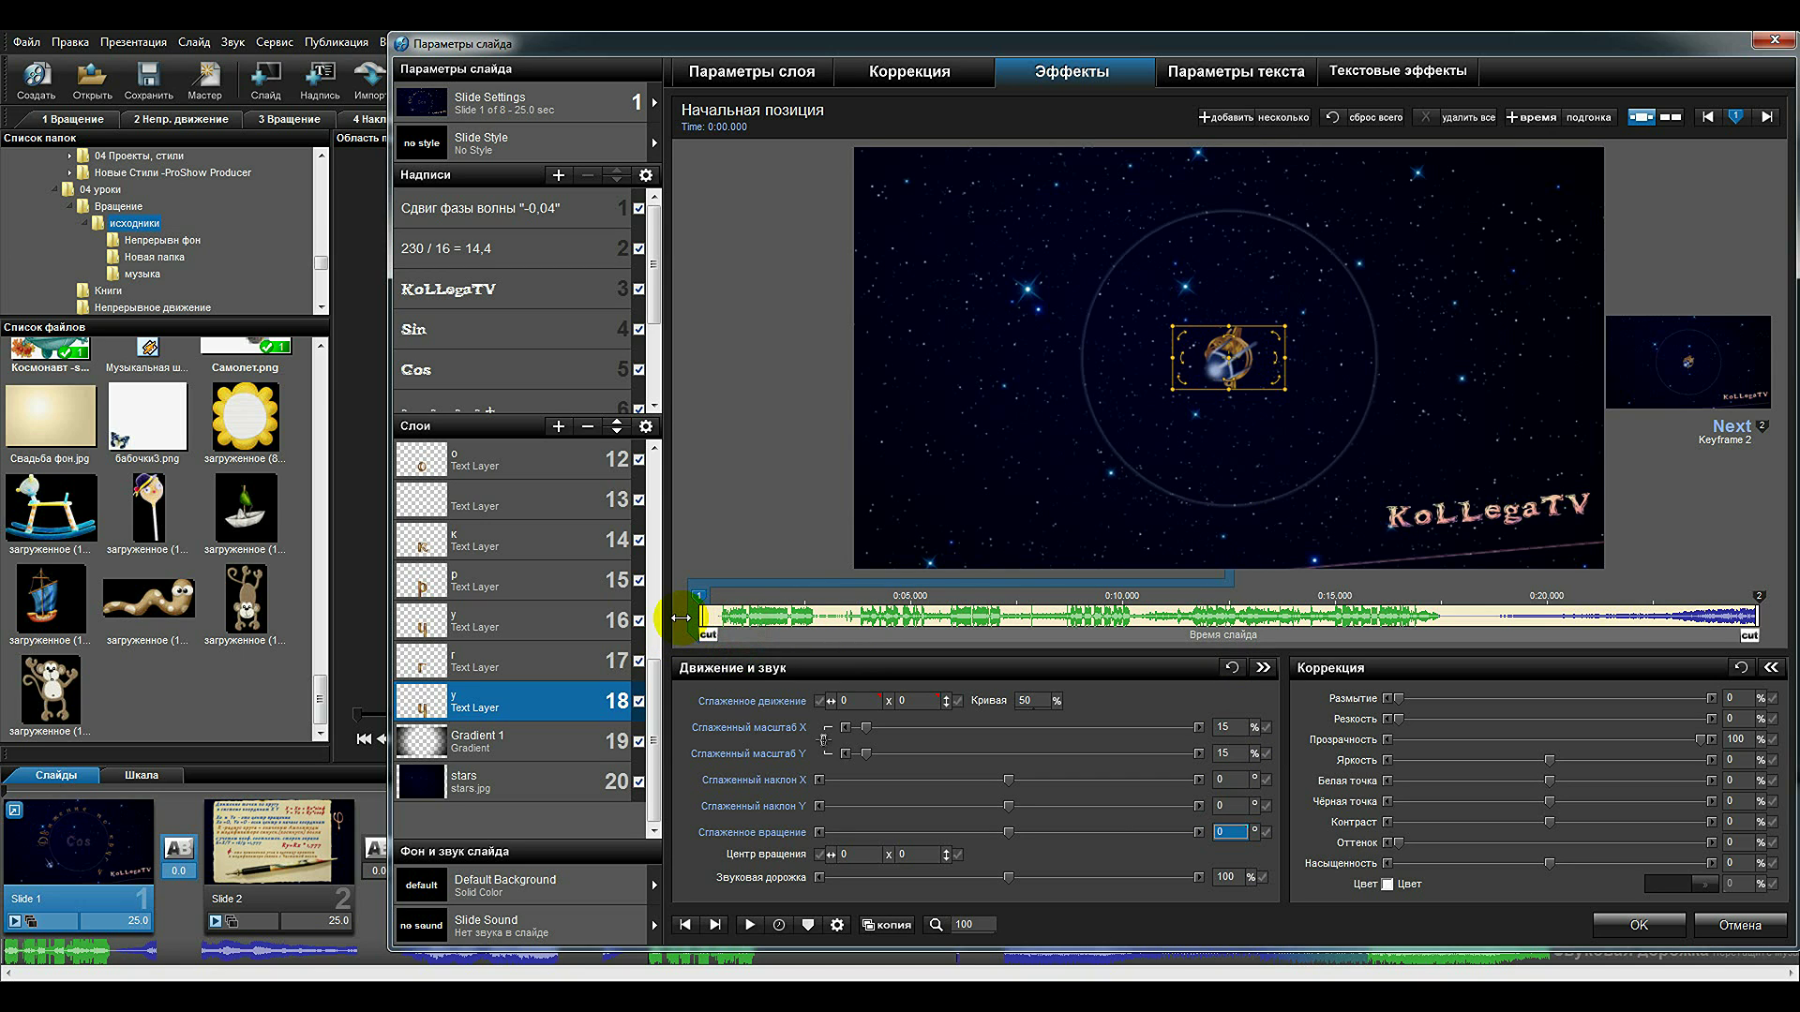
# Move the slide options window aside to expose the main preview, and rotate the last "у" layer to 230 degrees.
pyautogui.moveTo(964, 51); pyautogui.dragTo(1758, 26)
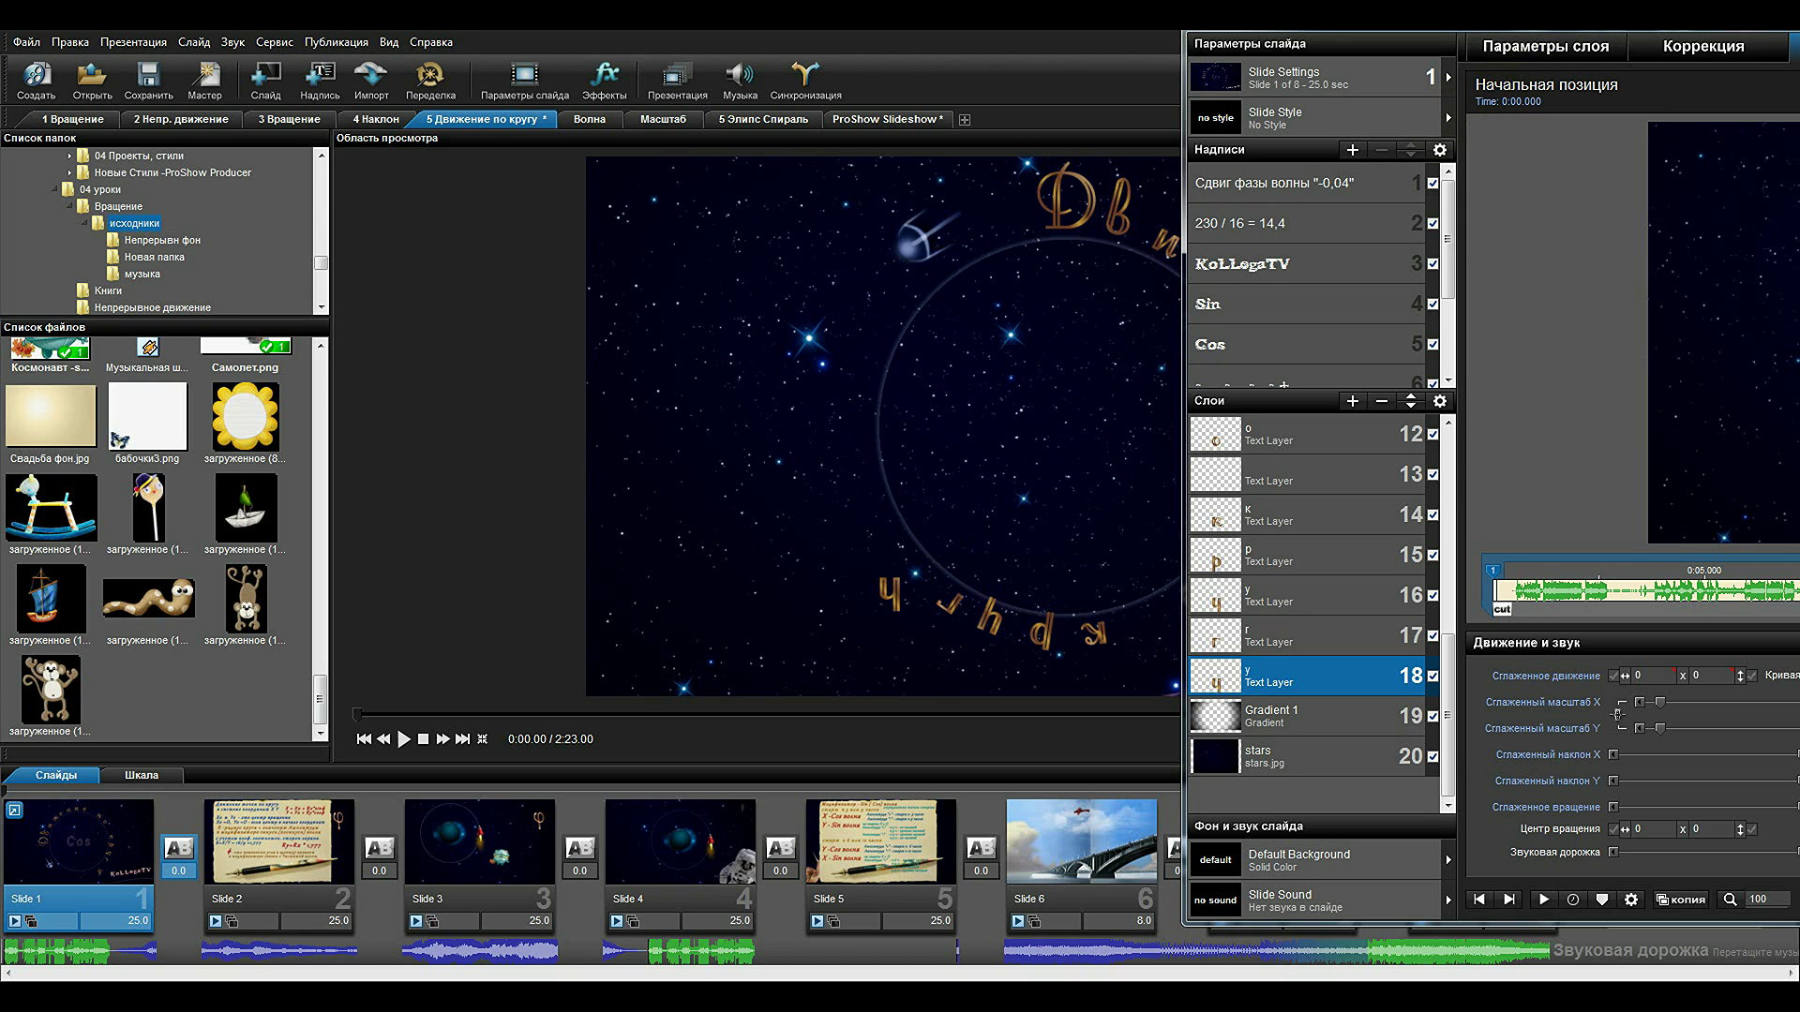
pyautogui.moveTo(1598, 38); pyautogui.dragTo(1364, 37)
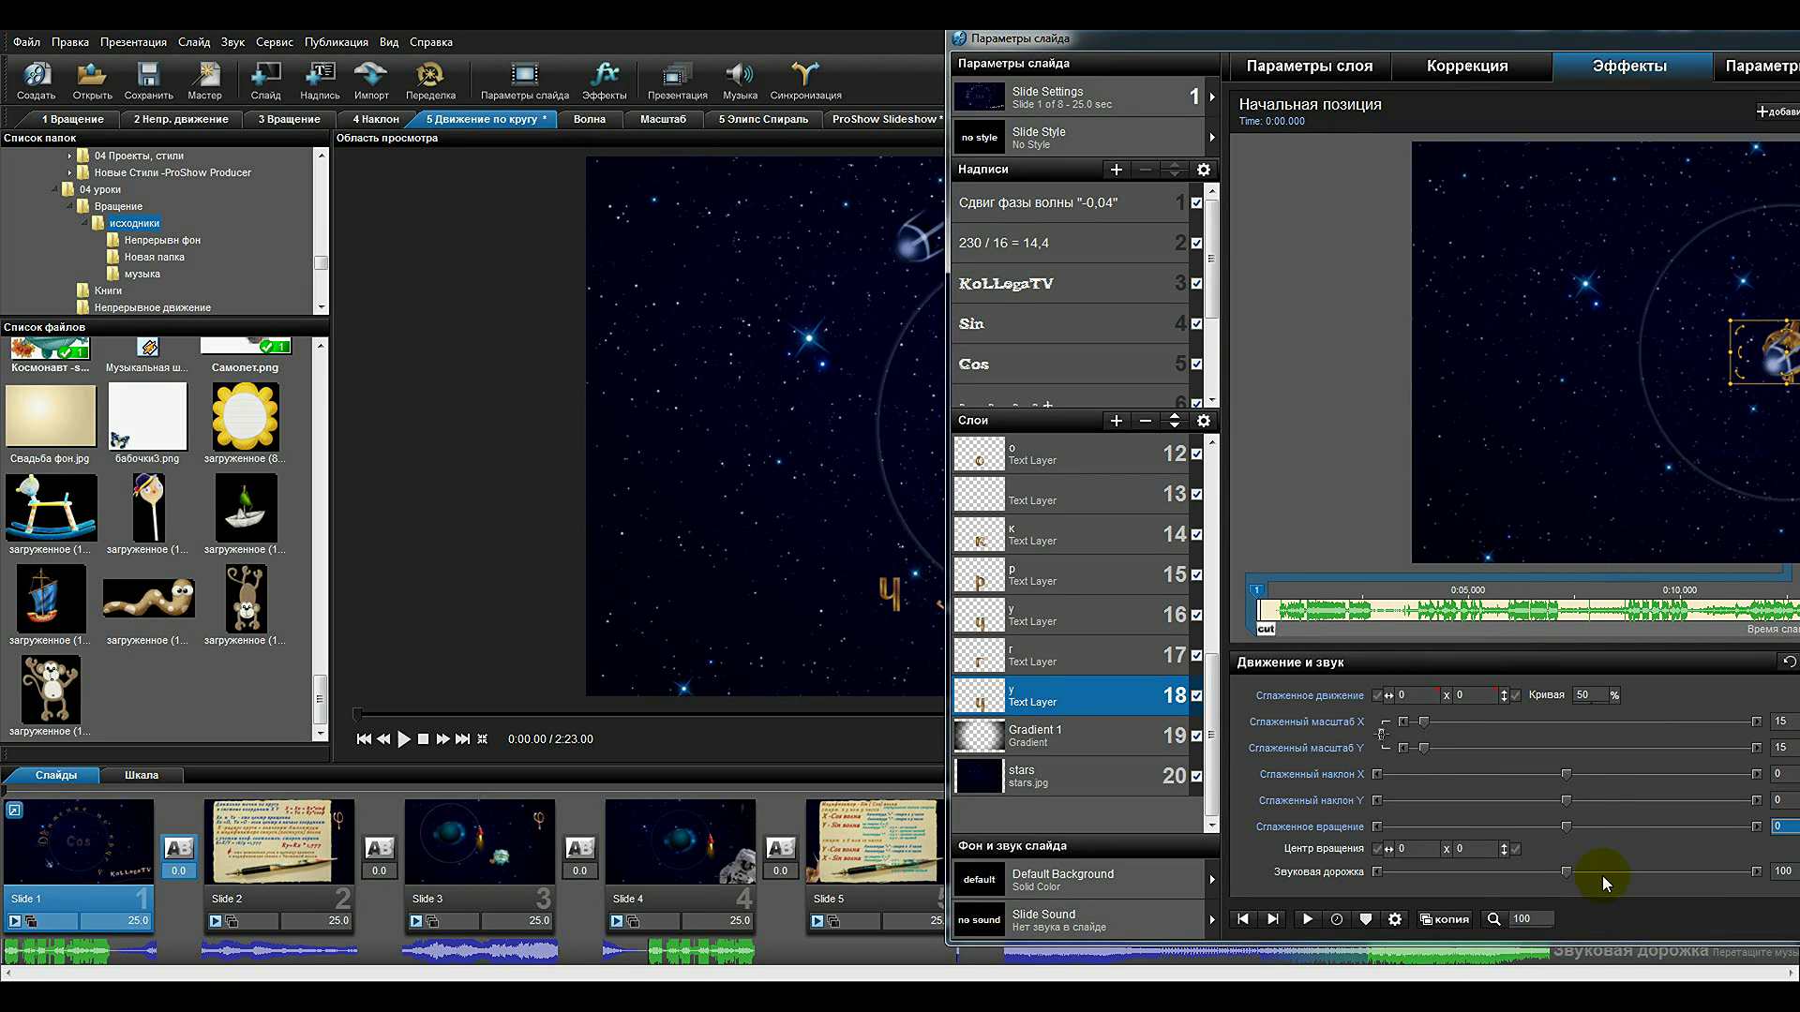
pyautogui.moveTo(1565, 827); pyautogui.dragTo(1679, 830)
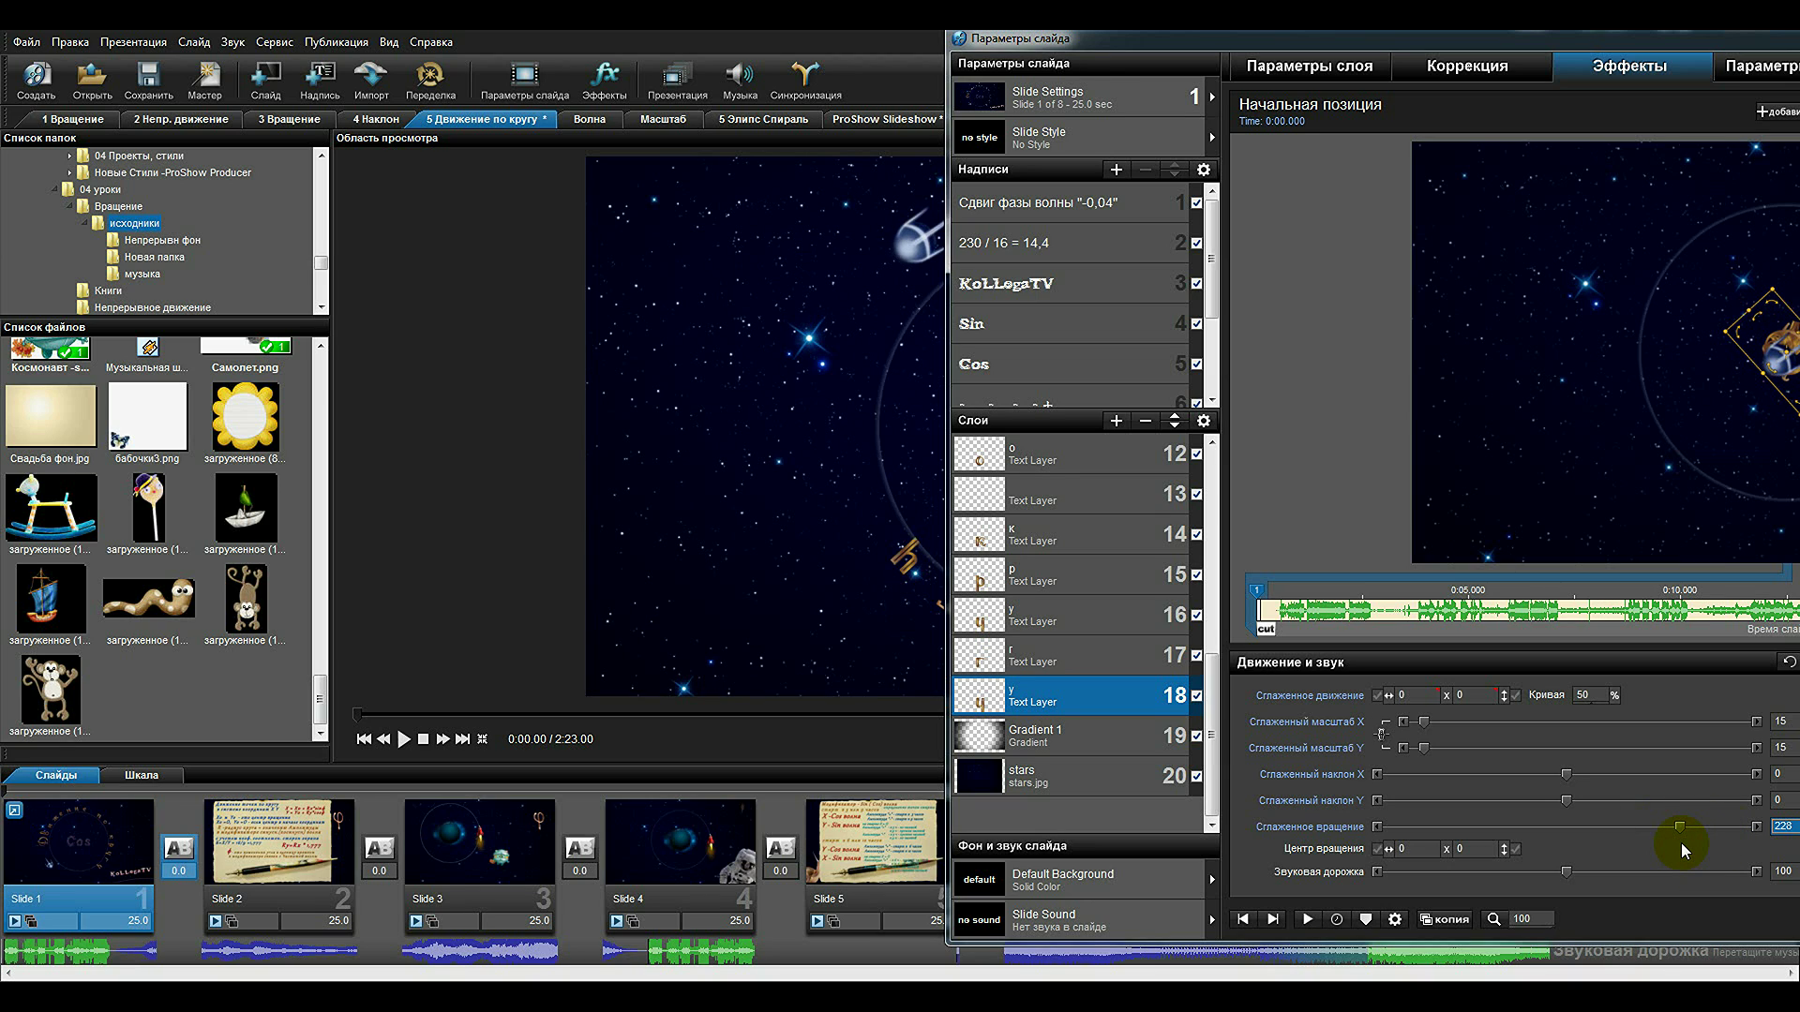
pyautogui.click(1783, 829)
pyautogui.write('230')
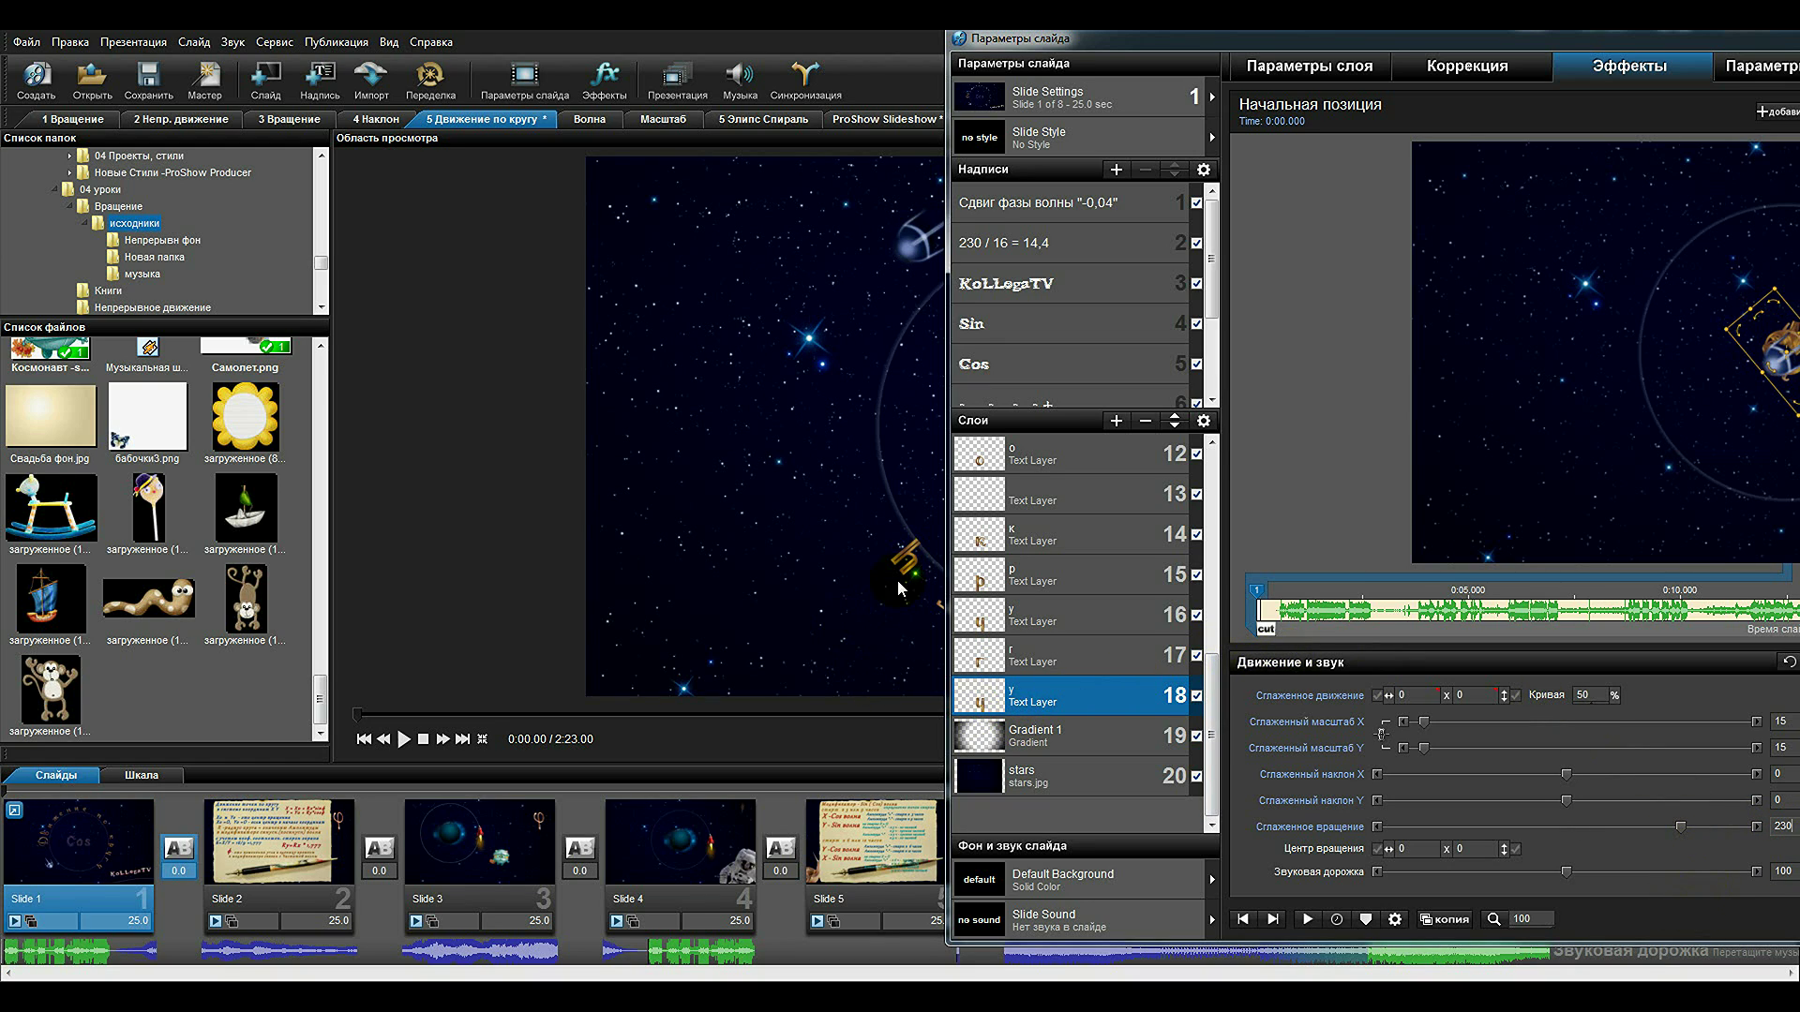
# Compare the last "у" letter's tilt on the circle in the main preview with the rotation calculation caption, moving the options window as needed.
pyautogui.moveTo(1318, 35); pyautogui.dragTo(1799, 37)
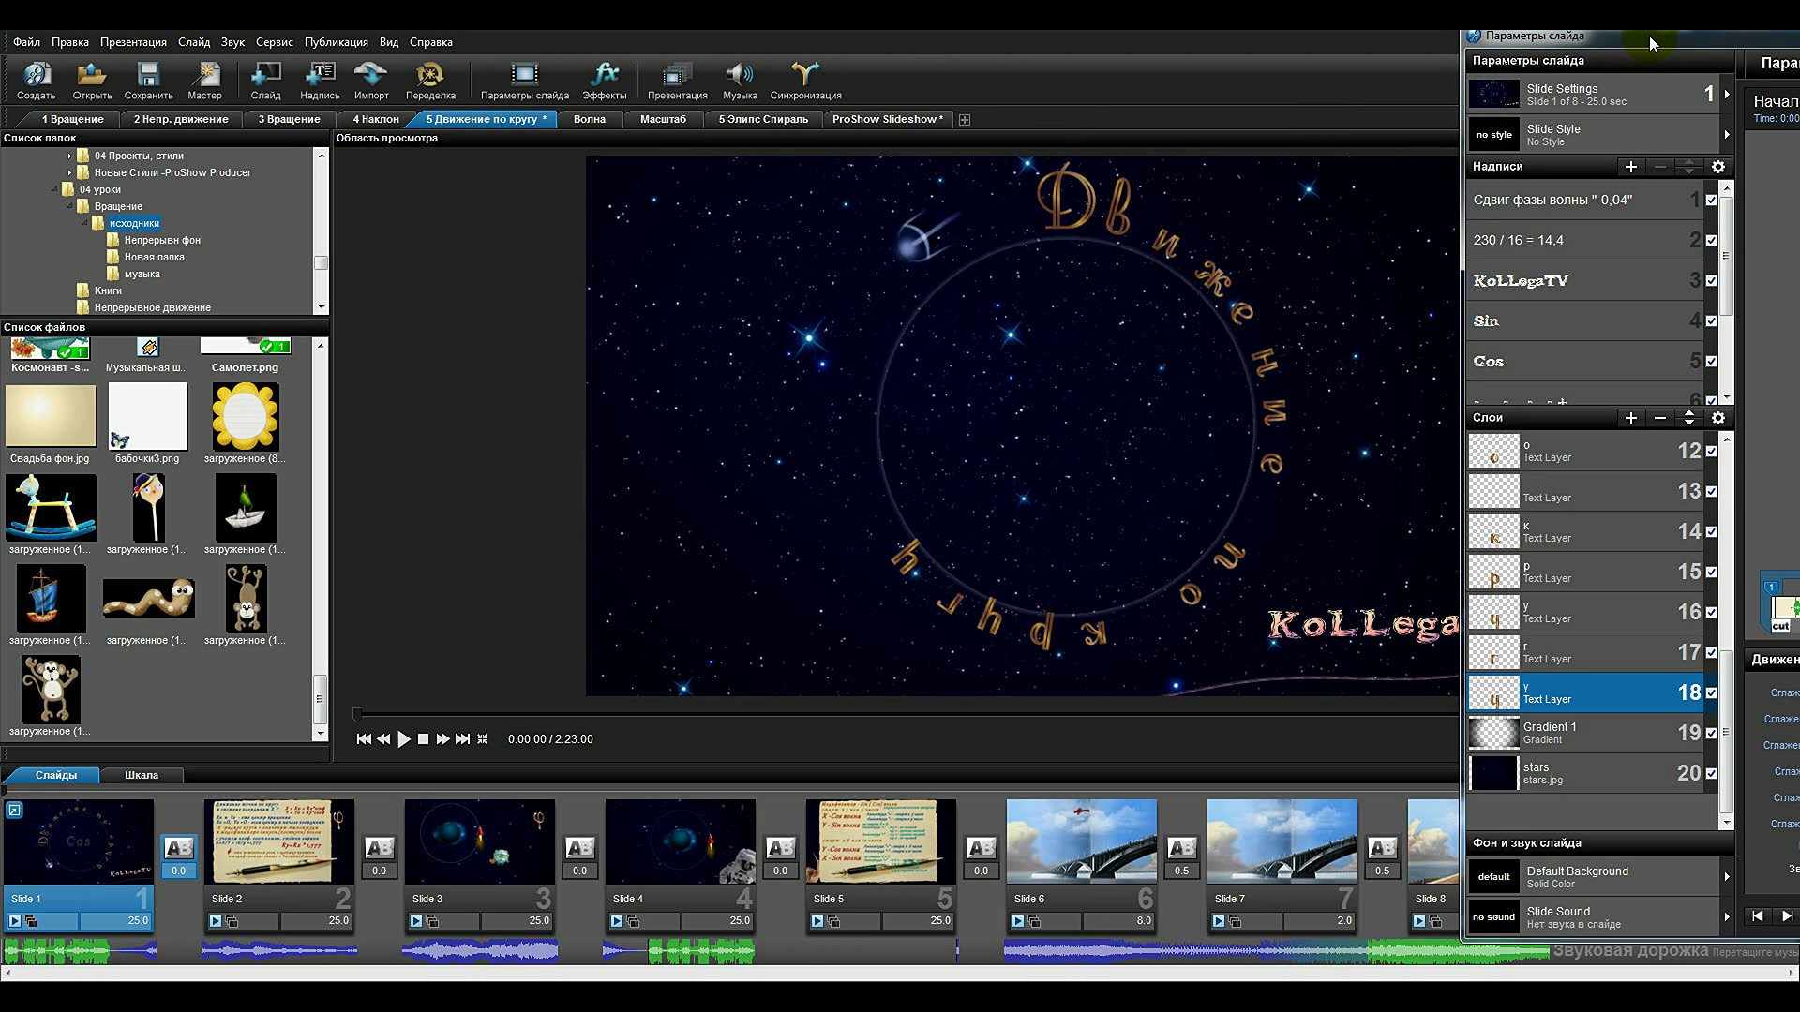
pyautogui.moveTo(1651, 44); pyautogui.dragTo(517, 42)
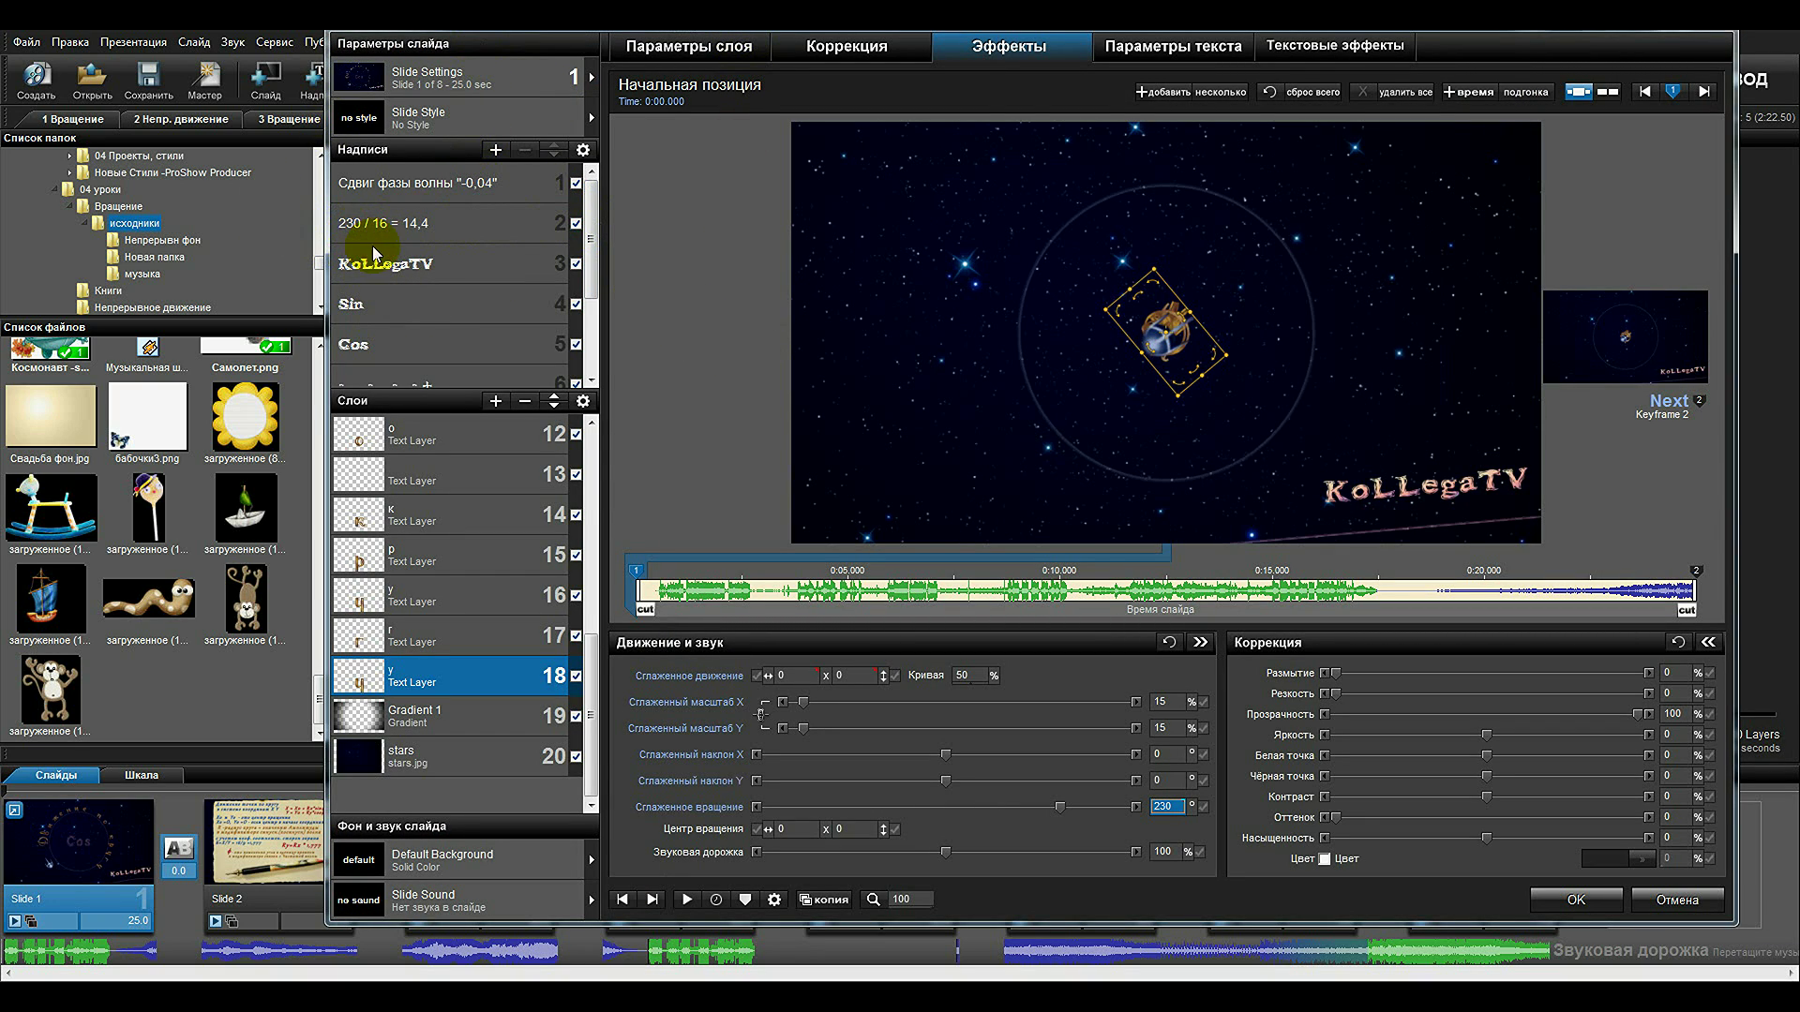
pyautogui.moveTo(385, 38); pyautogui.dragTo(1476, 53)
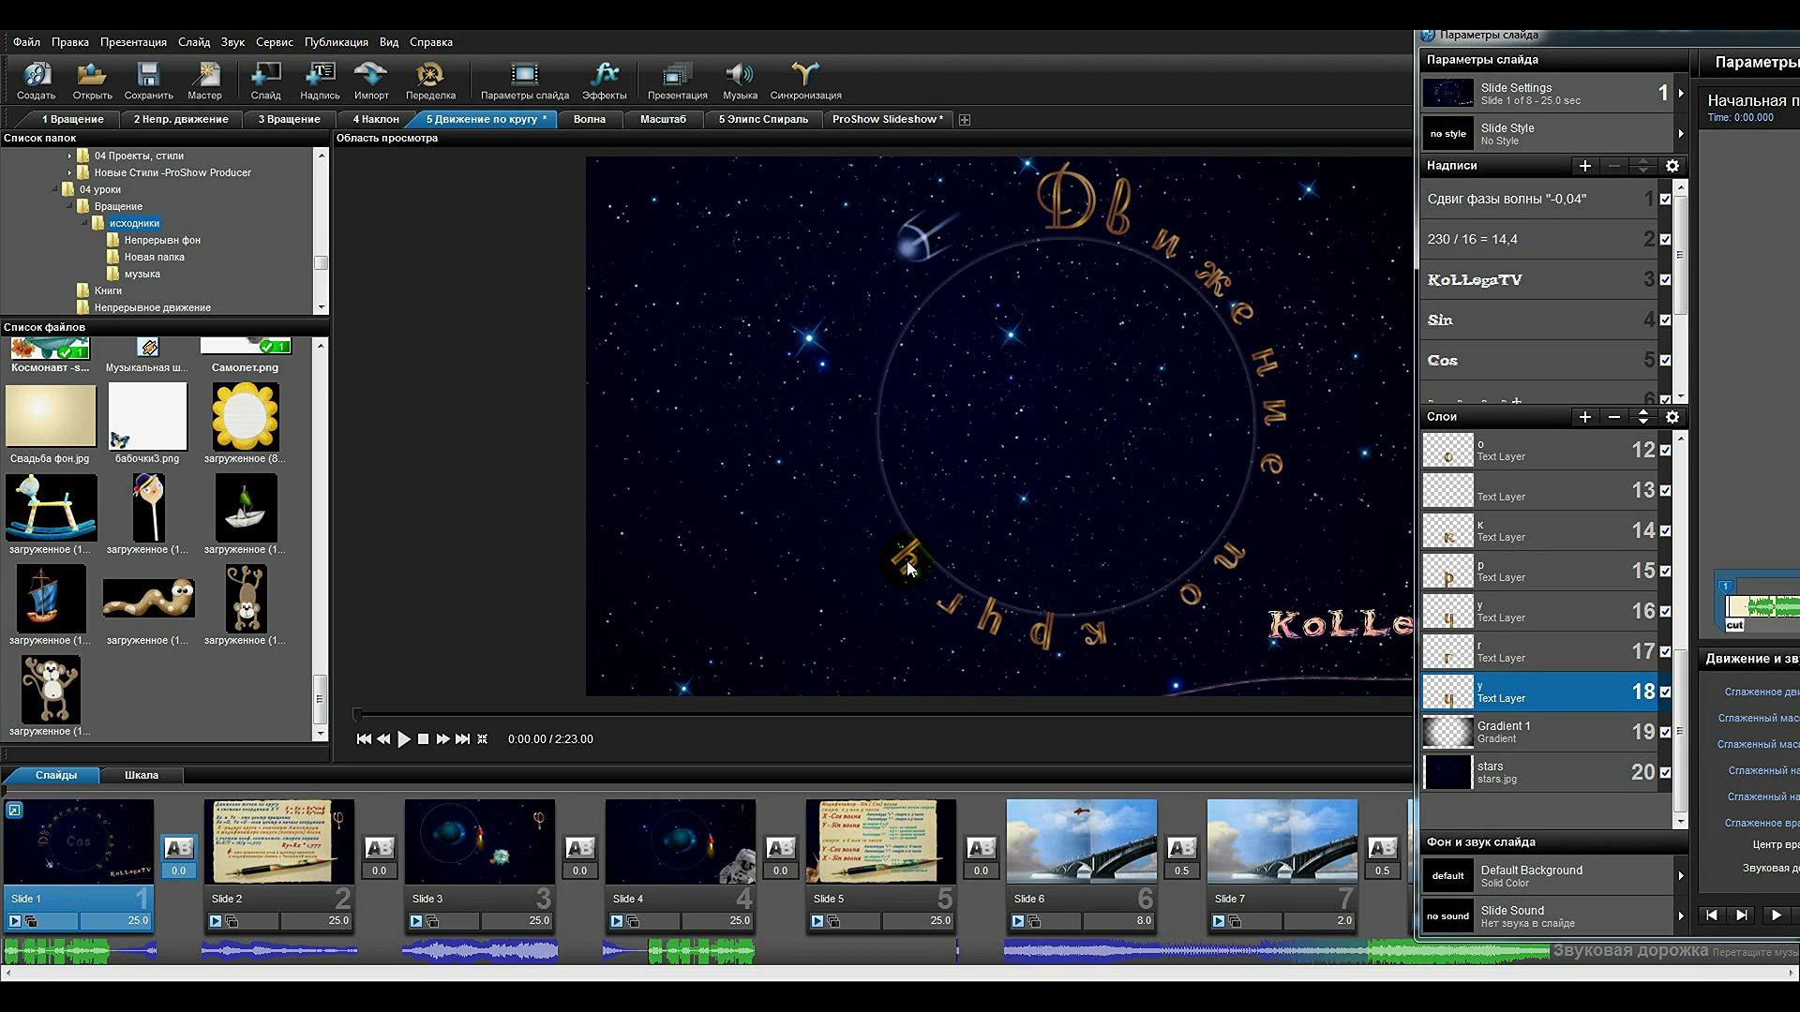
pyautogui.moveTo(1566, 35); pyautogui.dragTo(401, 47)
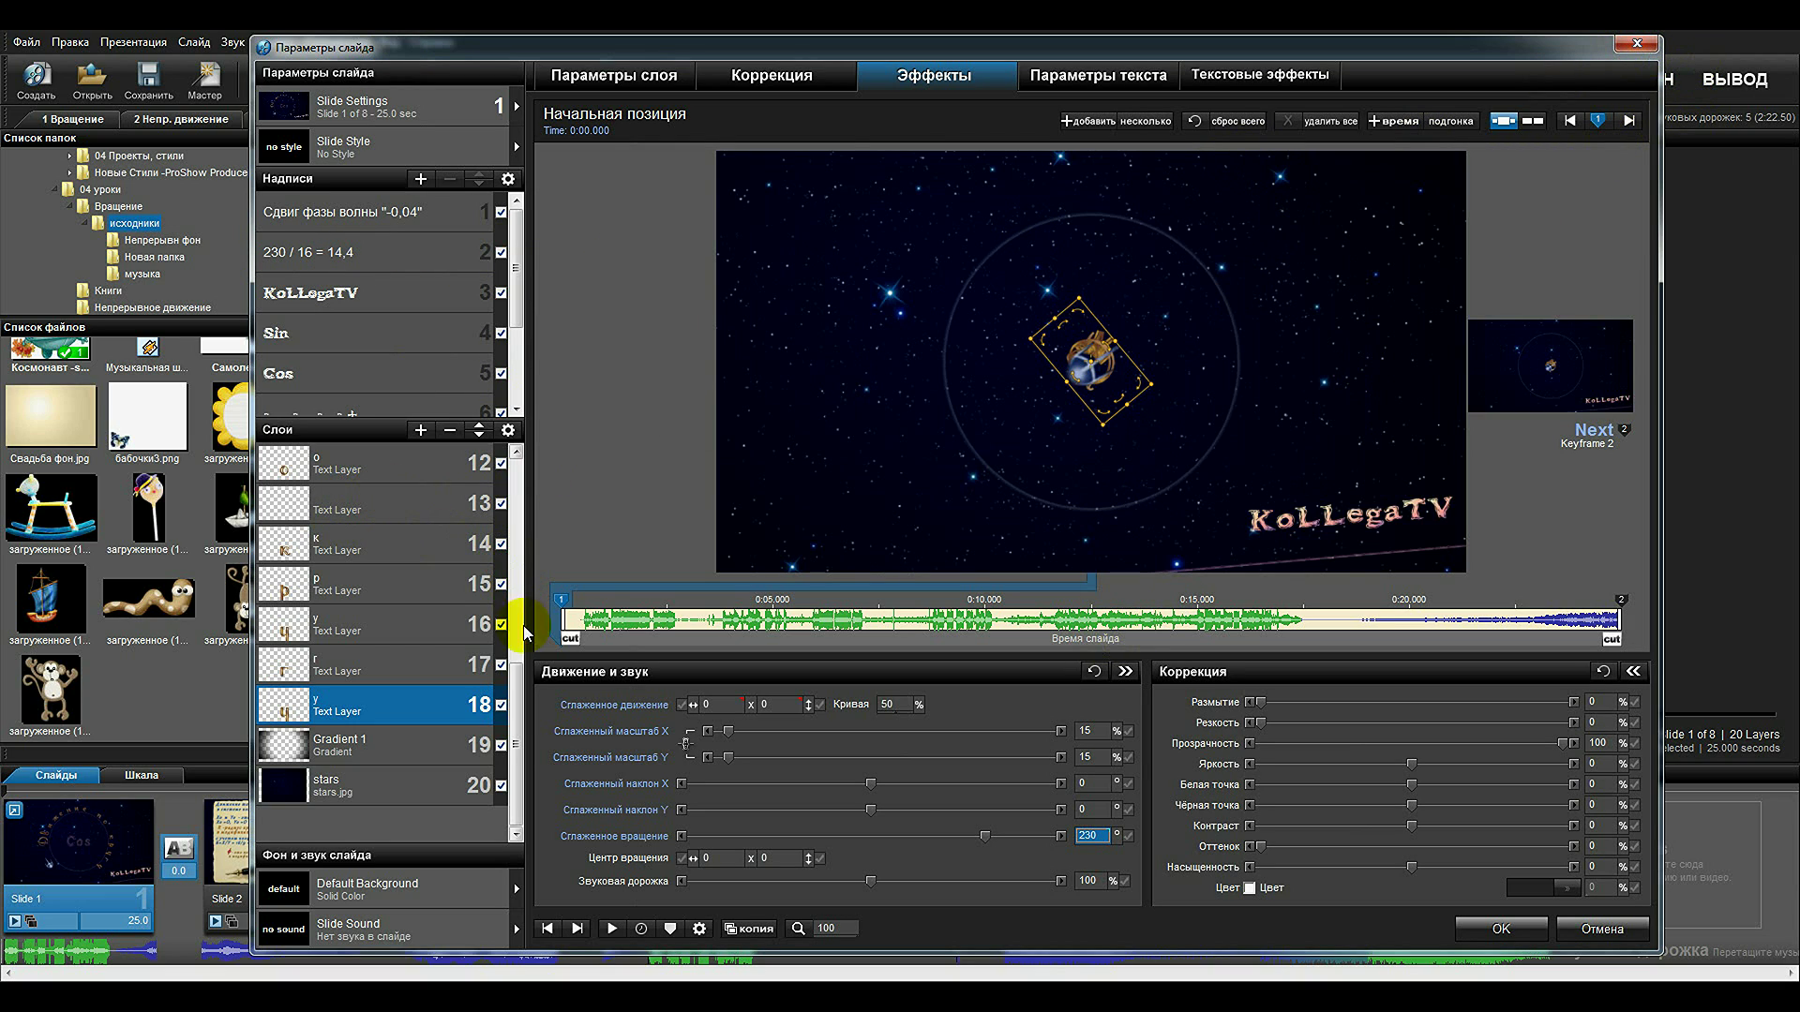
# Check the rotation angles of the "в", "и", "ж" and "е" text layers in rows 3 to 6.
pyautogui.moveTo(514, 715); pyautogui.dragTo(507, 431)
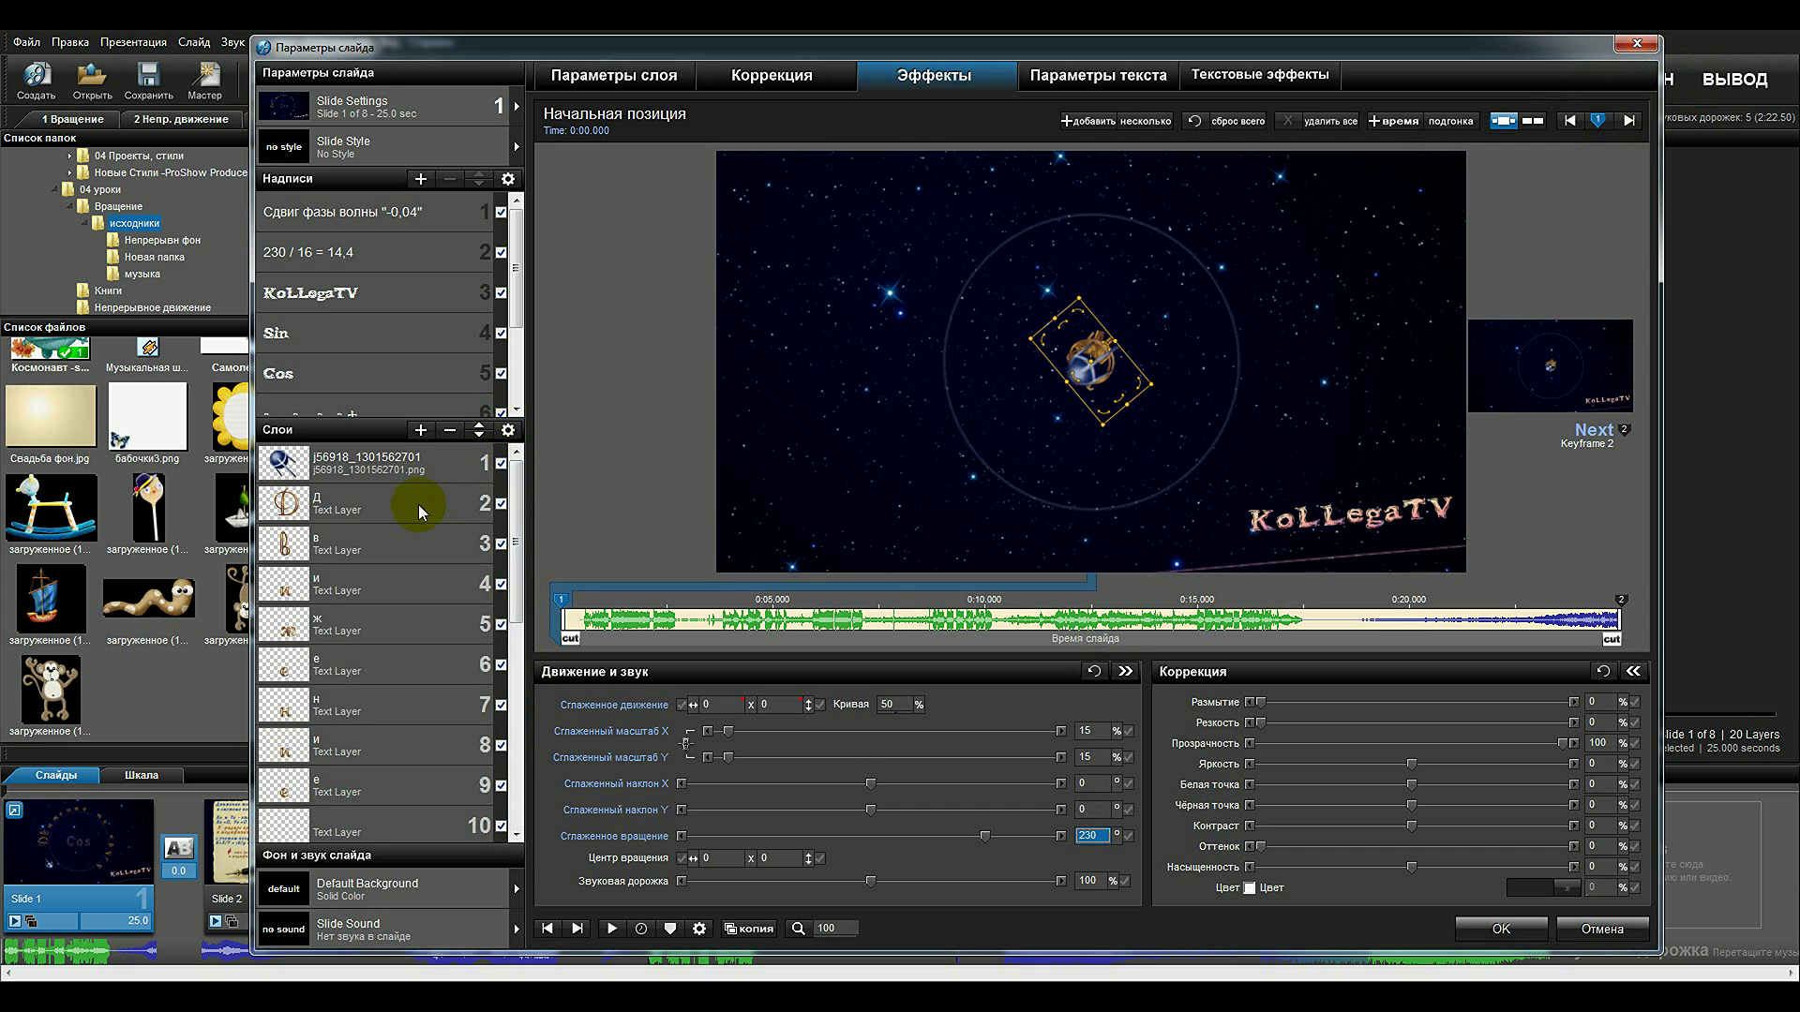
pyautogui.click(403, 547)
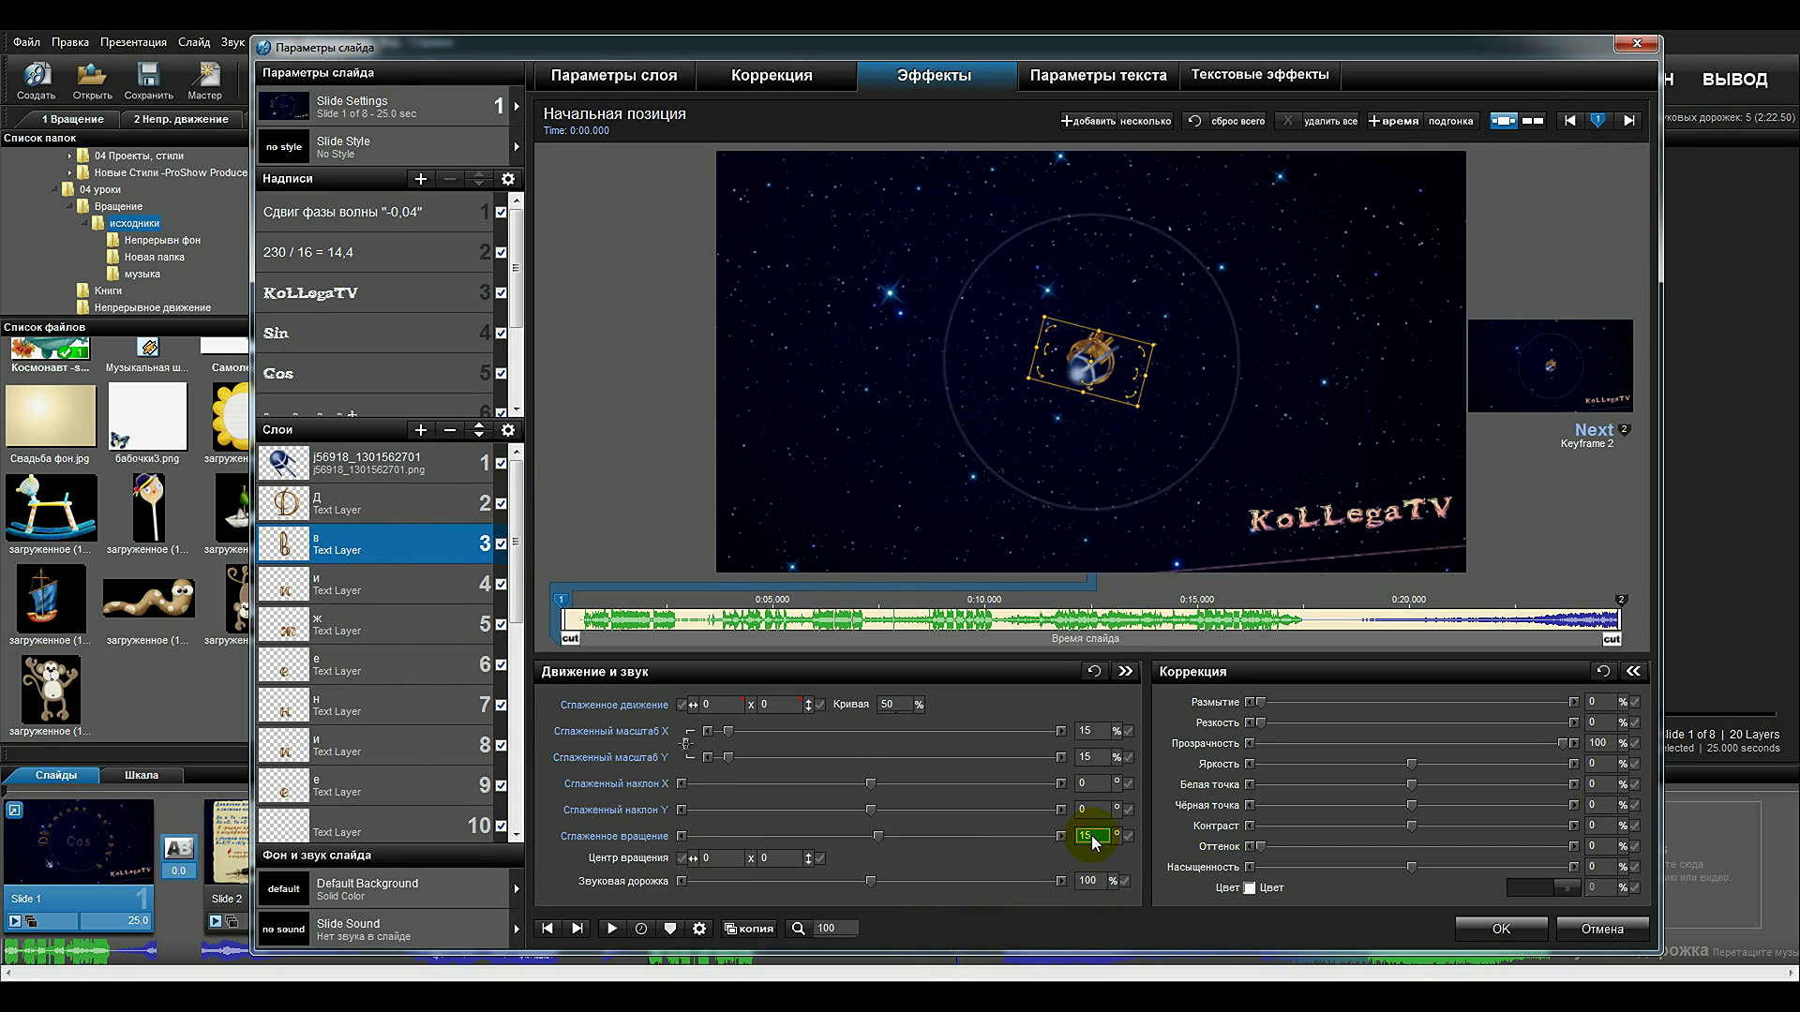
pyautogui.click(405, 587)
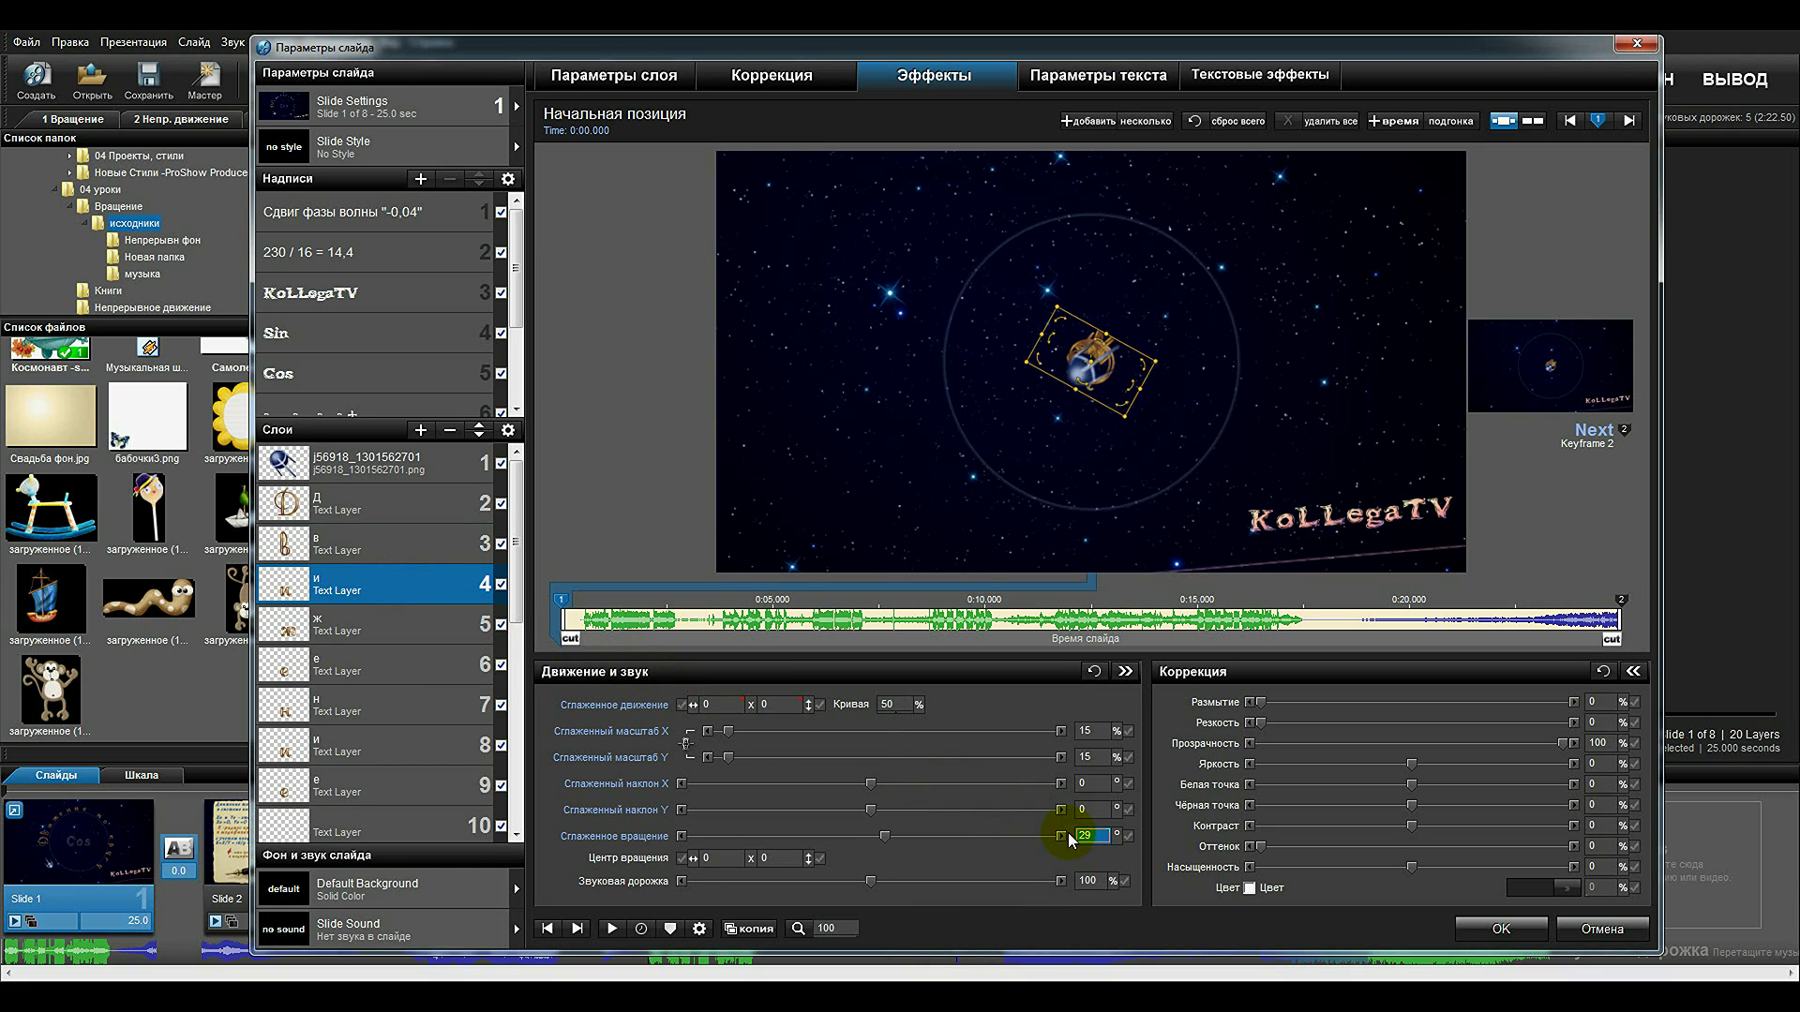
pyautogui.click(352, 622)
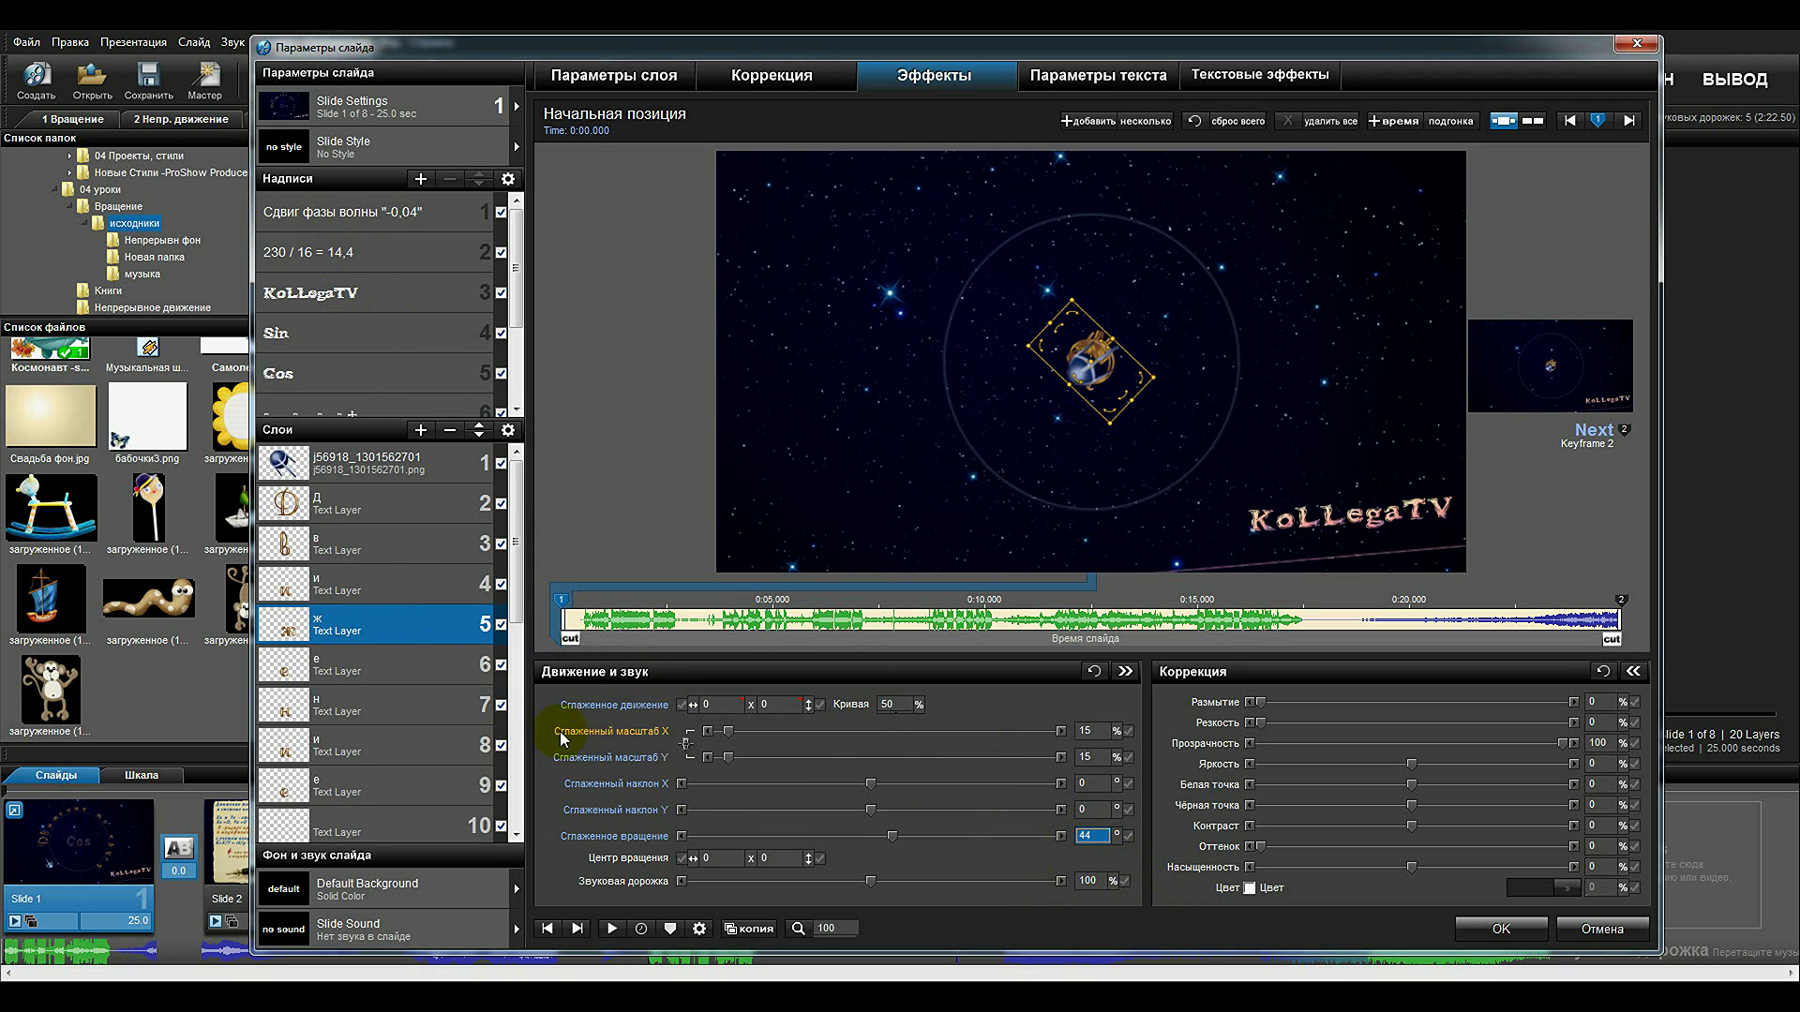
pyautogui.click(411, 675)
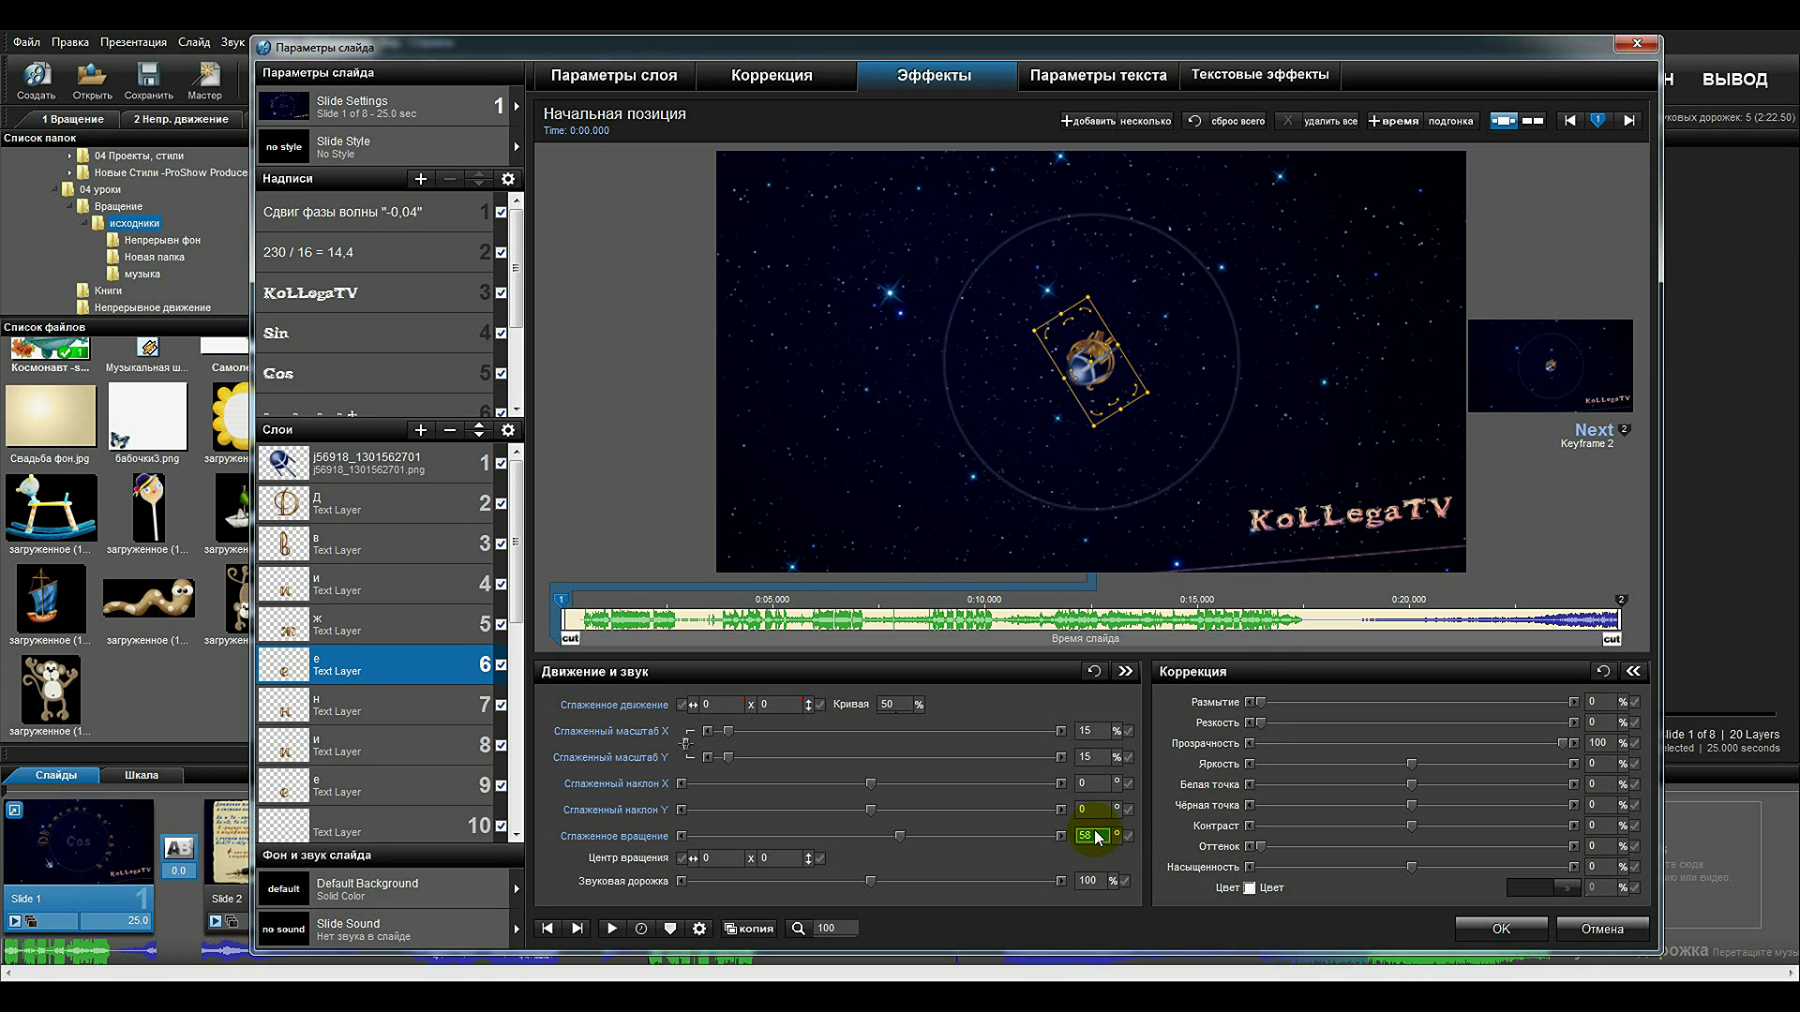
# Check the linear rotation modifier on the "в" text layer in row 3.
pyautogui.click(376, 540)
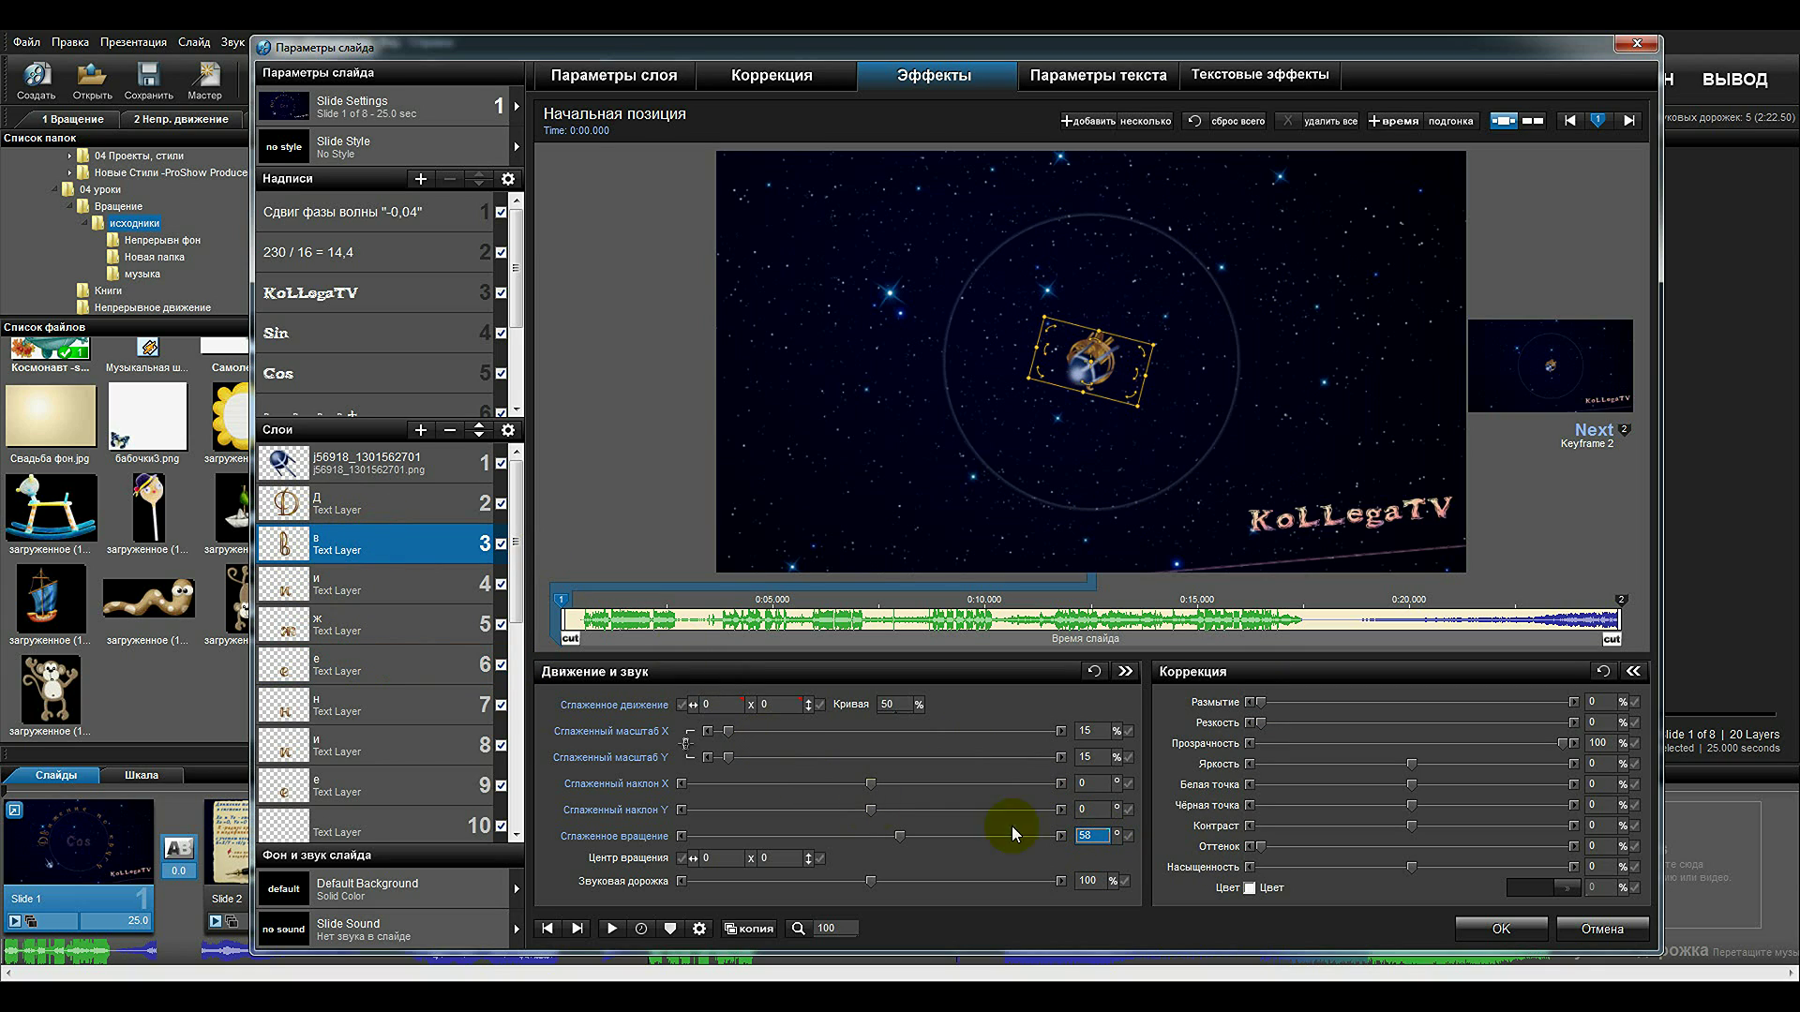
pyautogui.rightClick(1104, 840)
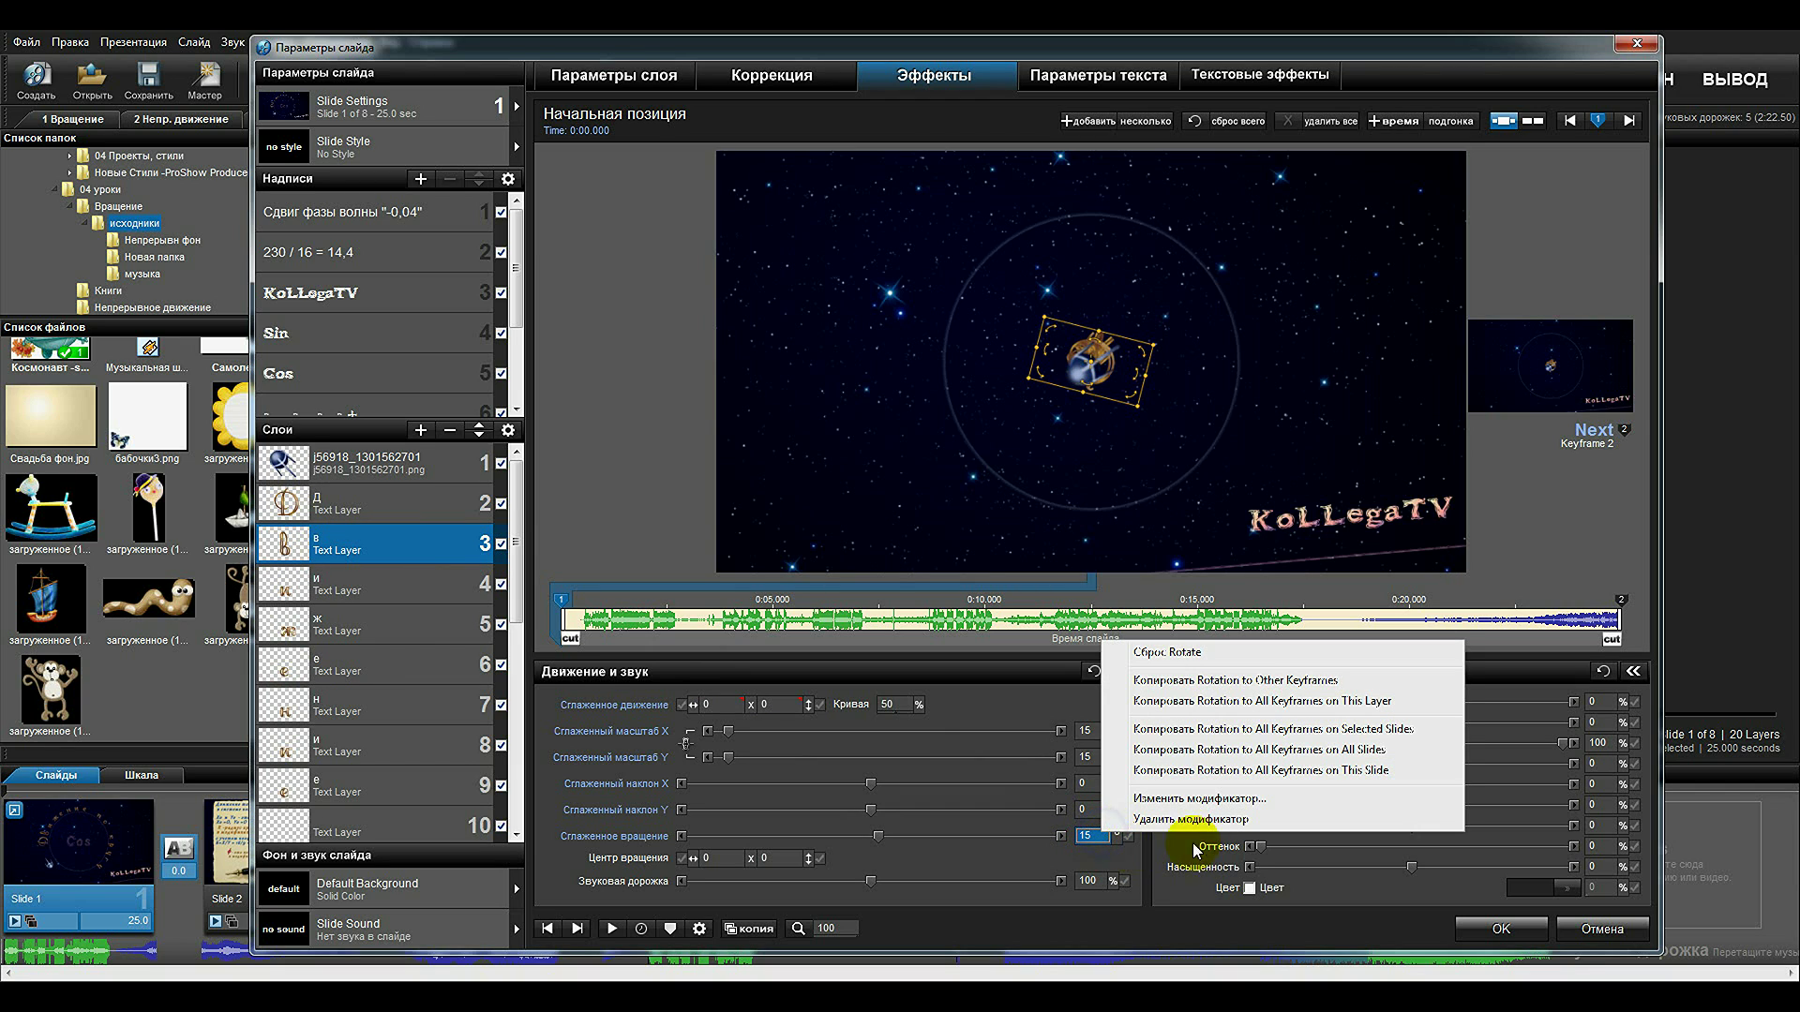
pyautogui.click(1217, 799)
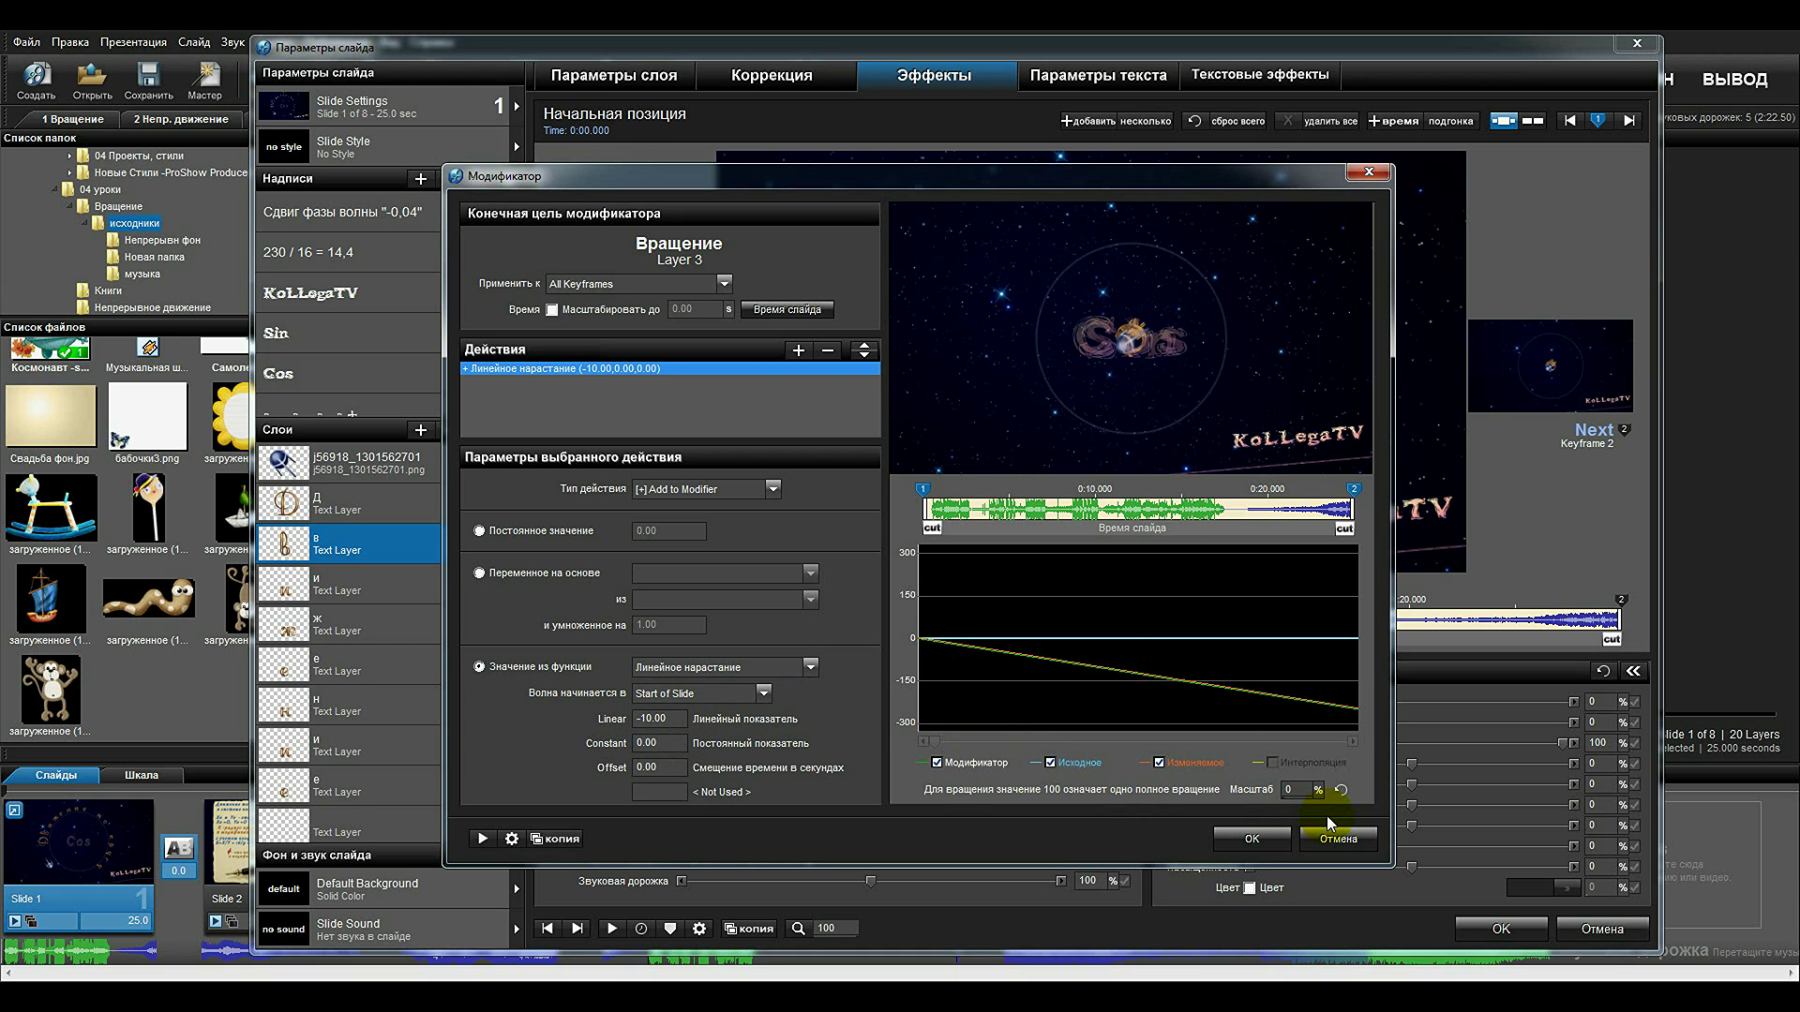
pyautogui.click(1252, 840)
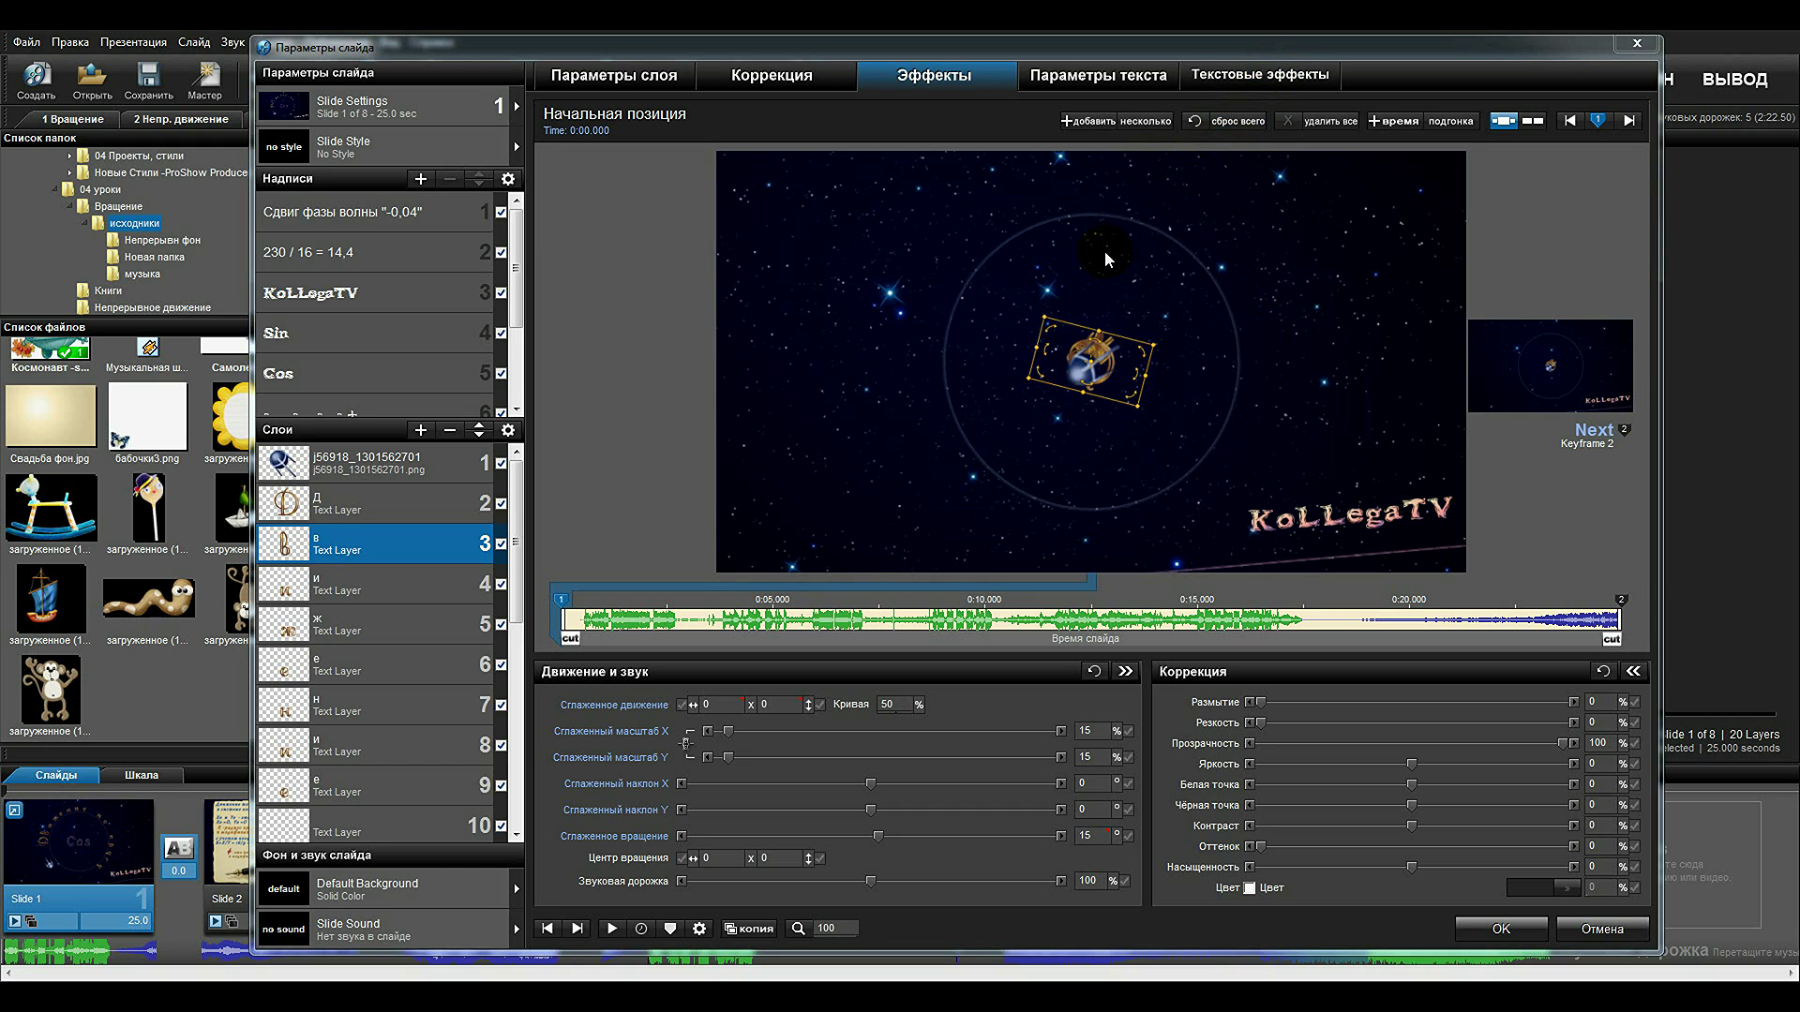
# Check the sine wave phase in the horizontal pan modifier of the "в" text layer.
pyautogui.click(723, 705)
pyautogui.rightClick(723, 709)
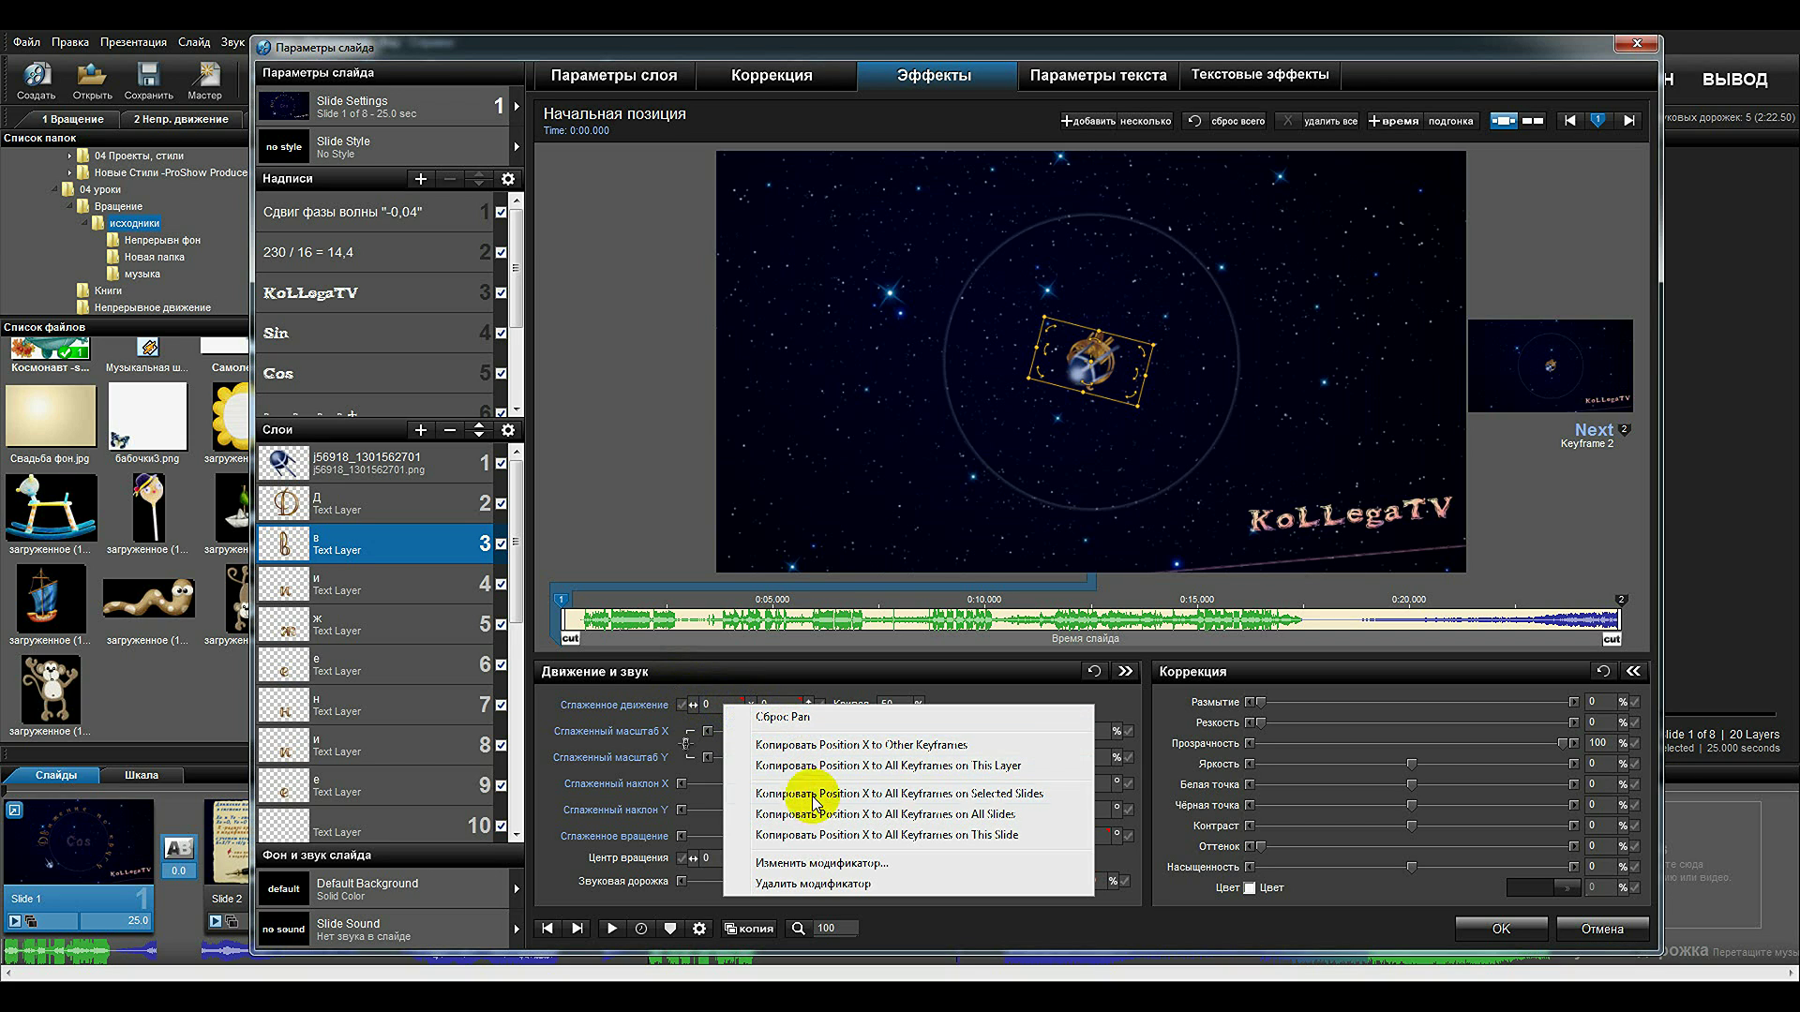
pyautogui.click(803, 856)
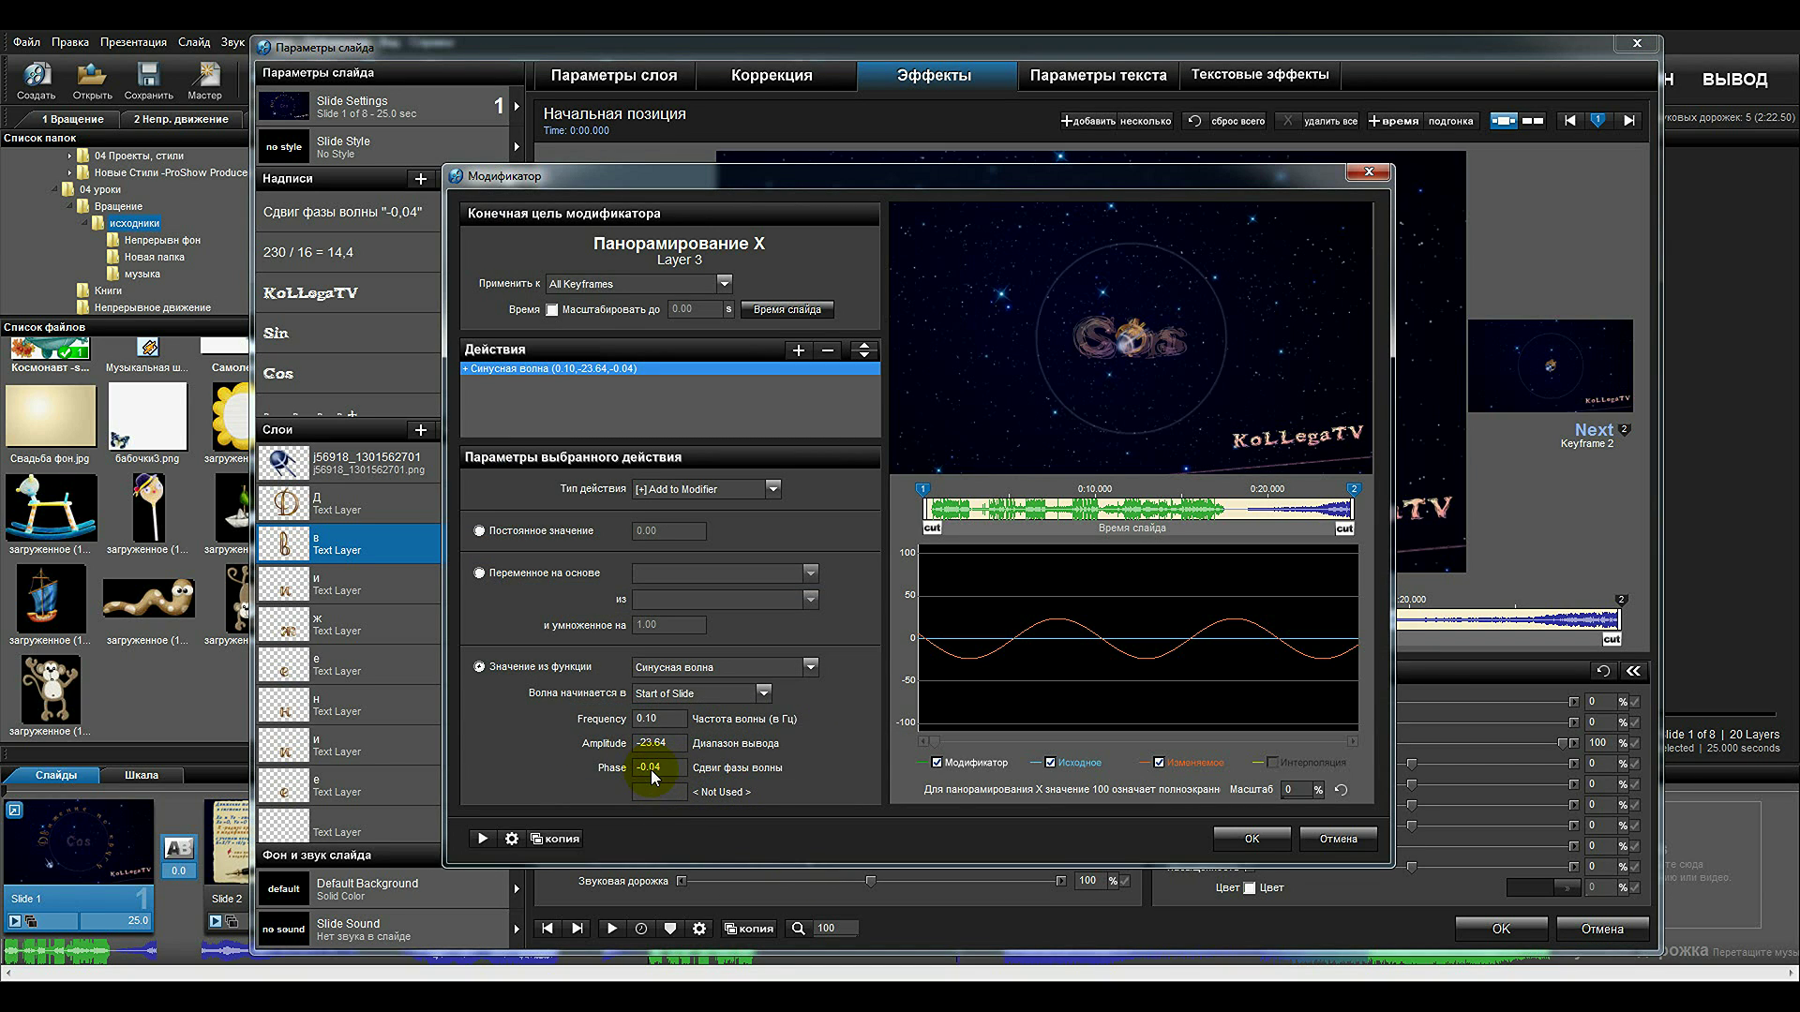
pyautogui.click(1251, 838)
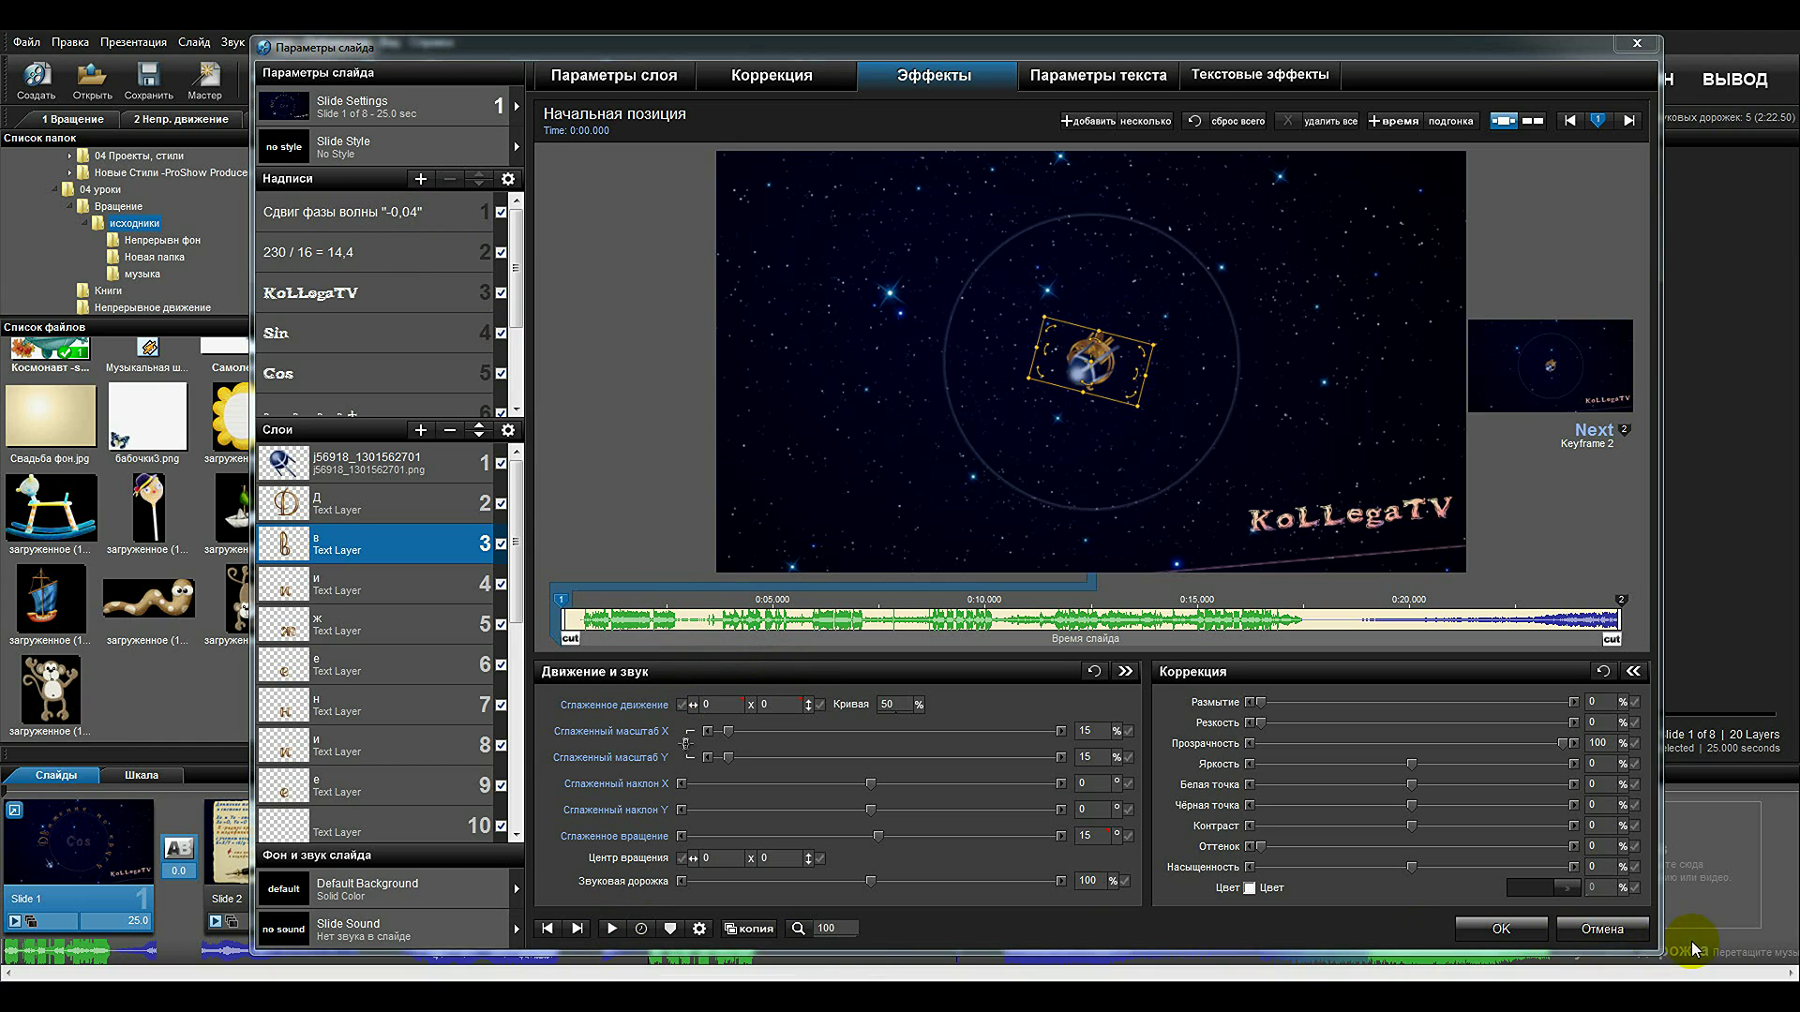
# Preview the circular lettering slide with its options accepted, and play the show from slide 6.
pyautogui.click(610, 929)
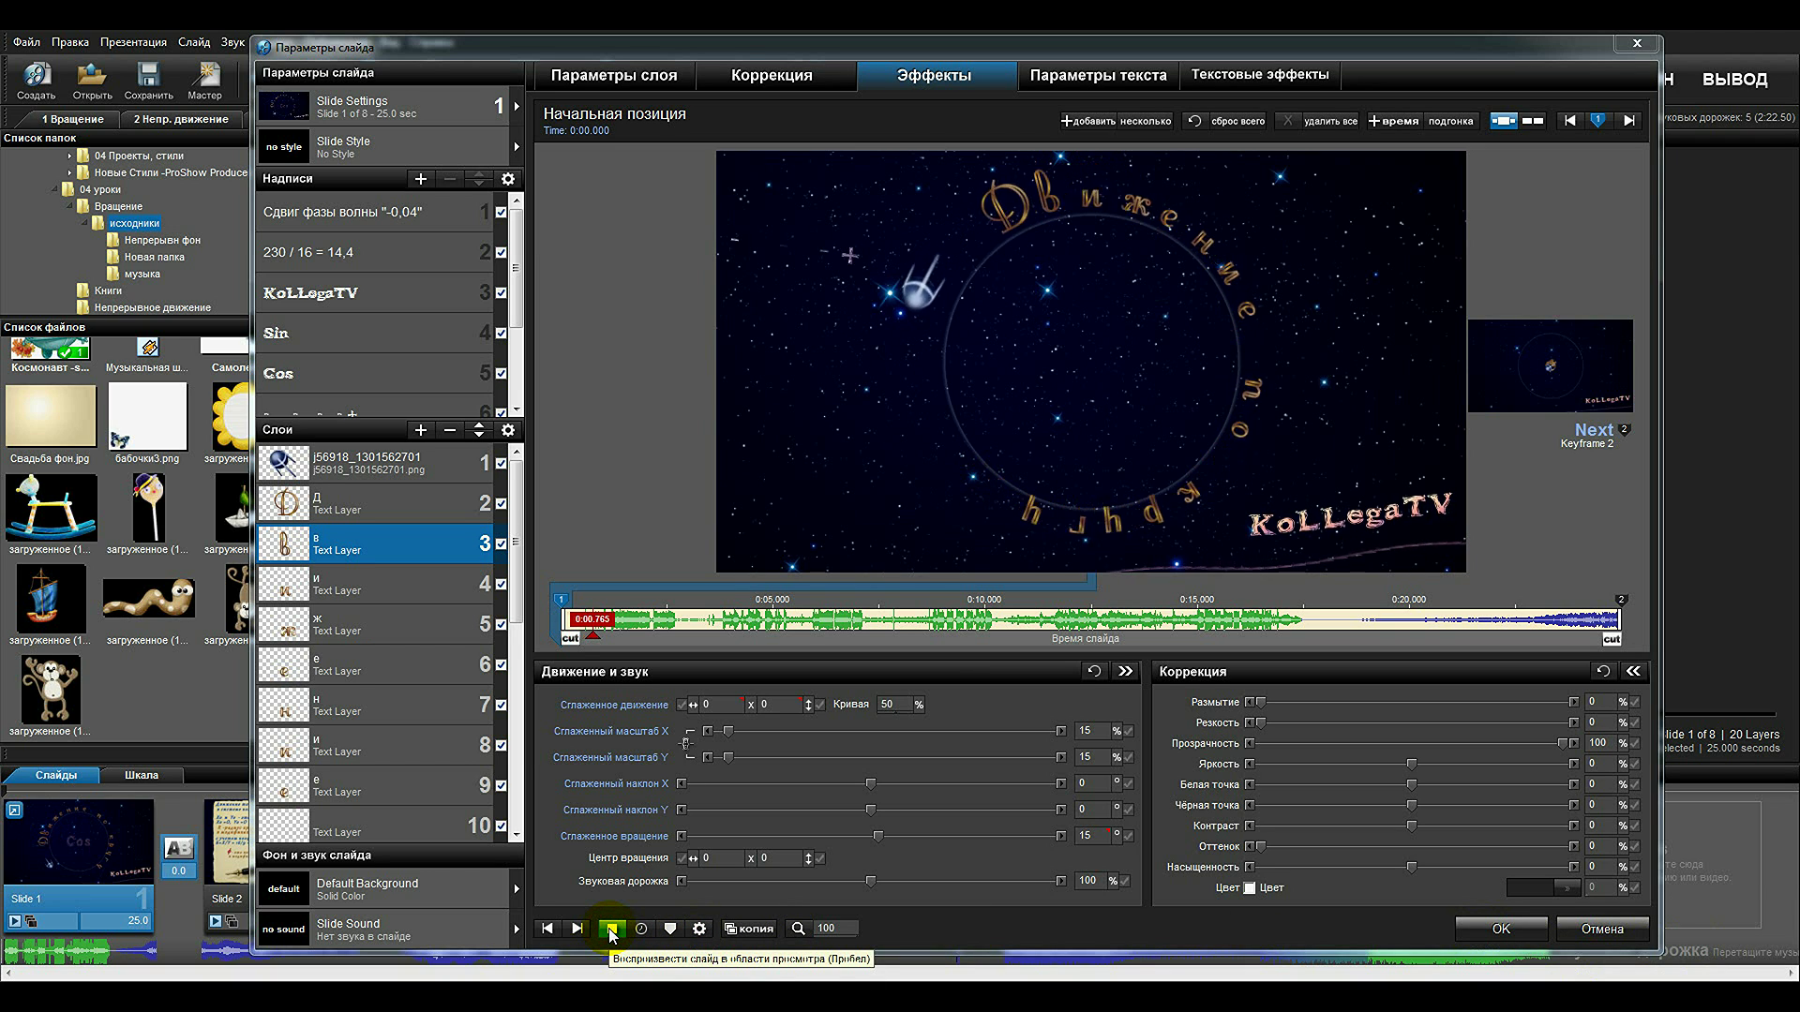
pyautogui.click(1500, 928)
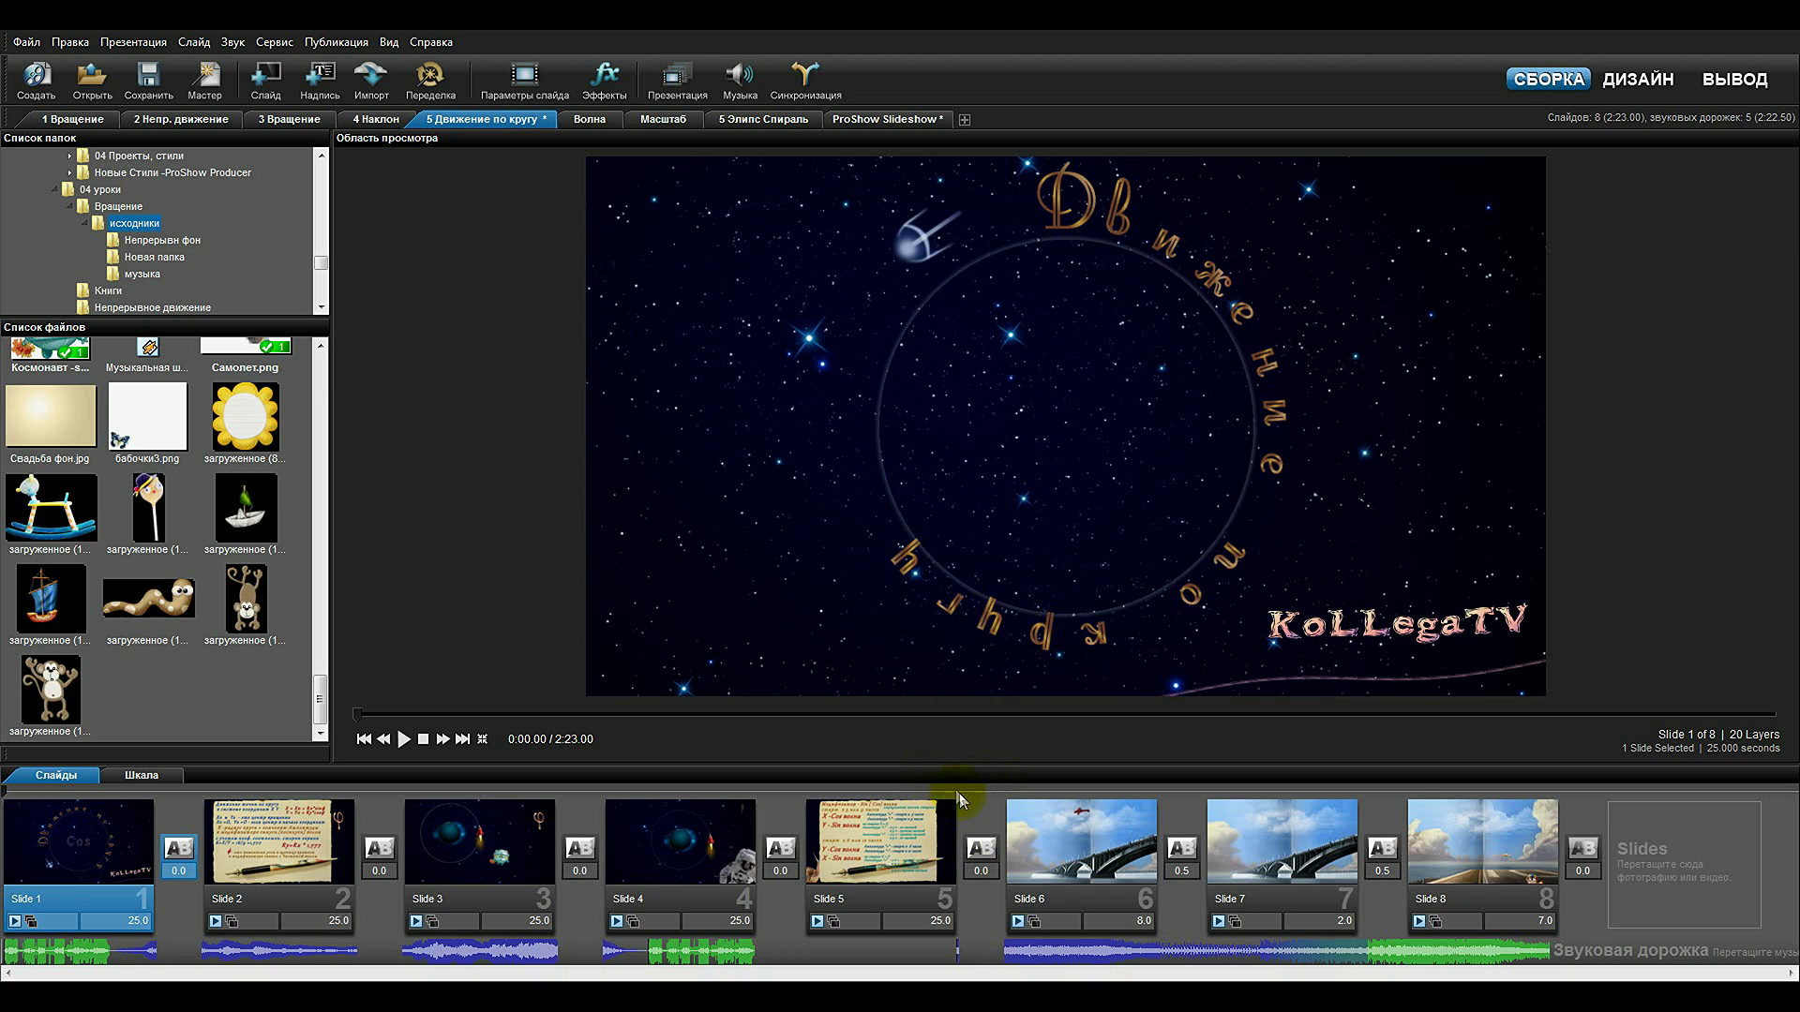
pyautogui.click(1007, 794)
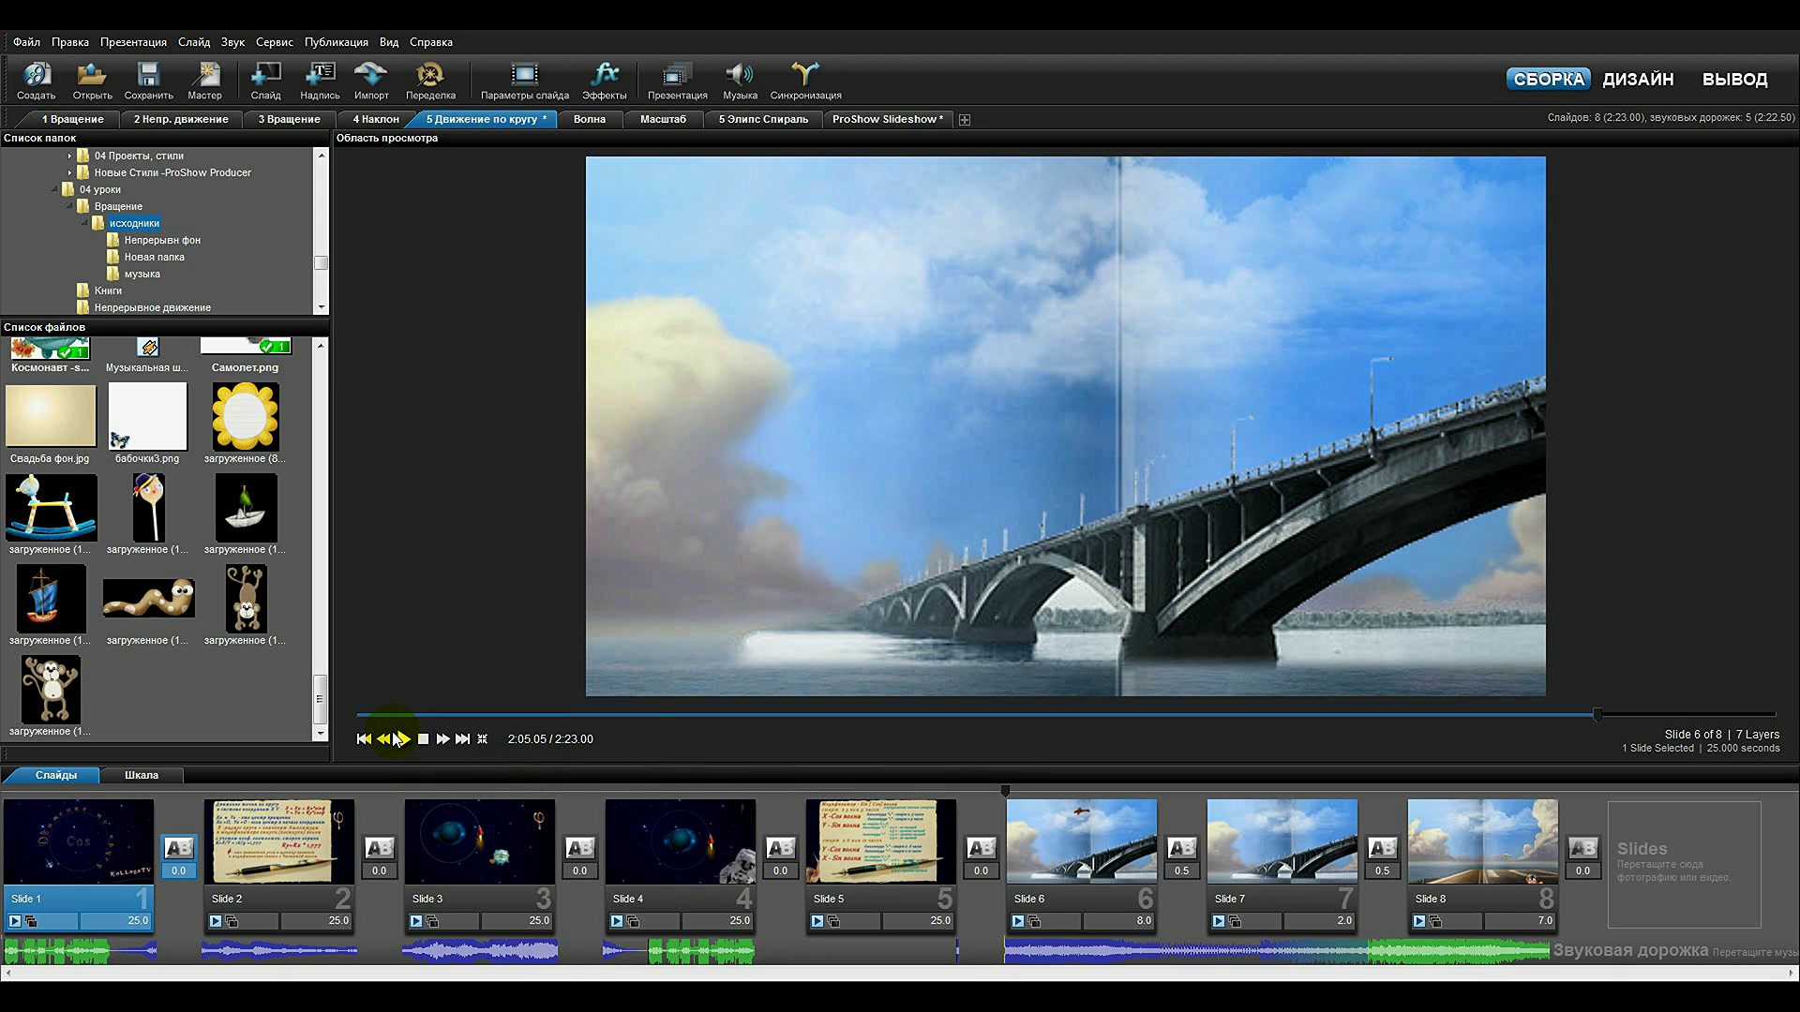
pyautogui.click(399, 740)
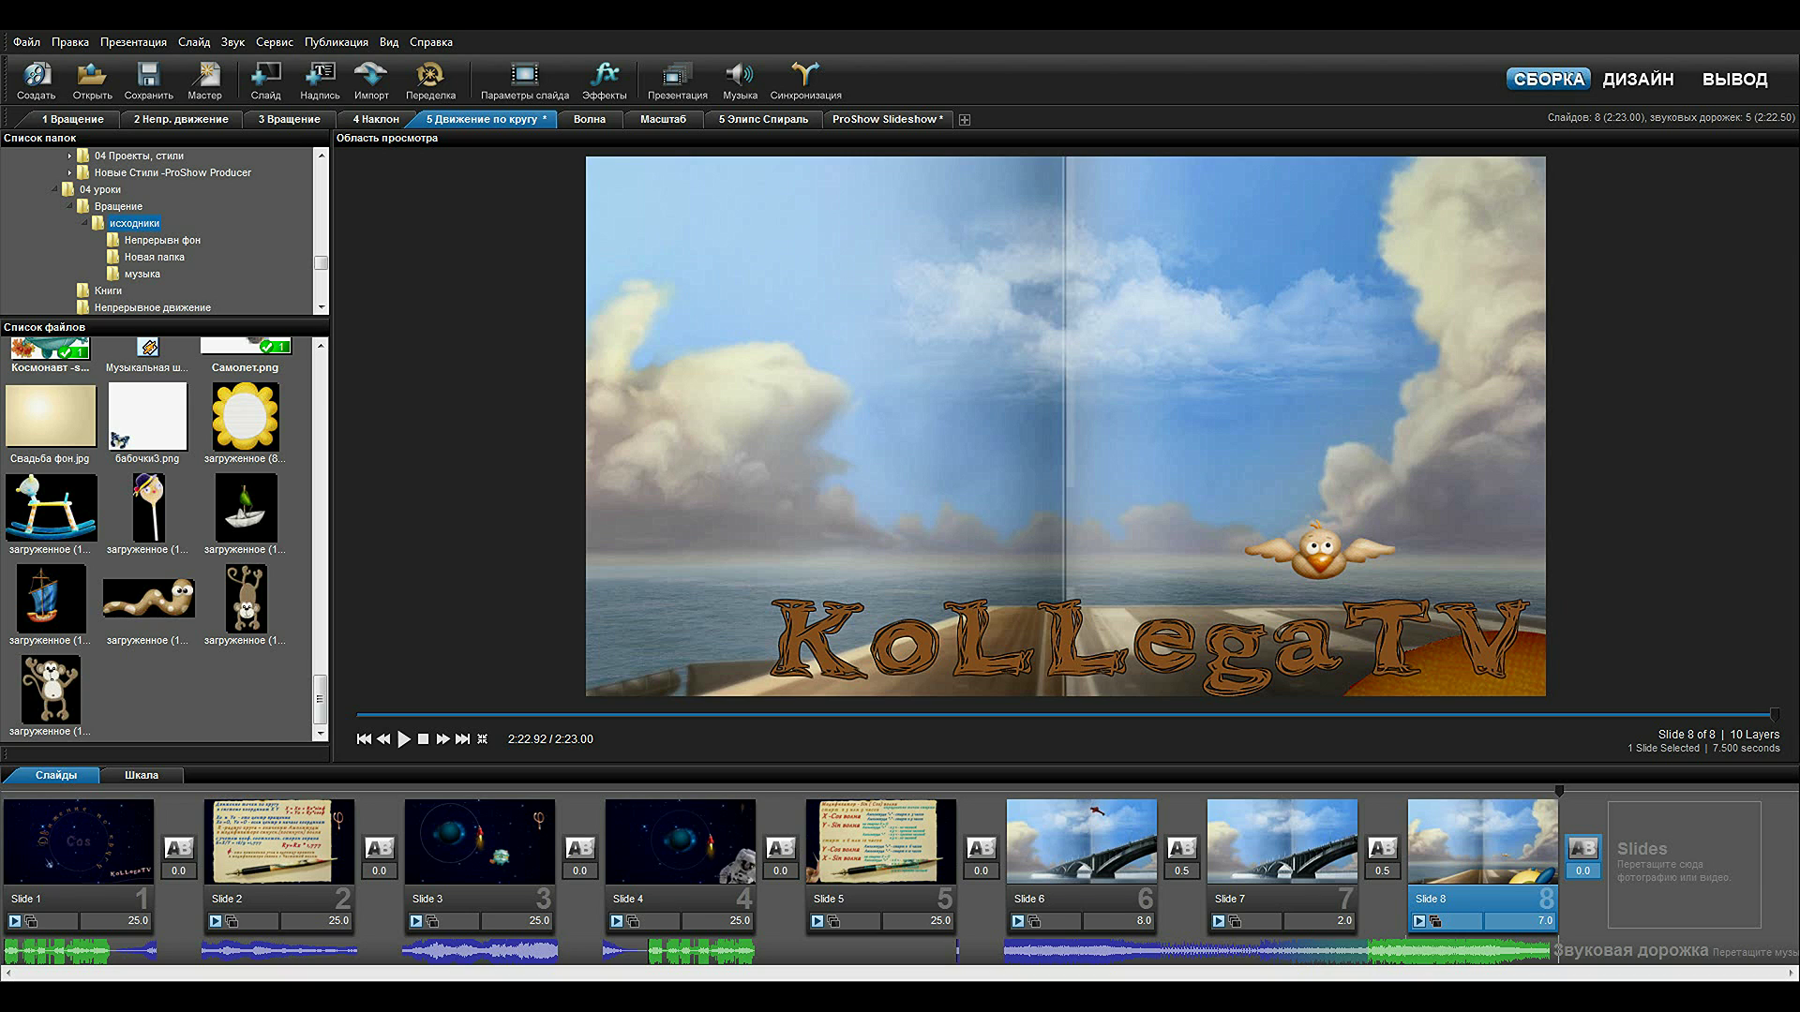
# In slide 6's options, make the hidden Gradient 1 circle layer visible and scrub through the airplane's flight up to keyframe 2.
pyautogui.doubleClick(1065, 848)
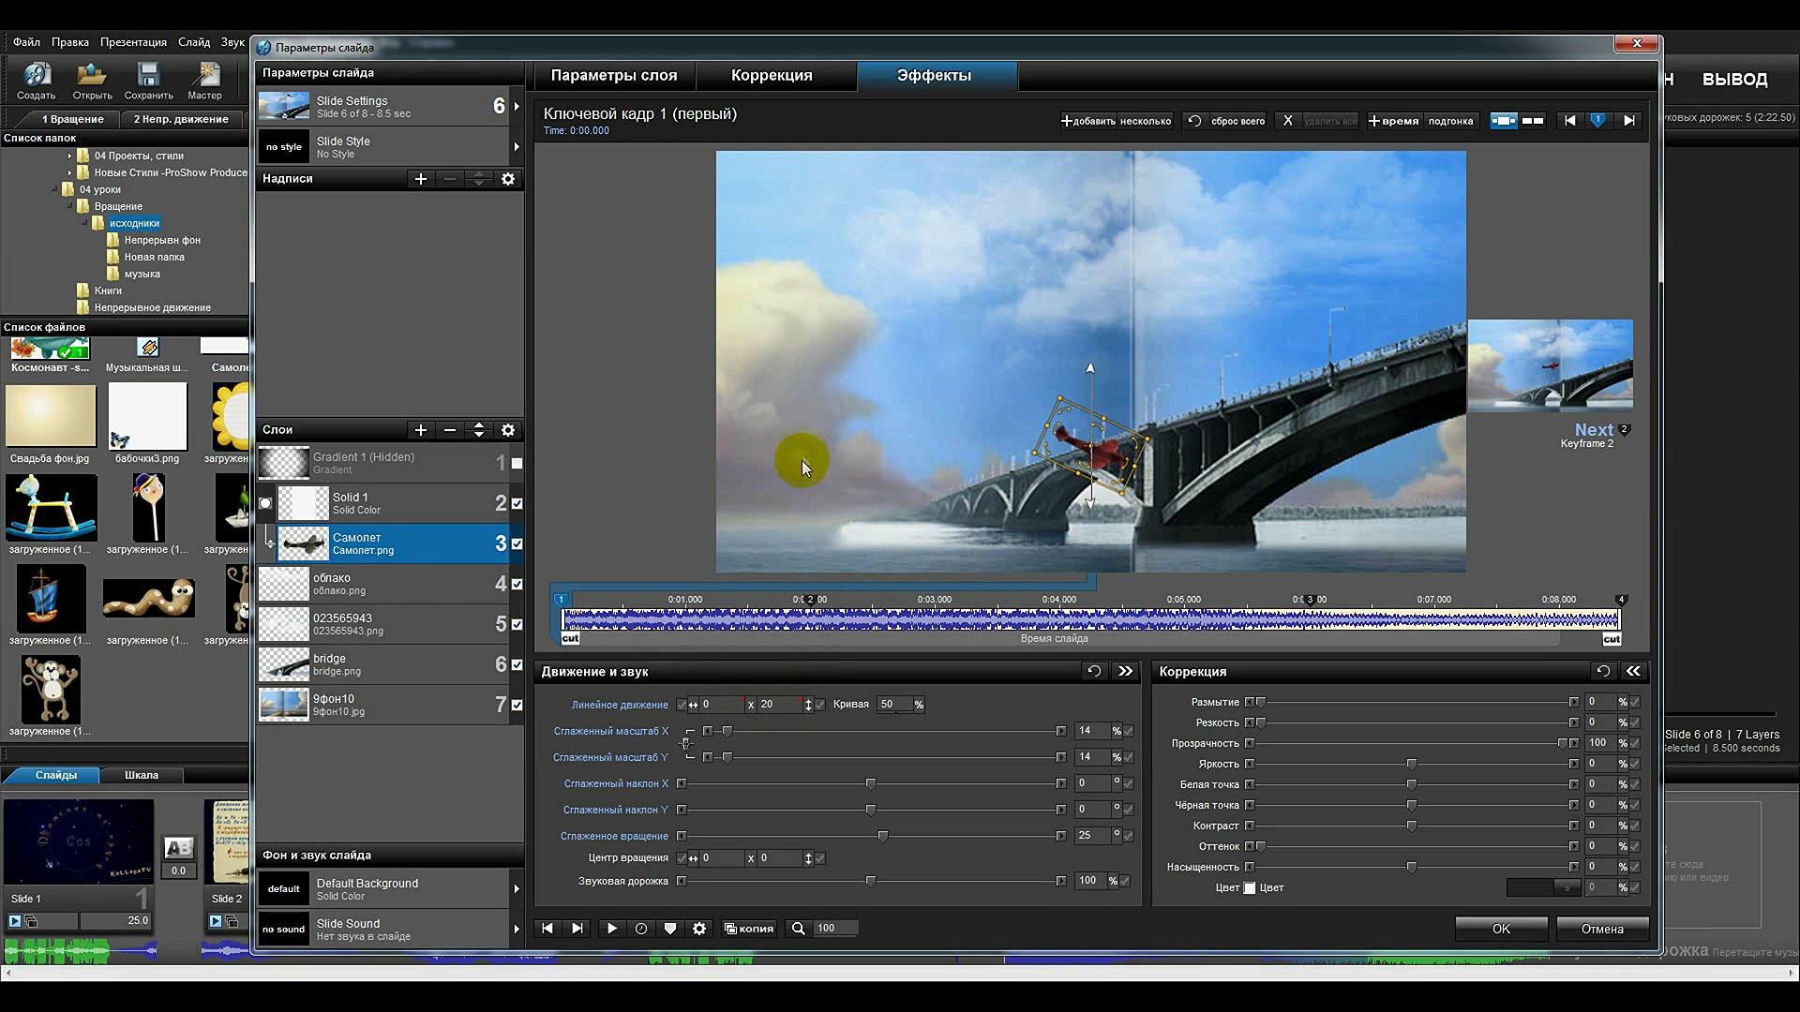
pyautogui.click(516, 464)
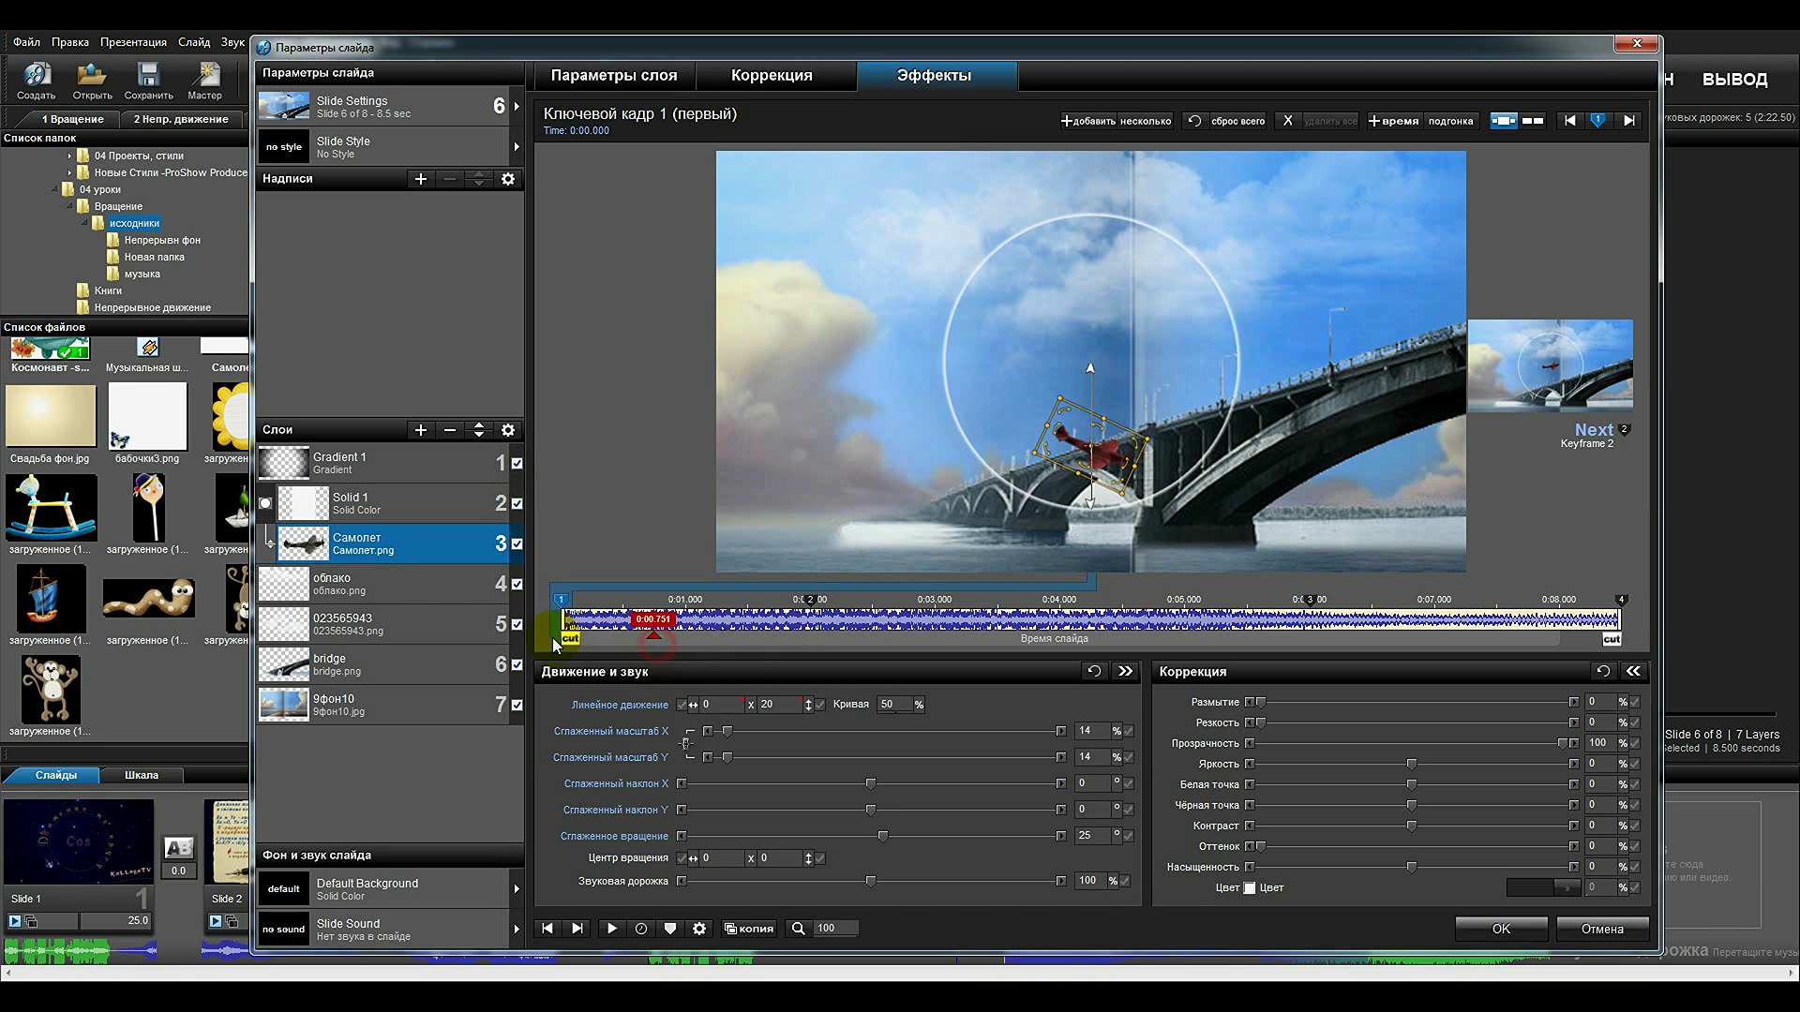
pyautogui.moveTo(553, 637)
pyautogui.mouseDown()
pyautogui.moveTo(1095, 644)
pyautogui.moveTo(1312, 716)
pyautogui.mouseUp()
pyautogui.click(812, 609)
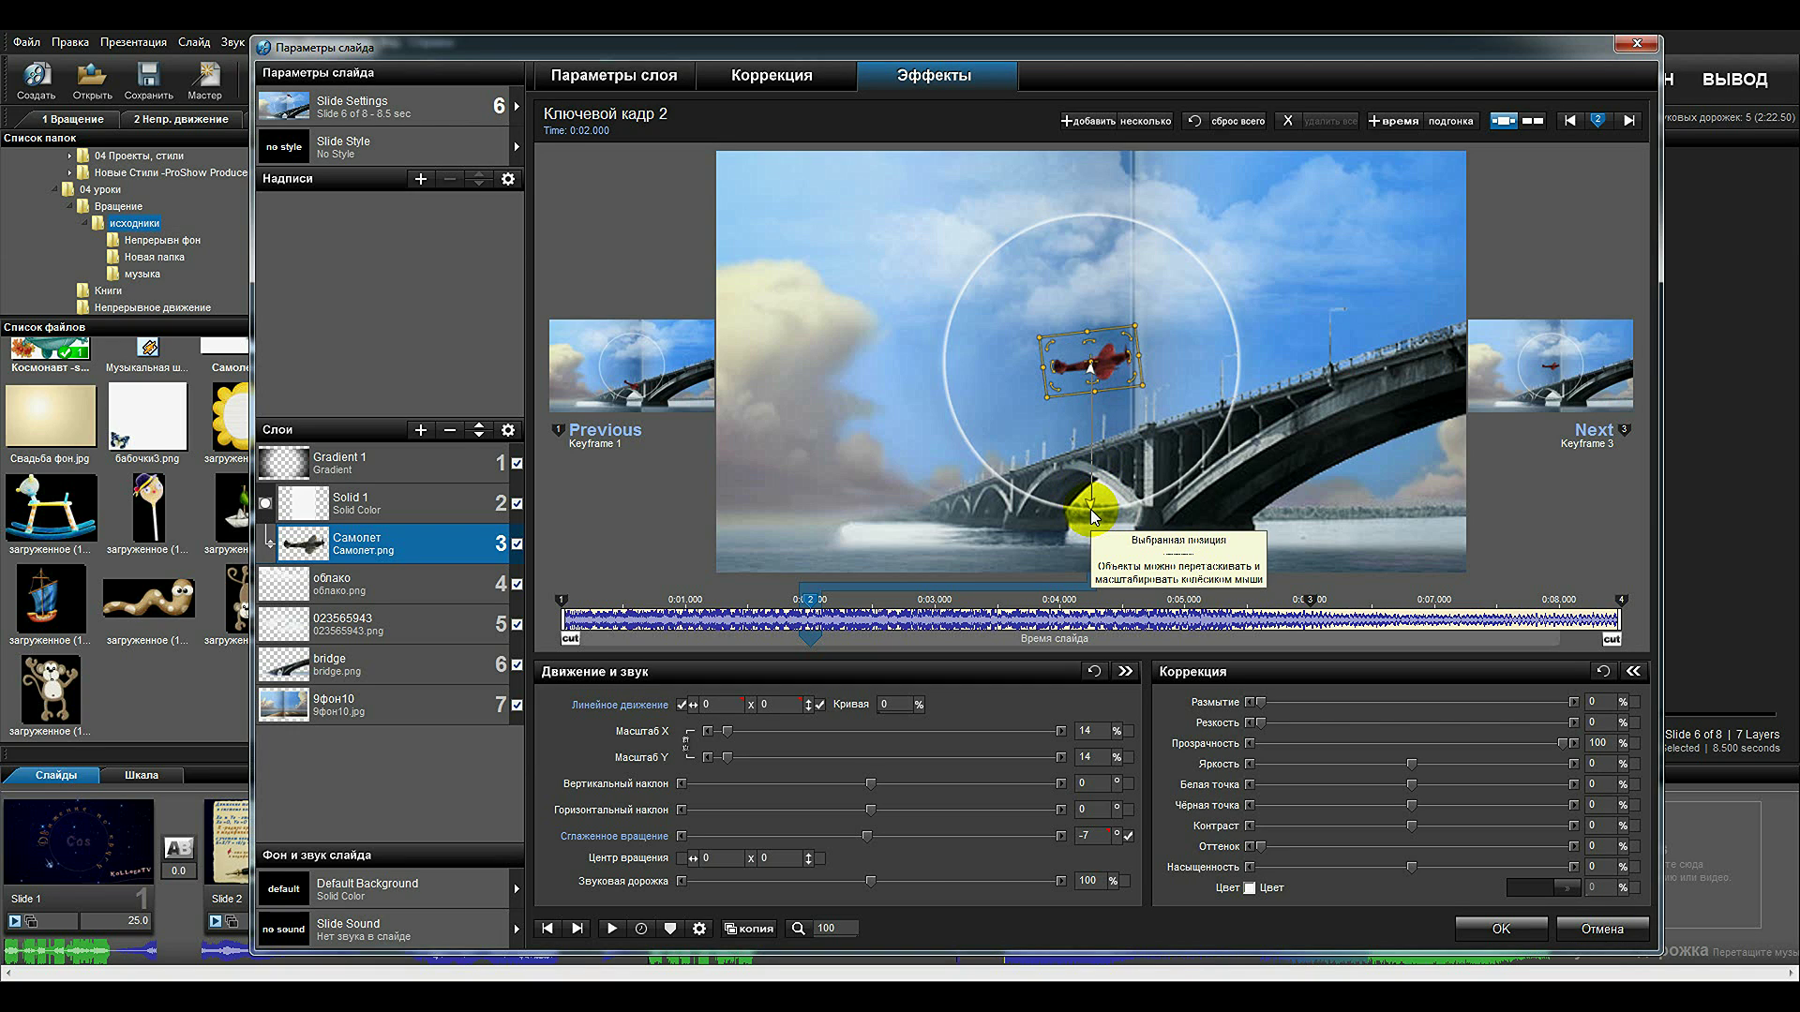
# Check the actions in the airplane layer's horizontal pan modifier for keyframe 1.
pyautogui.click(565, 605)
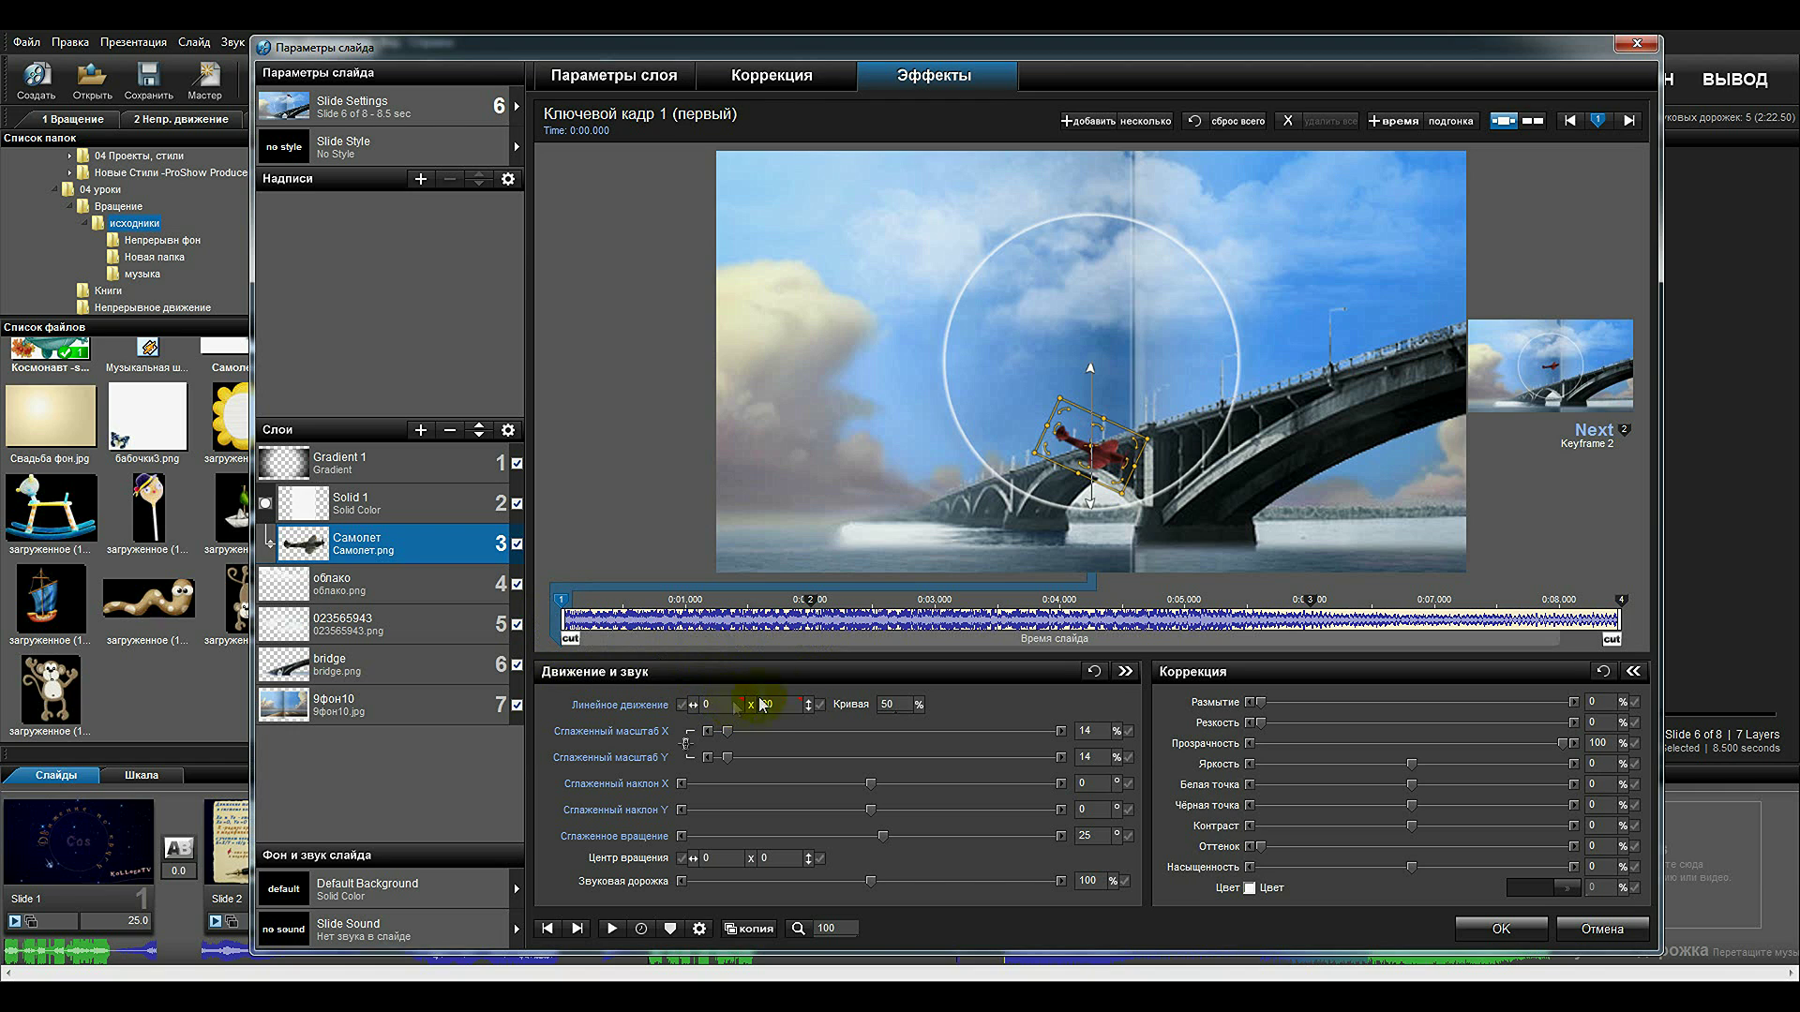
pyautogui.rightClick(735, 710)
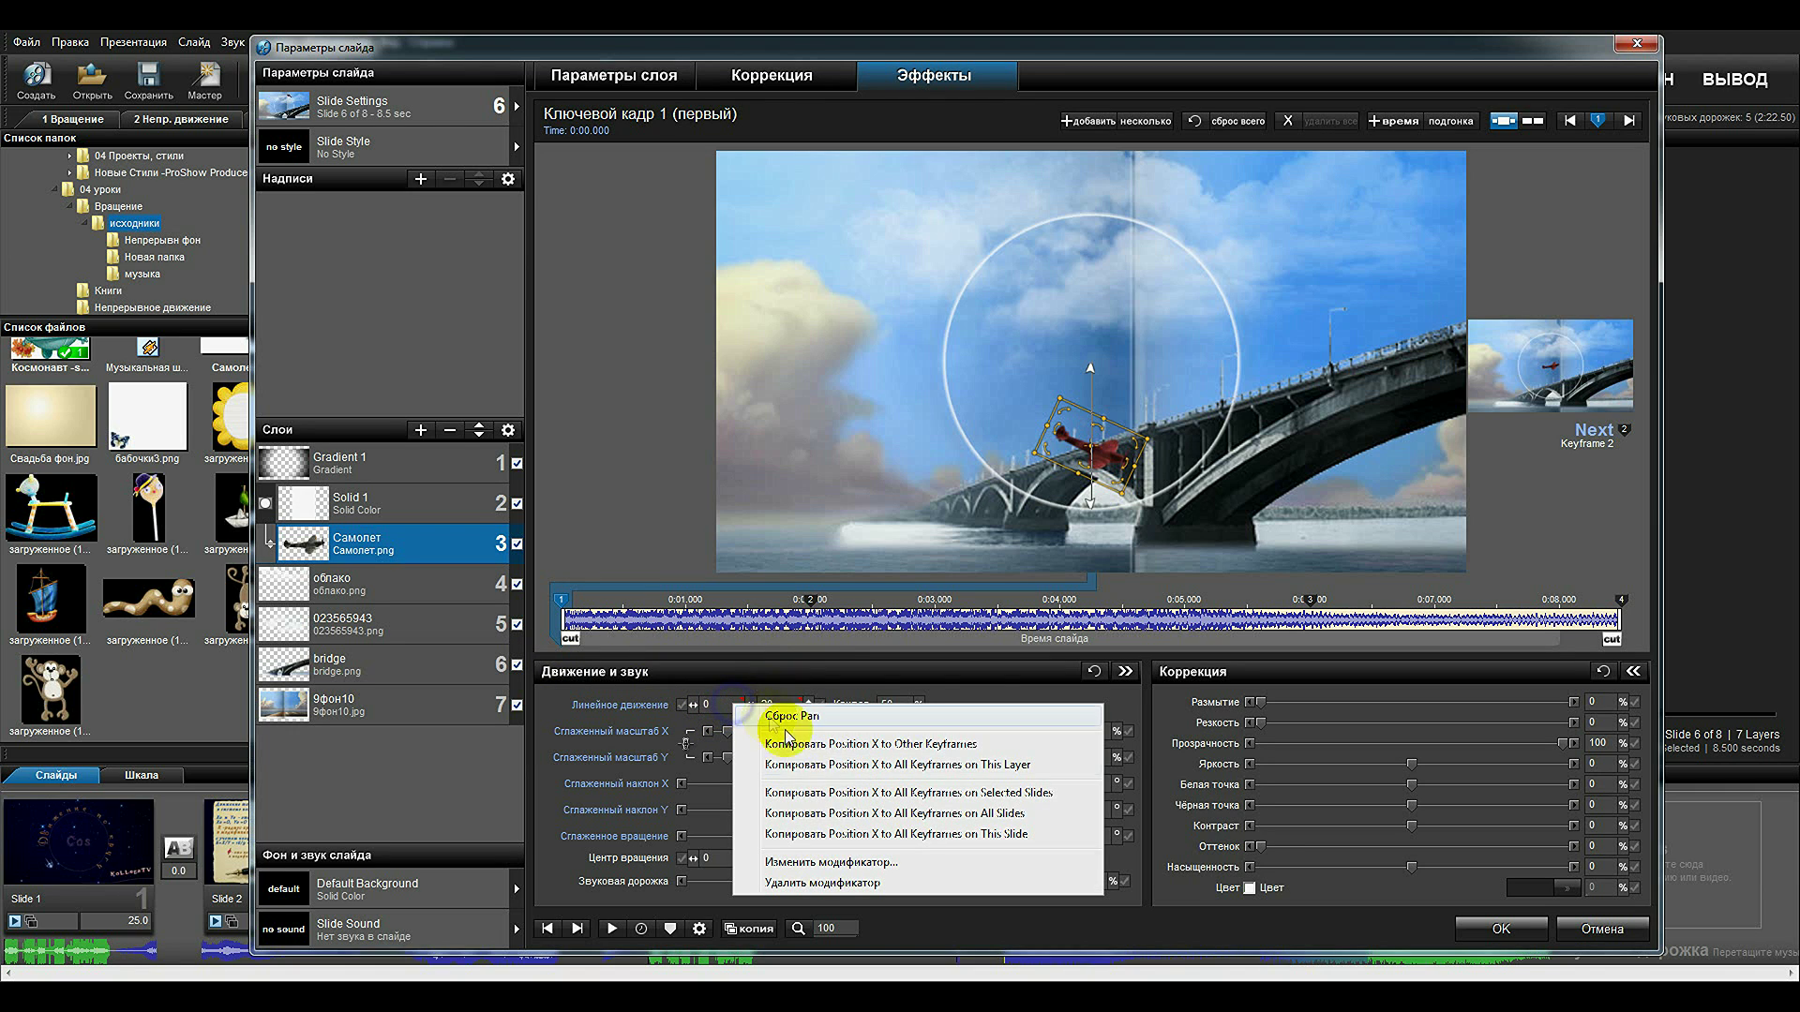
pyautogui.click(825, 856)
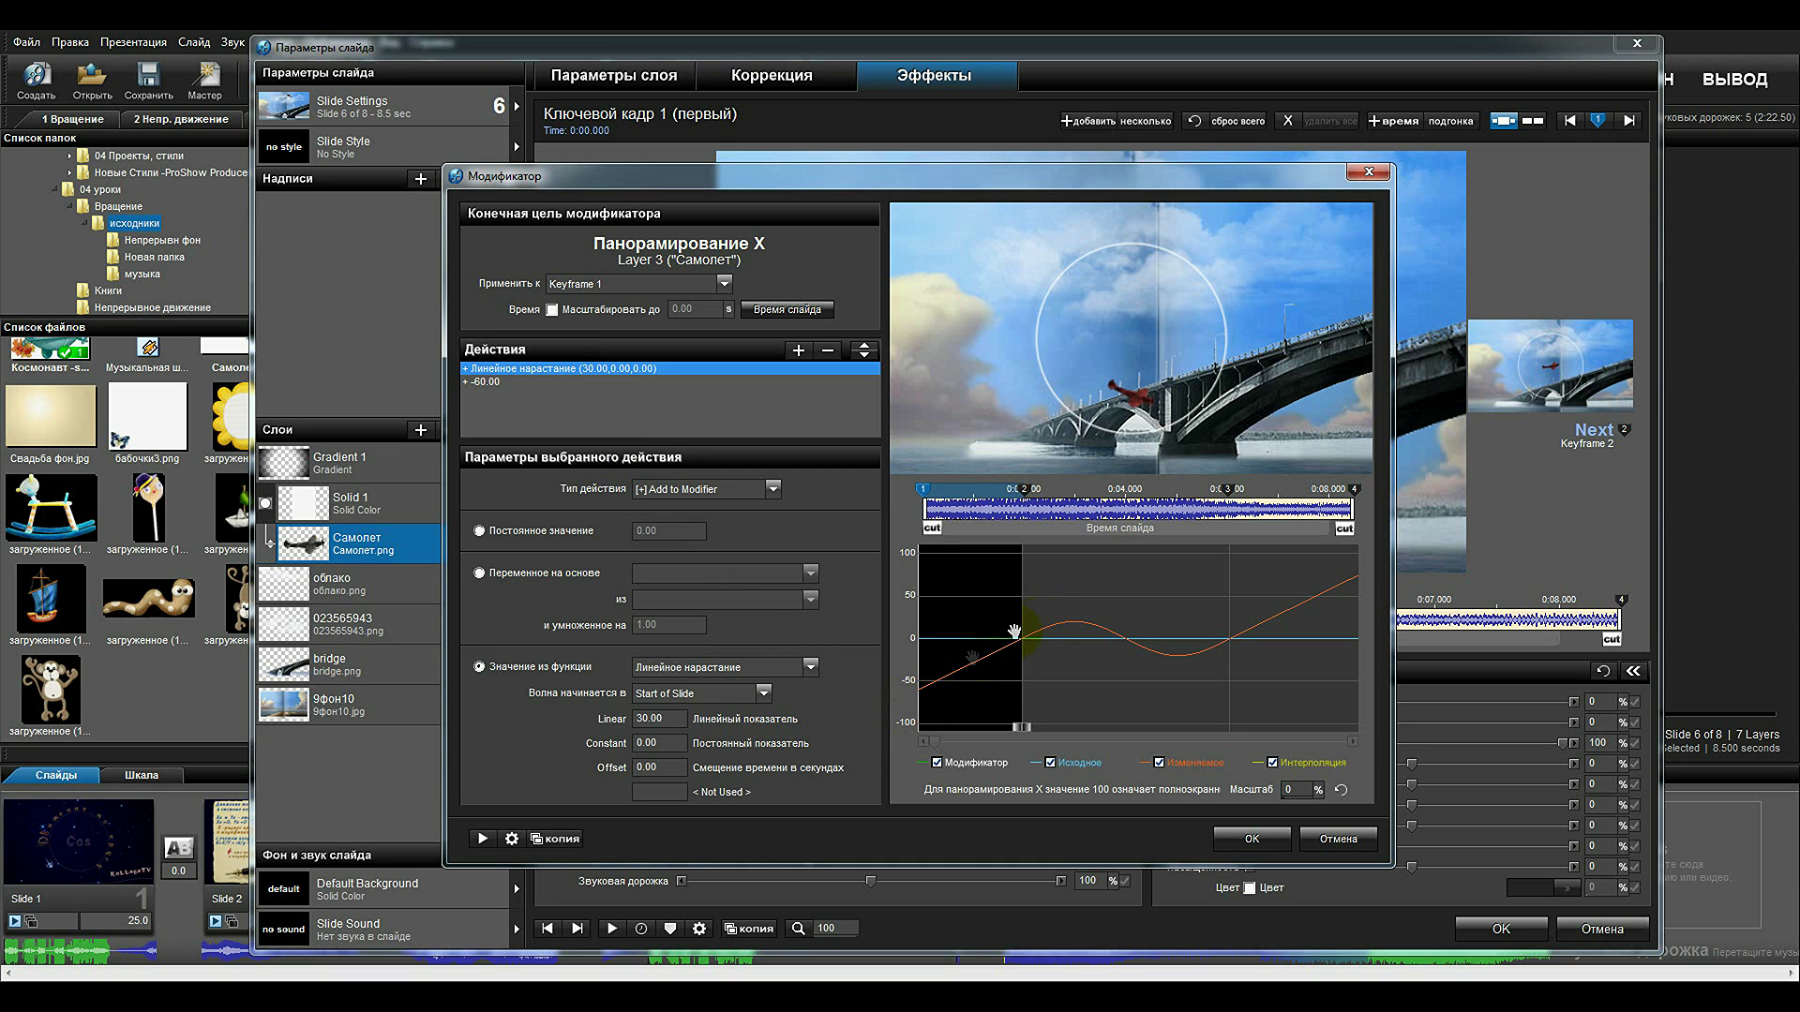
pyautogui.click(1250, 837)
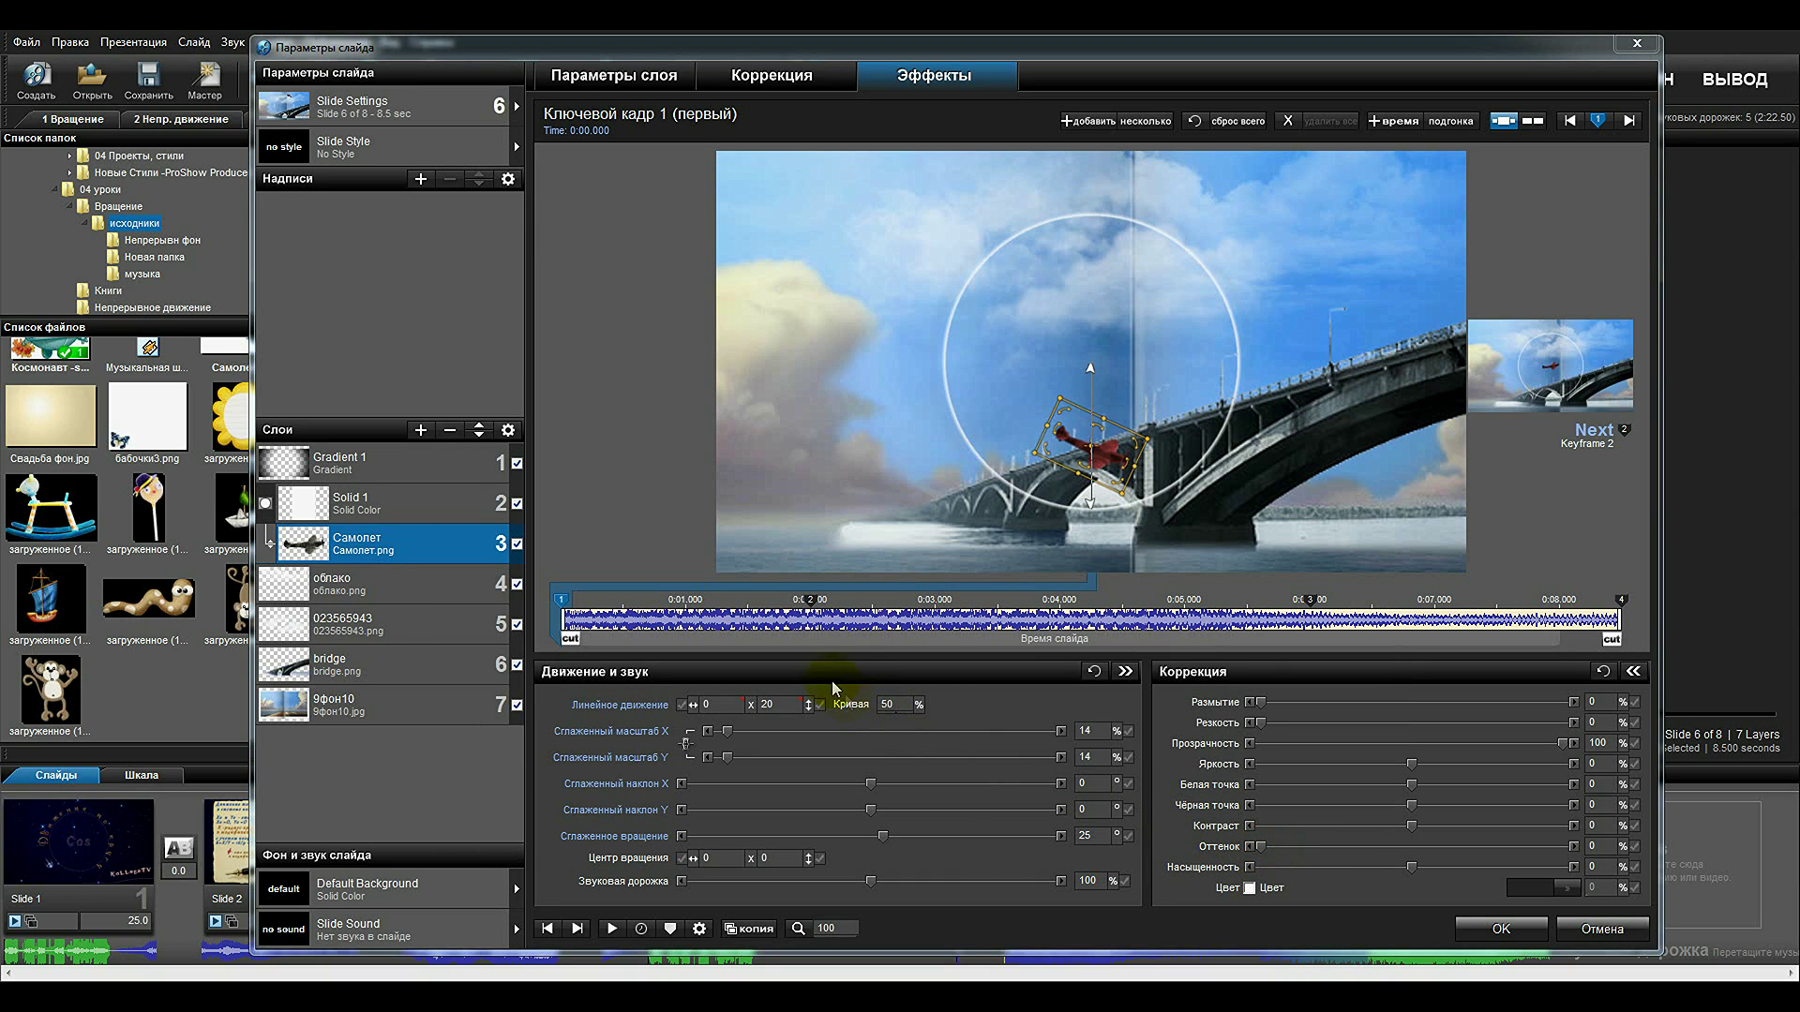
# Compare the airplane's position at keyframe 2 with the first segment of keyframe 1's horizontal pan modifier graph.
pyautogui.click(812, 603)
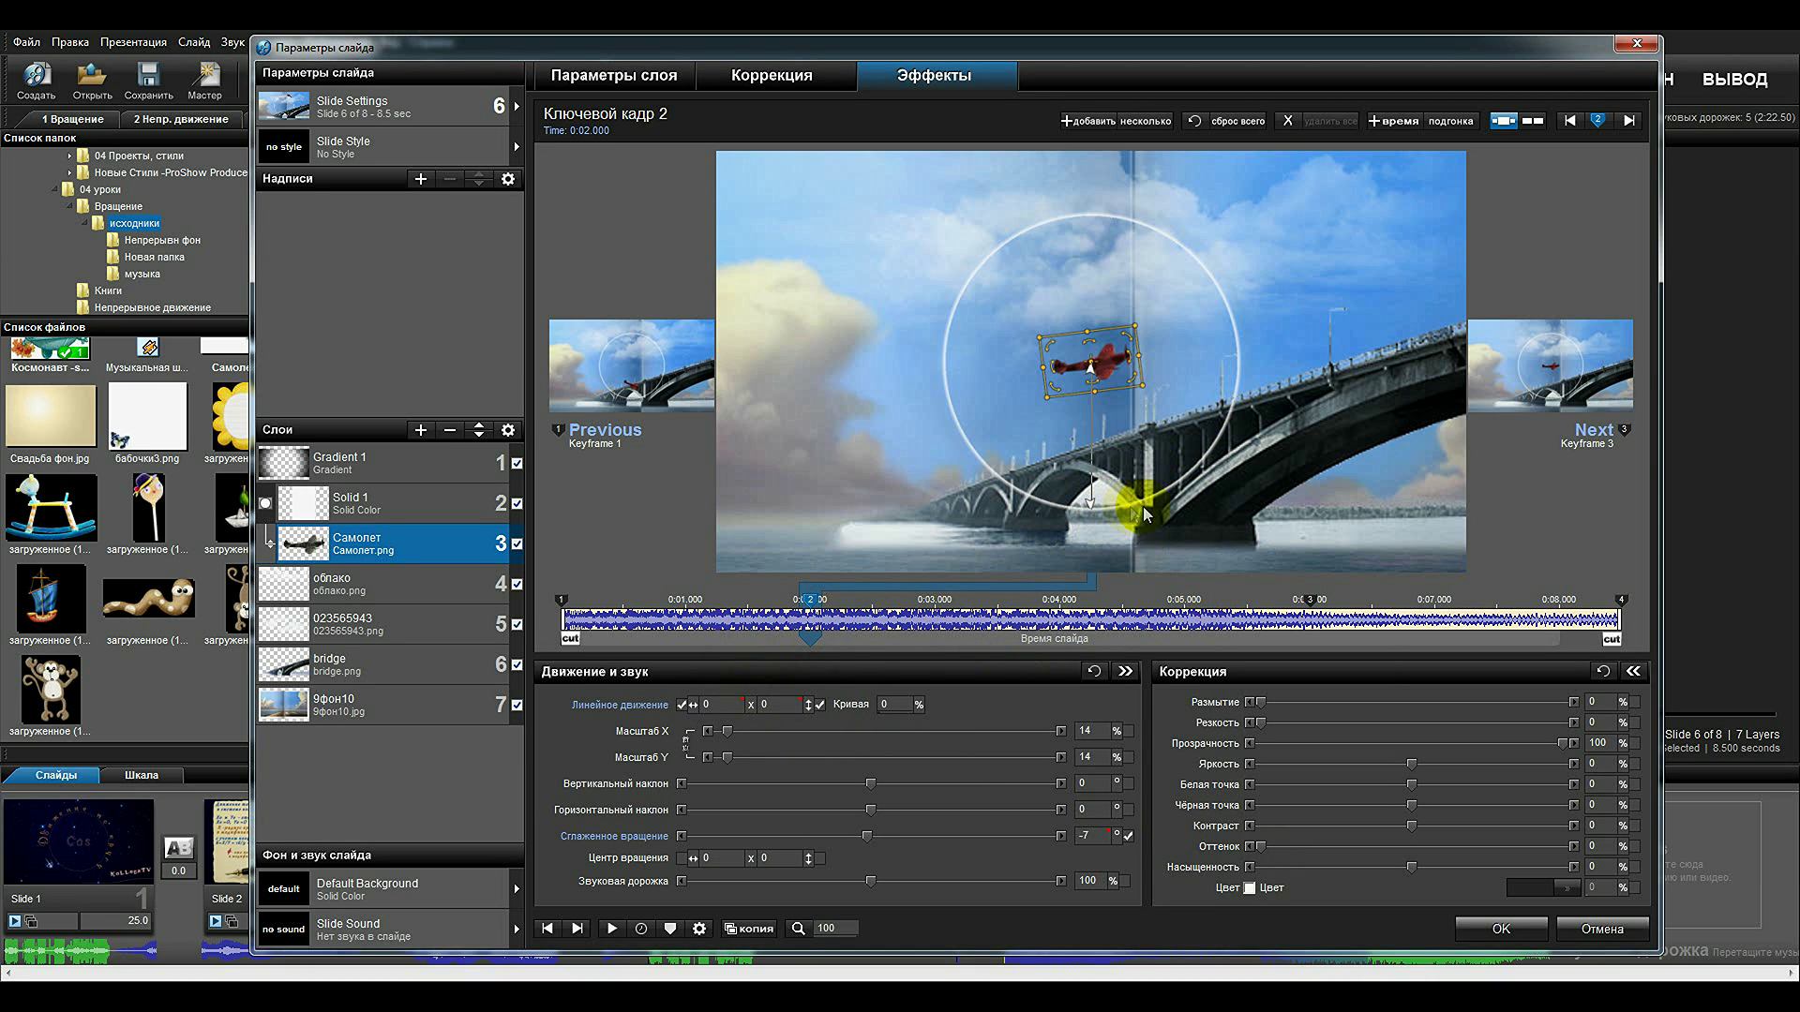
pyautogui.click(560, 600)
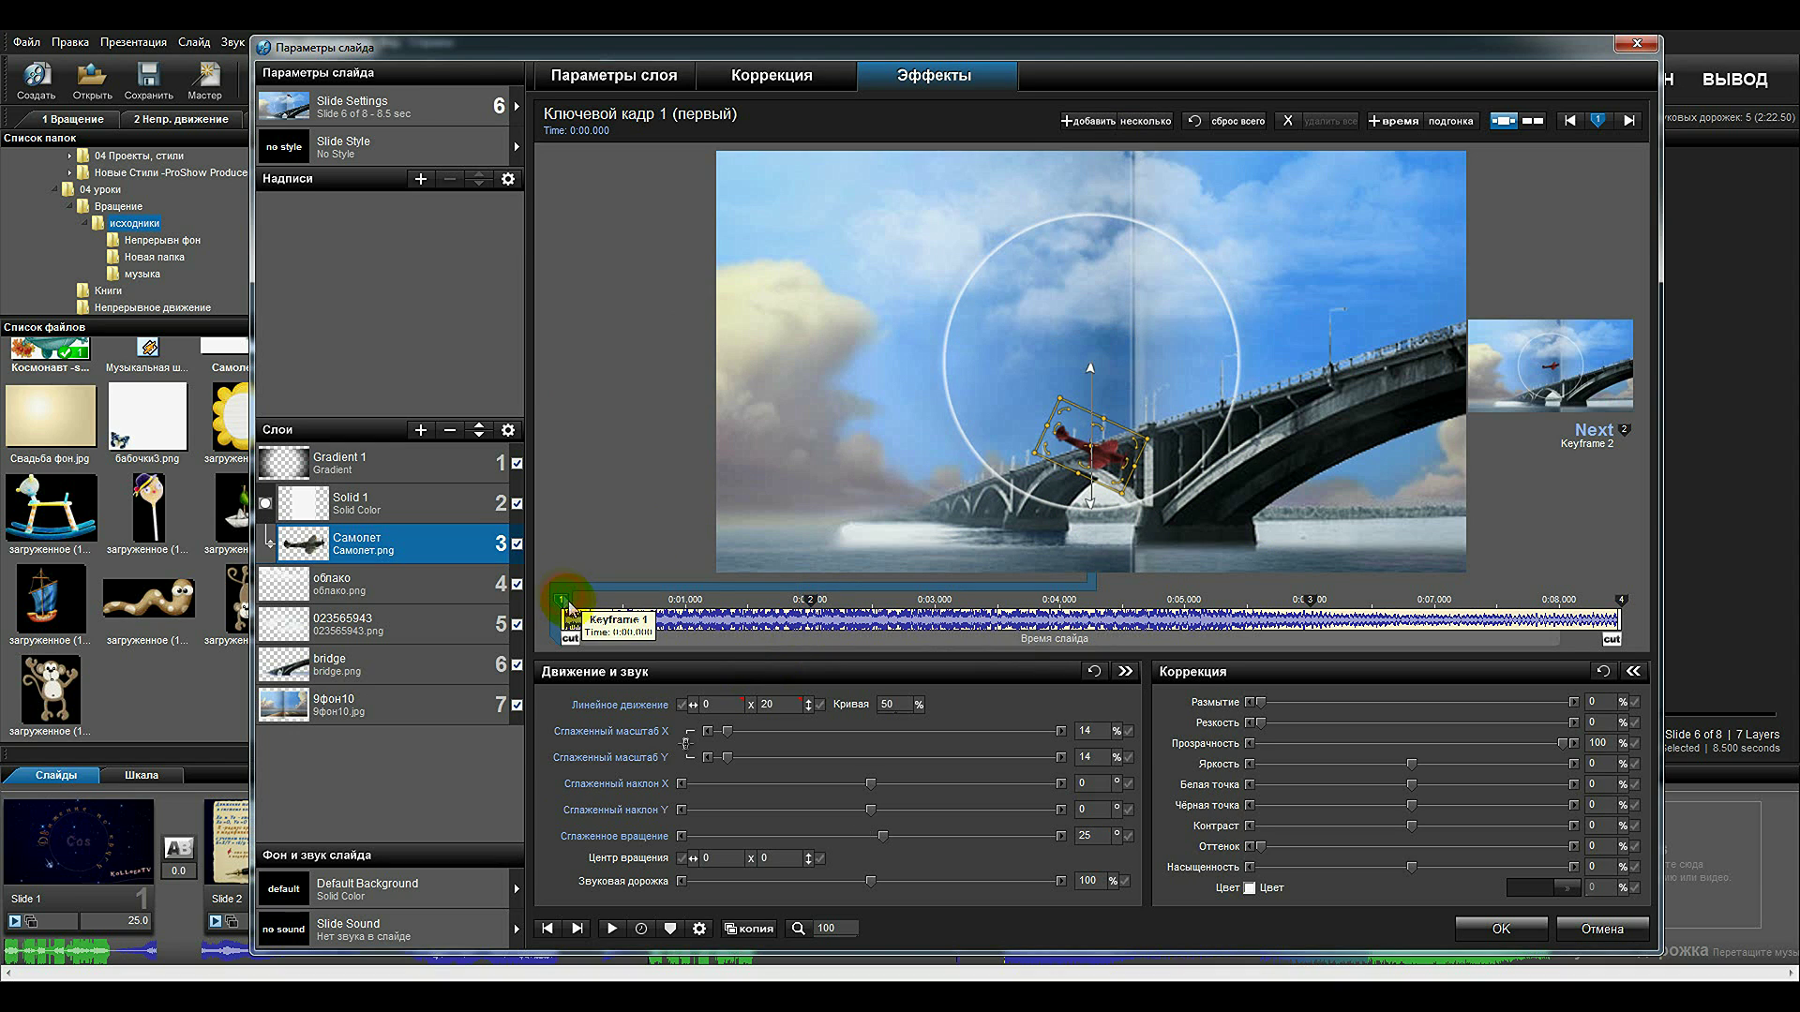
pyautogui.click(719, 710)
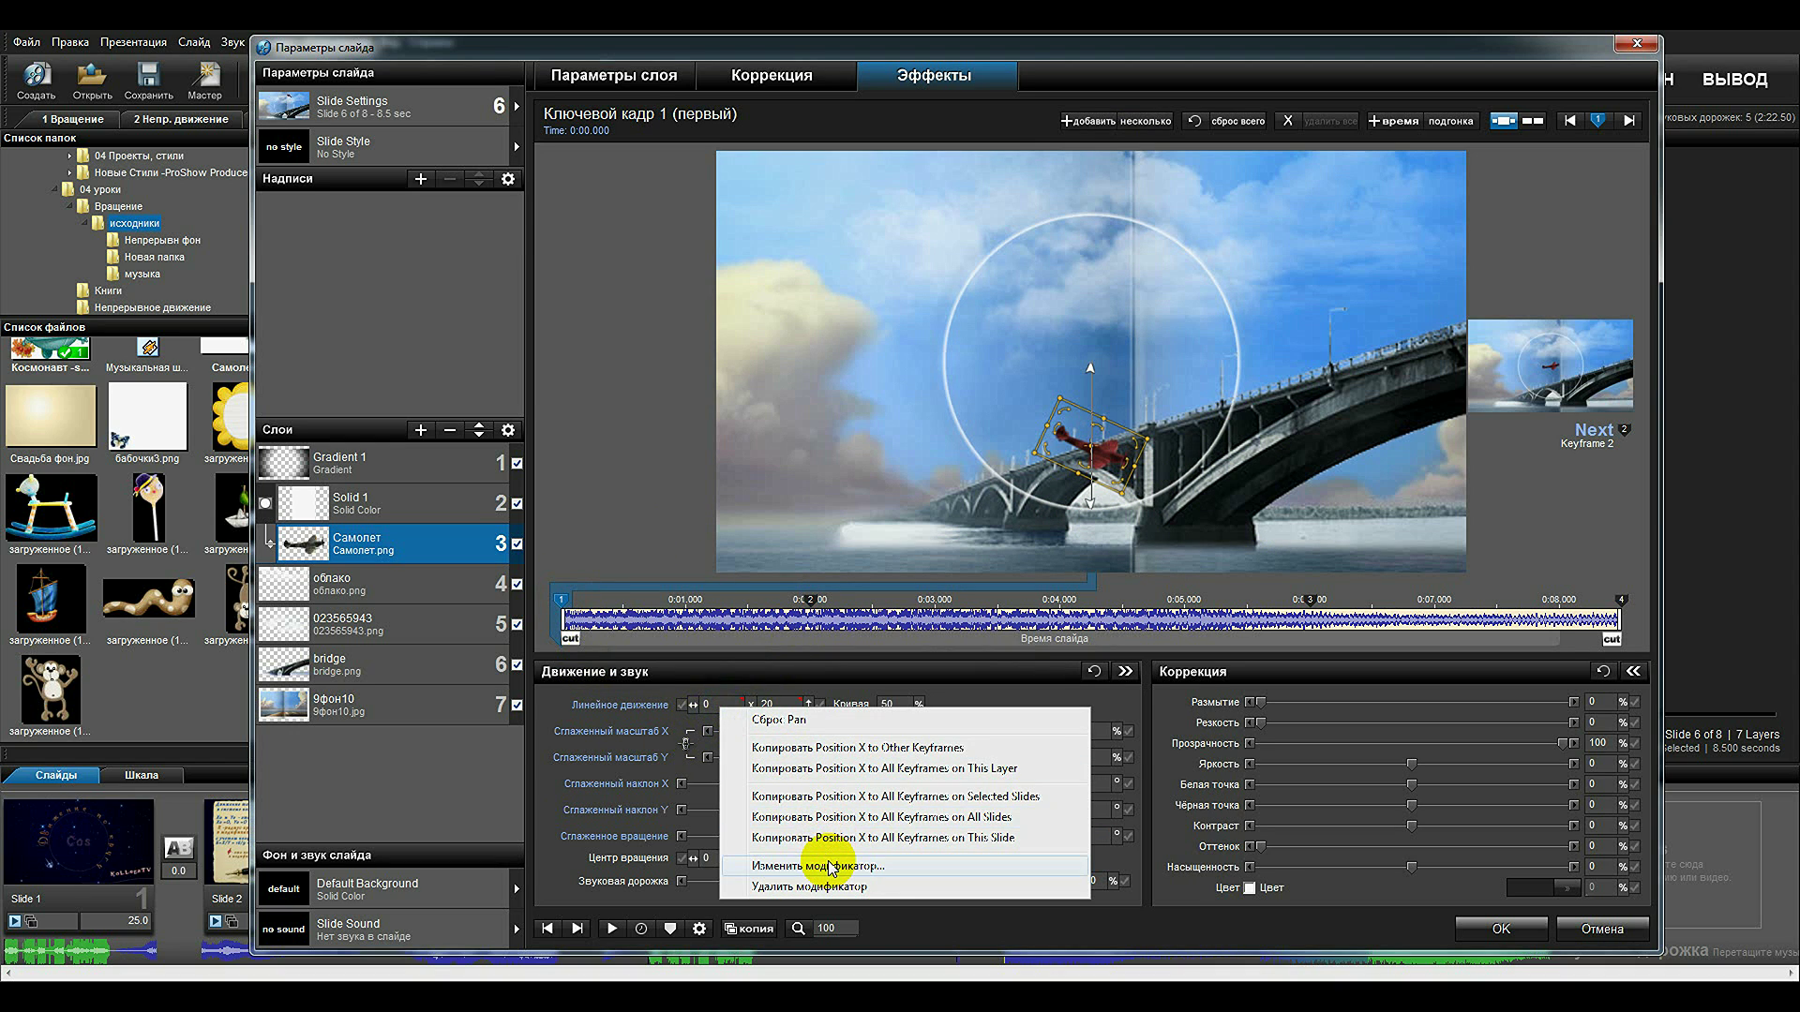
pyautogui.click(825, 857)
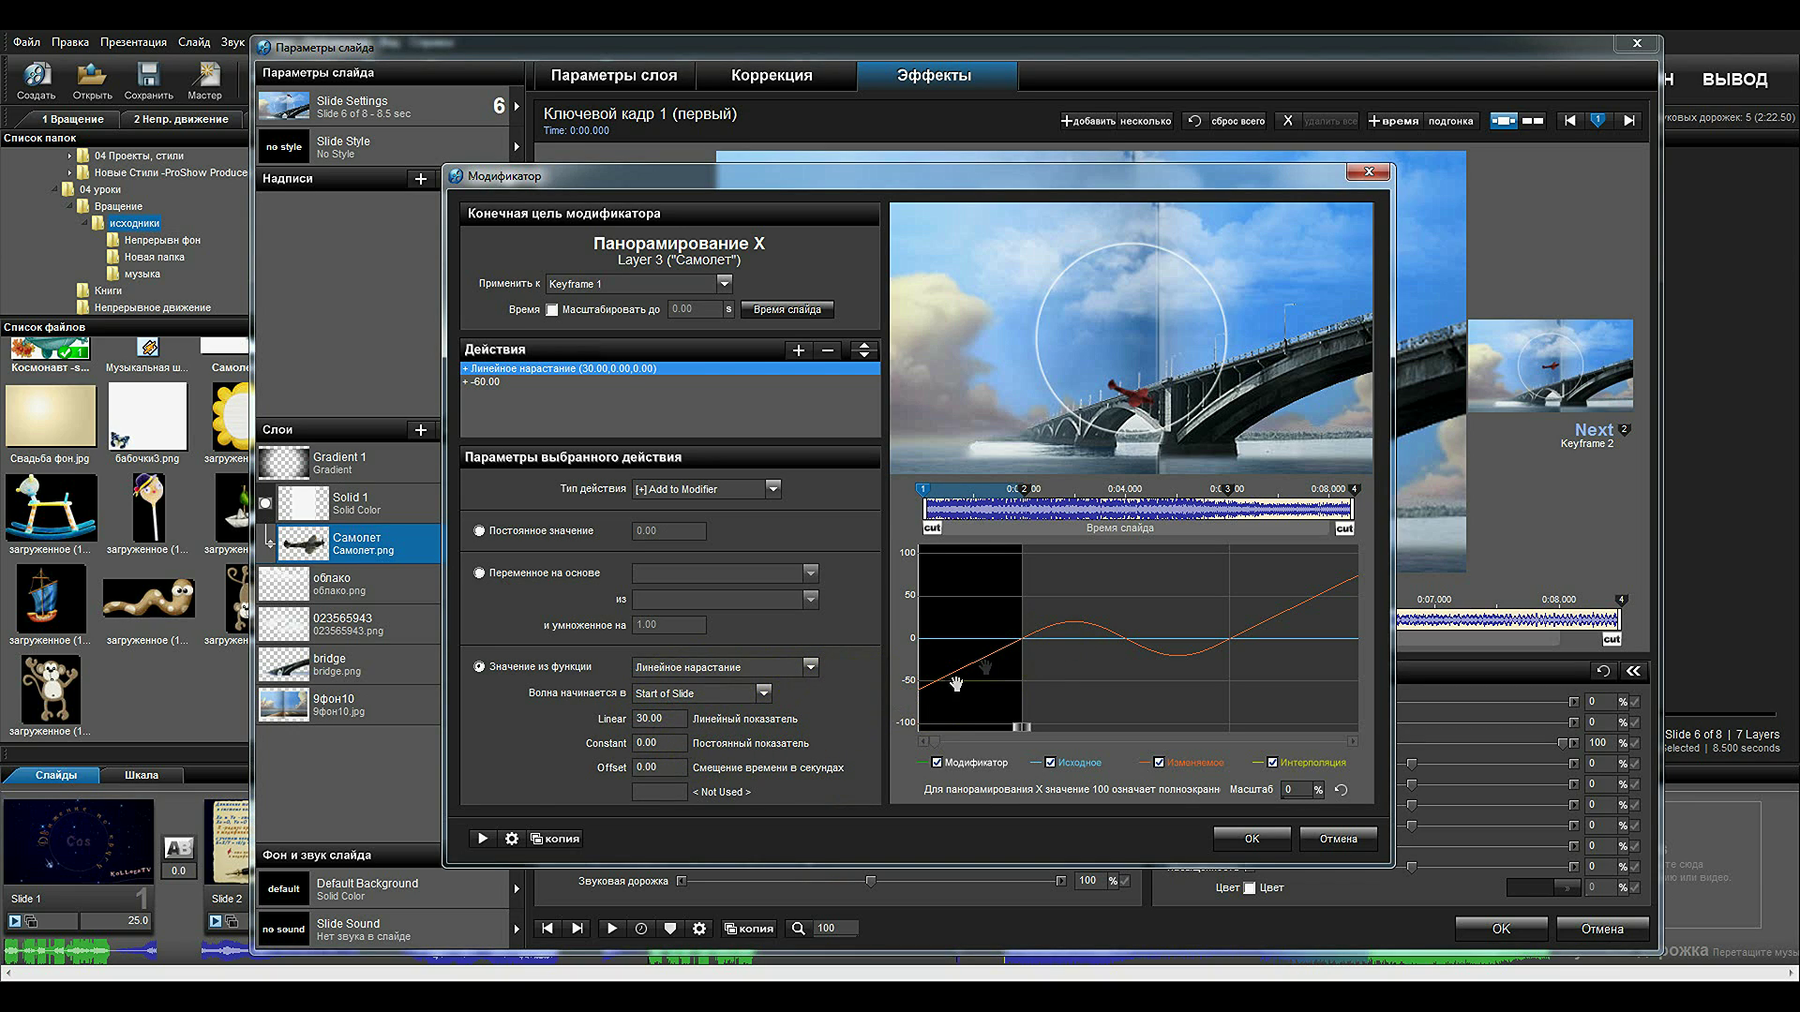
pyautogui.click(923, 691)
pyautogui.click(1004, 658)
pyautogui.click(1252, 839)
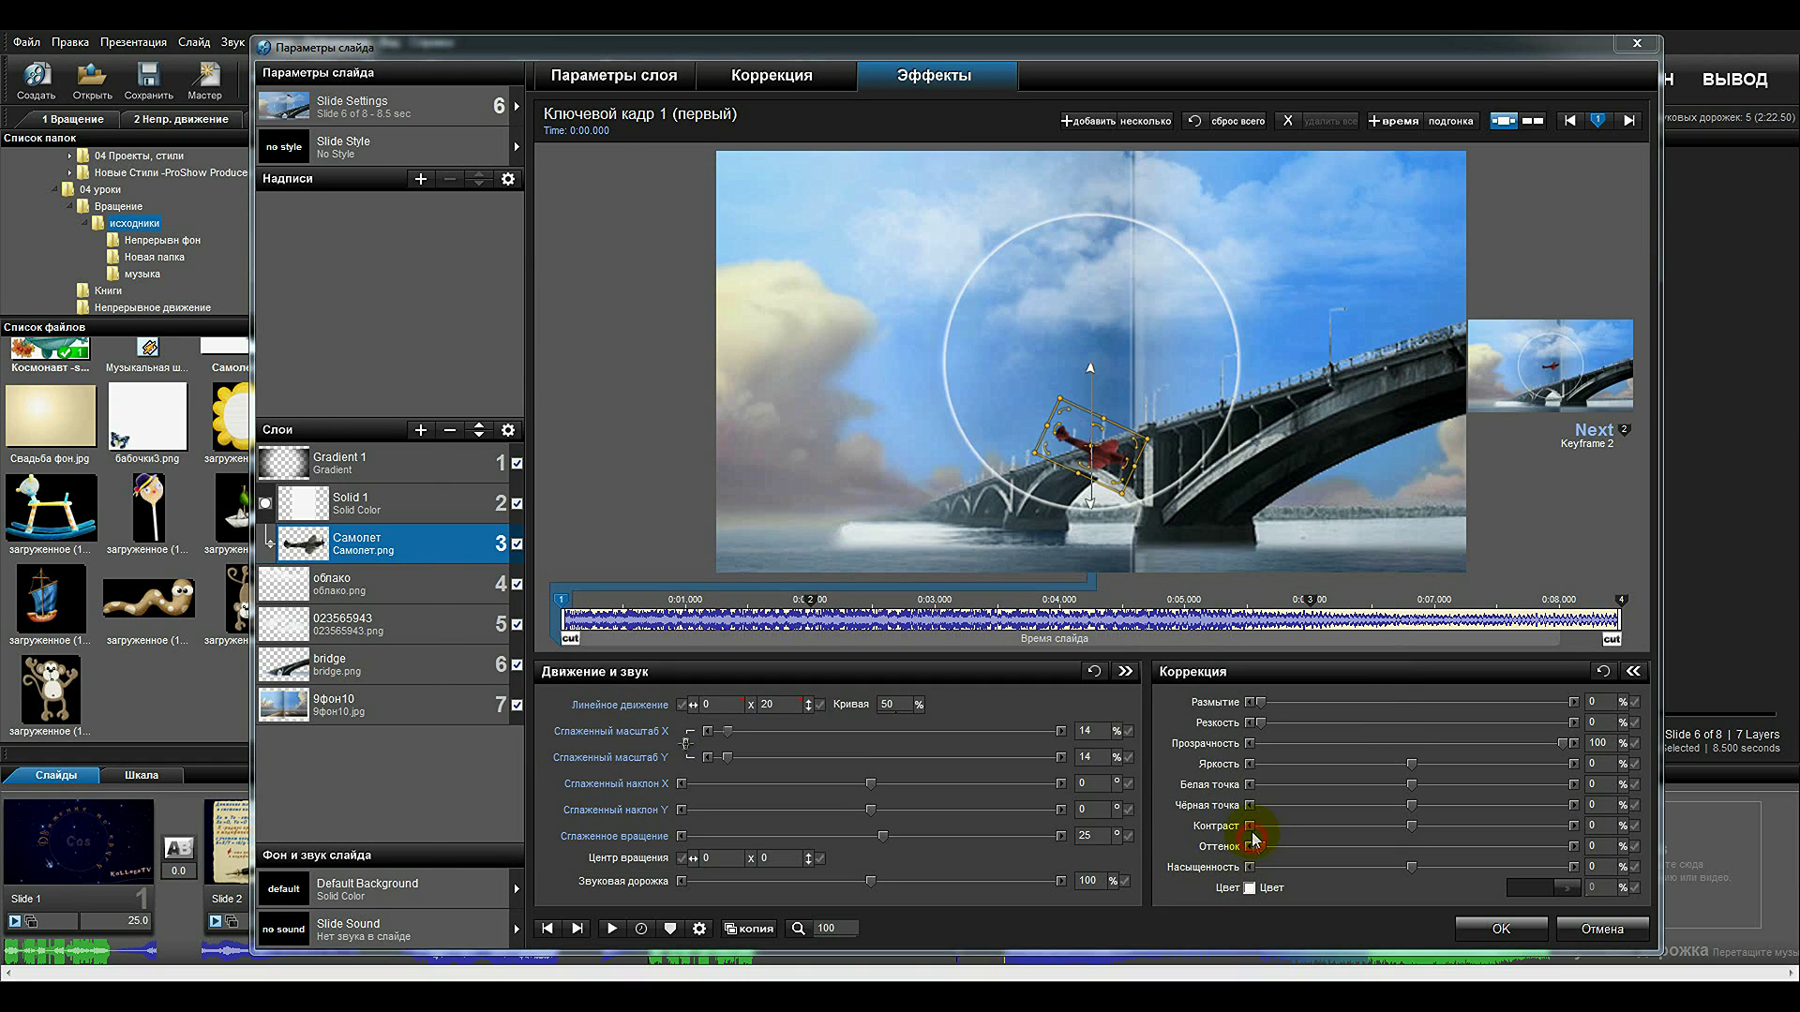
# Examine keyframe 1's vertical pan modifier graph for the airplane with the interpolation curve turned off and on.
pyautogui.rightClick(787, 707)
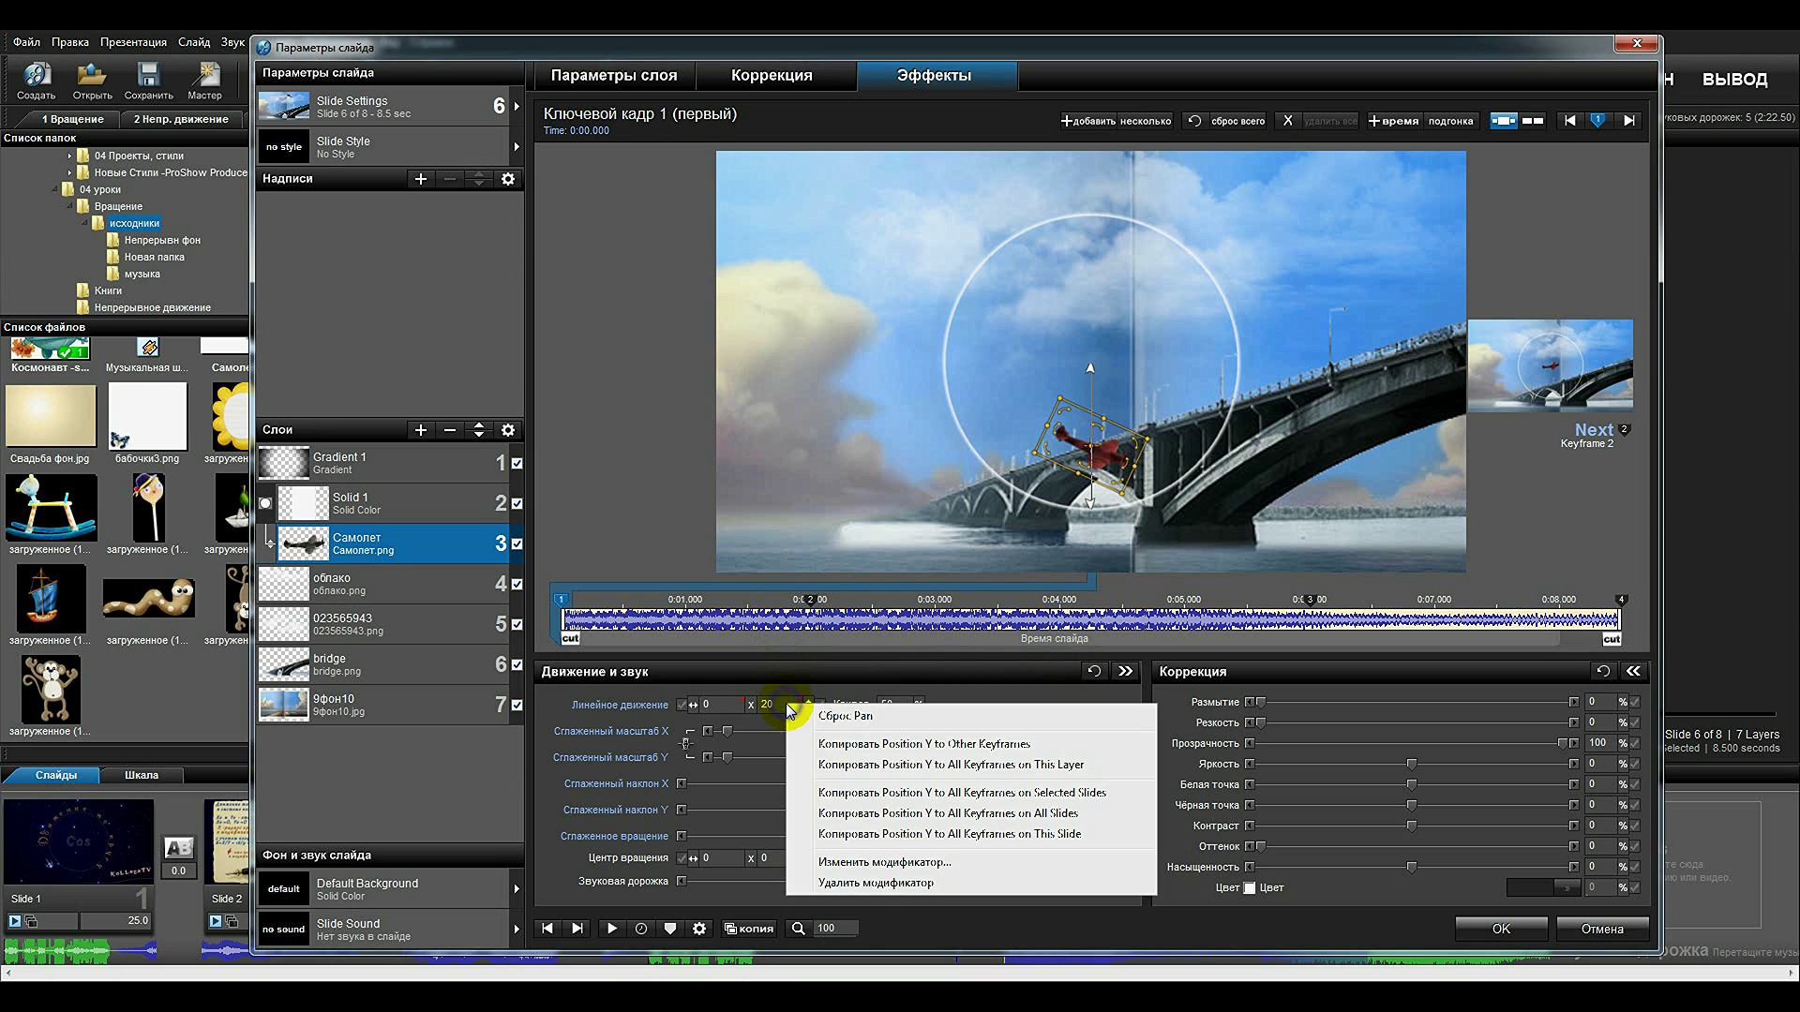
pyautogui.click(900, 860)
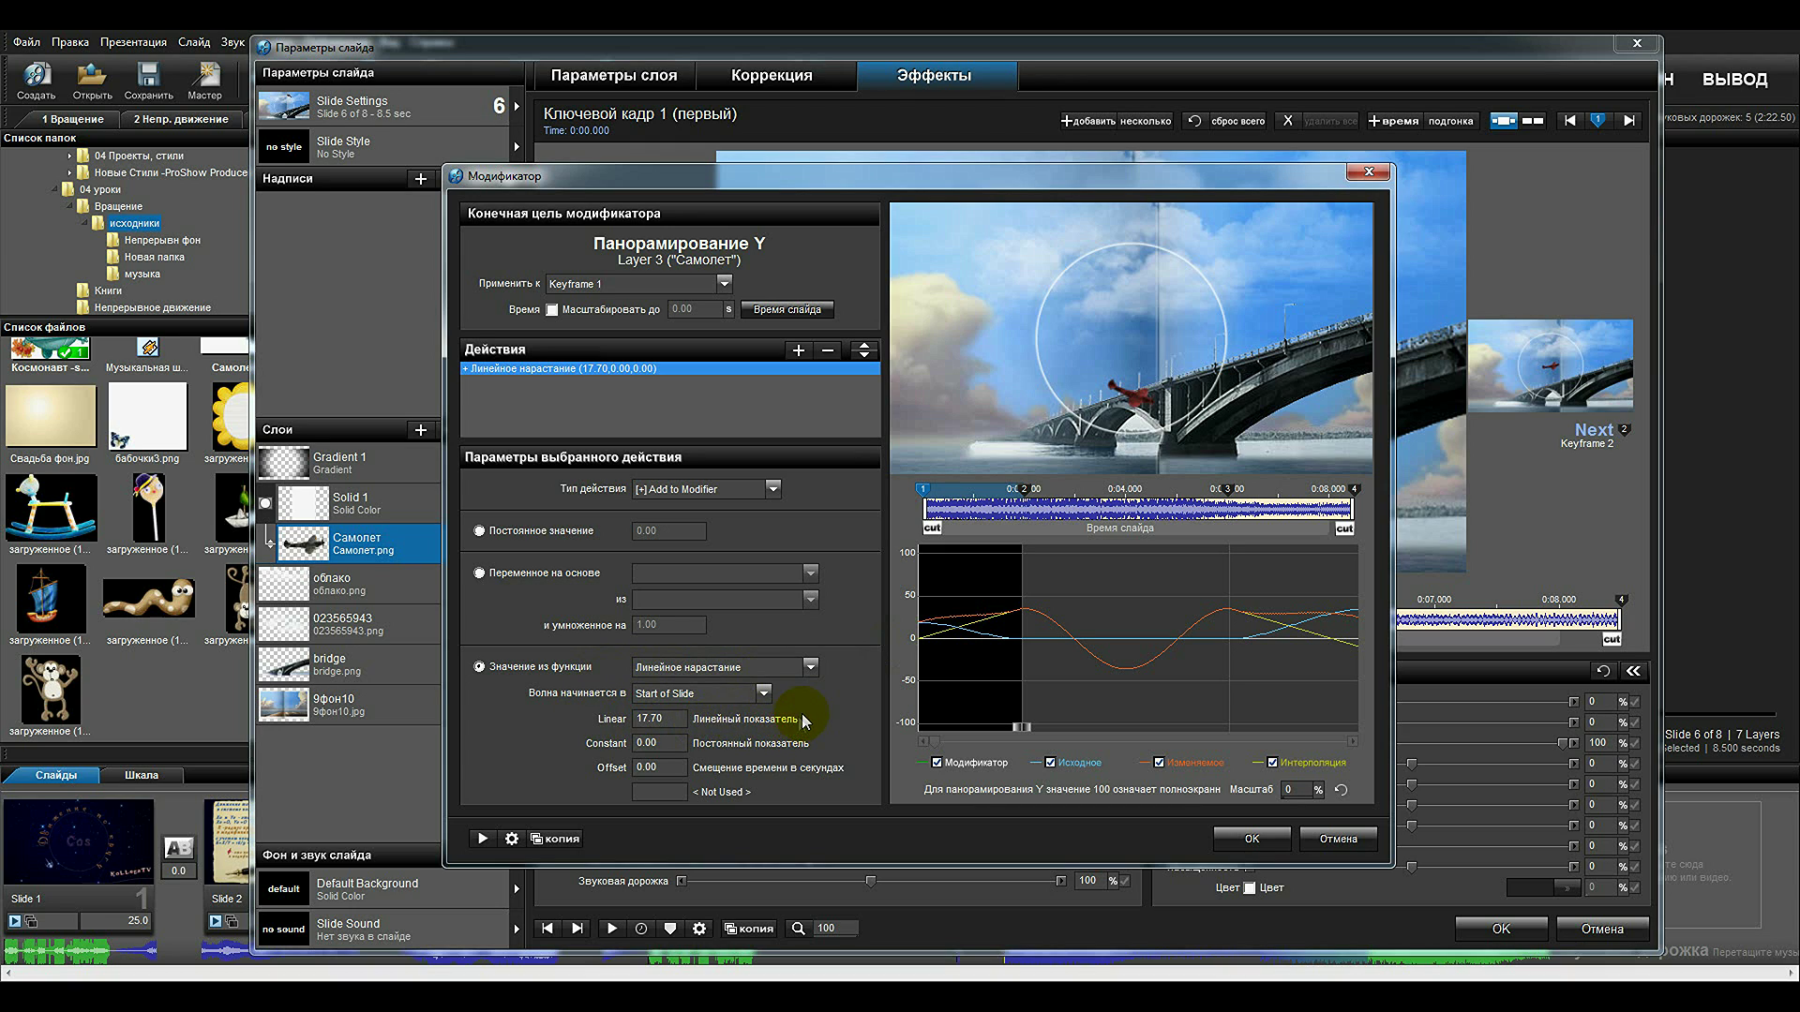
pyautogui.click(1277, 762)
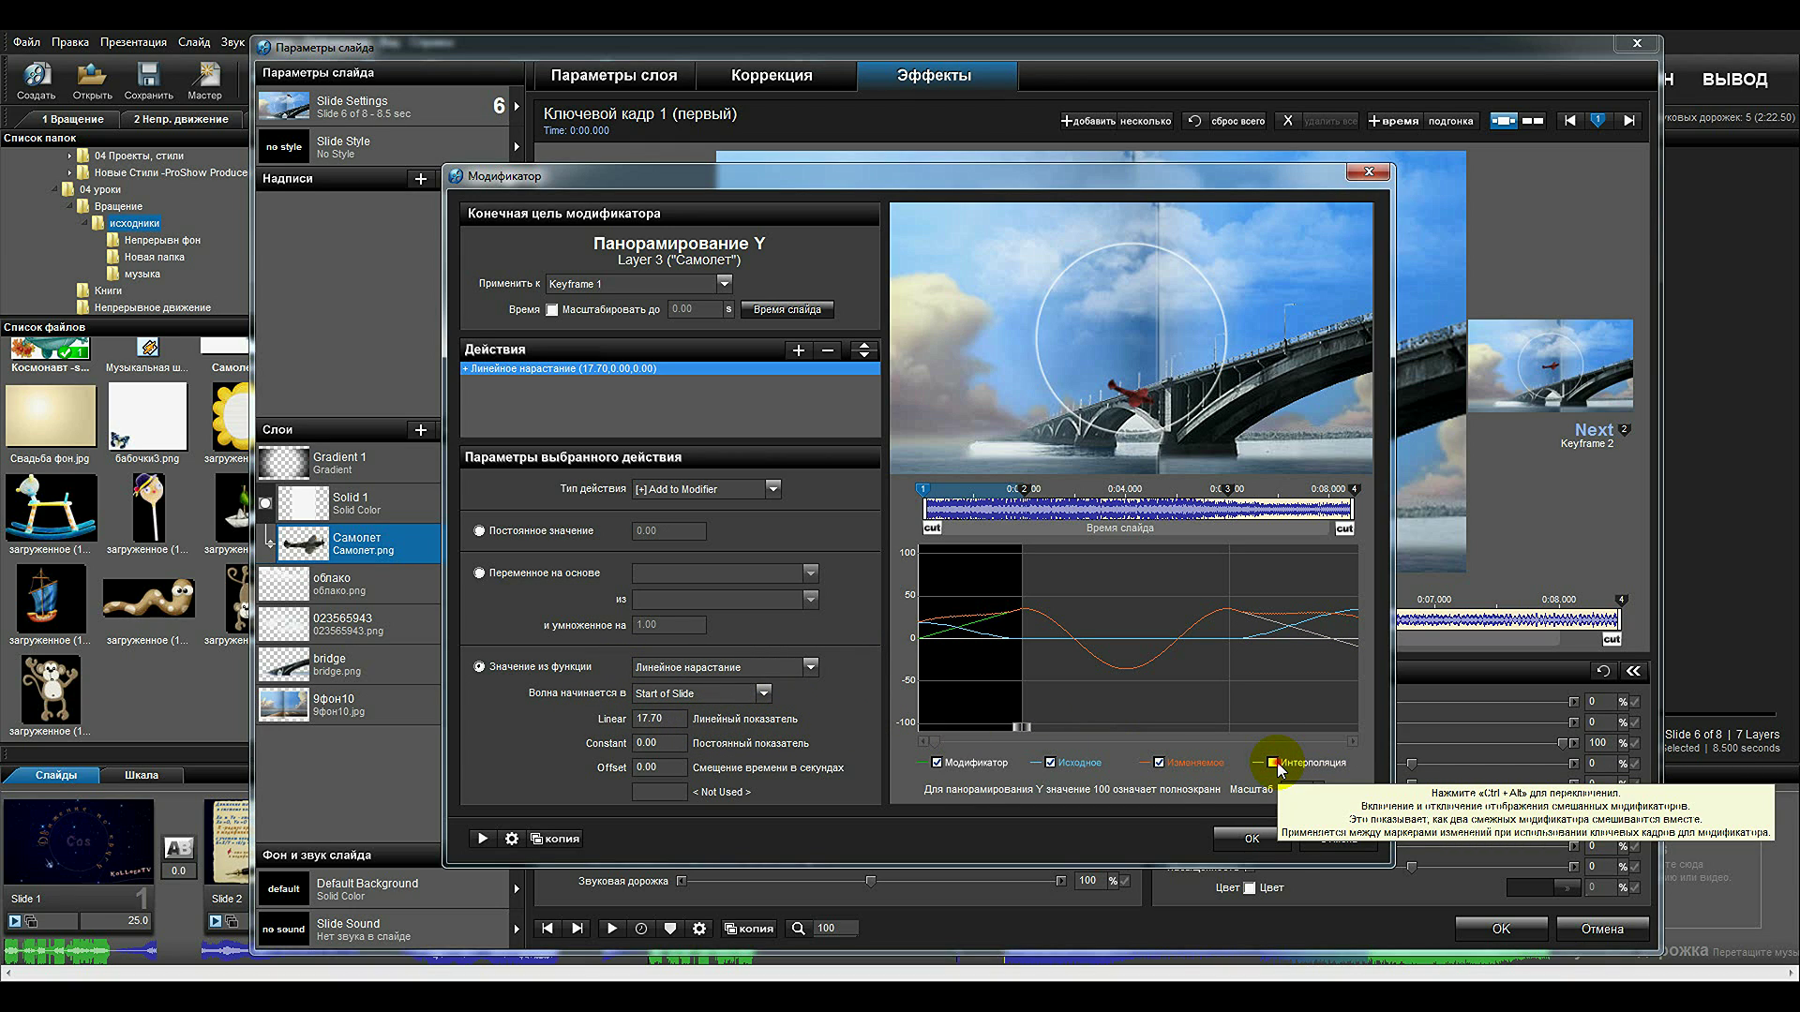
pyautogui.click(1274, 763)
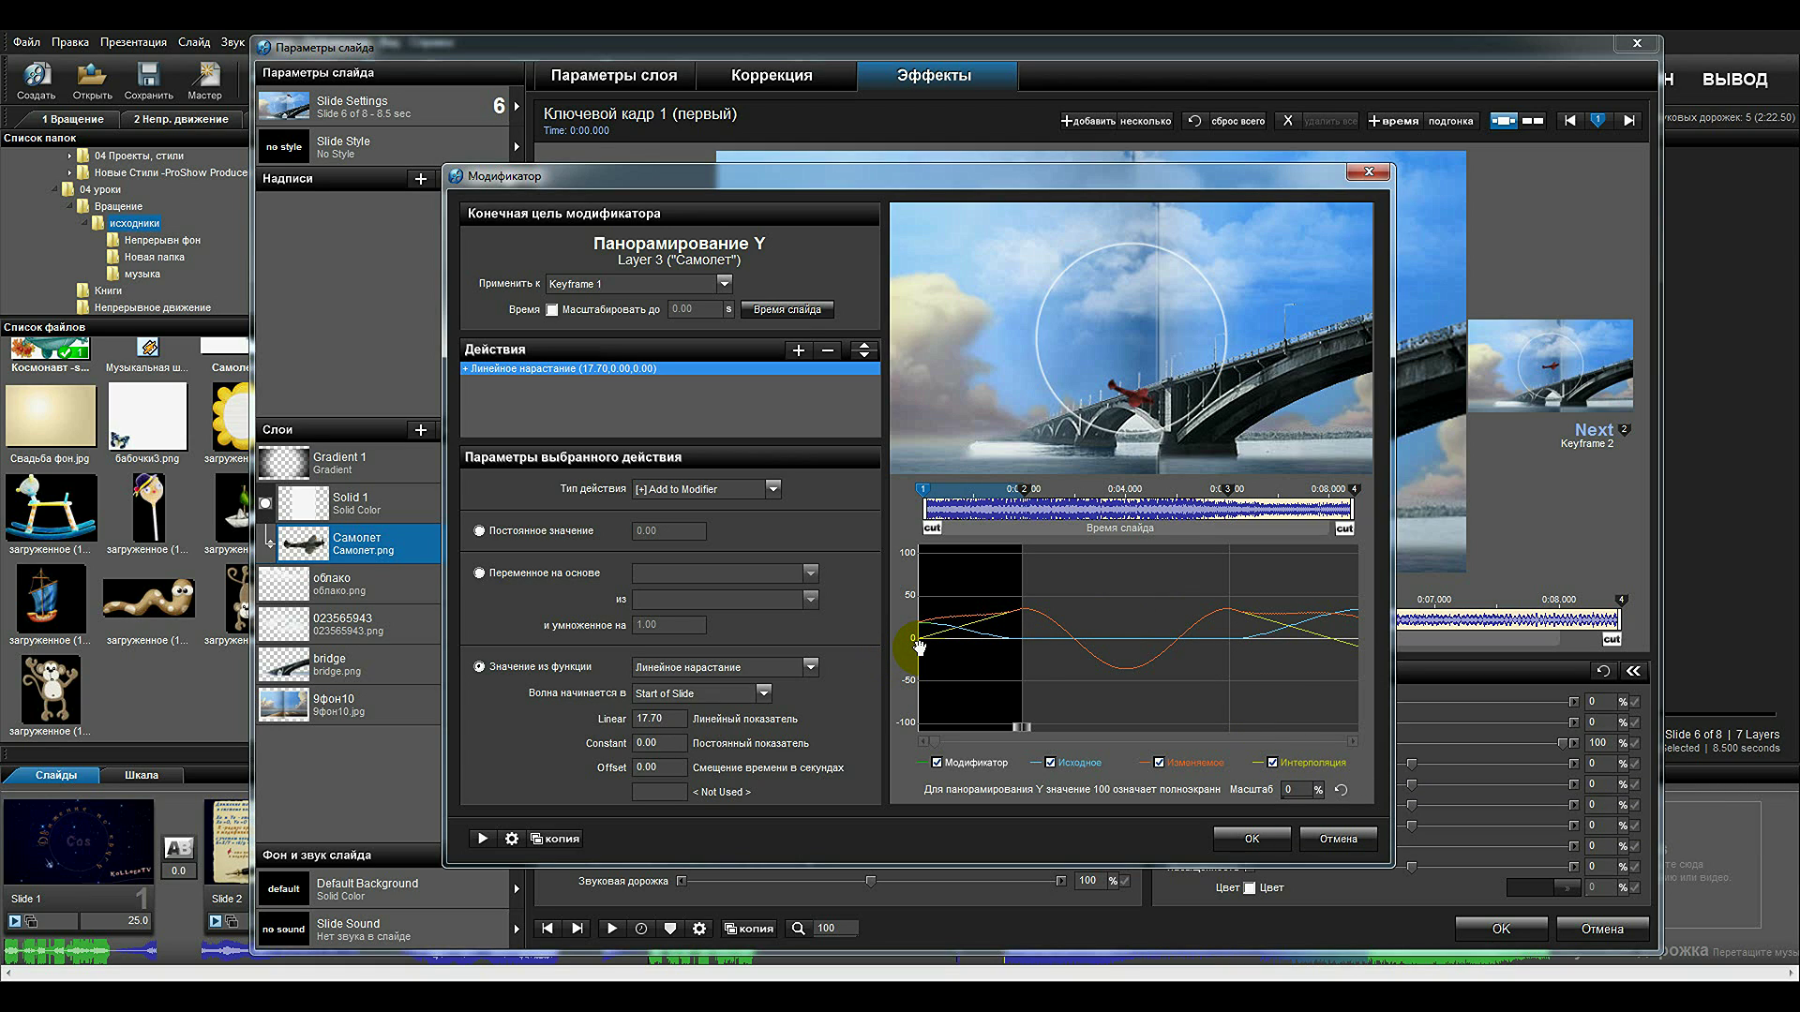
pyautogui.moveTo(935, 640); pyautogui.dragTo(970, 625)
pyautogui.moveTo(935, 644); pyautogui.dragTo(965, 624)
pyautogui.click(1064, 628)
pyautogui.click(1273, 764)
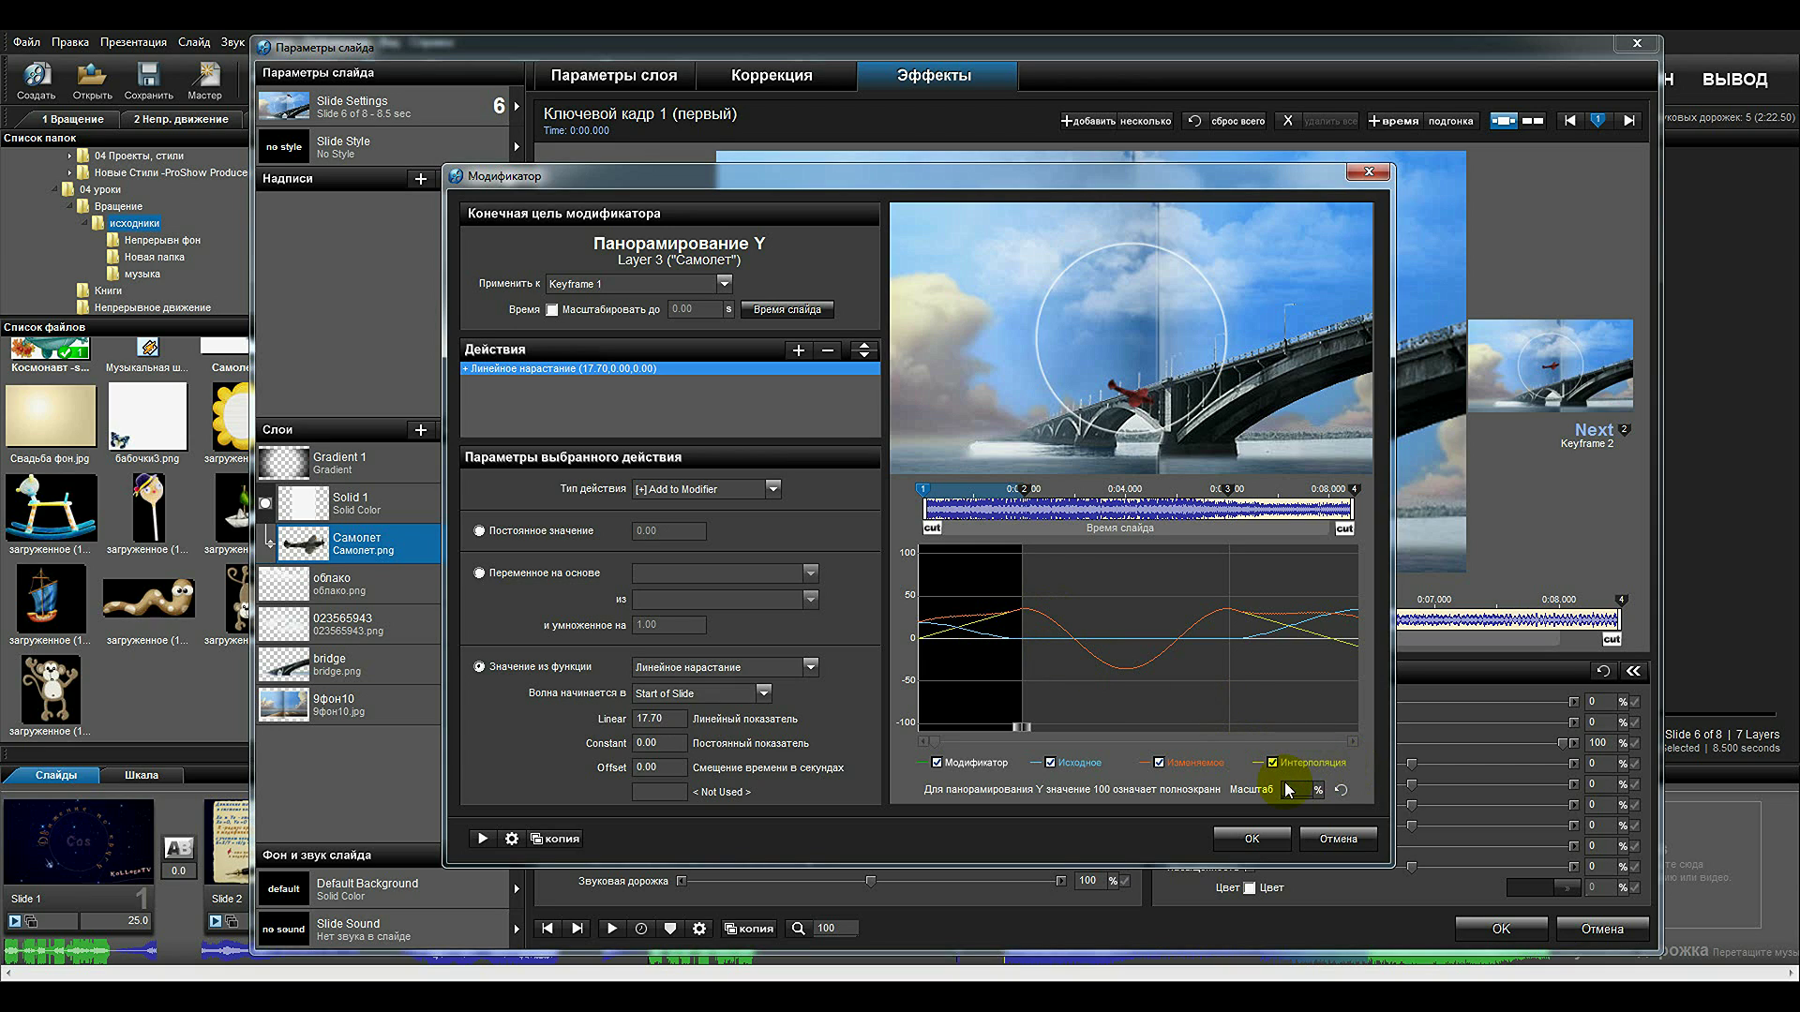
# Check keyframe 2's cosine wave parameters in the airplane's vertical pan modifier and close the modifier window.
pyautogui.click(1031, 618)
pyautogui.click(1225, 499)
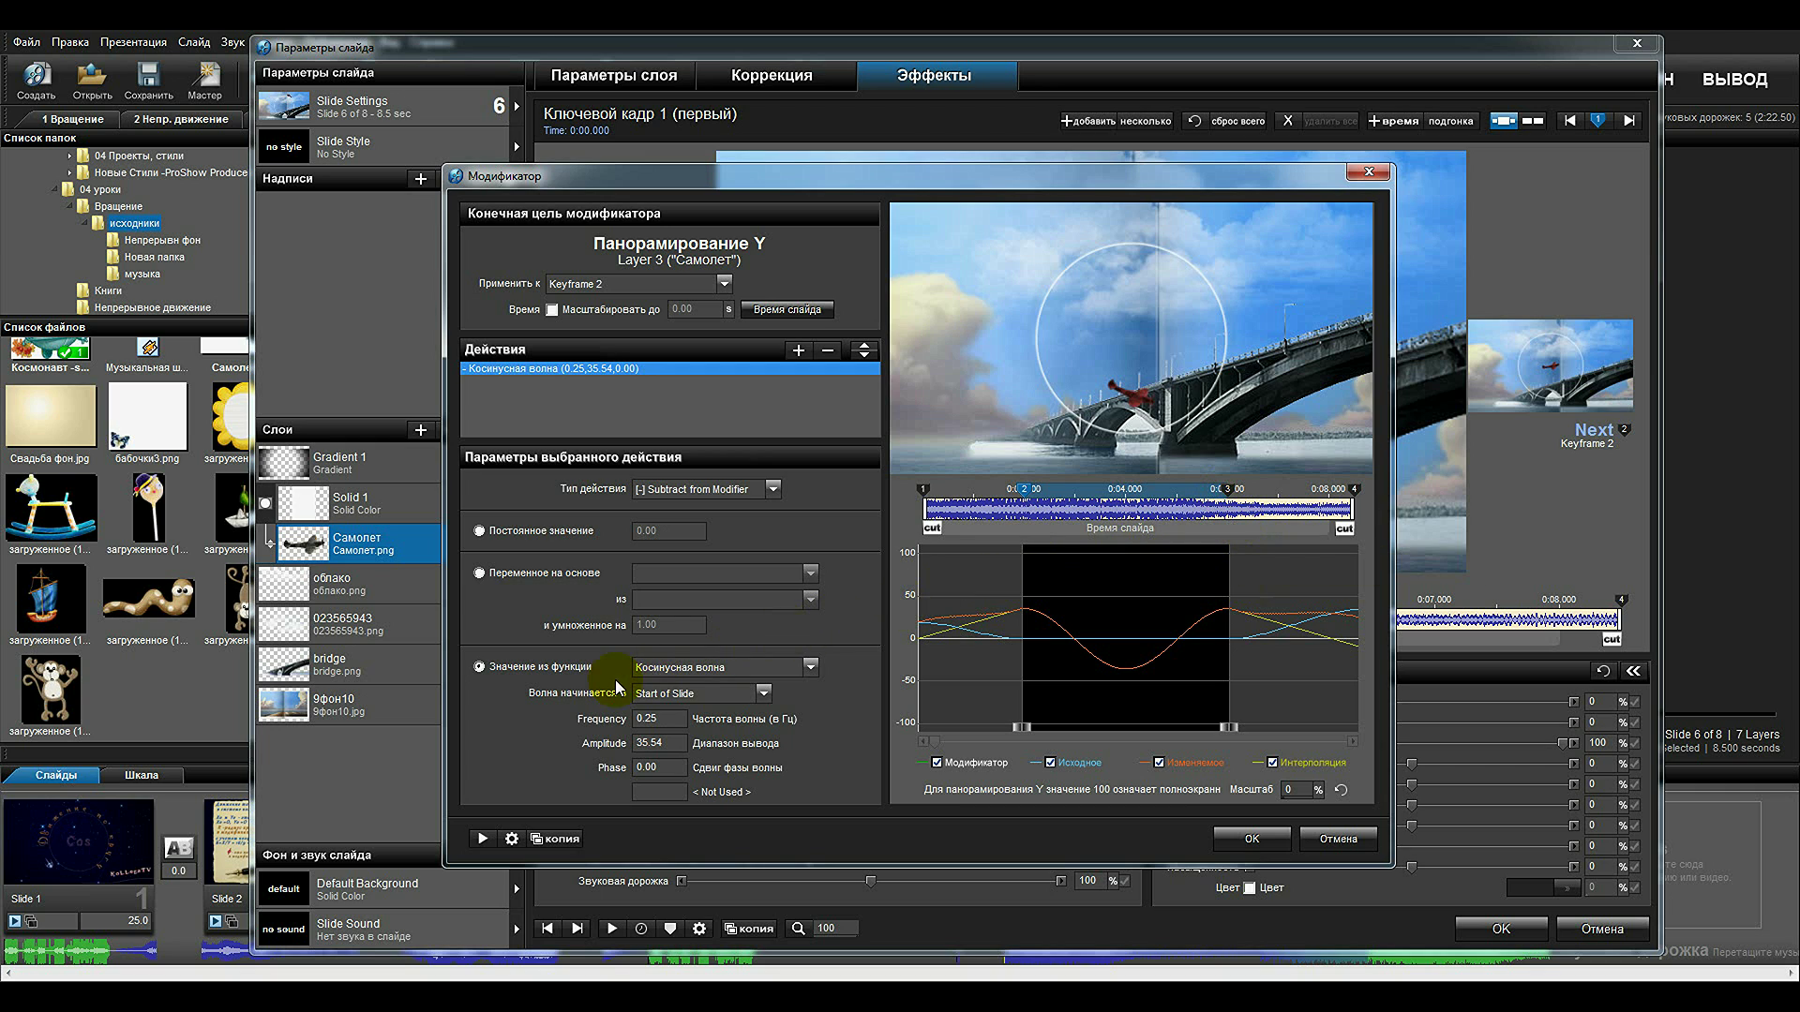
pyautogui.click(1368, 174)
# Examine the linear and constant actions in the airplane's vertical pan modifier for keyframe 3.
pyautogui.click(1309, 600)
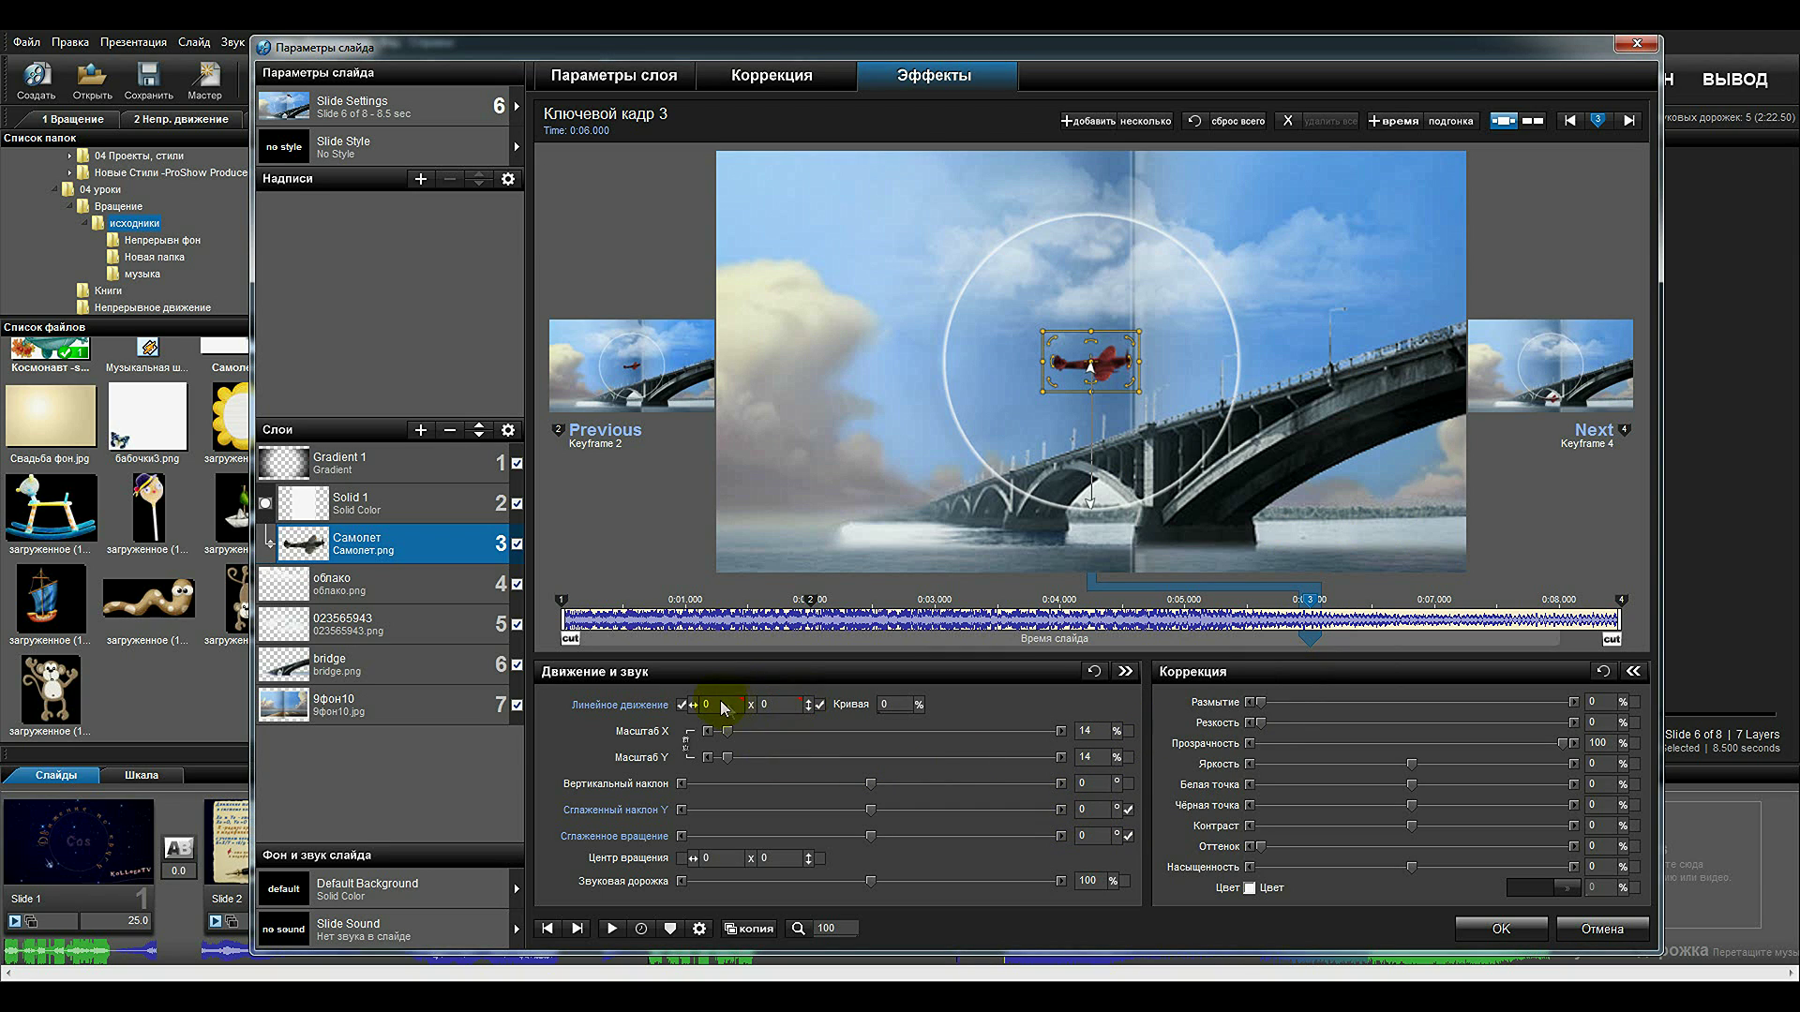
pyautogui.rightClick(722, 703)
pyautogui.click(890, 696)
pyautogui.rightClick(776, 705)
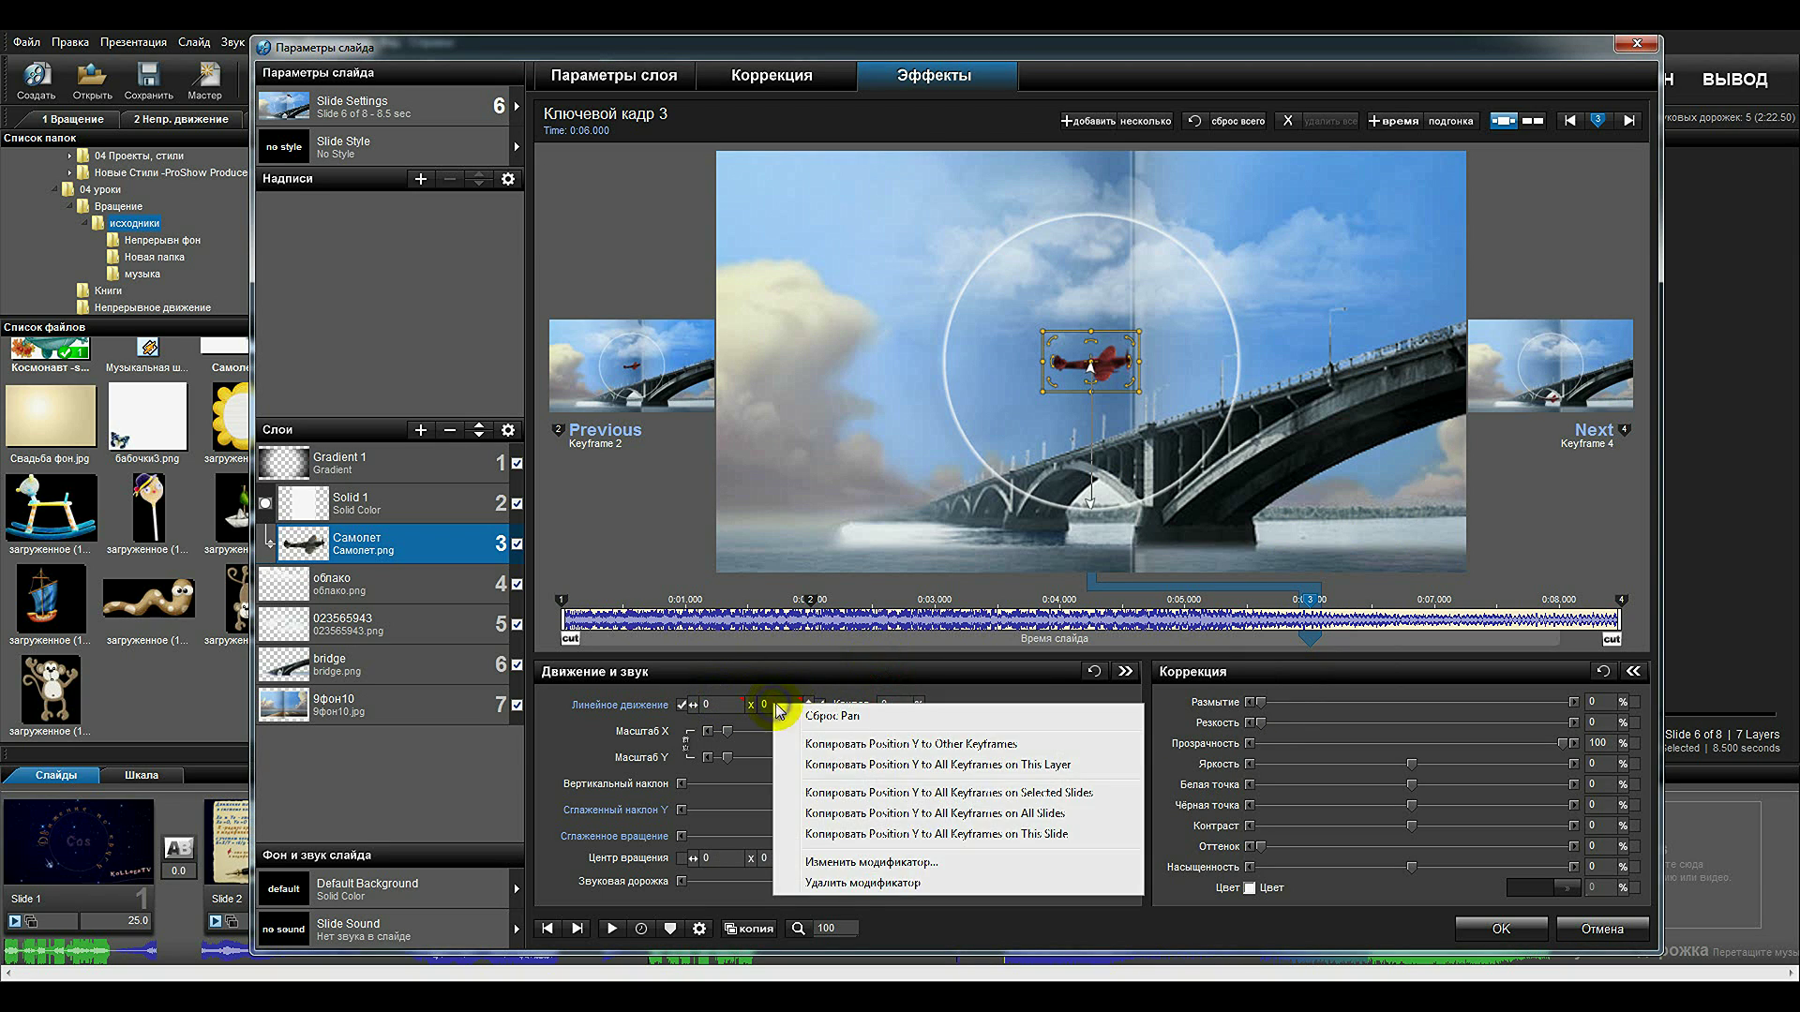
pyautogui.click(861, 861)
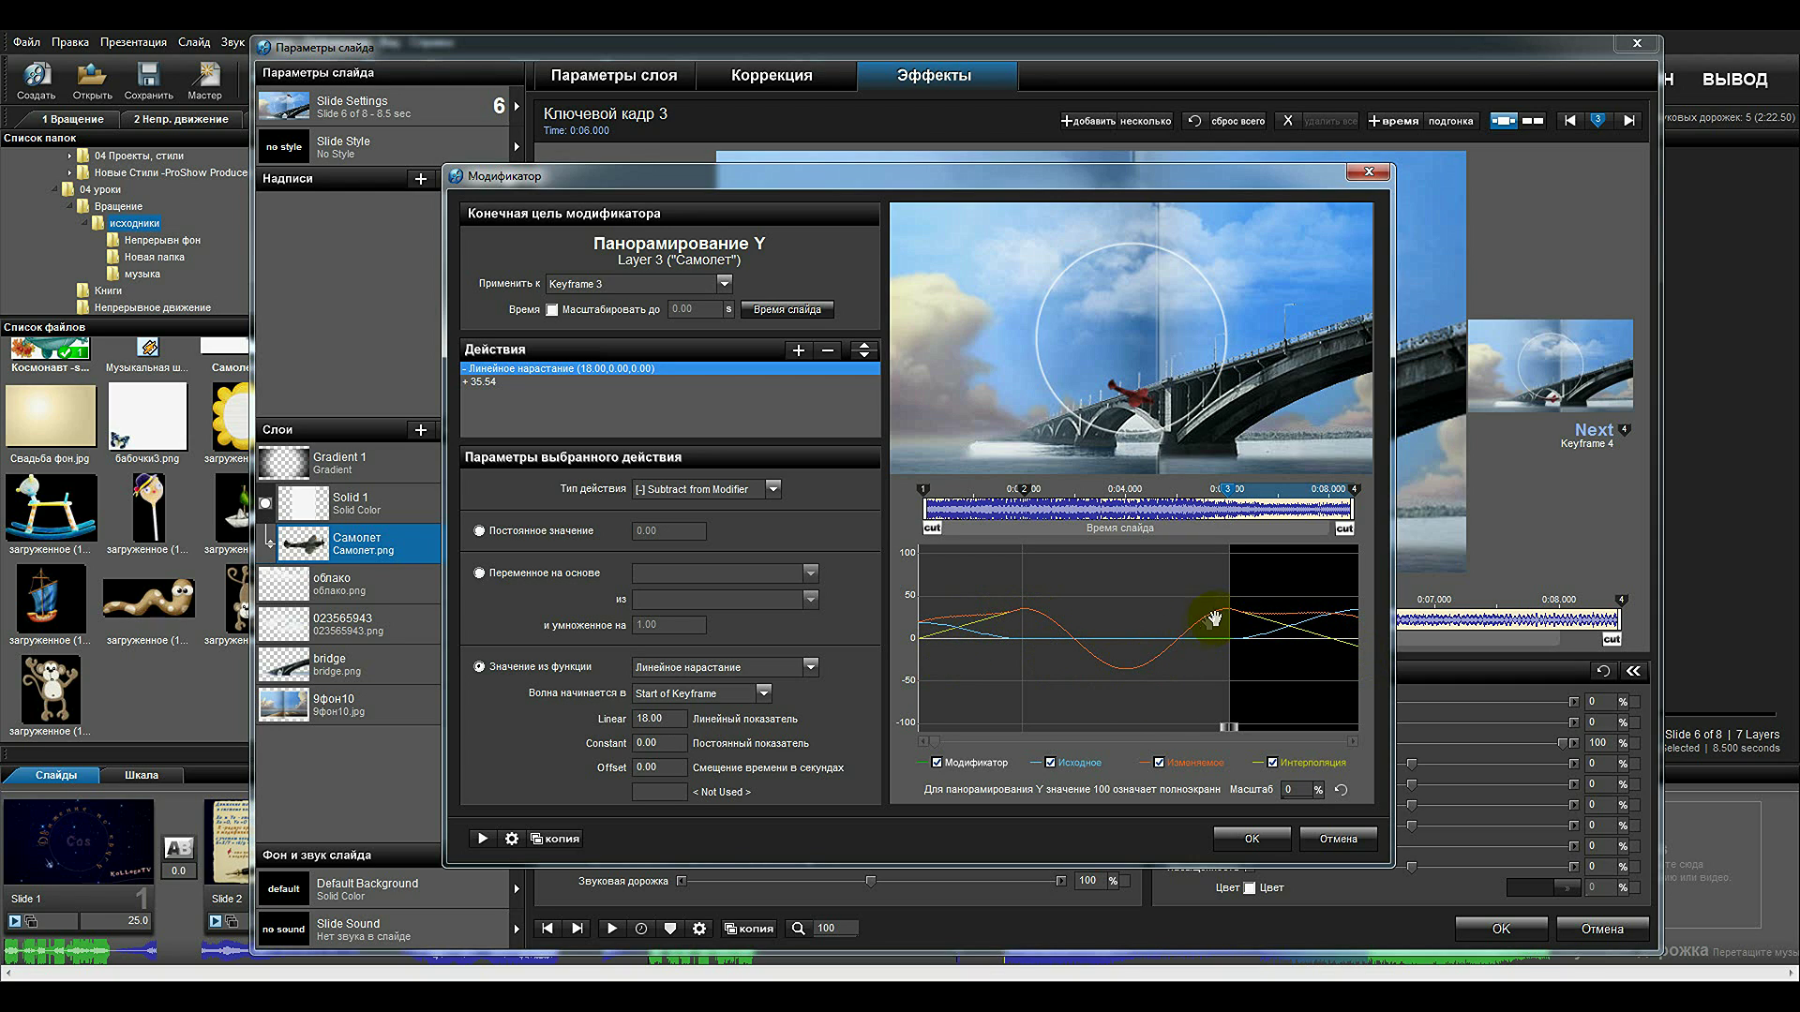
pyautogui.click(1254, 839)
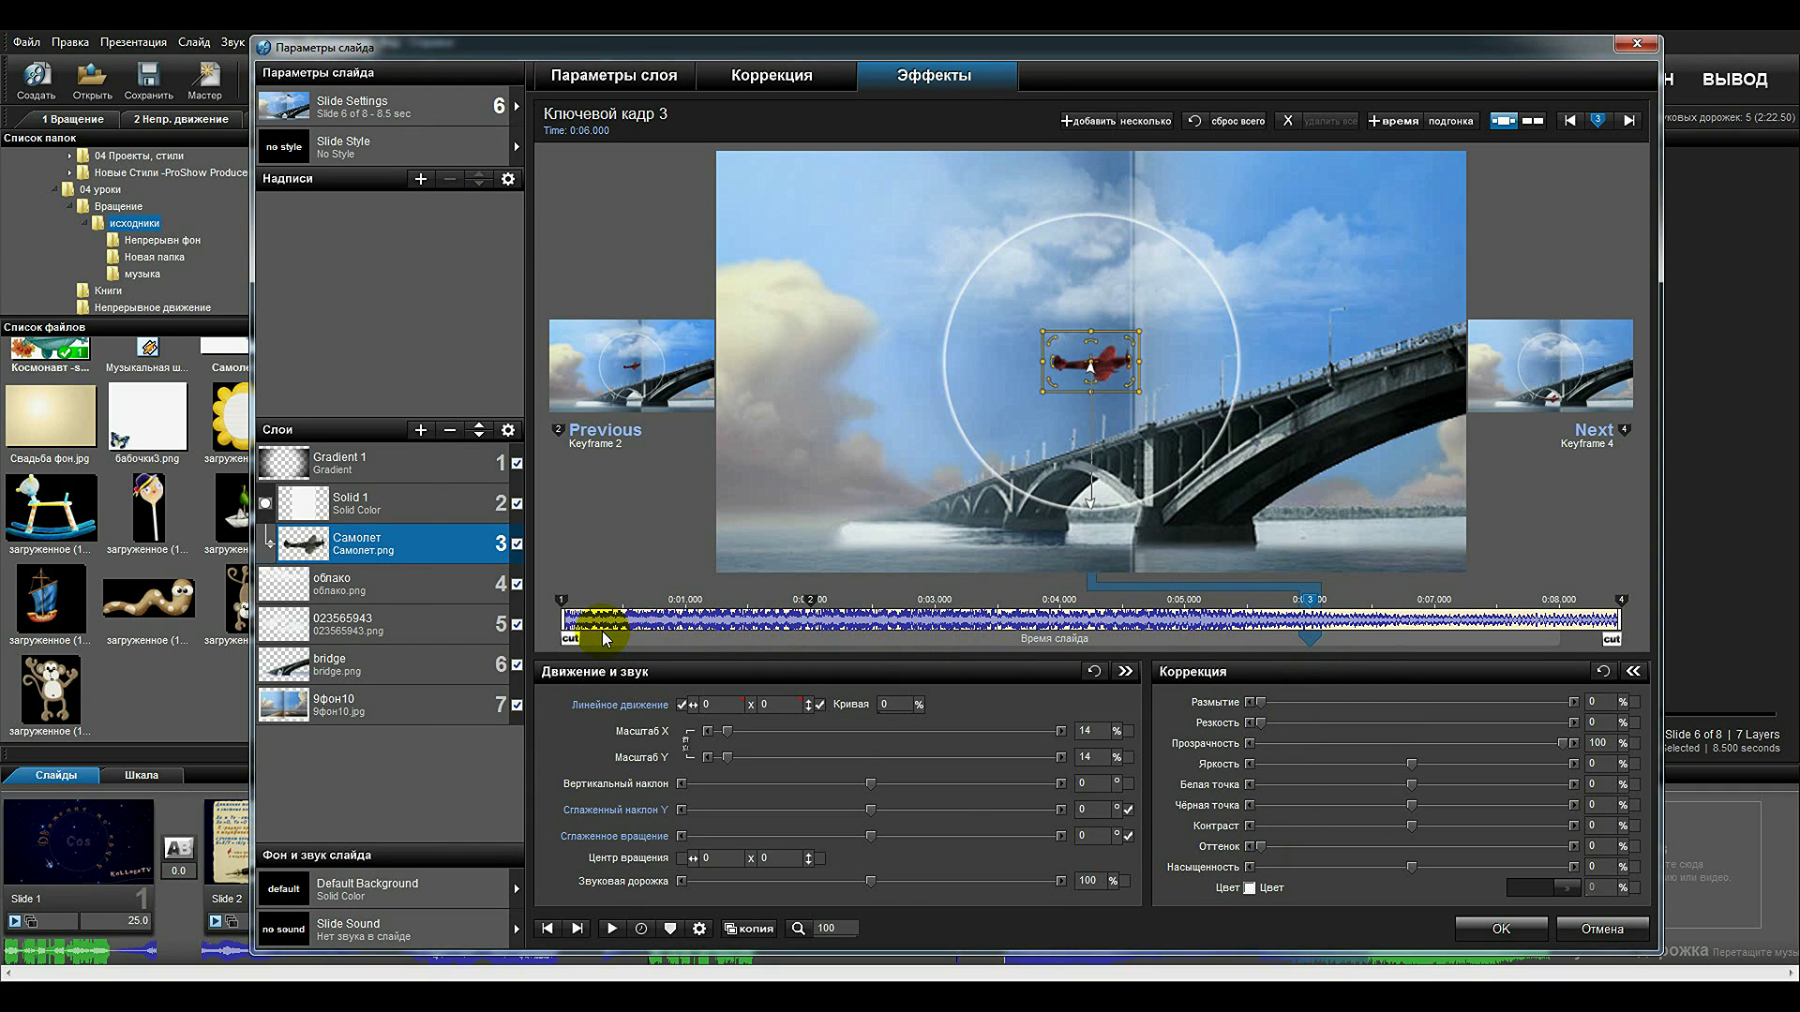
# Scrub through the airplane's complete flight along the circle and accept slide 6's options.
pyautogui.moveTo(609, 637); pyautogui.dragTo(1560, 779)
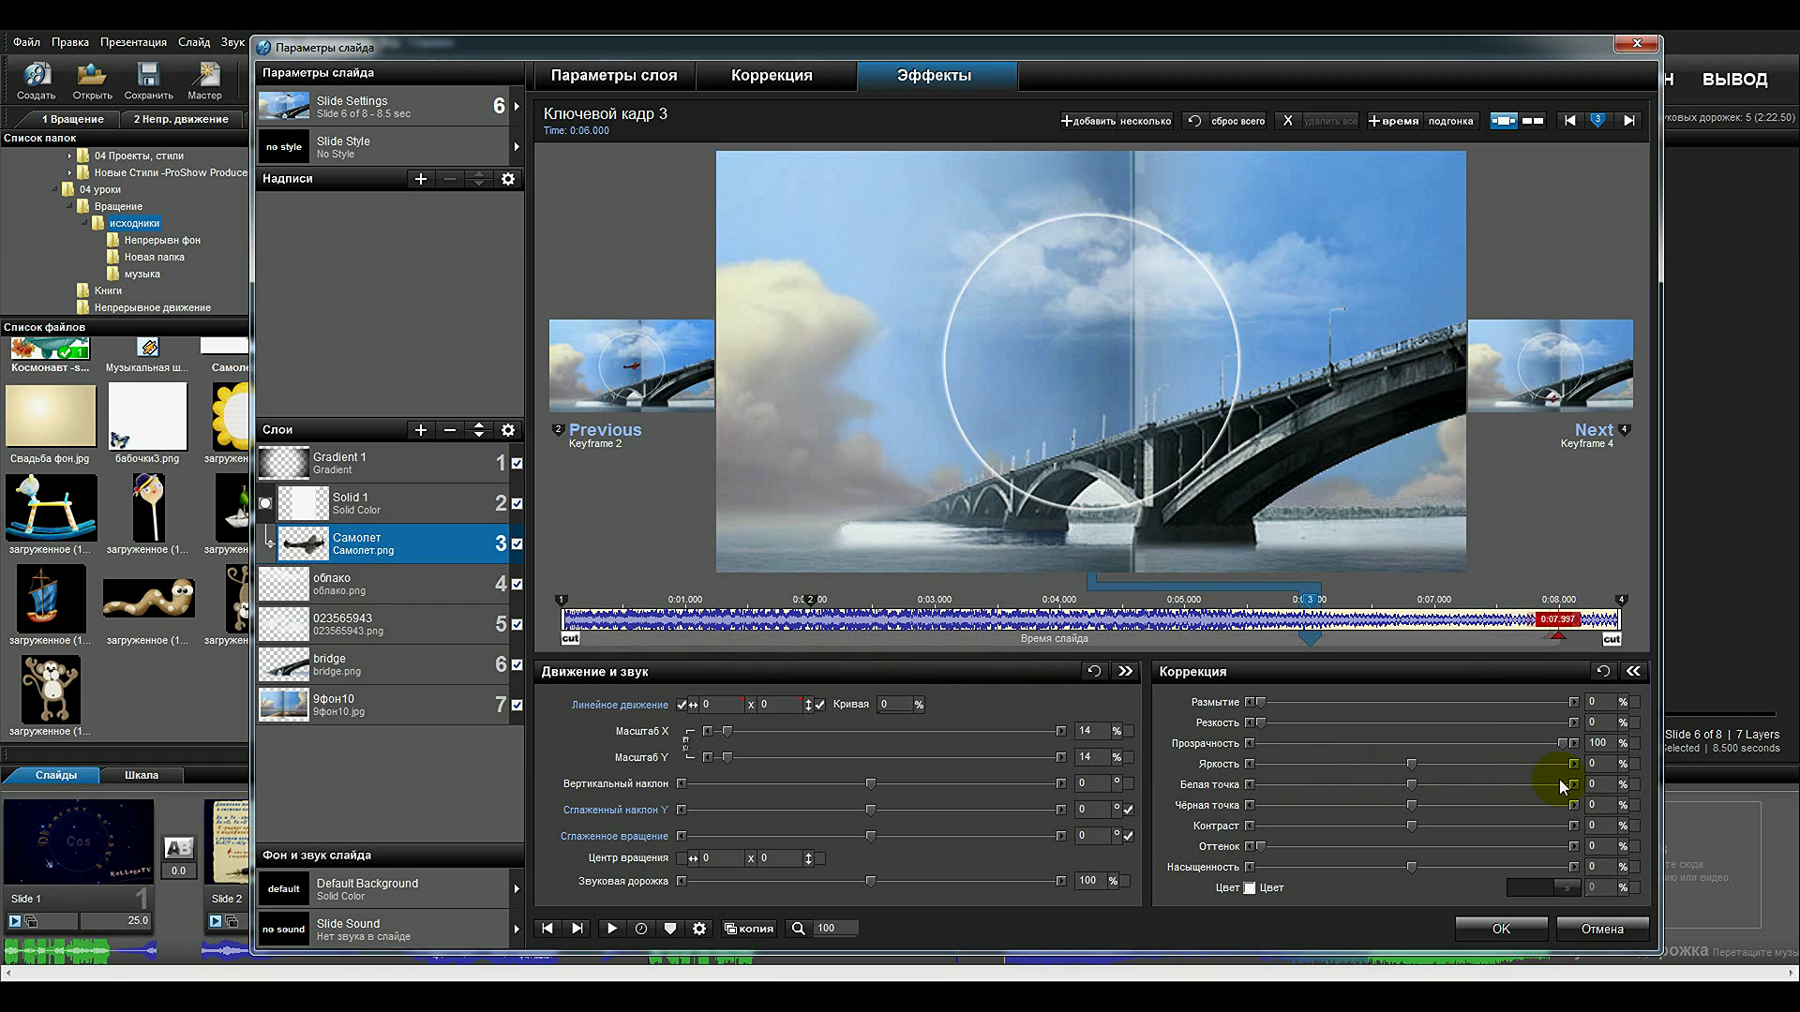
pyautogui.click(1511, 932)
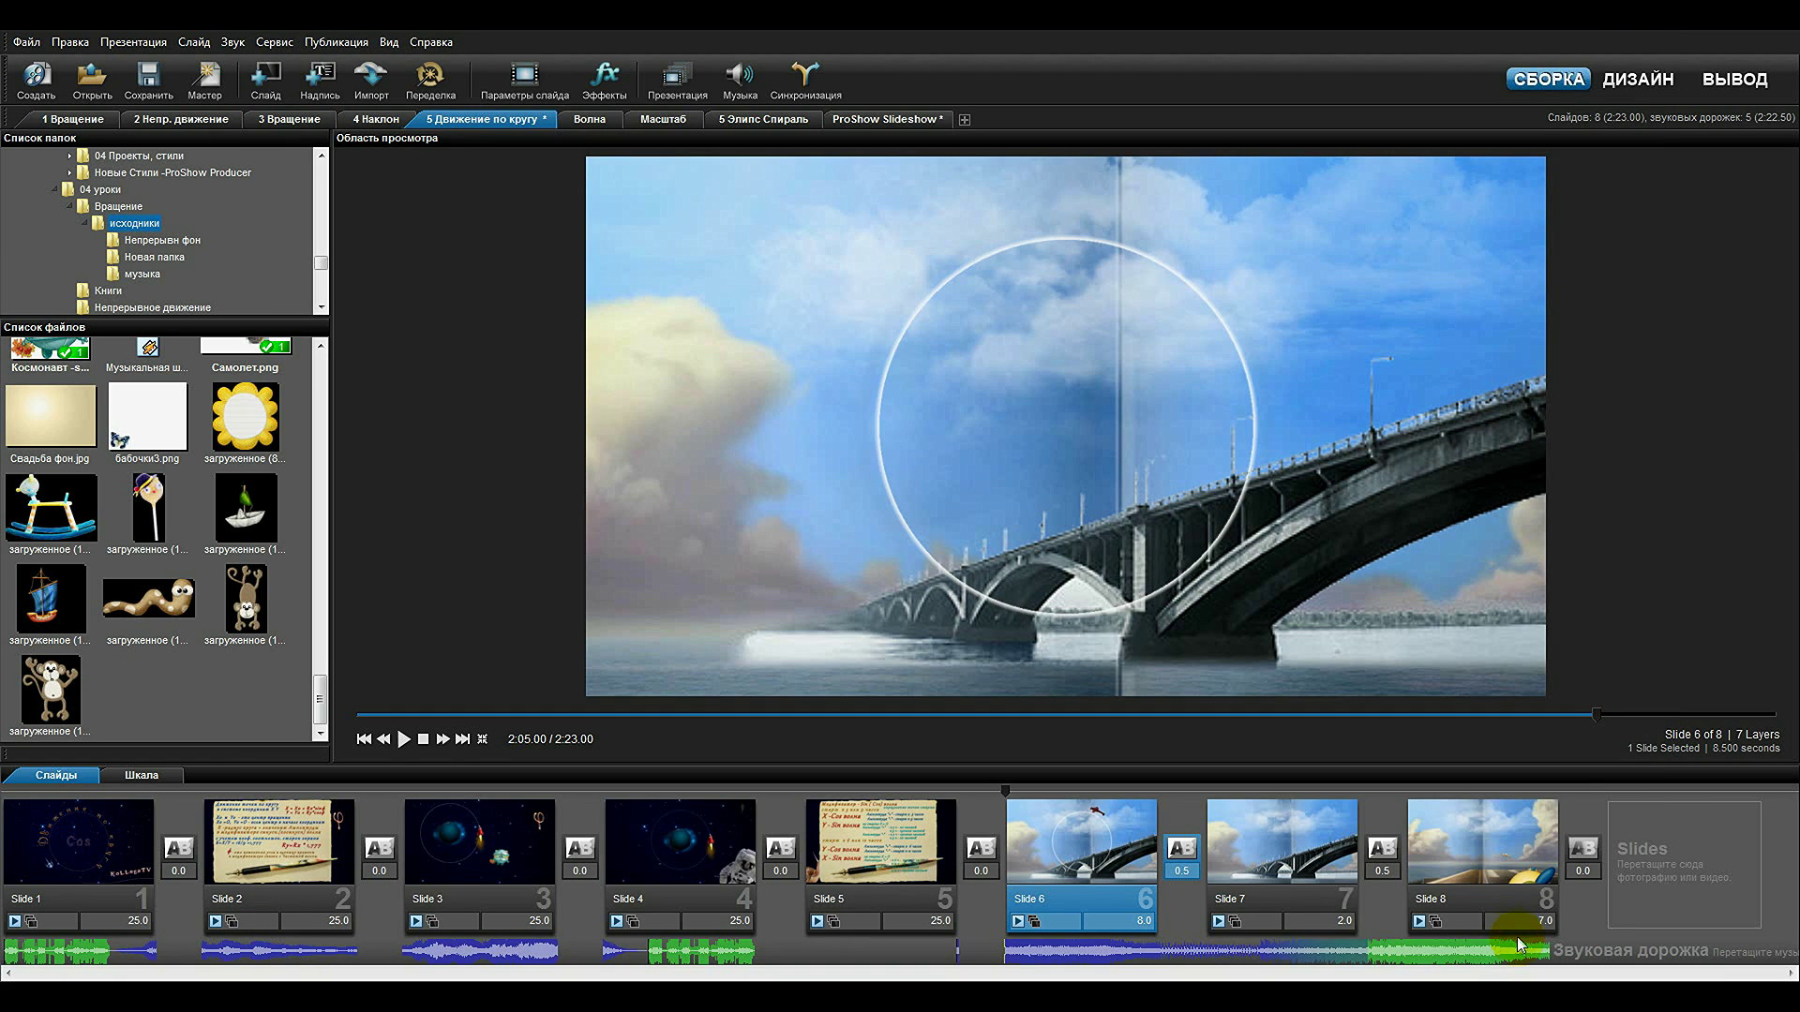
# Open slide 8's options and scrub through its animation.
pyautogui.doubleClick(1481, 837)
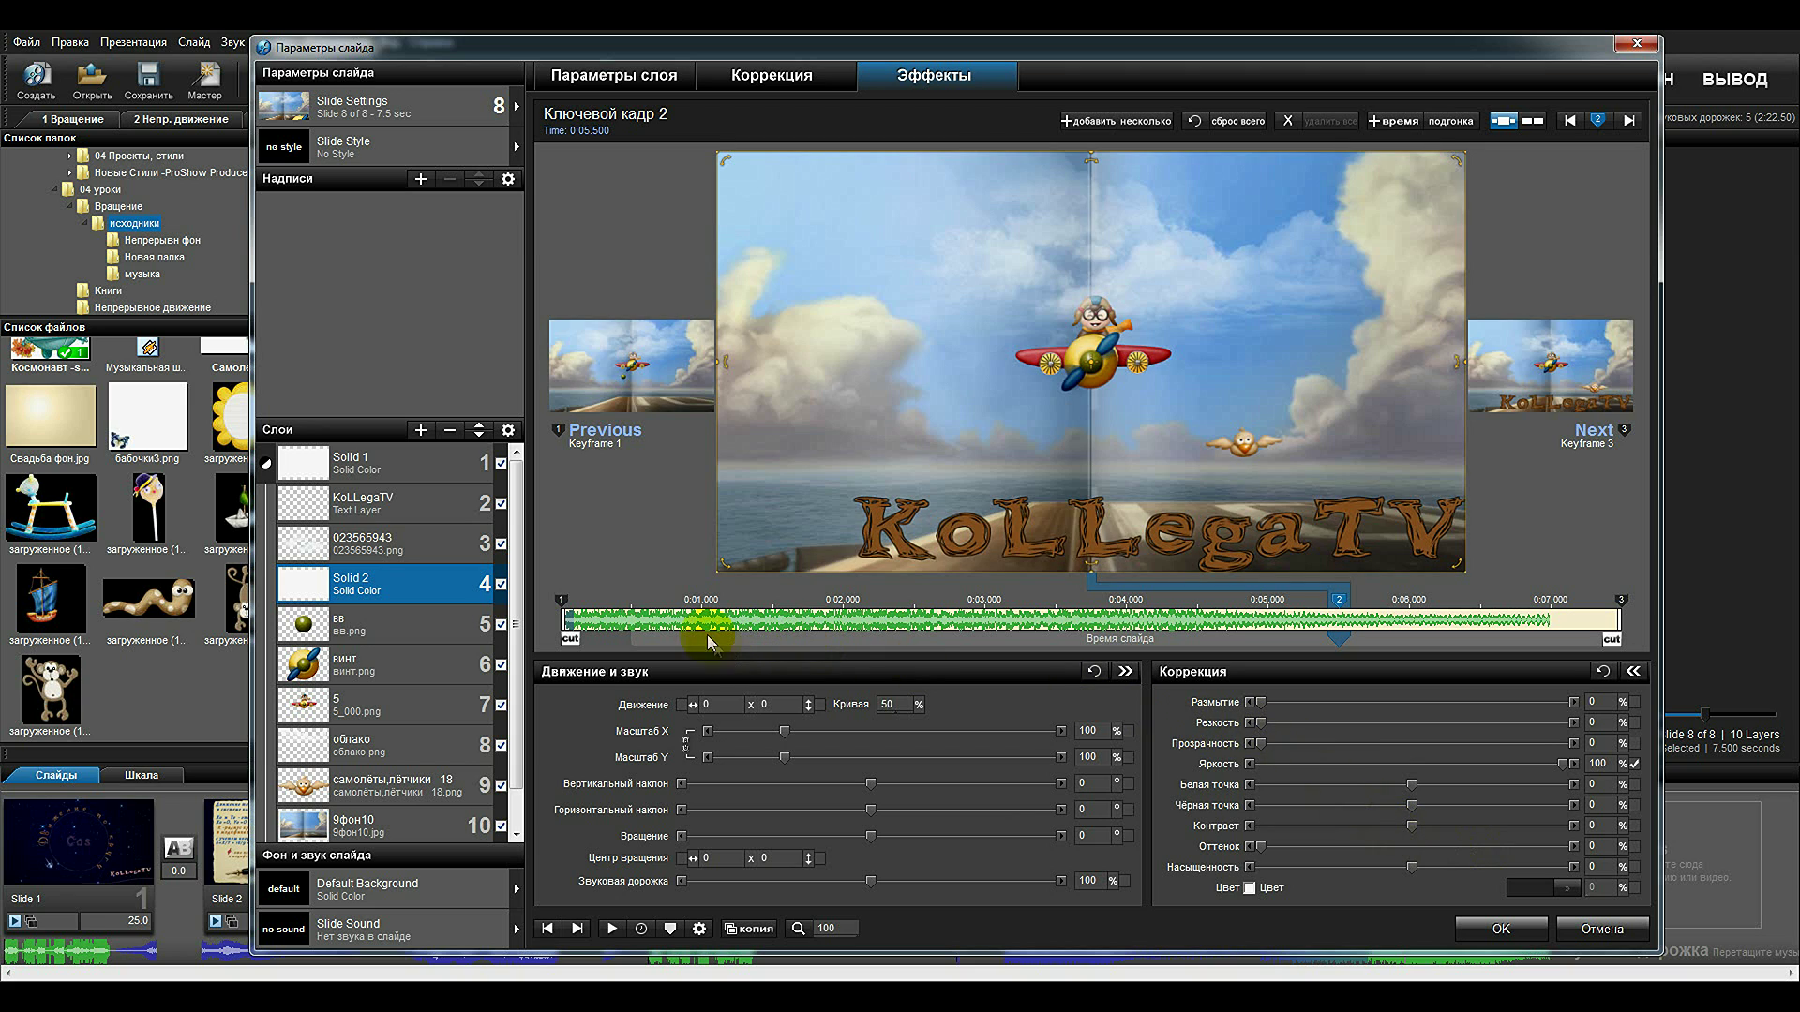
pyautogui.moveTo(611, 644); pyautogui.dragTo(1441, 703)
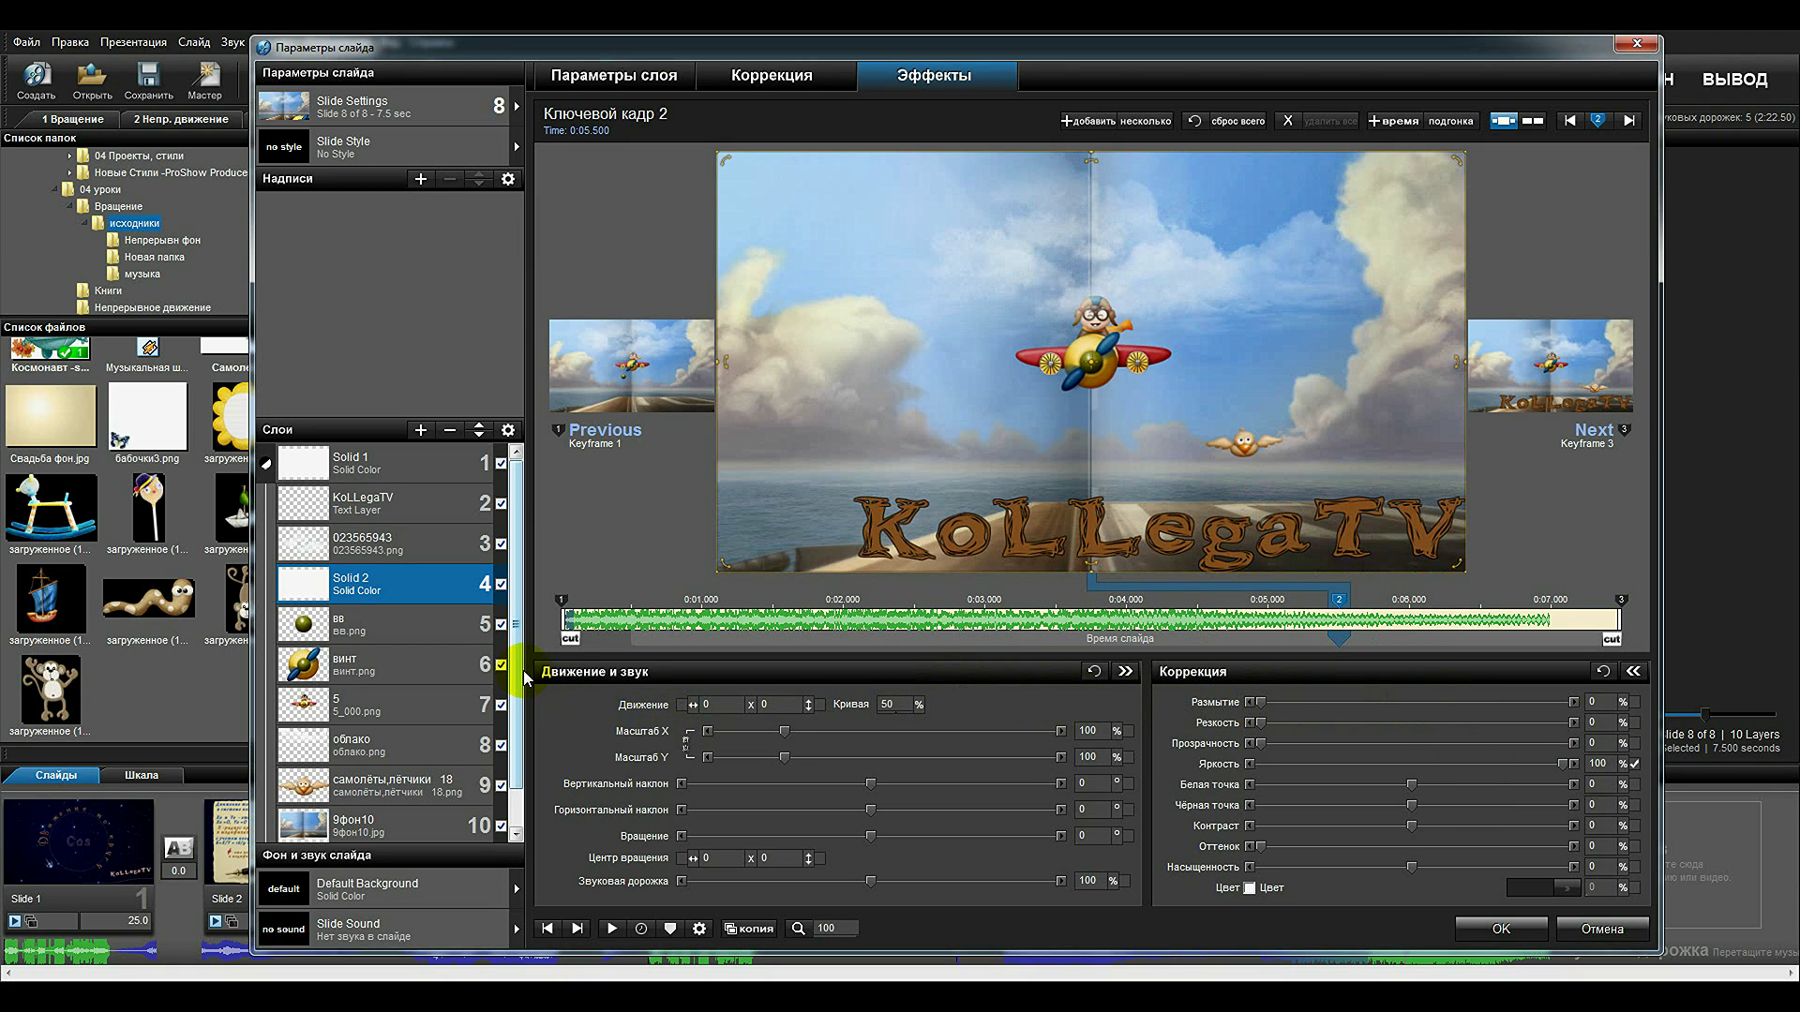
# Examine the starting position of the вв ball layer below the airplane in slide 8.
pyautogui.scroll(-1, 518, 671)
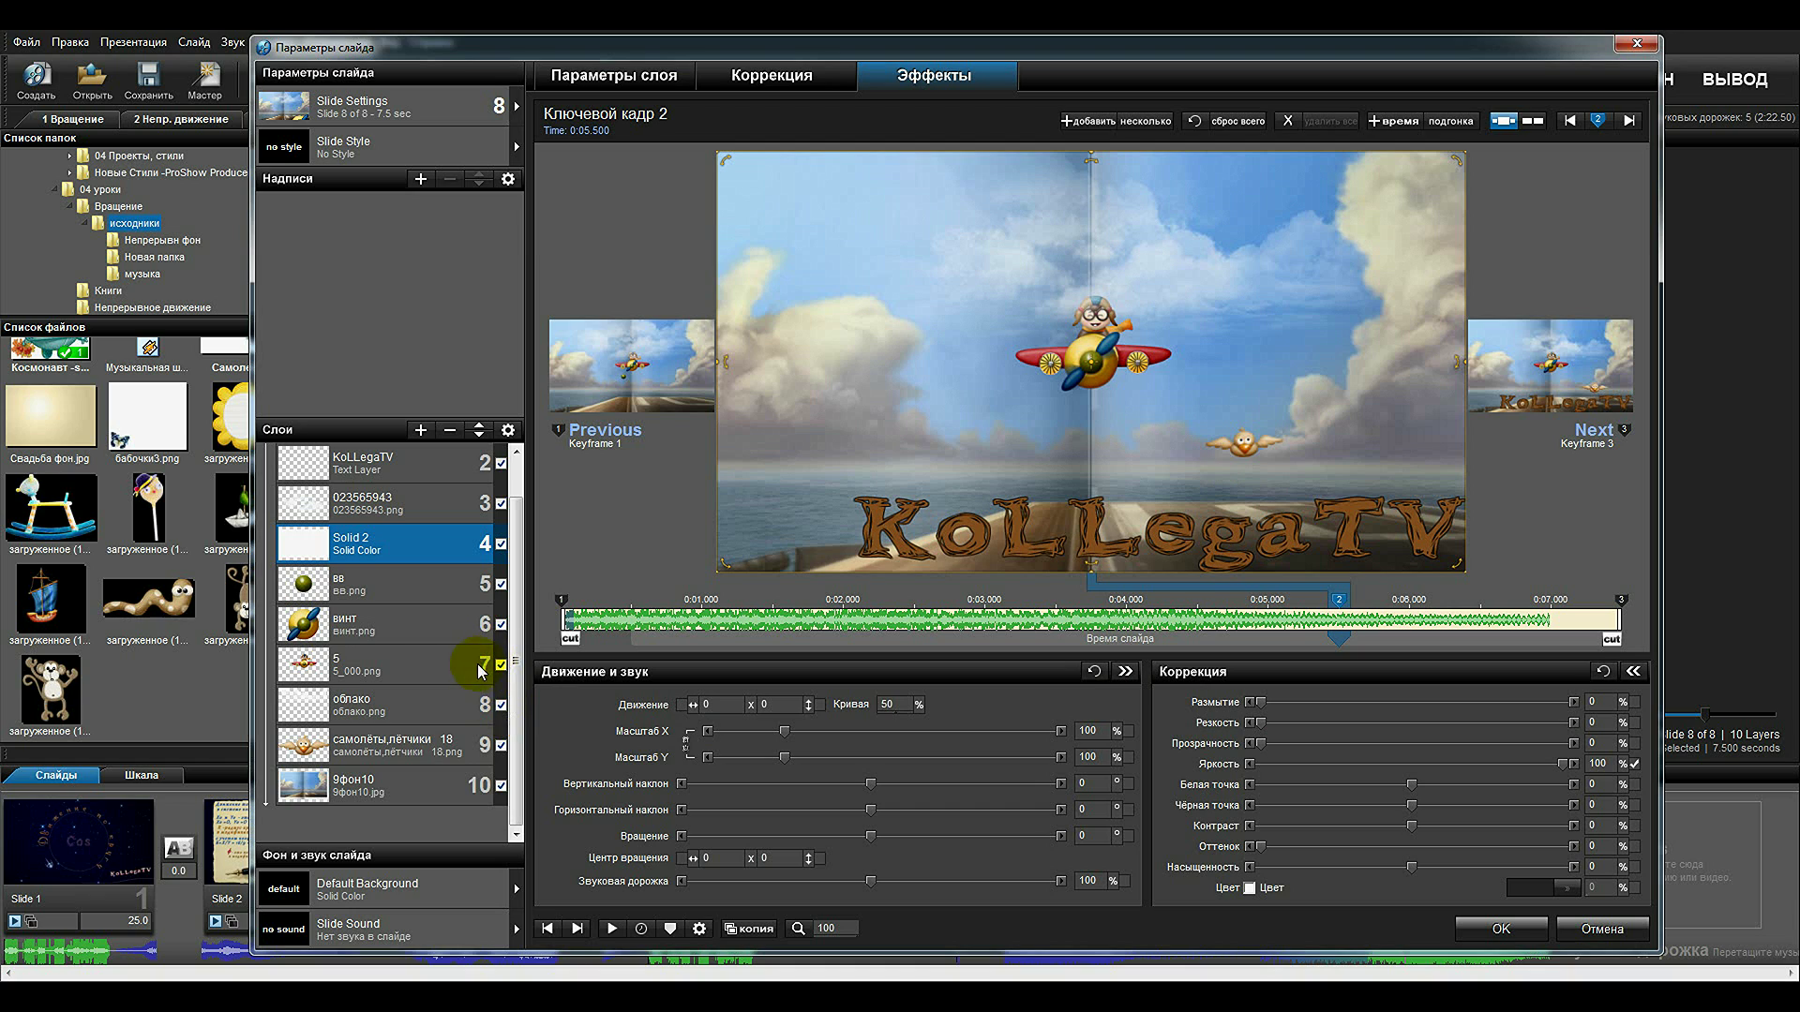
pyautogui.click(414, 589)
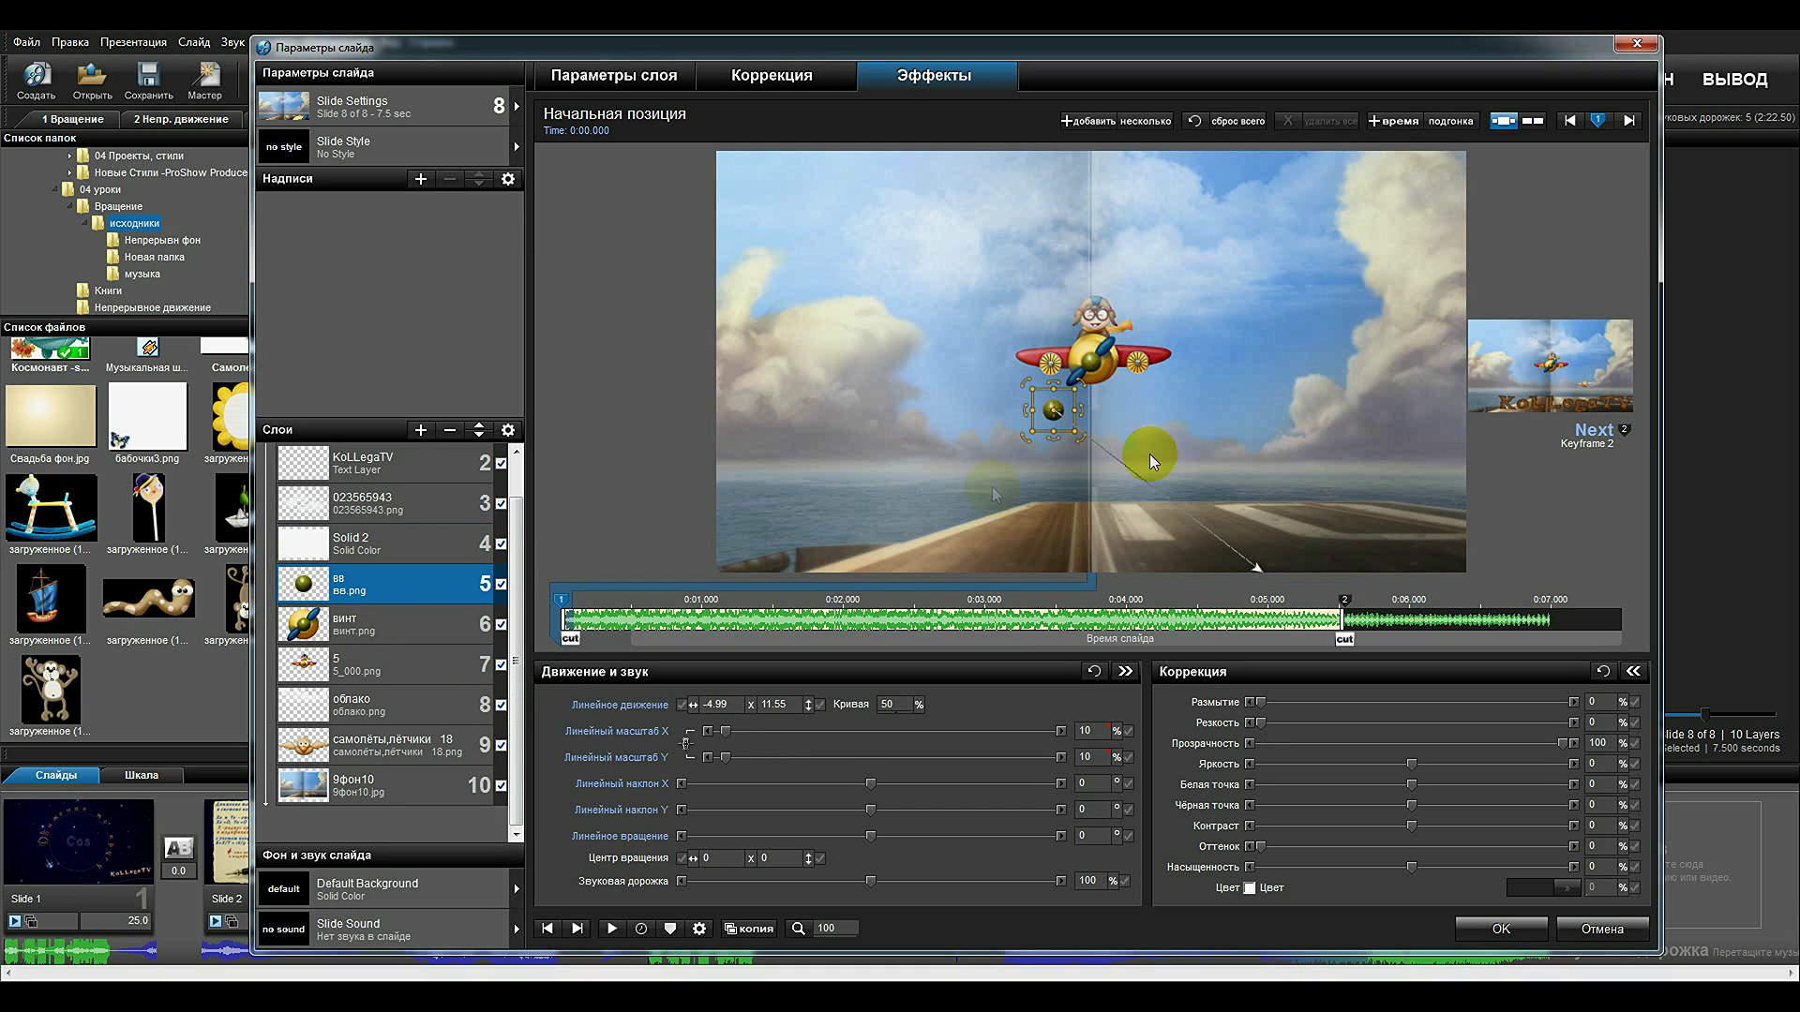
pyautogui.click(1048, 411)
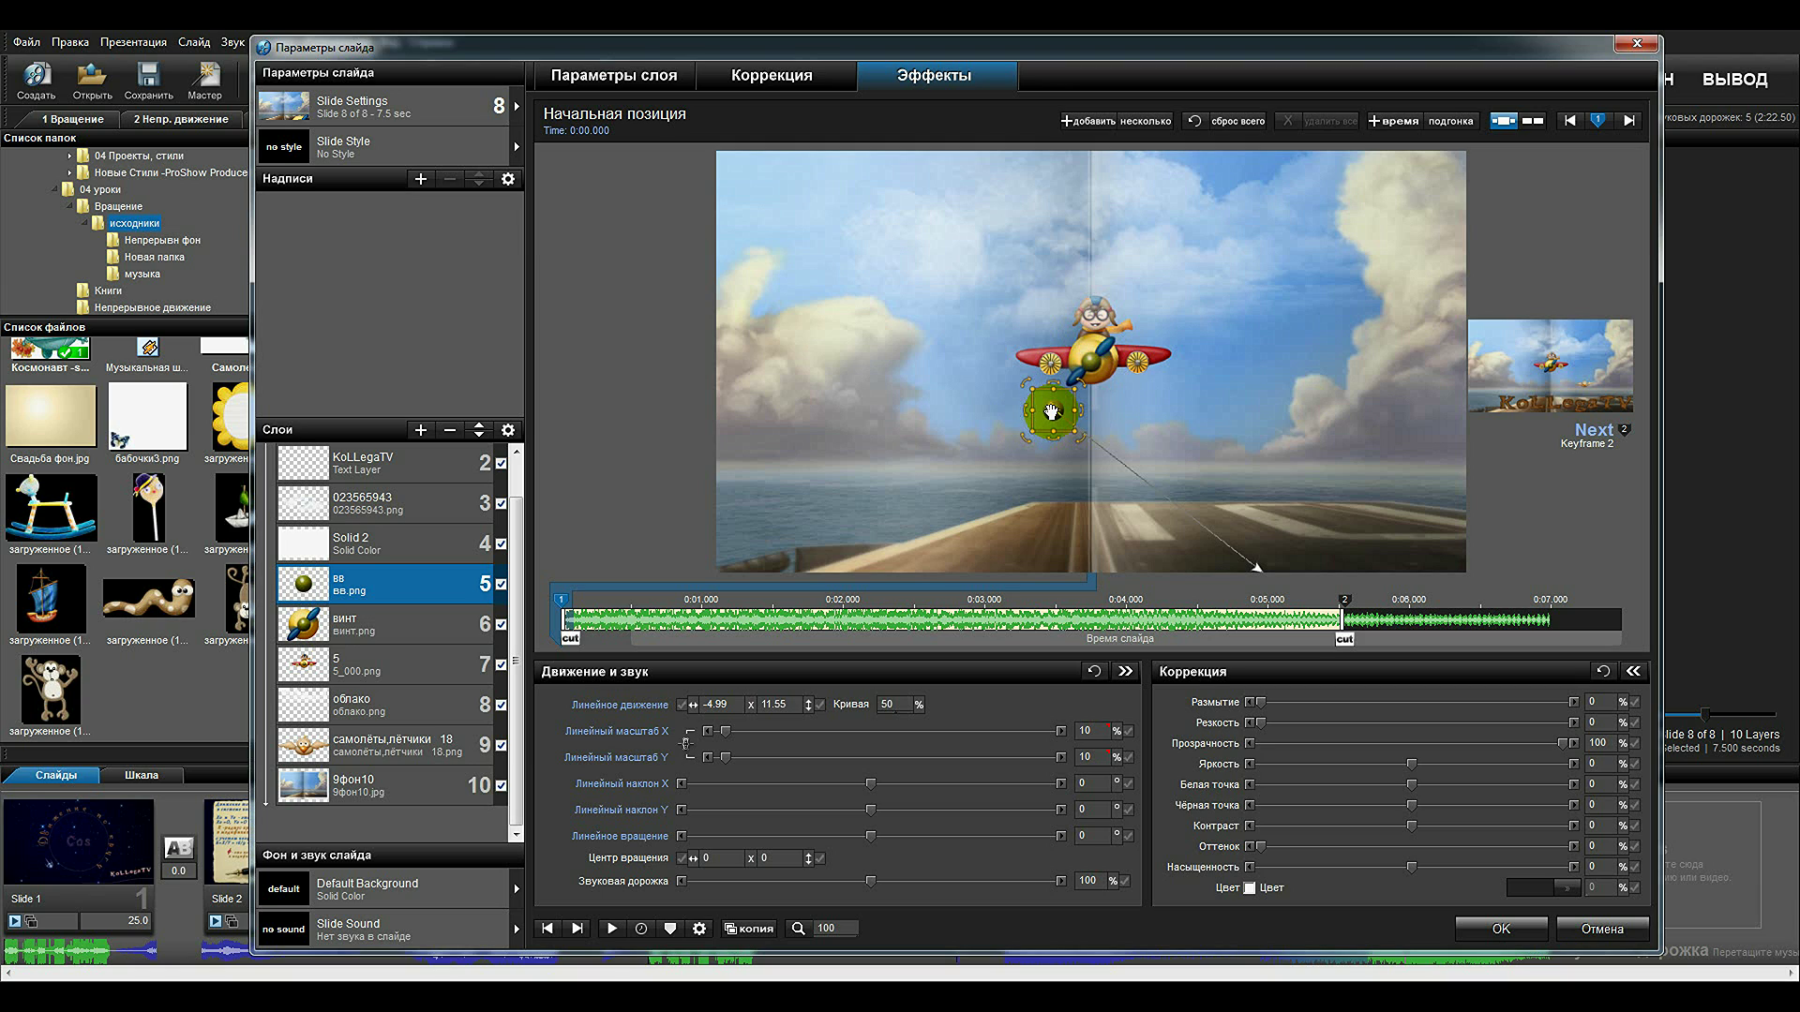
pyautogui.click(397, 559)
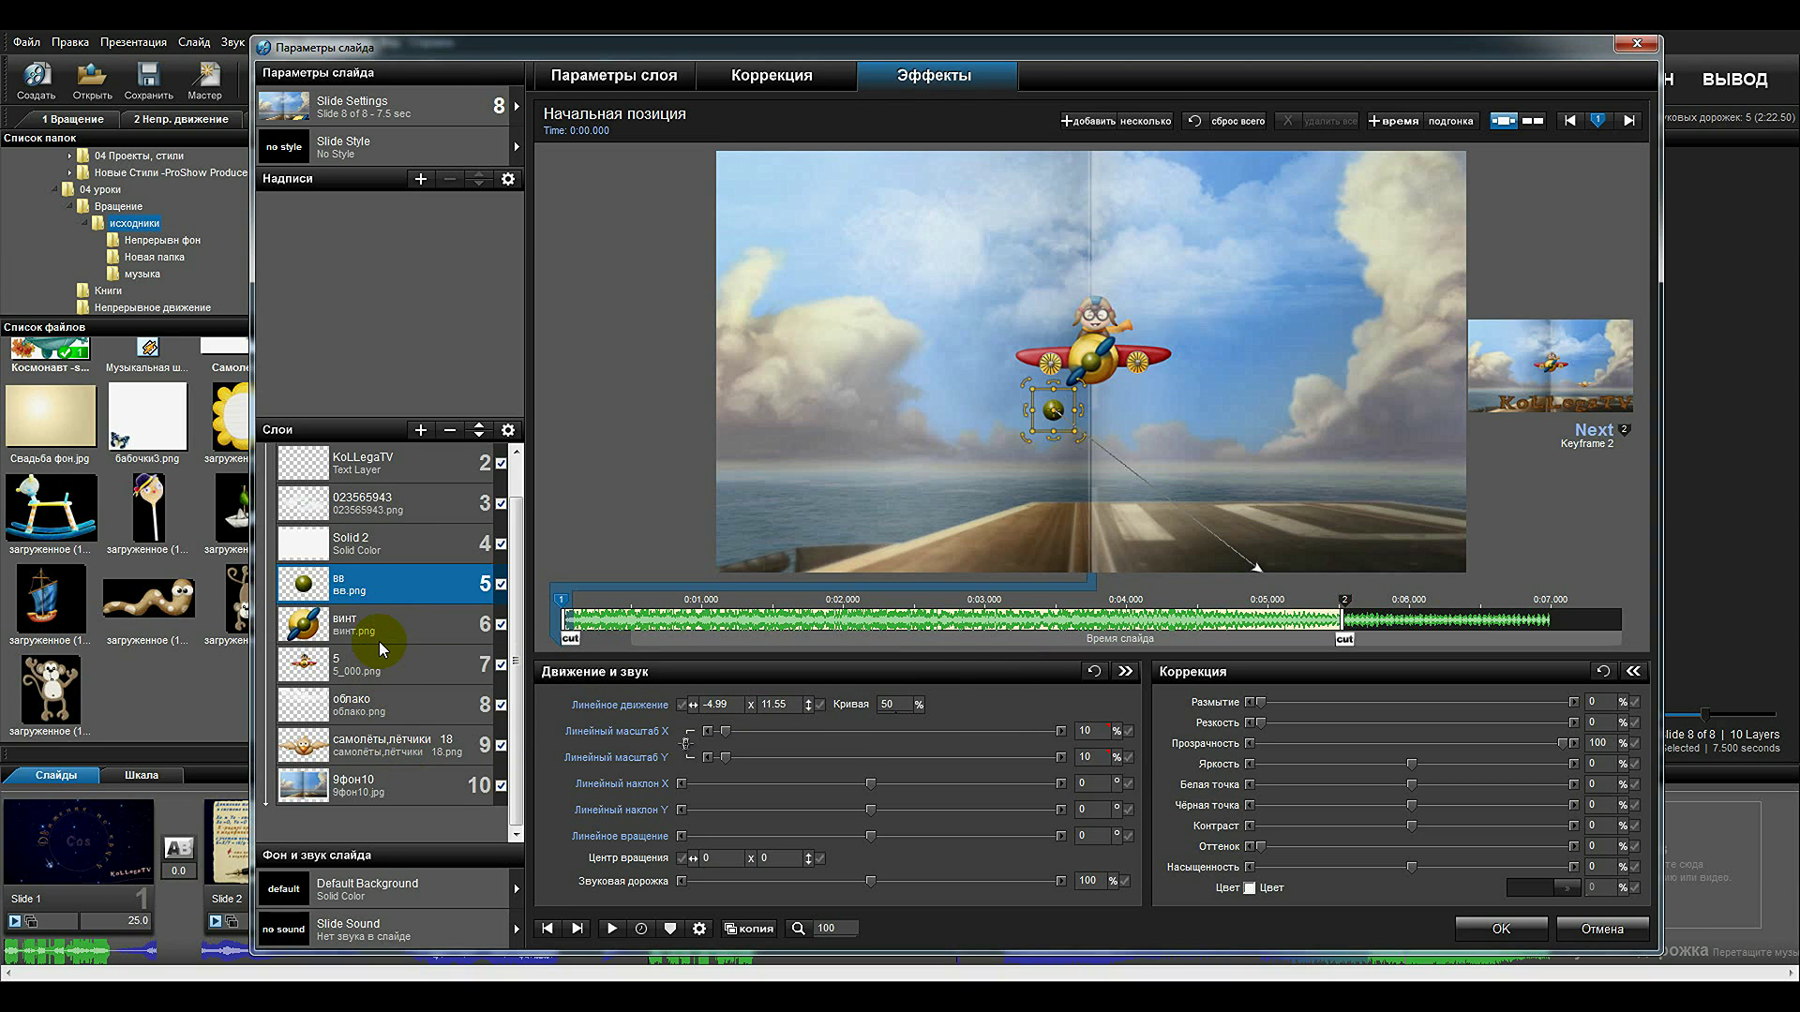
pyautogui.click(406, 589)
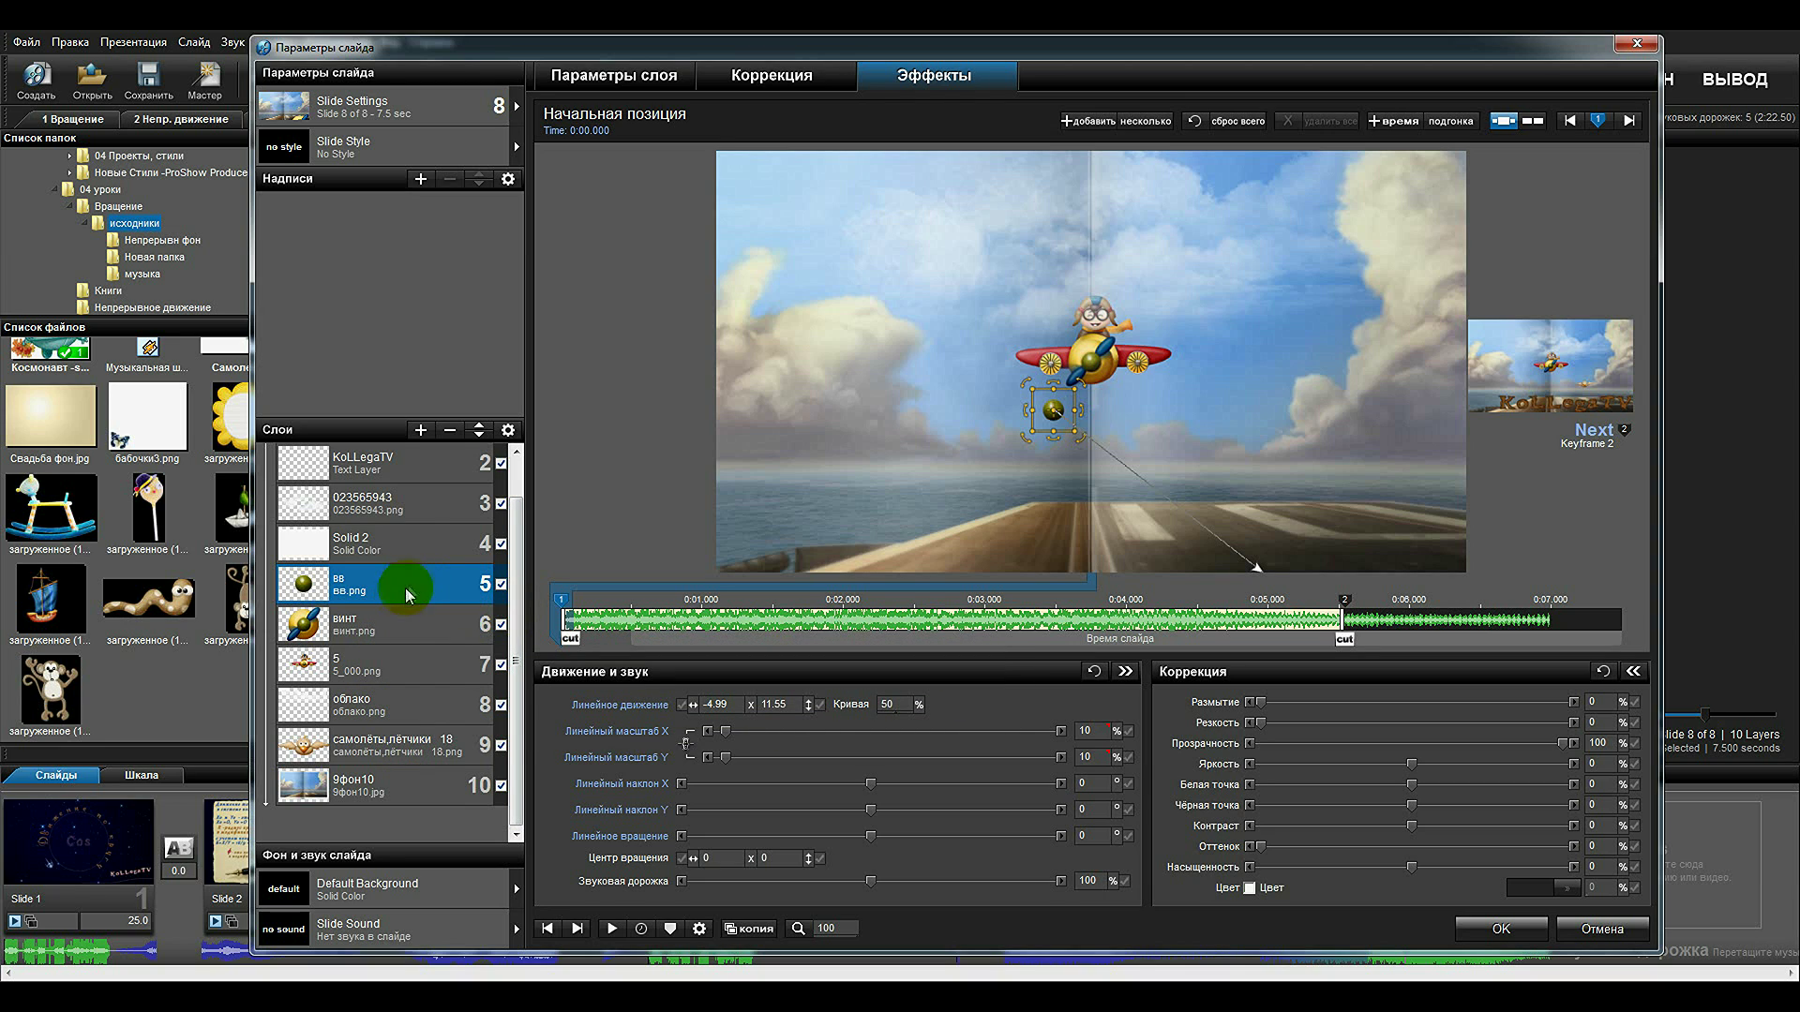
# Check how the винт layer's horizontal pan modifier follows the вв layer, accept it, and scrub through the slide's motion.
pyautogui.click(397, 621)
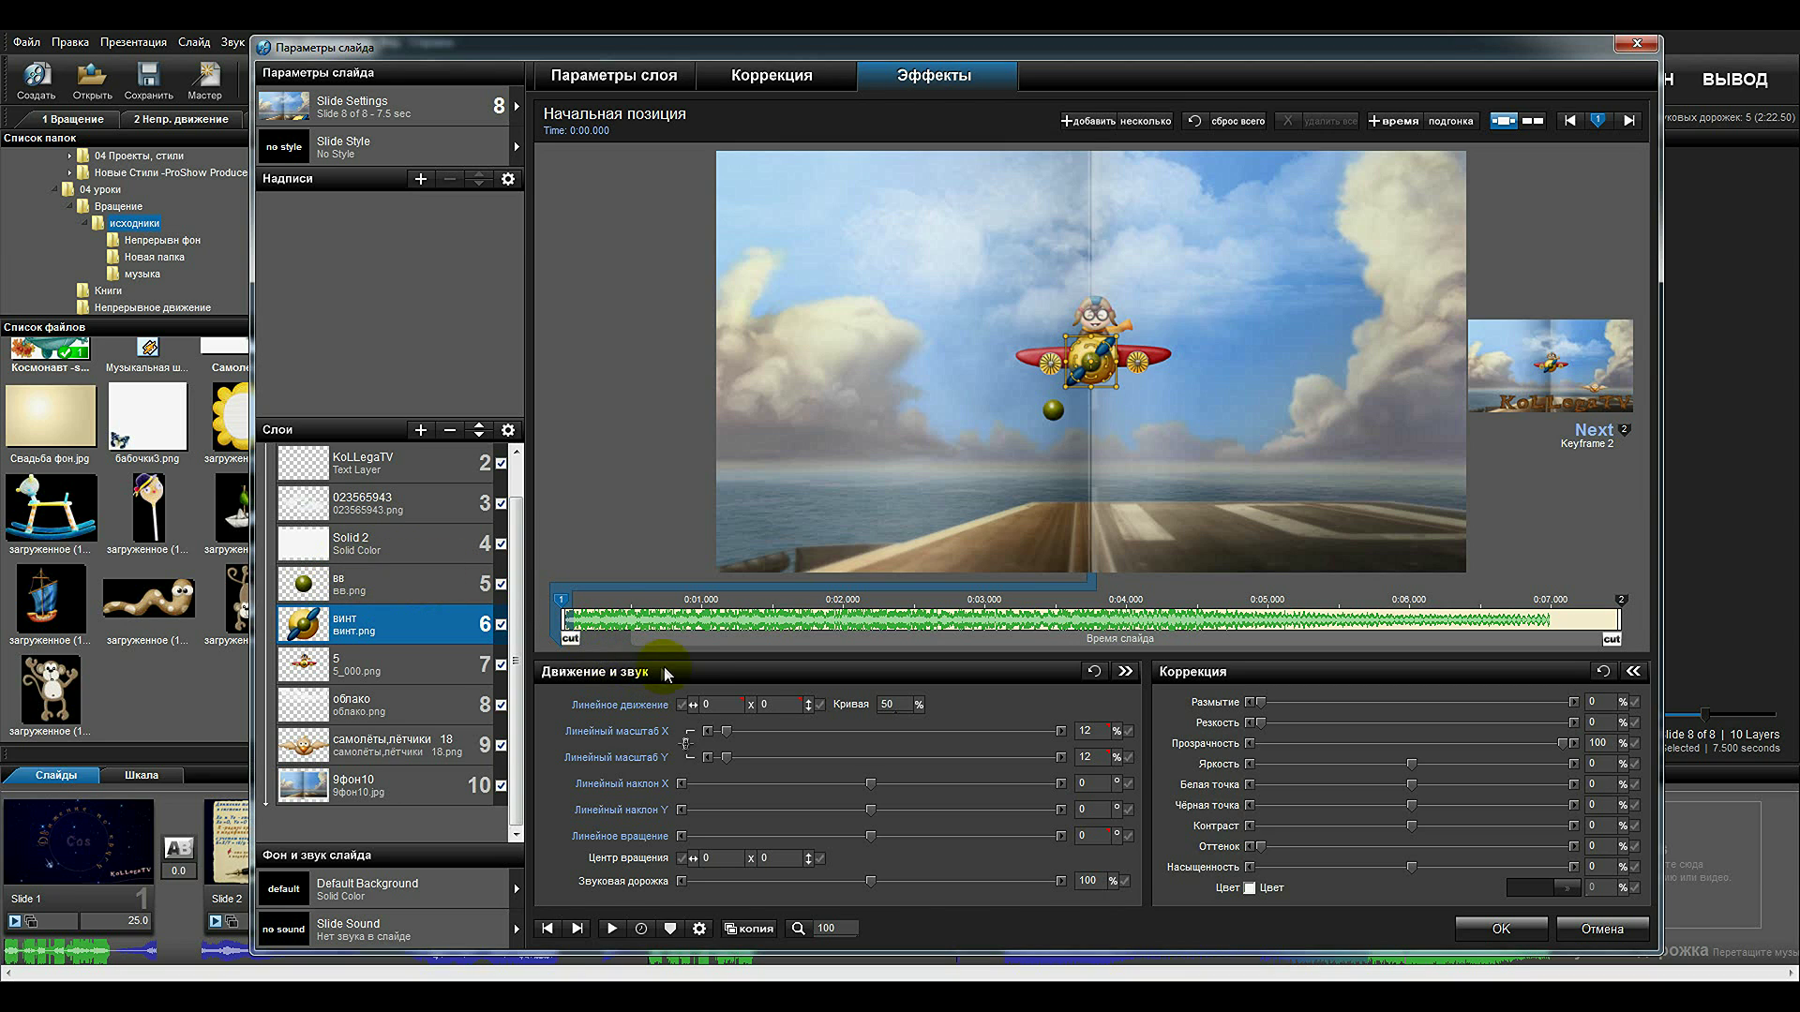
pyautogui.rightClick(737, 708)
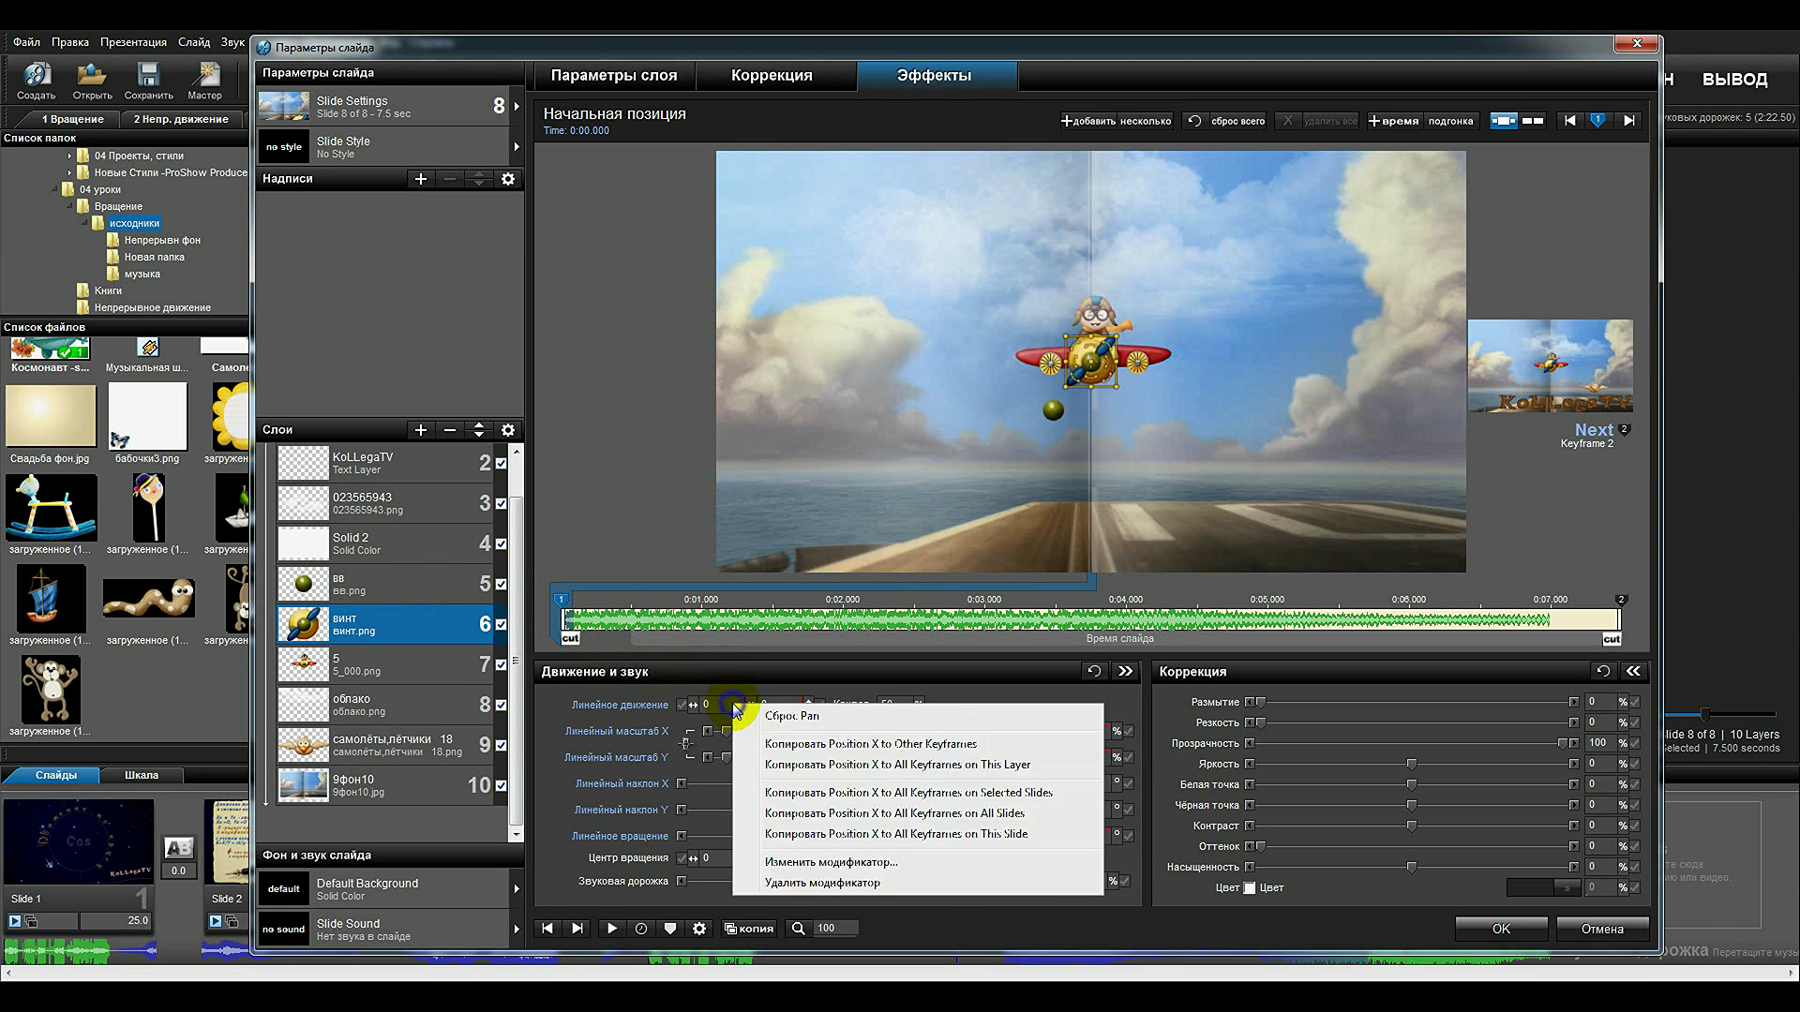
pyautogui.click(853, 862)
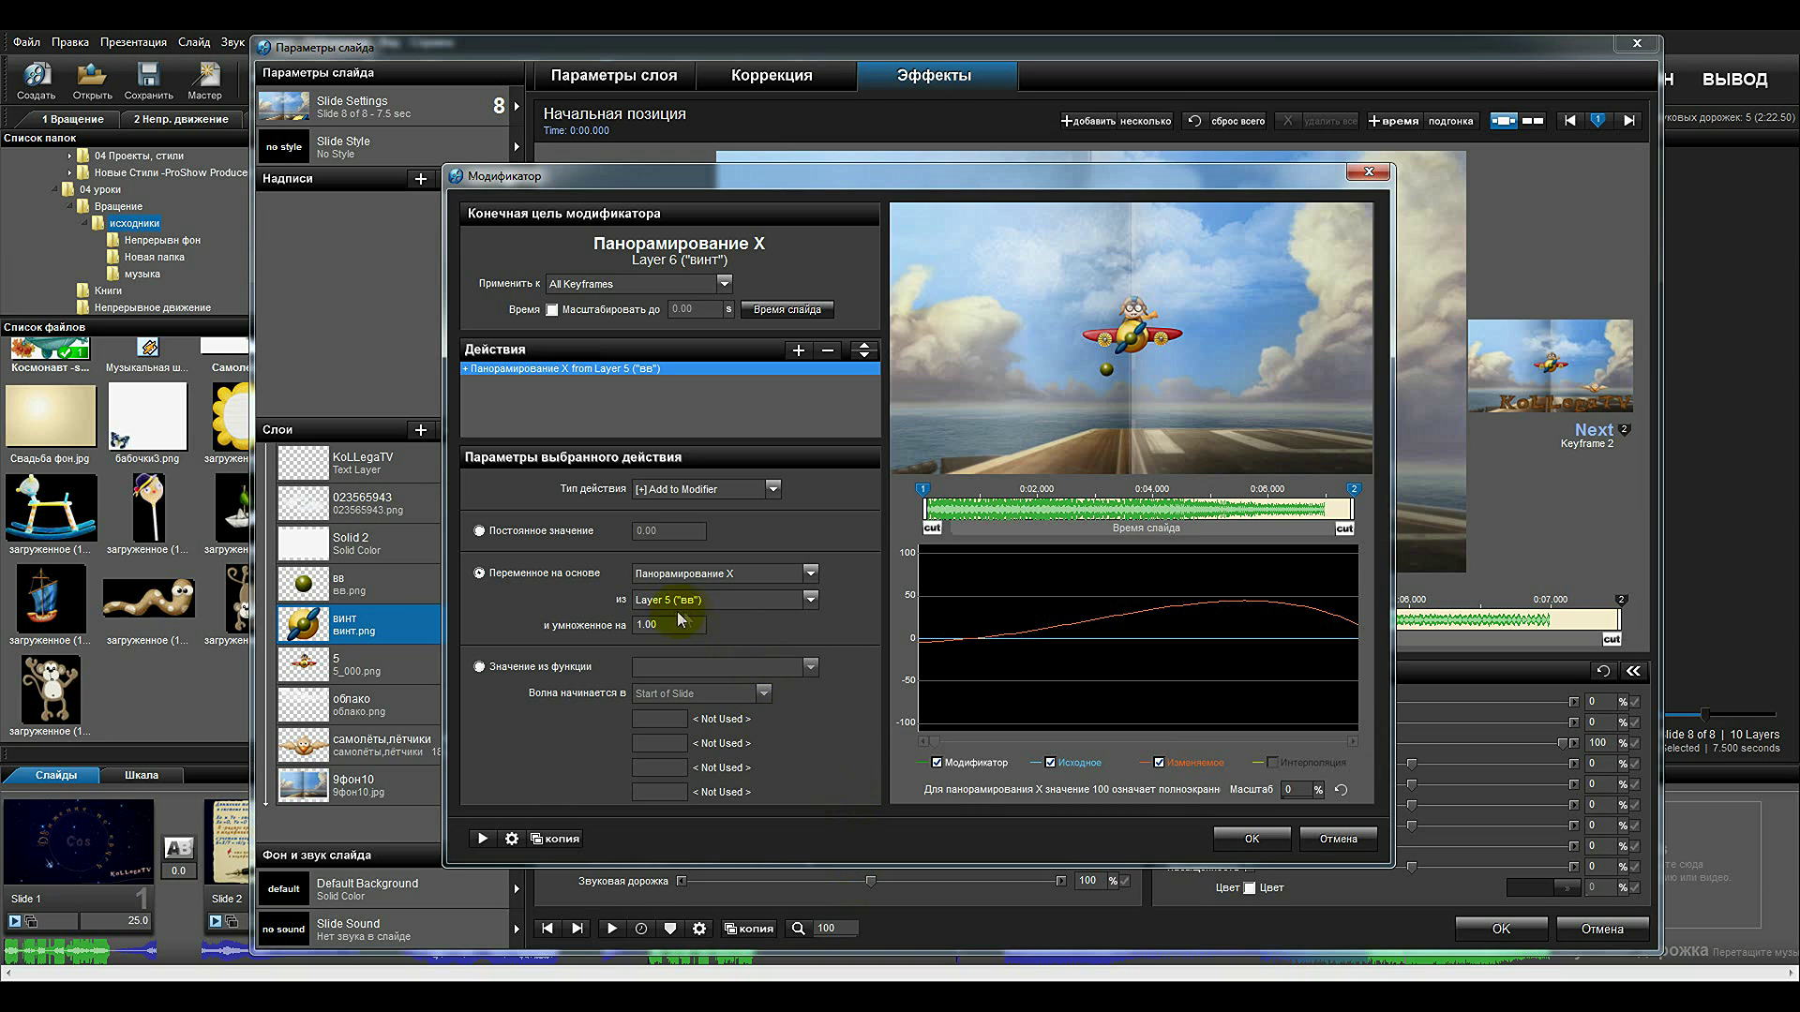
pyautogui.moveTo(791, 176); pyautogui.dragTo(1208, 173)
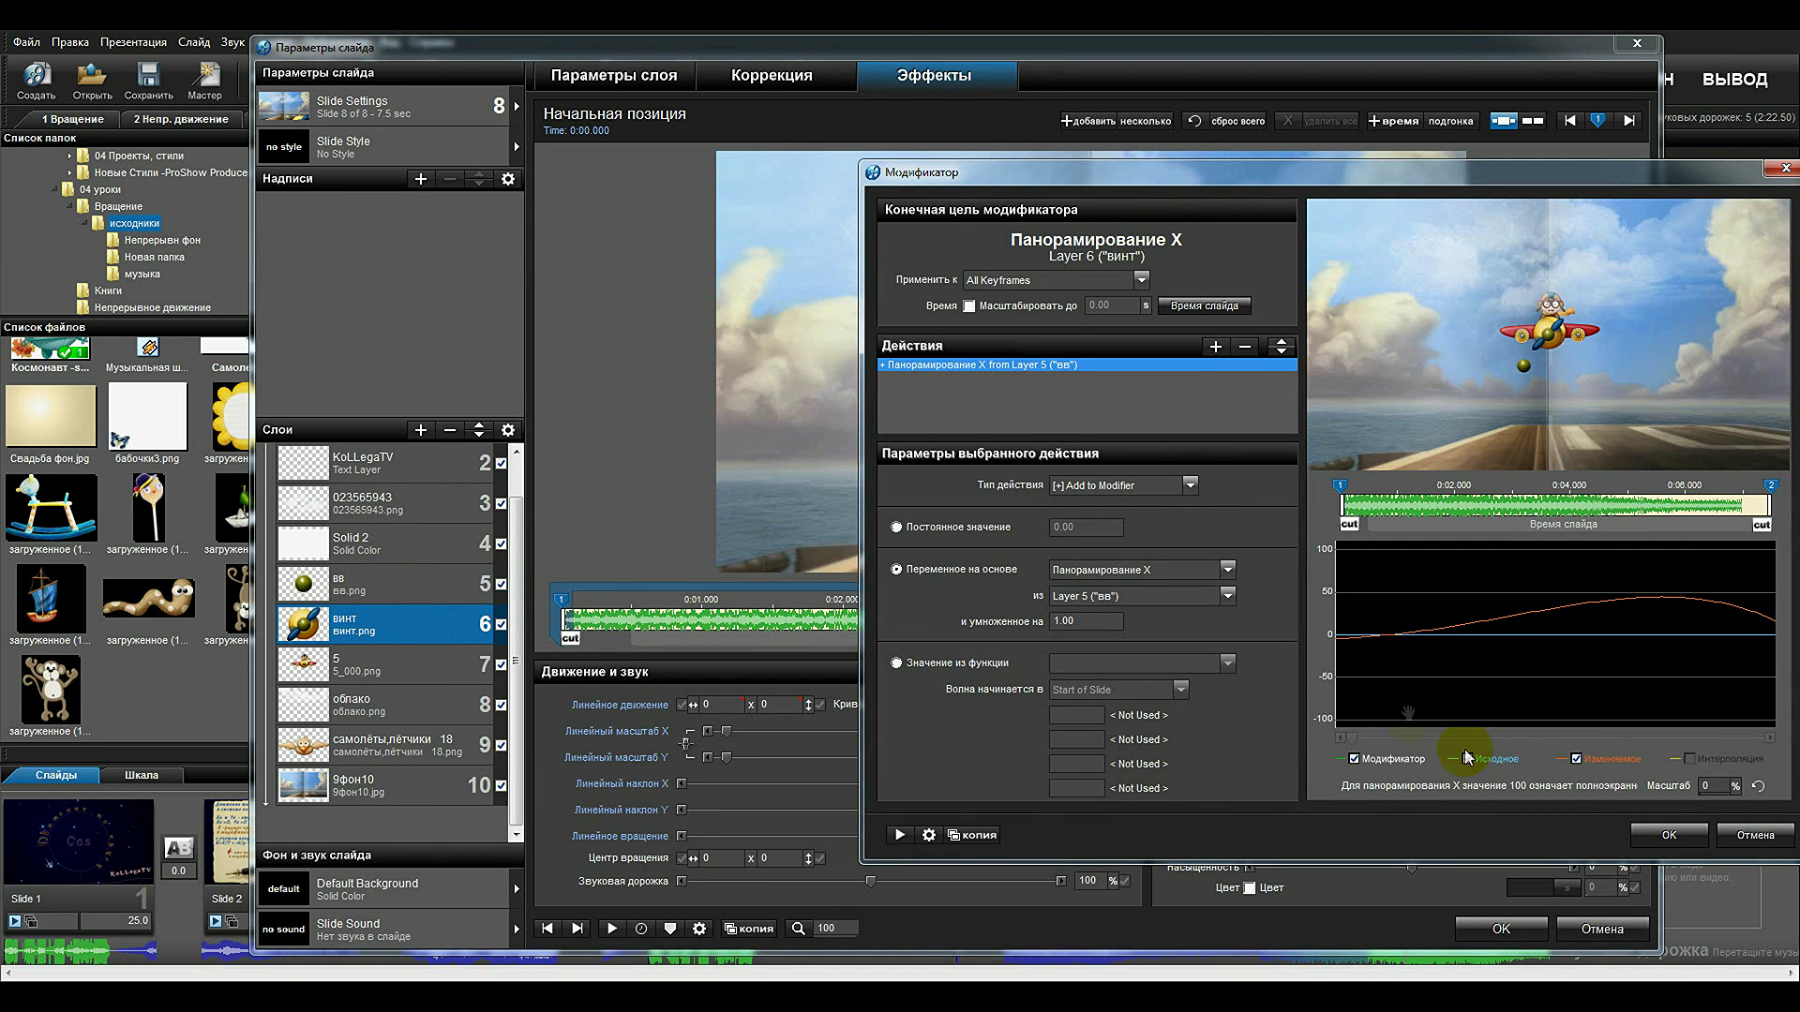
pyautogui.click(1667, 836)
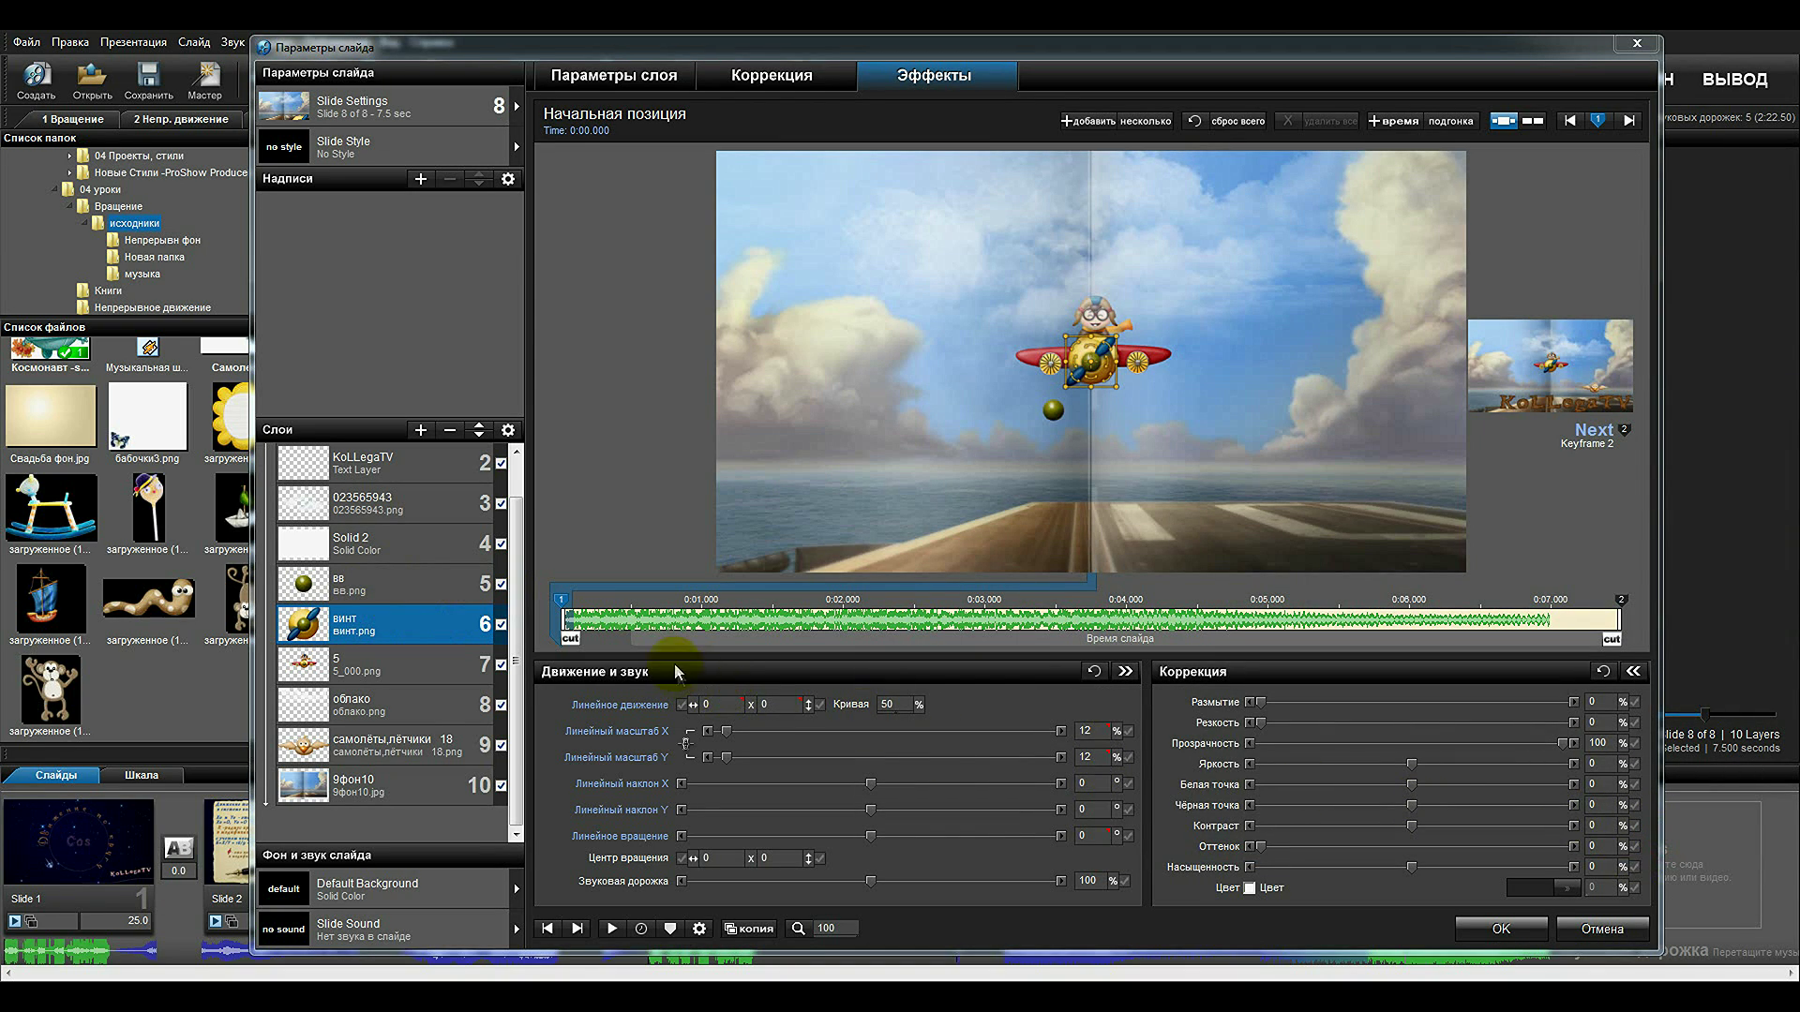
pyautogui.moveTo(625, 639)
pyautogui.mouseDown()
pyautogui.moveTo(536, 637)
pyautogui.moveTo(1015, 693)
pyautogui.moveTo(1106, 668)
pyautogui.moveTo(779, 671)
pyautogui.moveTo(1320, 663)
pyautogui.moveTo(1205, 671)
pyautogui.mouseUp()
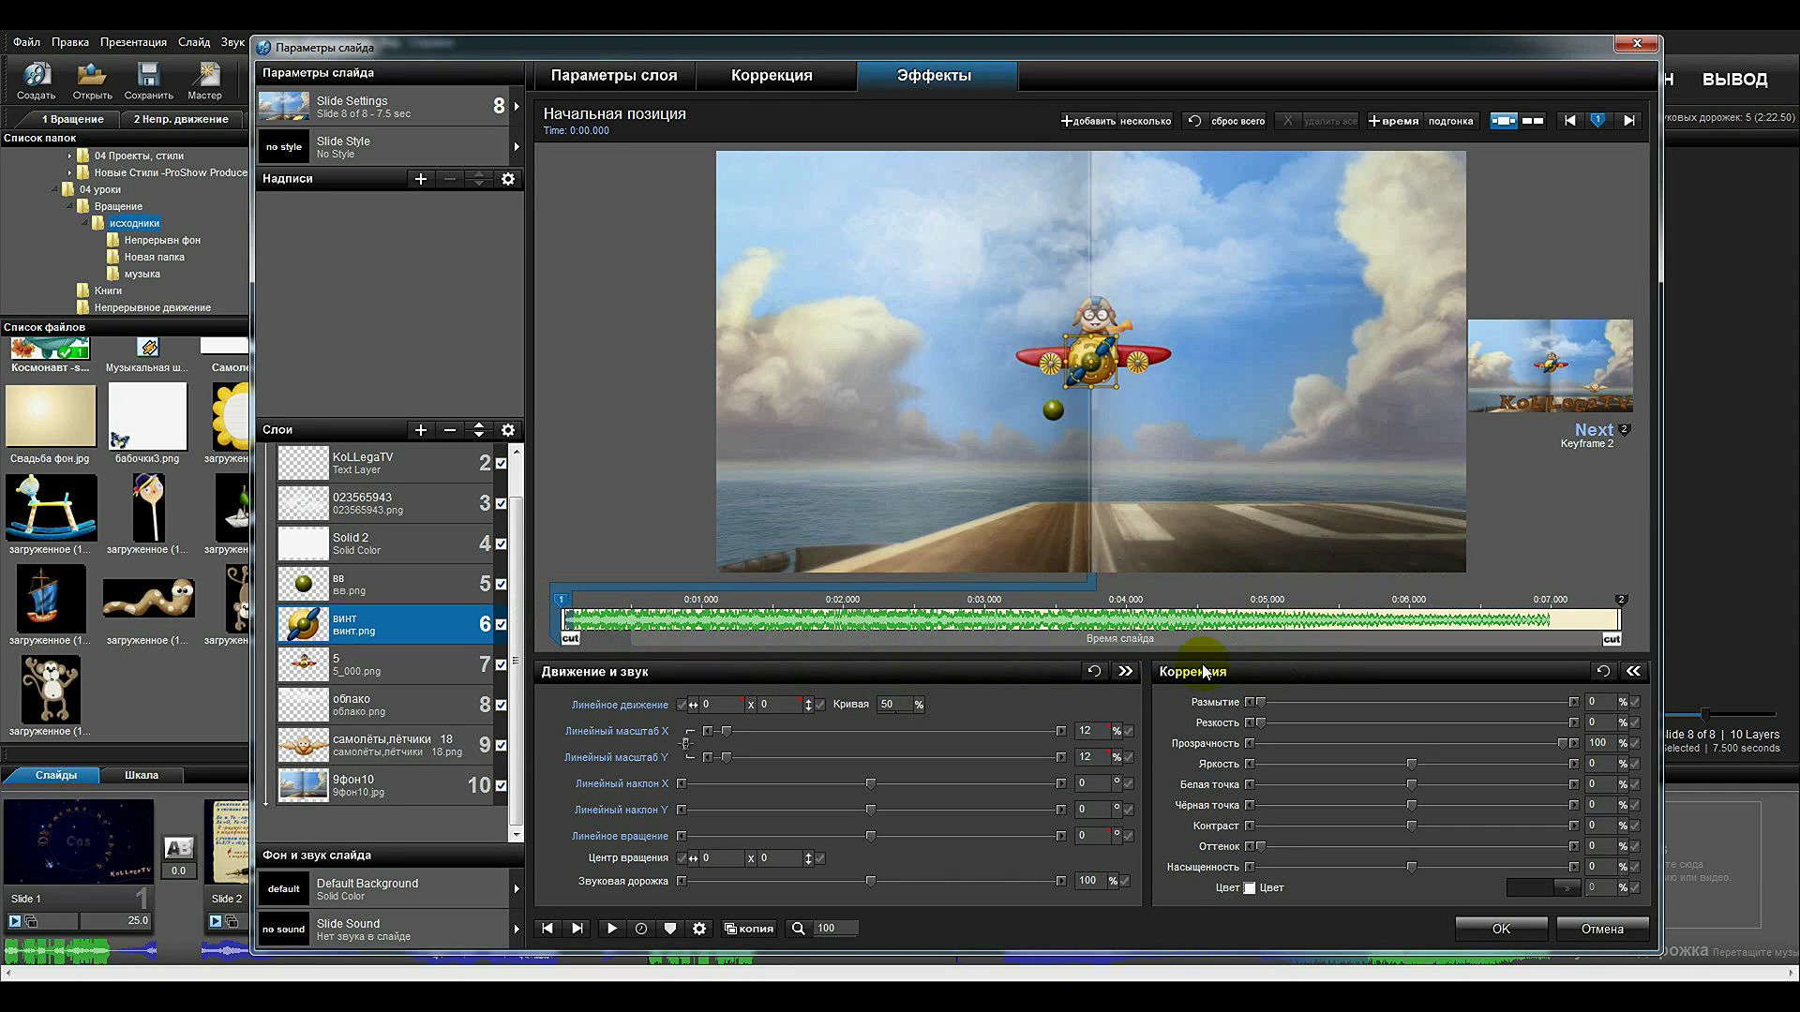
# Examine the Solid 2 layer's type settings and its opacity adjustment.
pyautogui.click(407, 545)
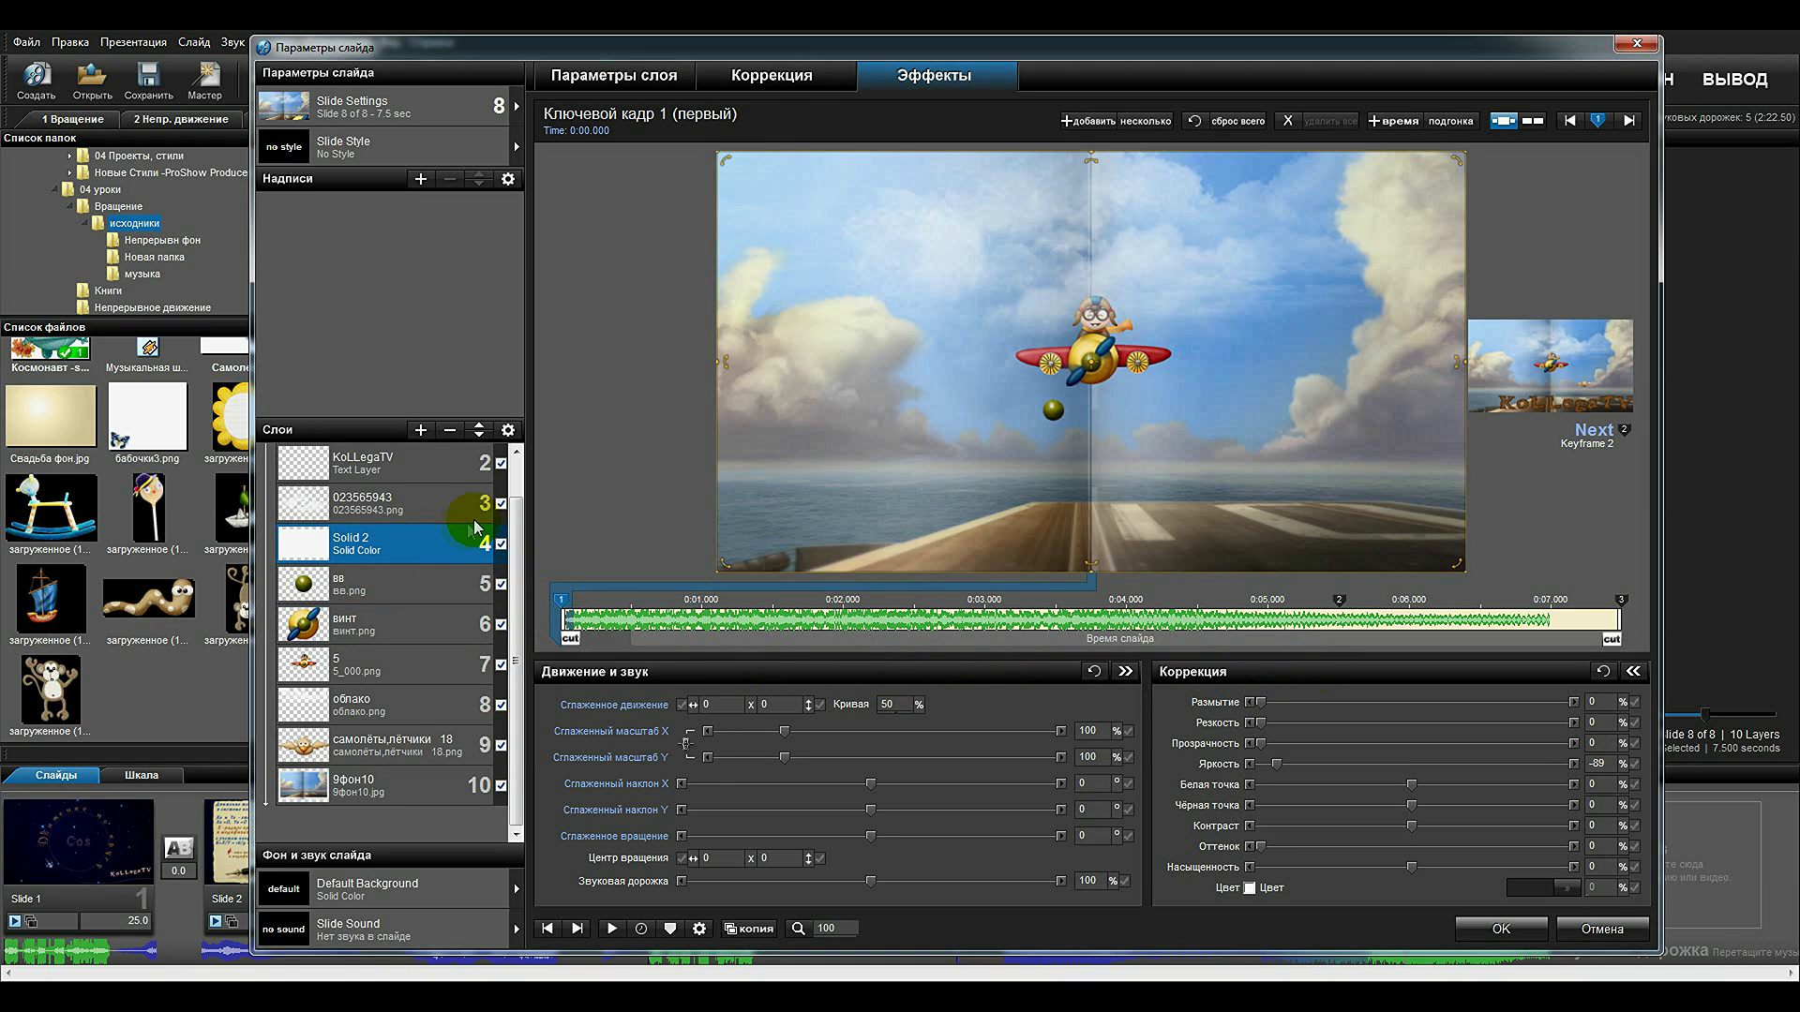
pyautogui.click(614, 75)
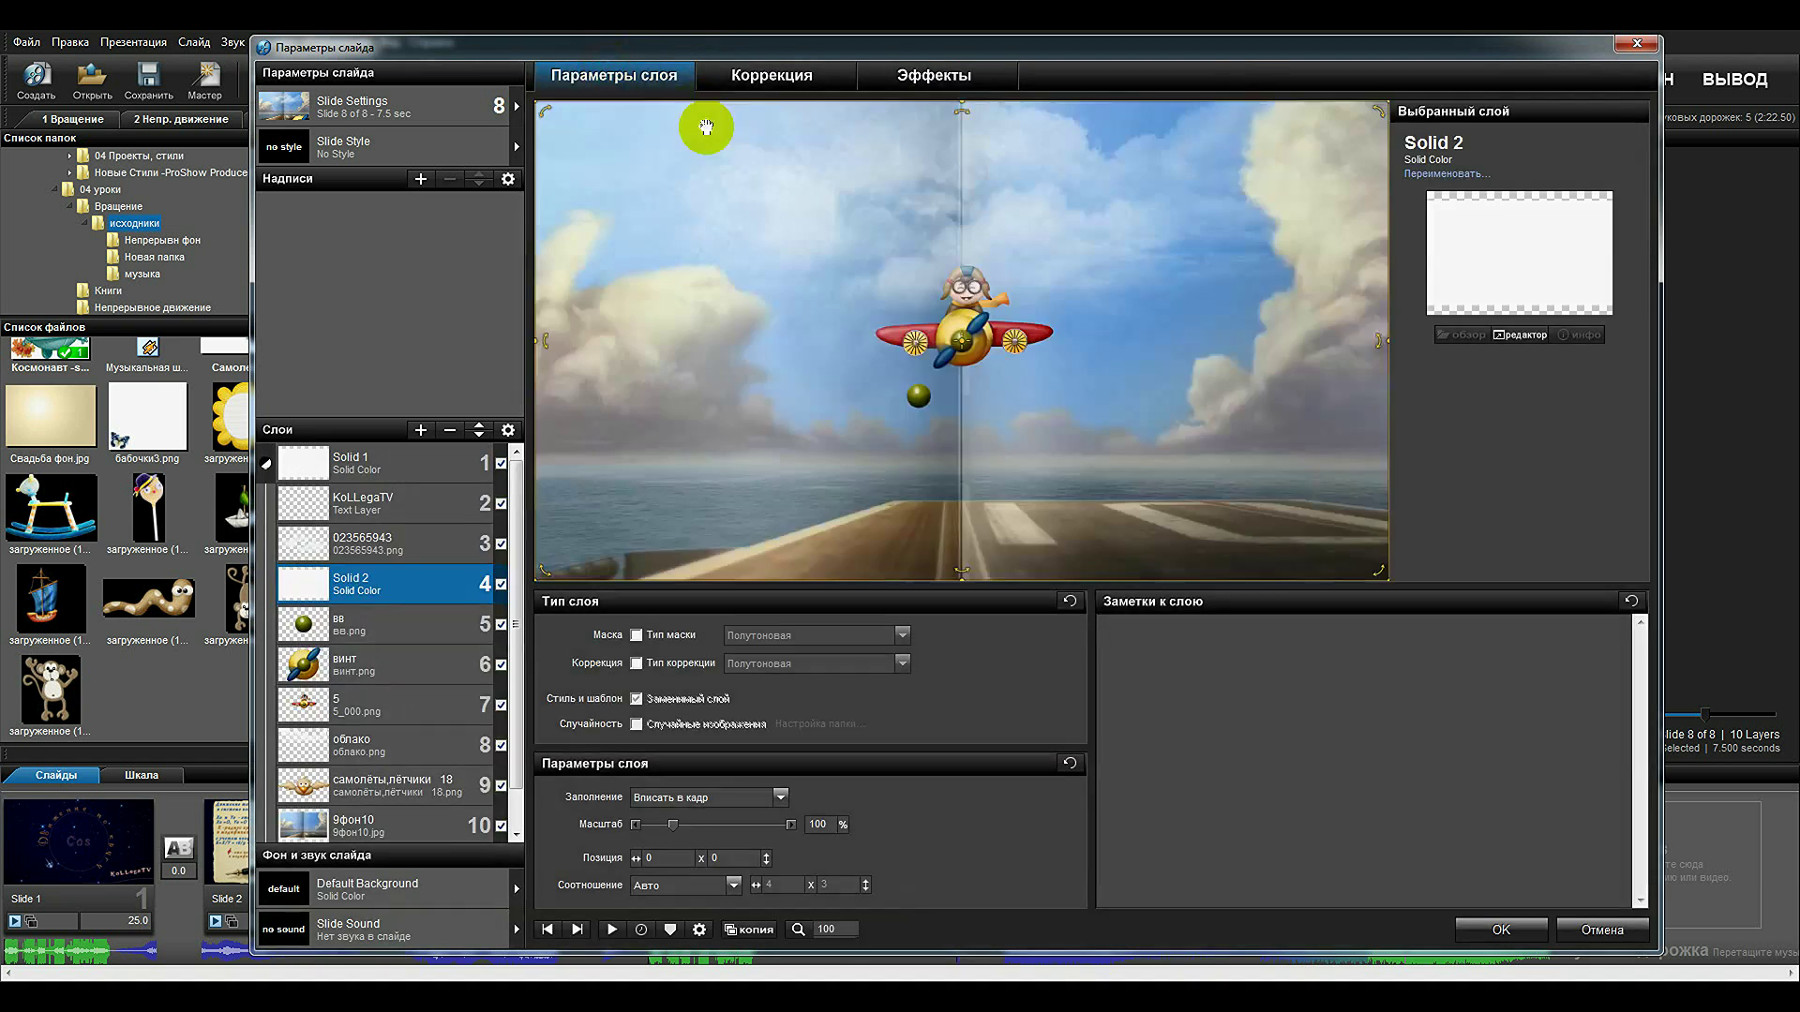
pyautogui.click(785, 74)
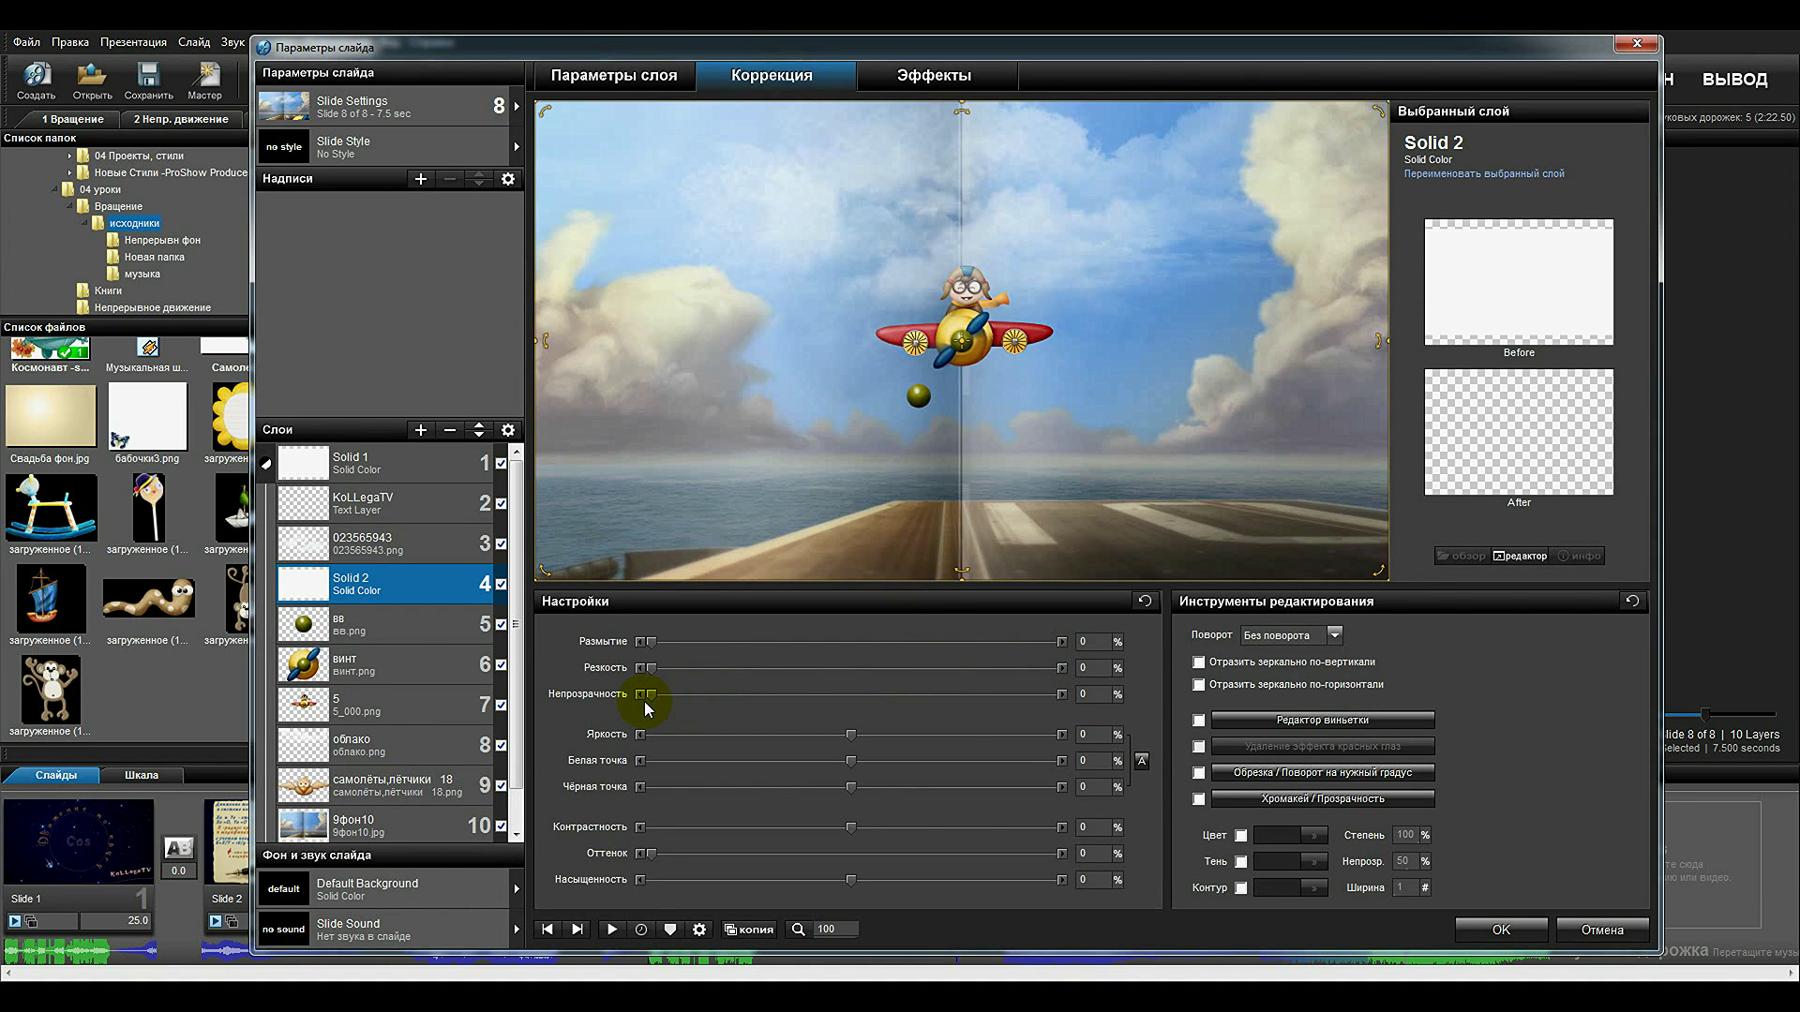
pyautogui.moveTo(651, 695); pyautogui.dragTo(590, 693)
# Compare the Solid 2 layer's brightness correction across keyframes 1, 2 and 3.
pyautogui.click(947, 79)
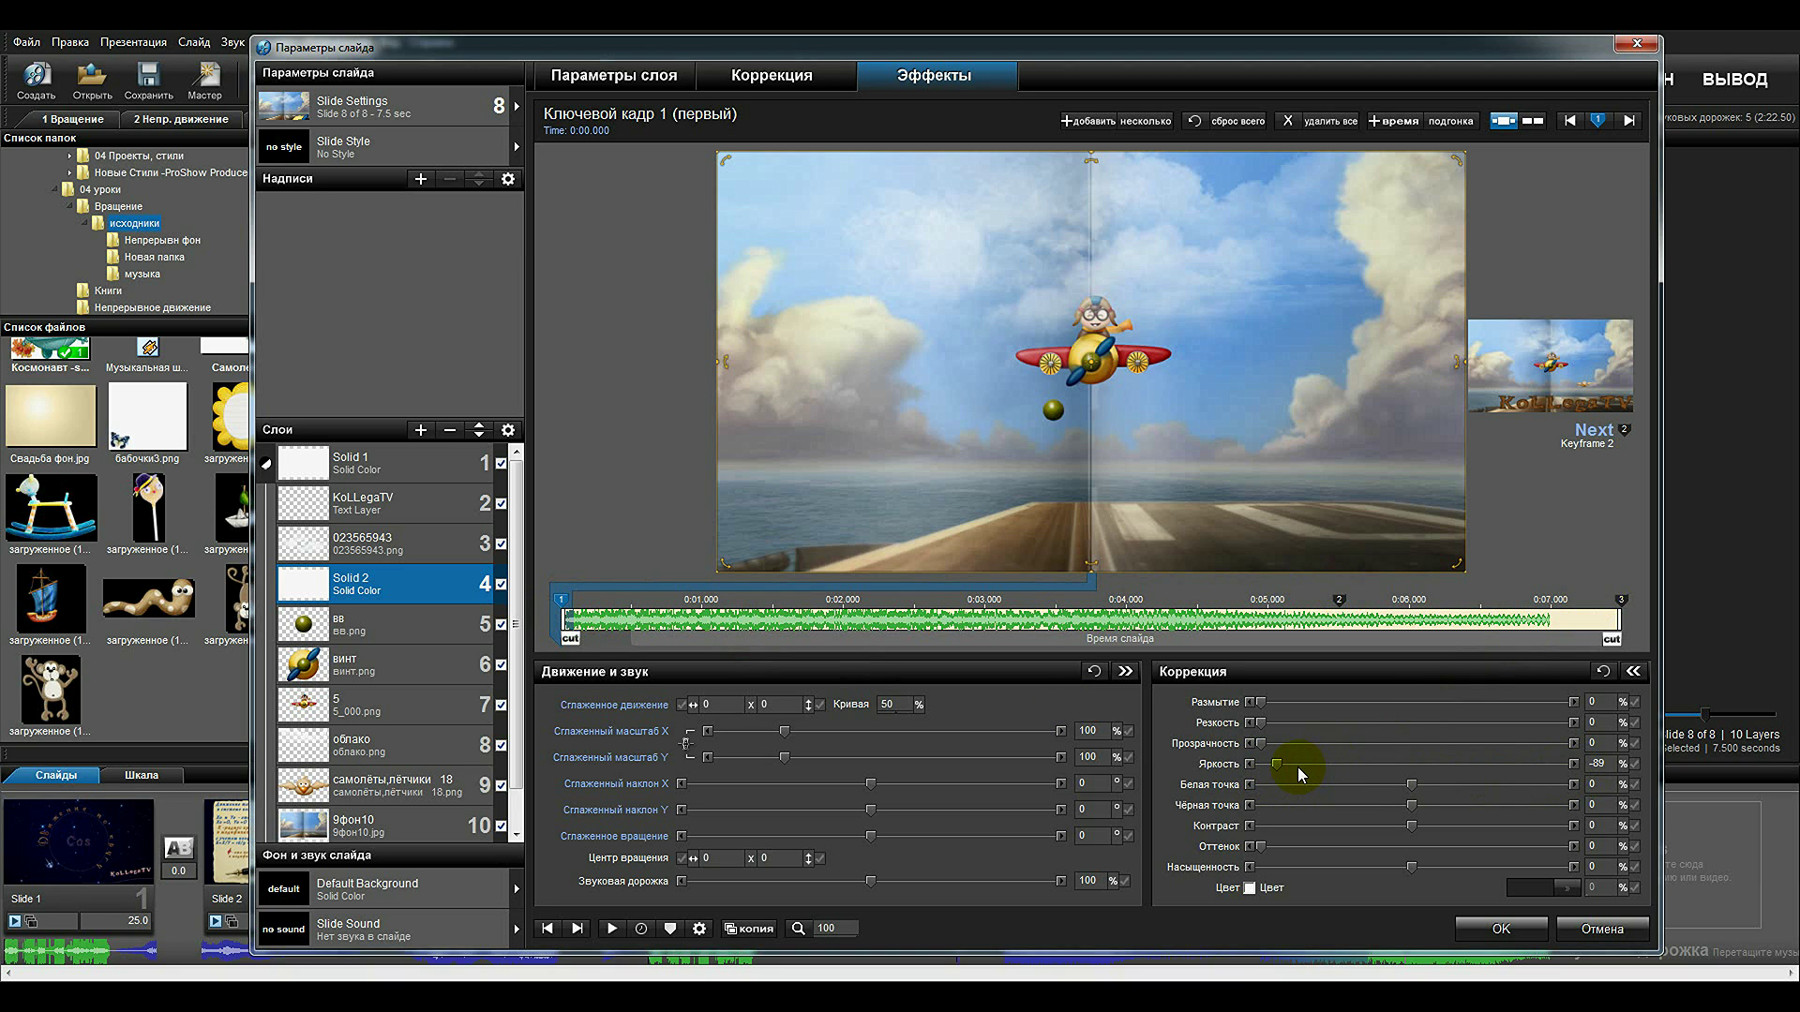
pyautogui.click(1339, 600)
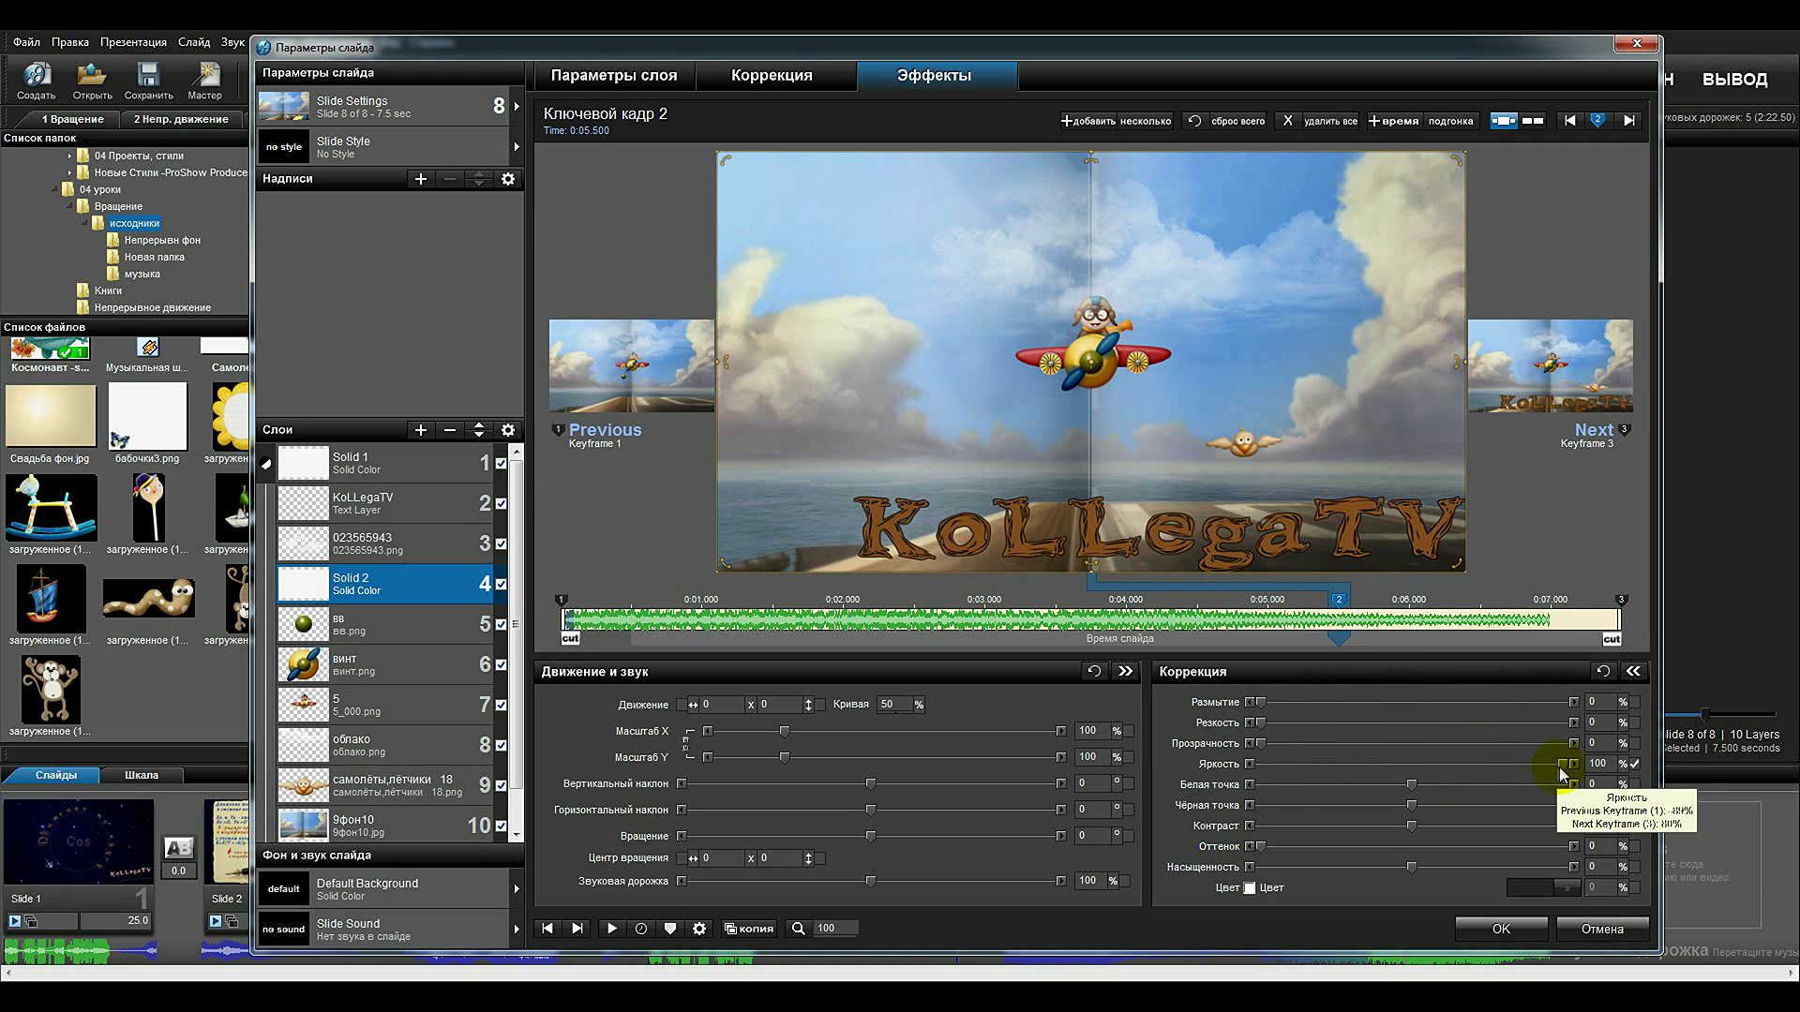
pyautogui.click(1621, 600)
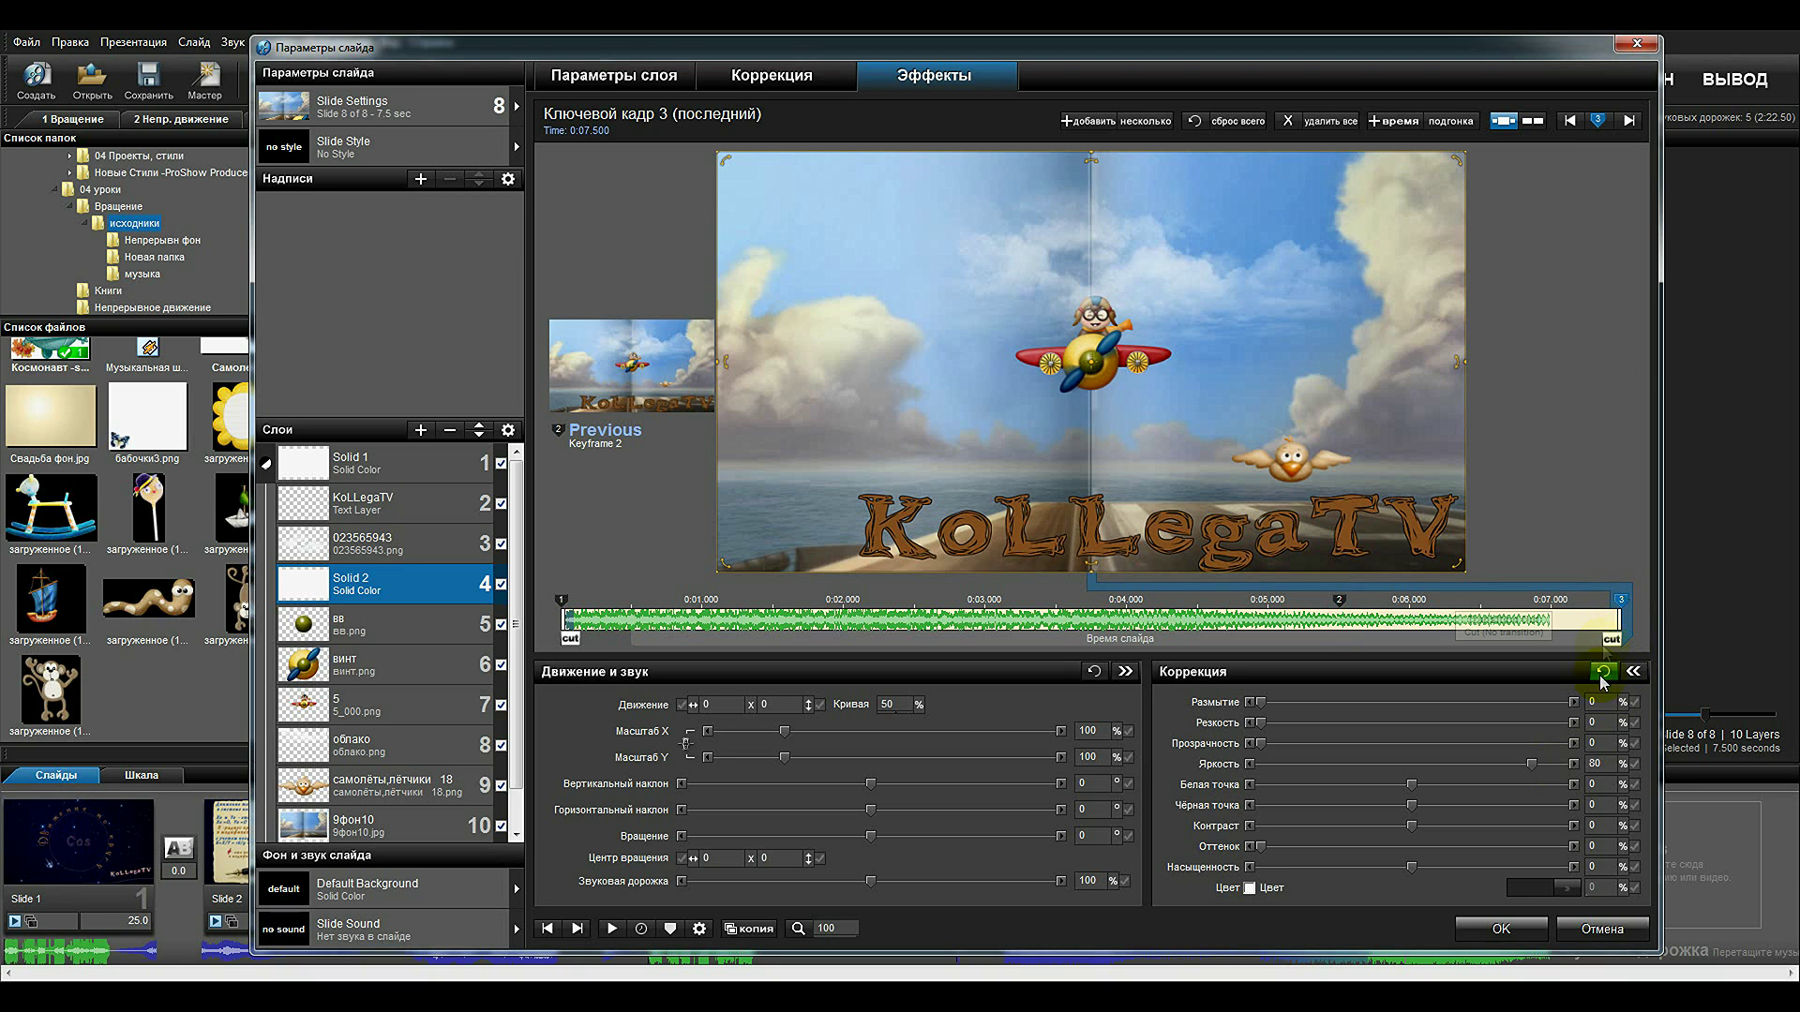